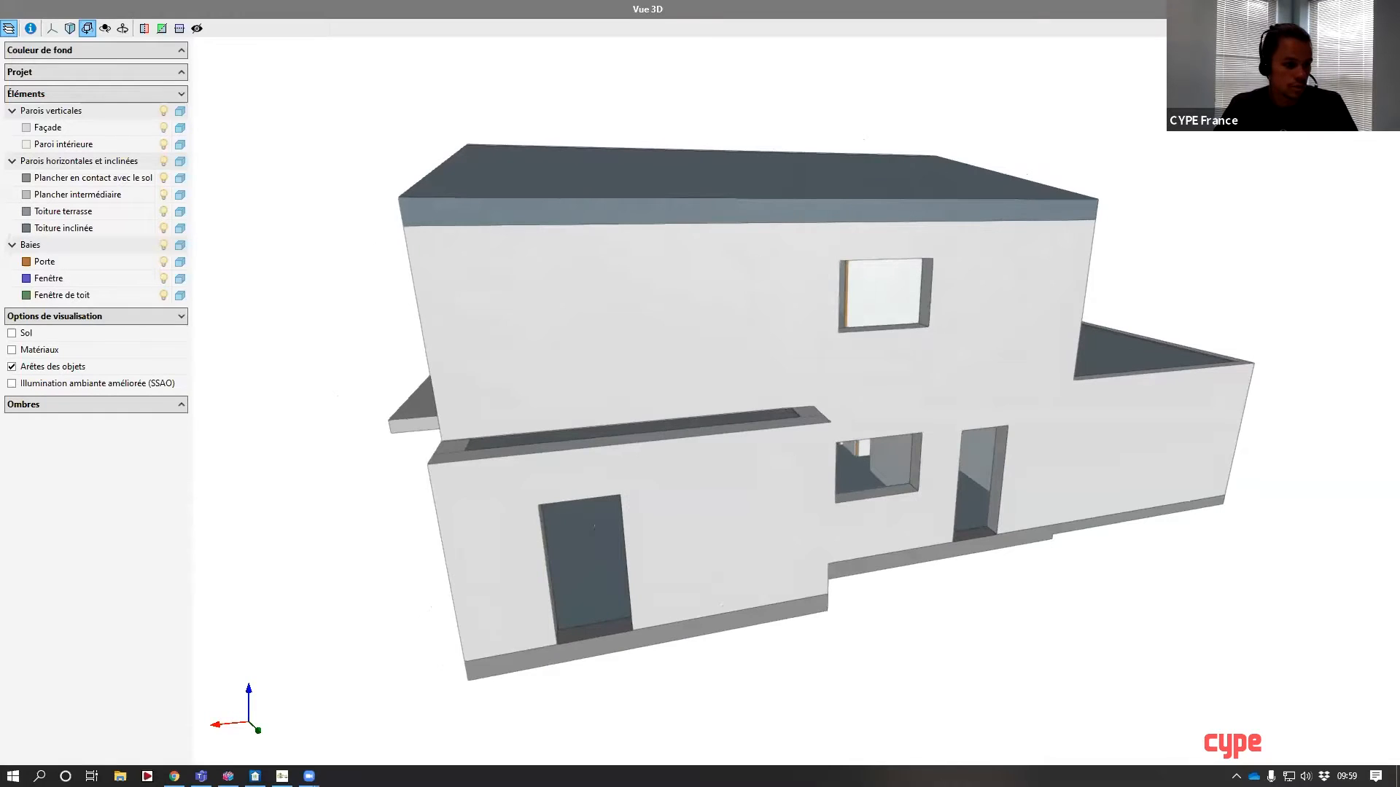
- Examine the house's façades, roofs, garage and openings from all sides in the 3D view
drag(554, 408, 804, 397)
drag(514, 496, 708, 503)
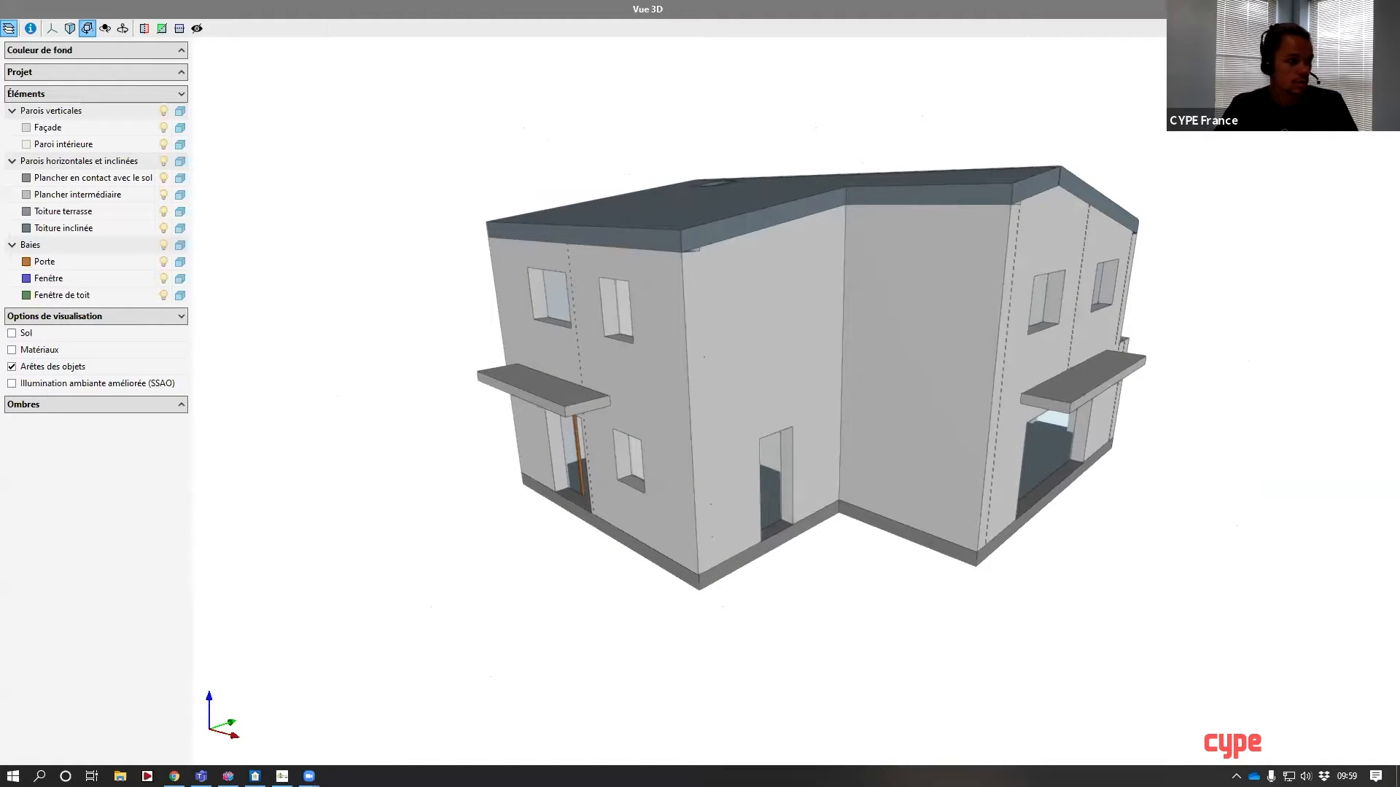
drag(437, 438, 1254, 438)
drag(737, 438, 970, 436)
drag(824, 437, 1137, 436)
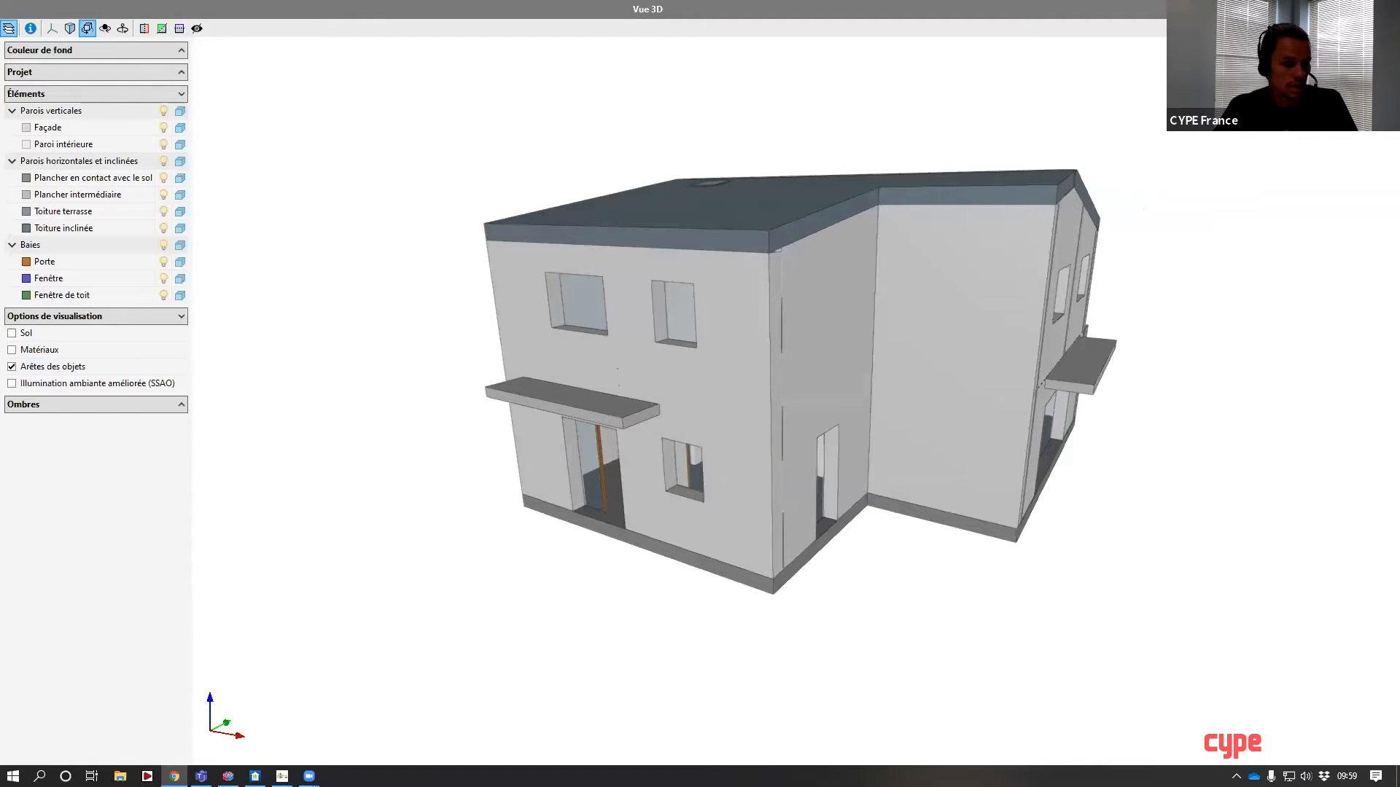
drag(824, 437, 1141, 438)
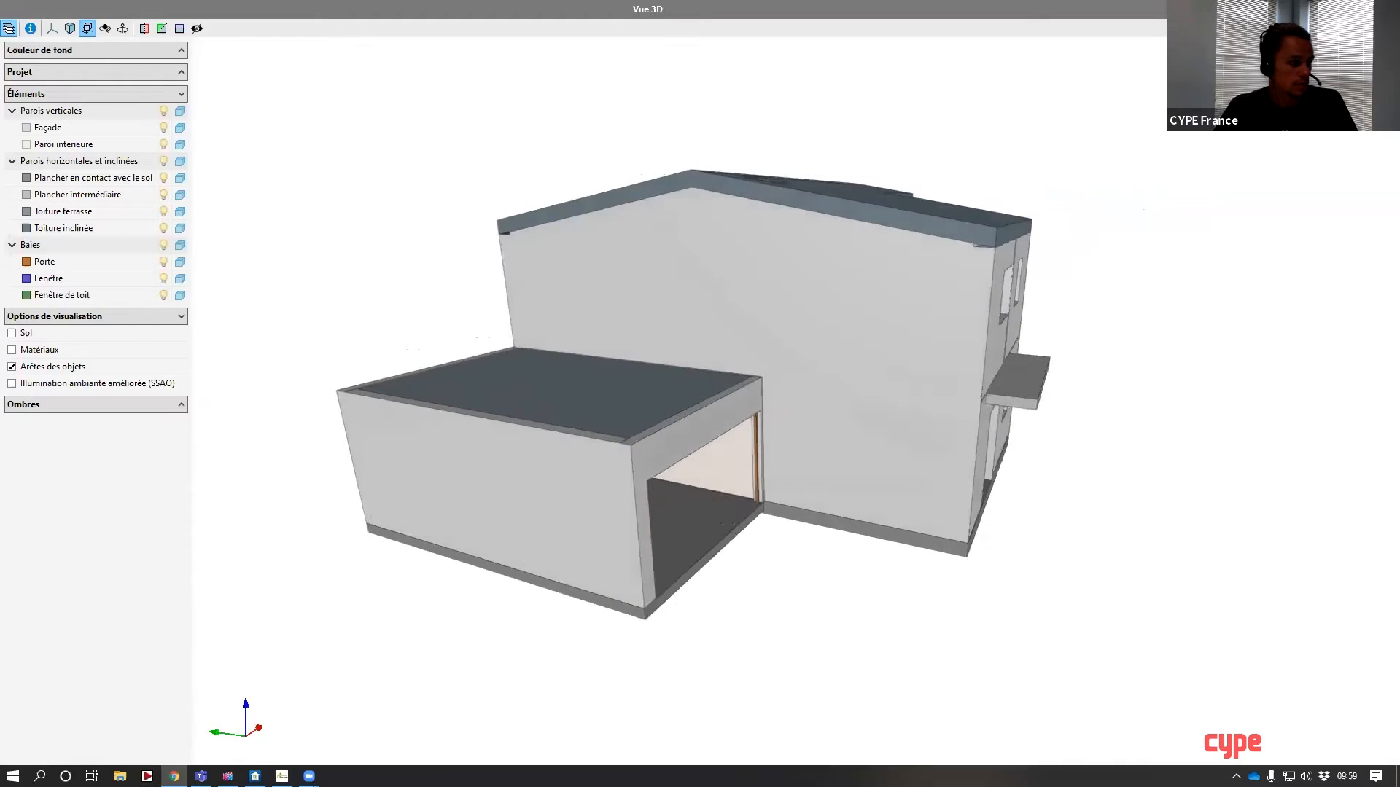
drag(539, 425, 721, 397)
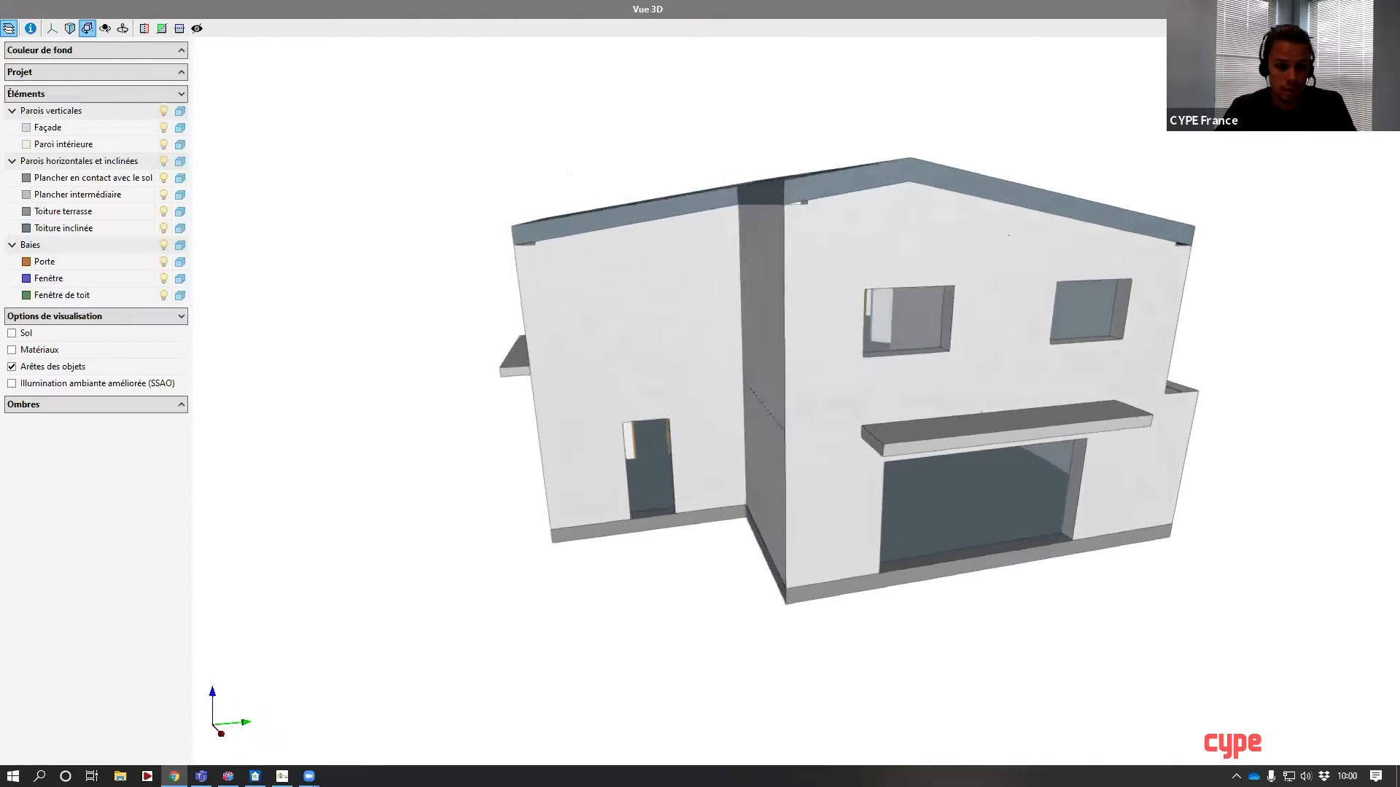
- Close the Teams application
right_click(200, 775)
click(170, 750)
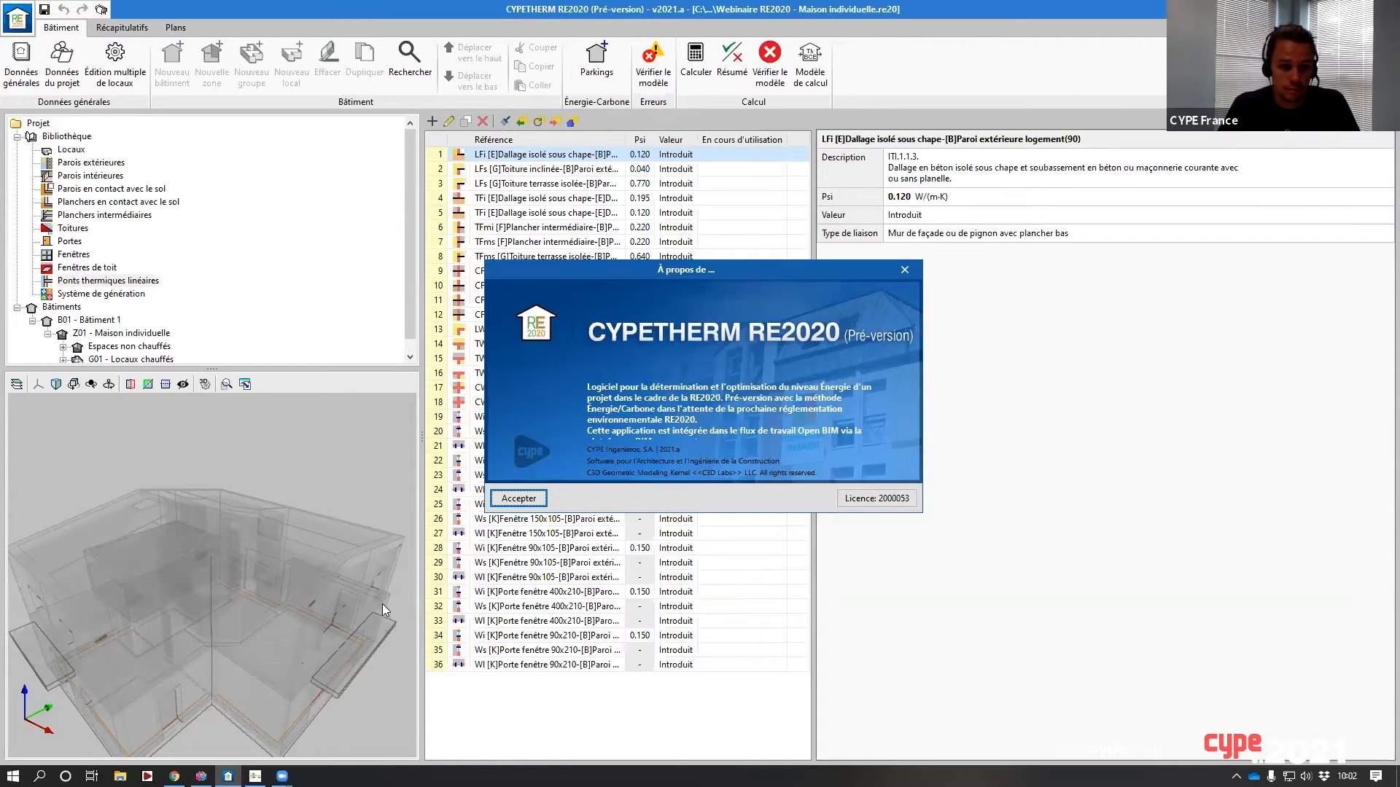
- Switch to the IFC Builder 3D view and inspect the house's exterior from several angles
click(201, 776)
drag(660, 379, 661, 379)
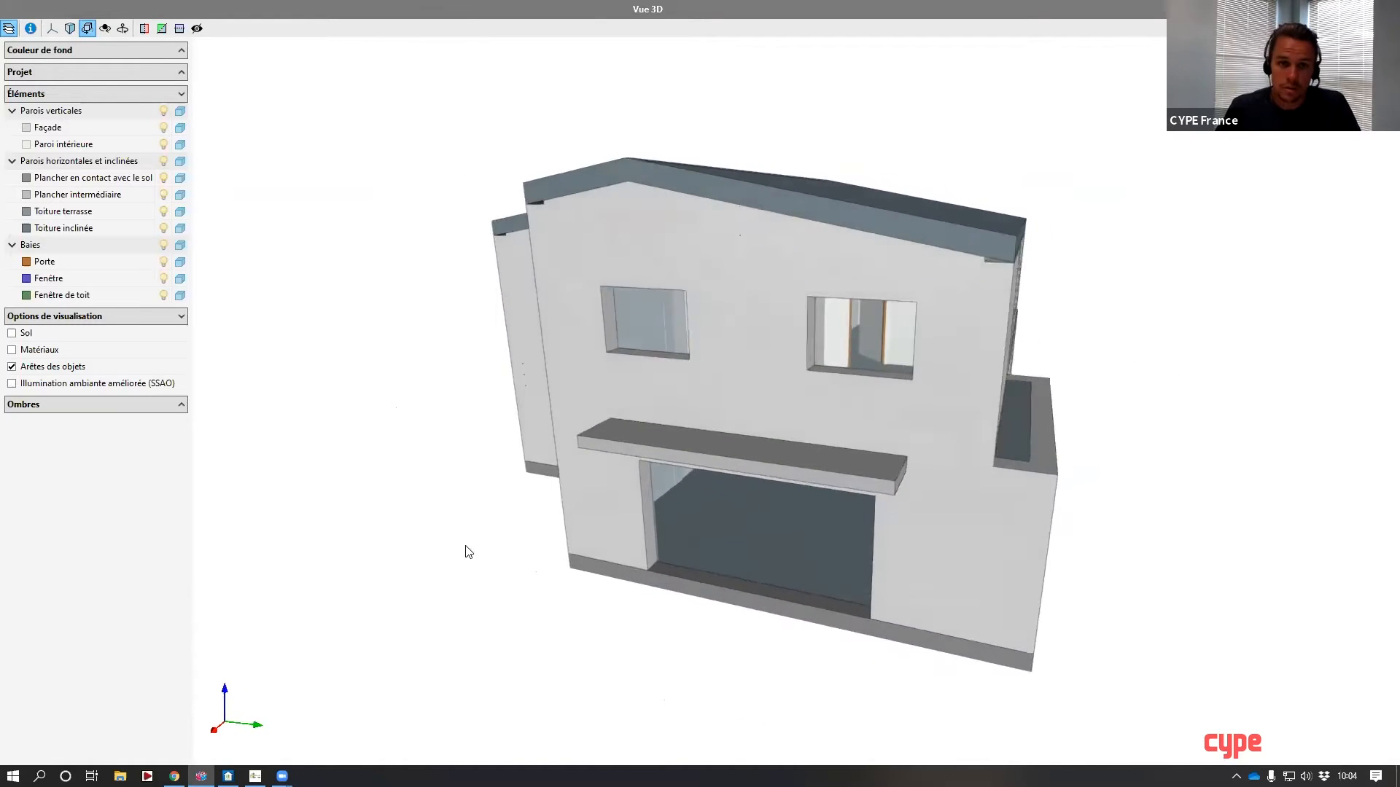
drag(580, 363, 722, 452)
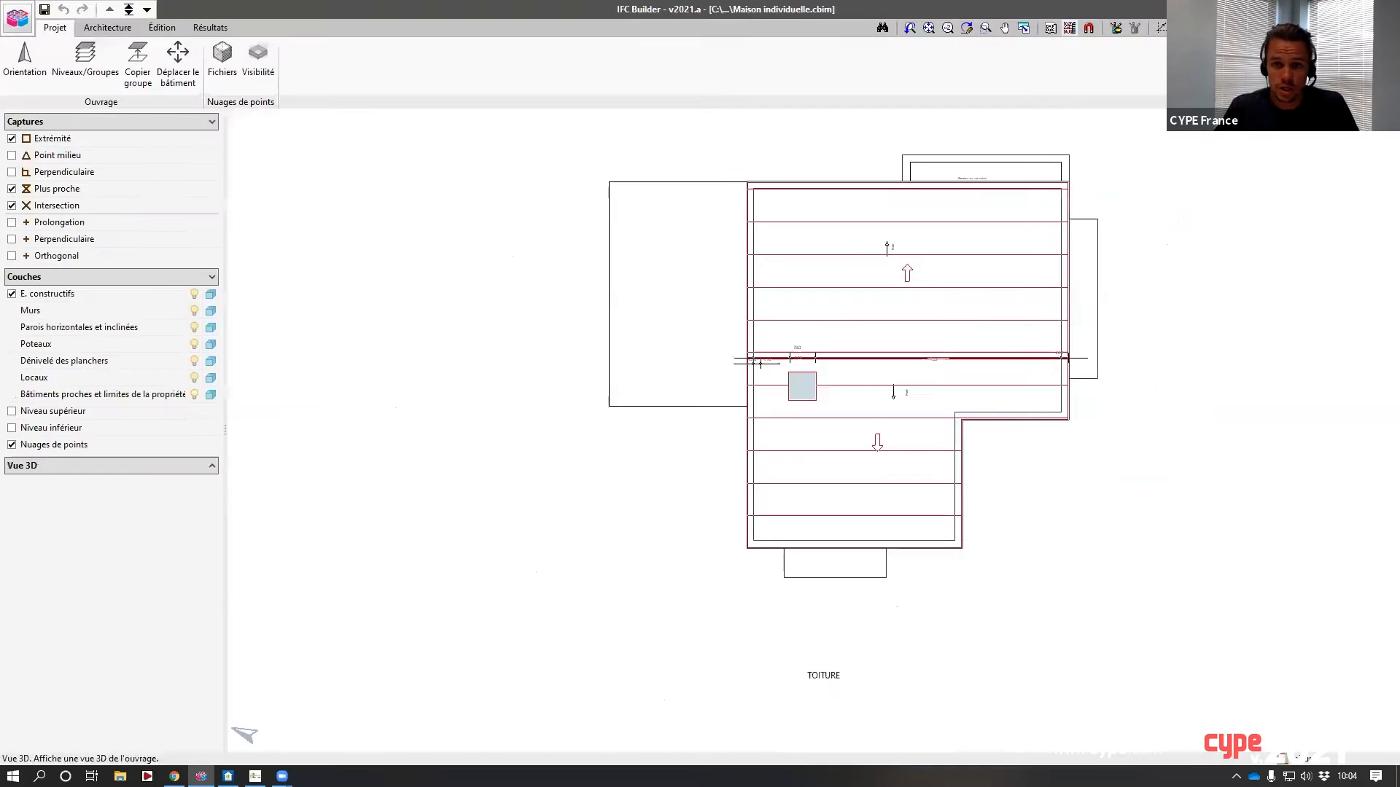
- Step down from the roof plan through Niveau 1 to the ground-floor plan, and review the project's levels and groups
scroll(884, 309, up, 1)
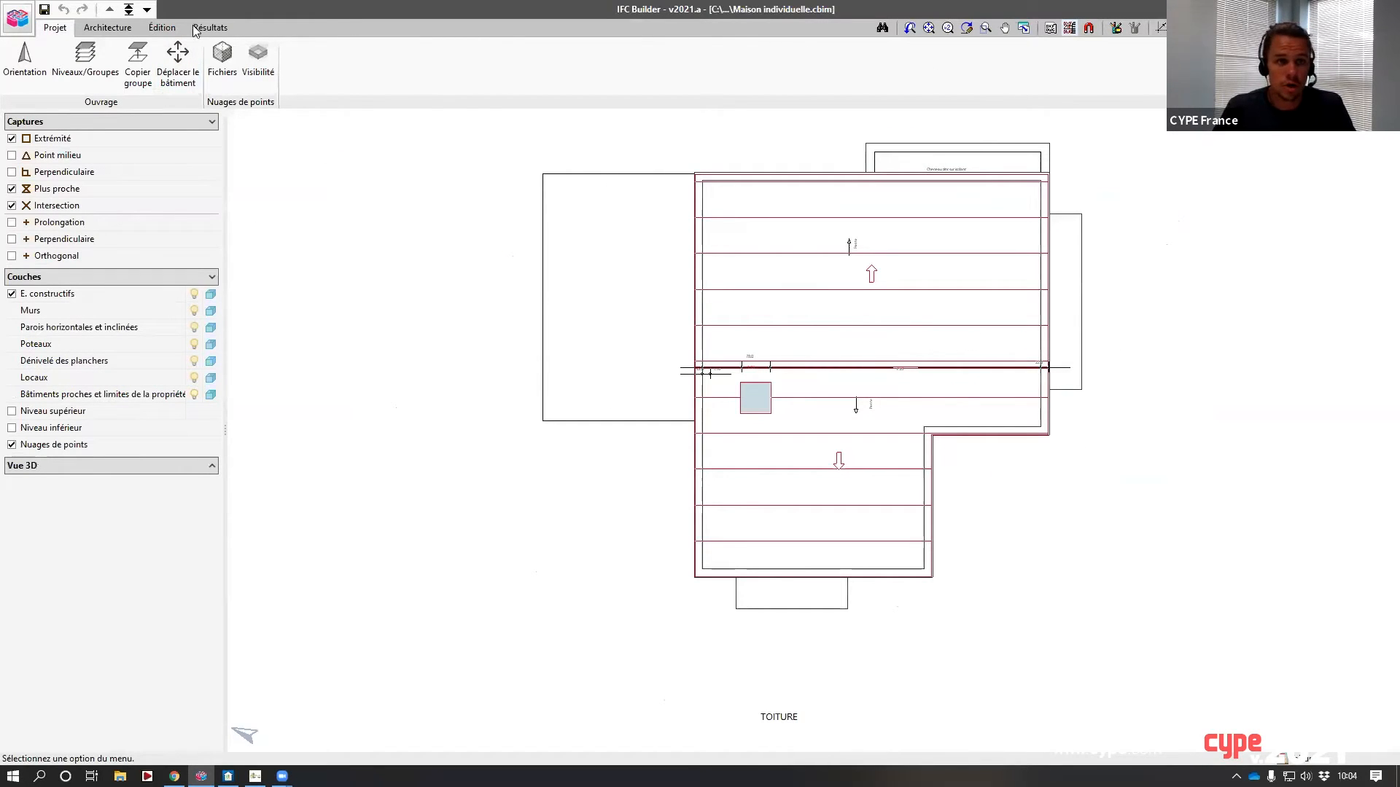
click(147, 10)
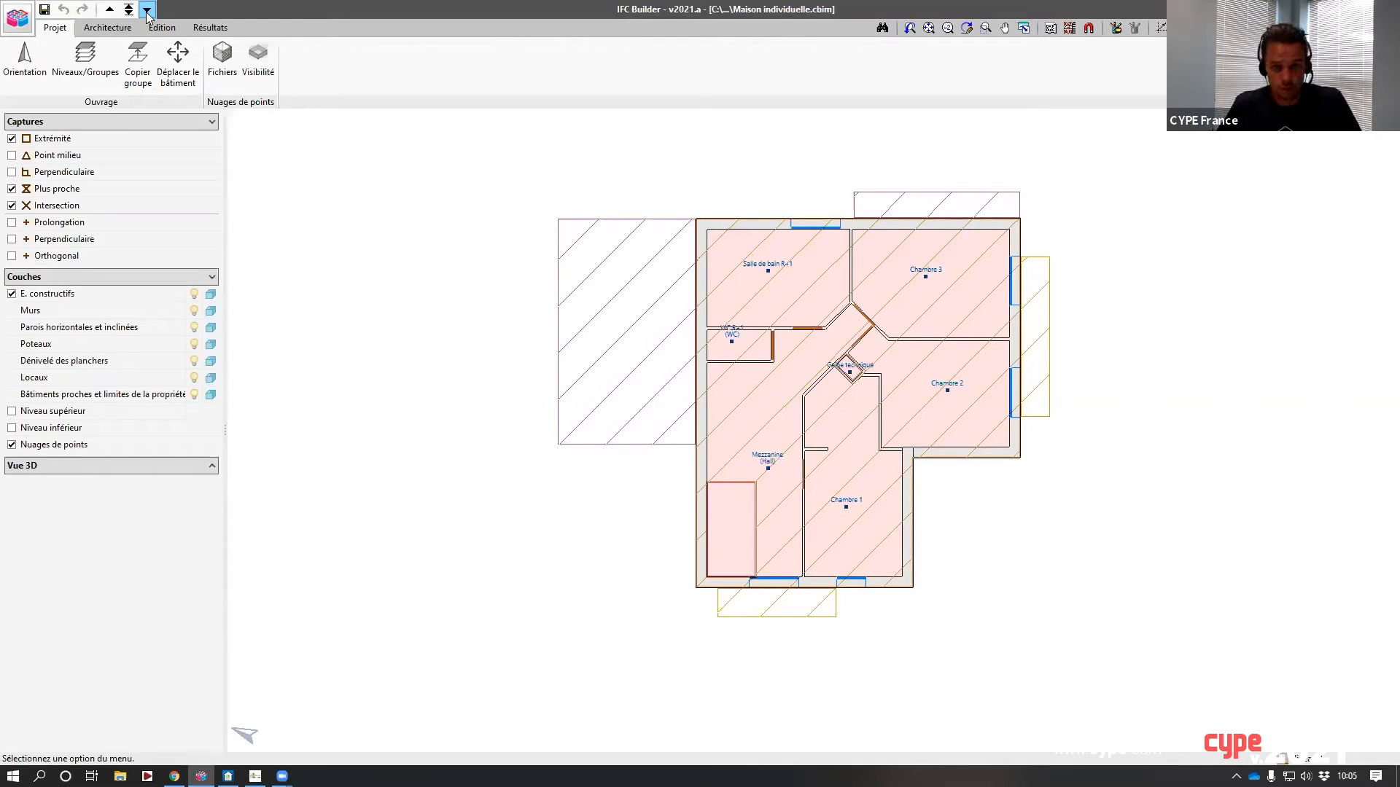
click(146, 10)
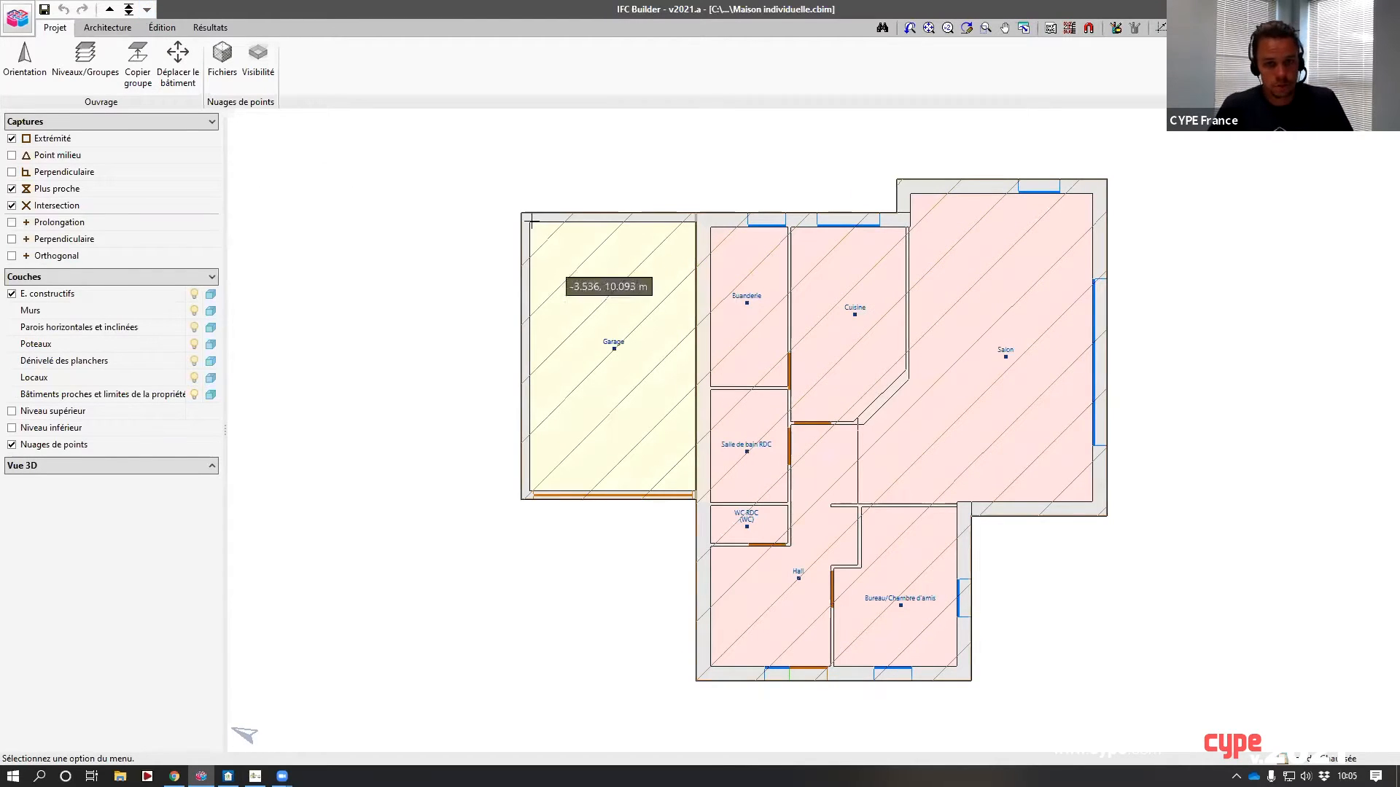
click(24, 67)
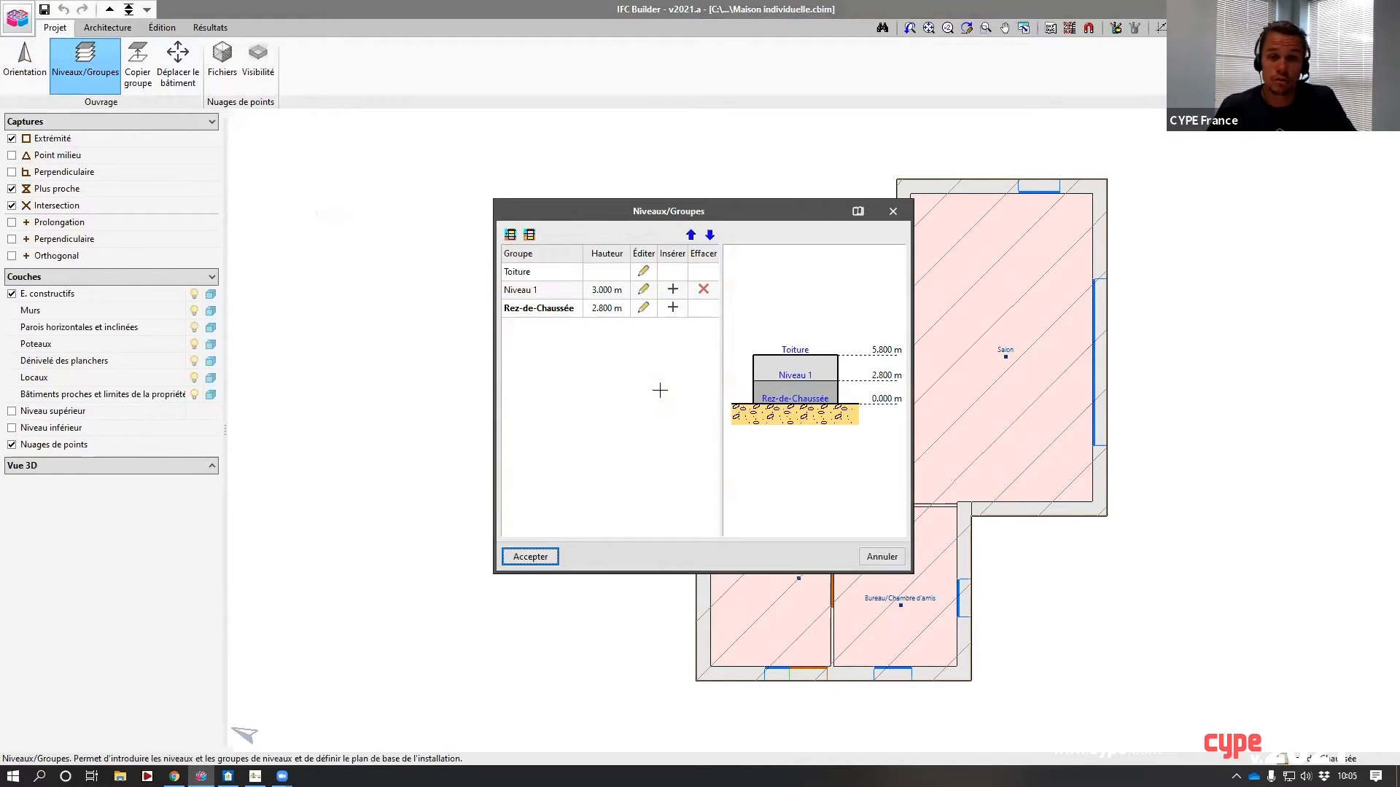
- Review the type, reference and thickness of an exterior dwelling wall on the ground-floor plan, leaving the wall editor without changes
click(108, 29)
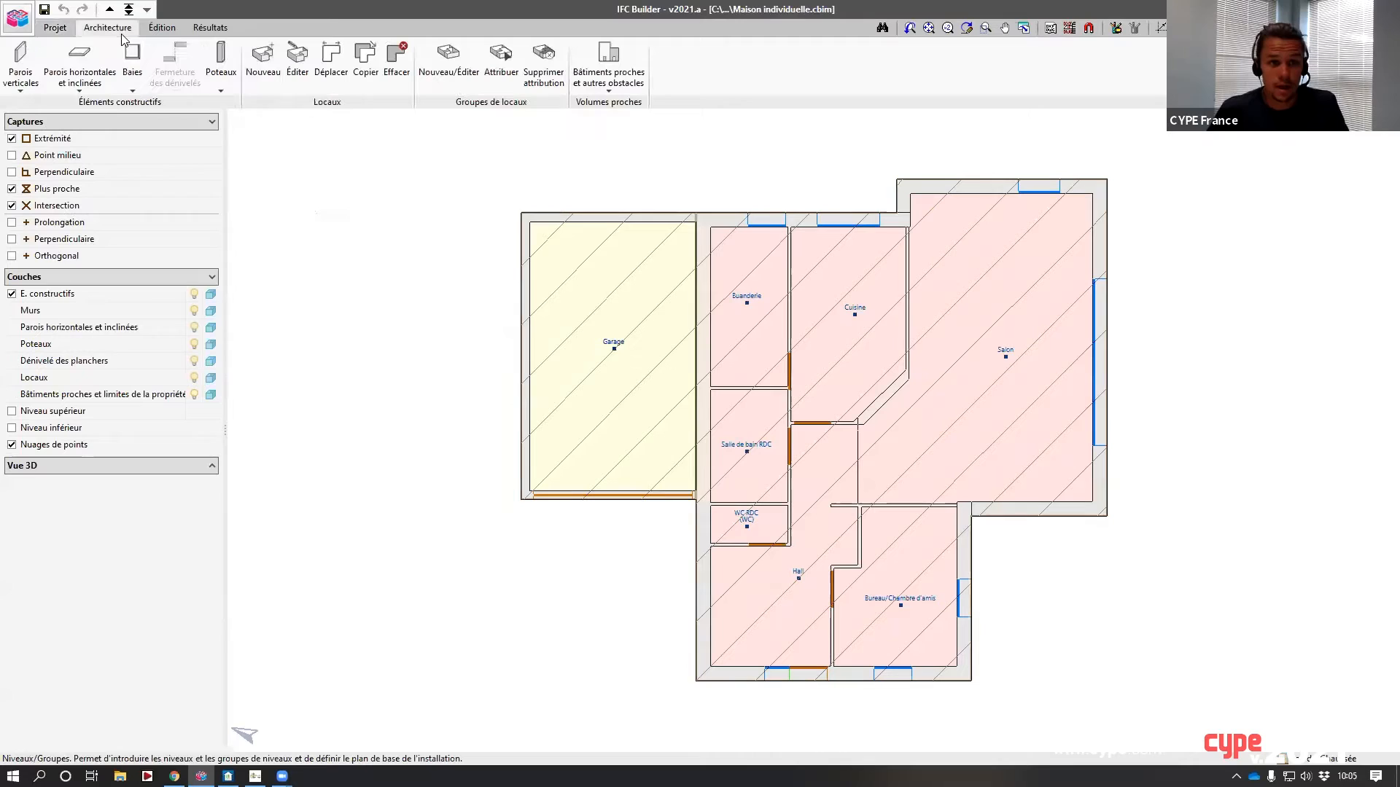
click(24, 73)
click(816, 213)
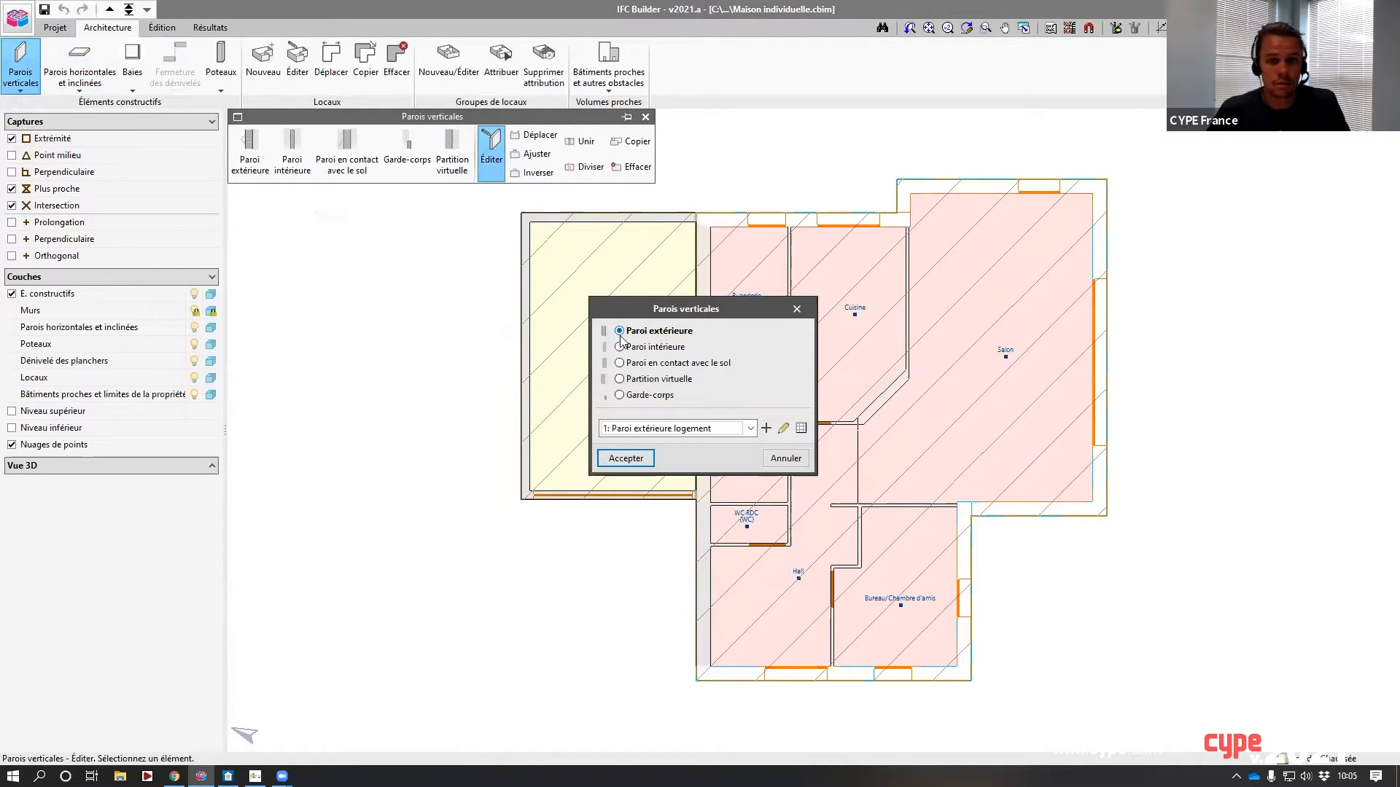
click(784, 428)
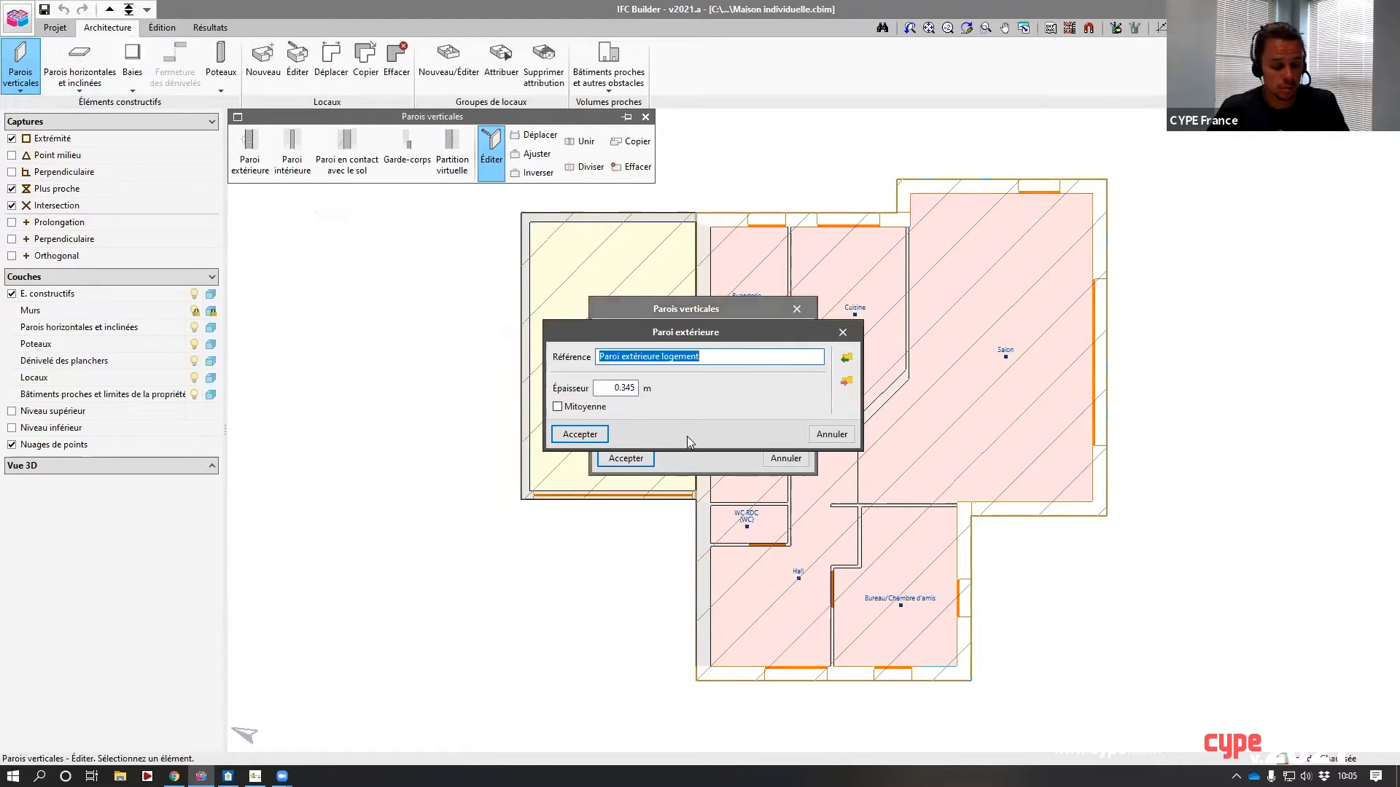
key(Return)
key(Return)
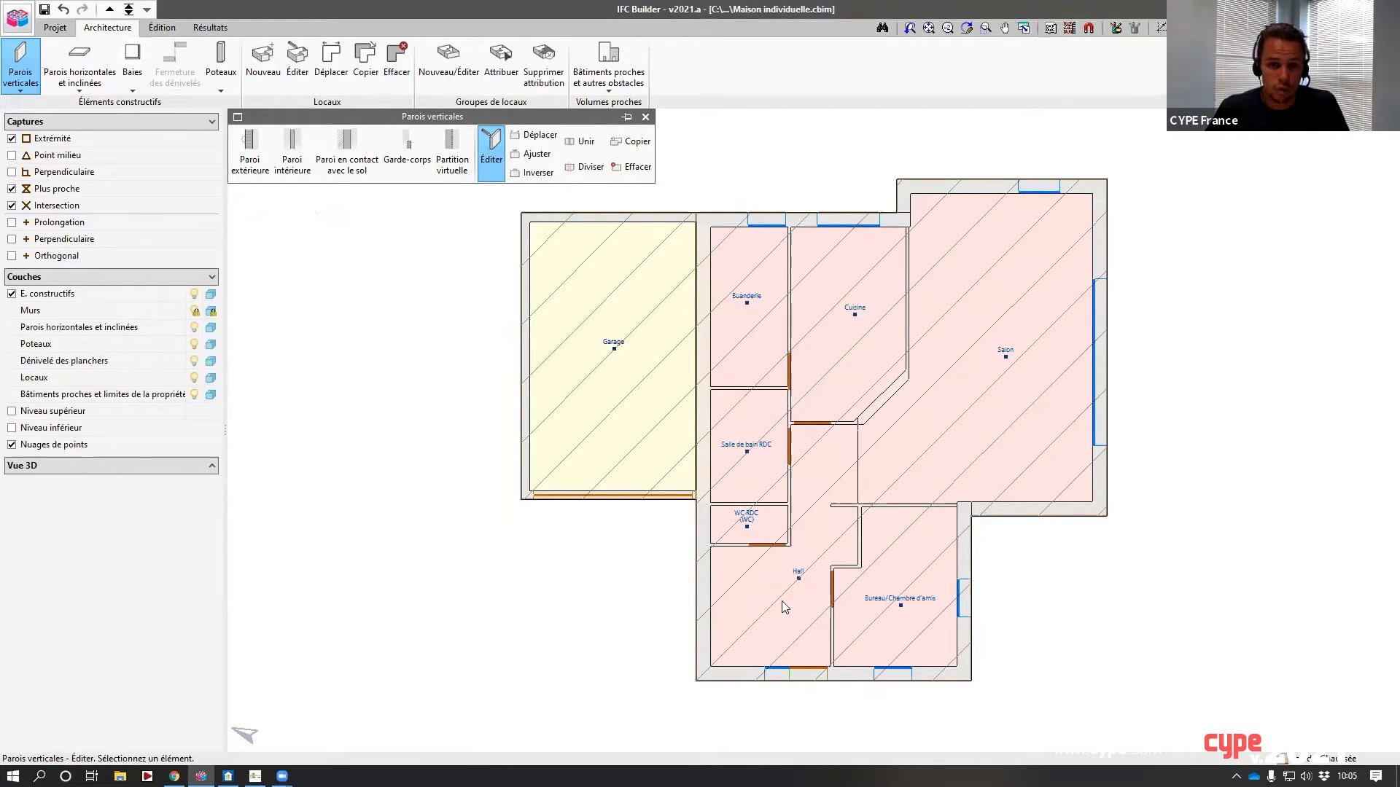
click(645, 117)
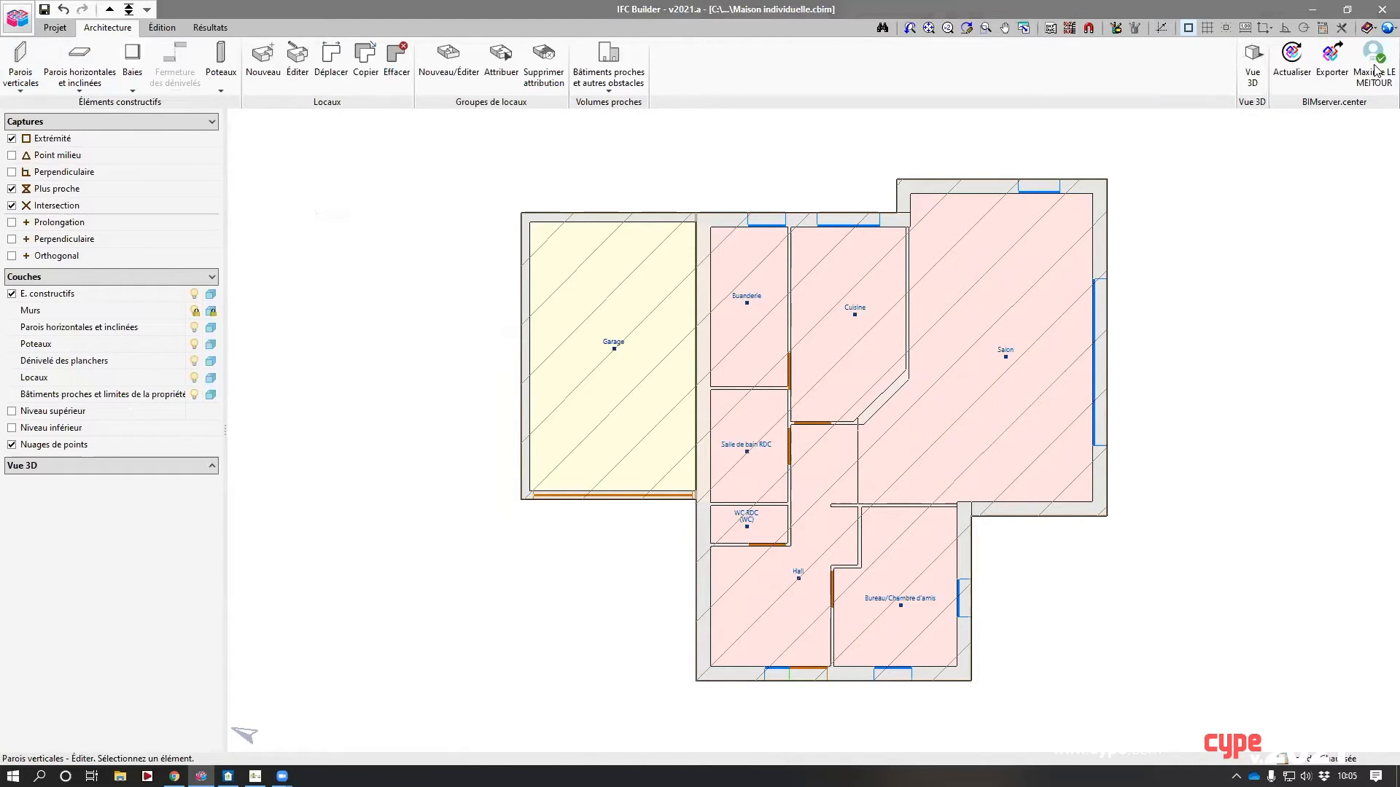
- Link the IFC export to a new BIMserver.center project named Présentation RE2020, type Tests, visible sur BIMserver.center, with collaboration requests Ouvert
click(1331, 66)
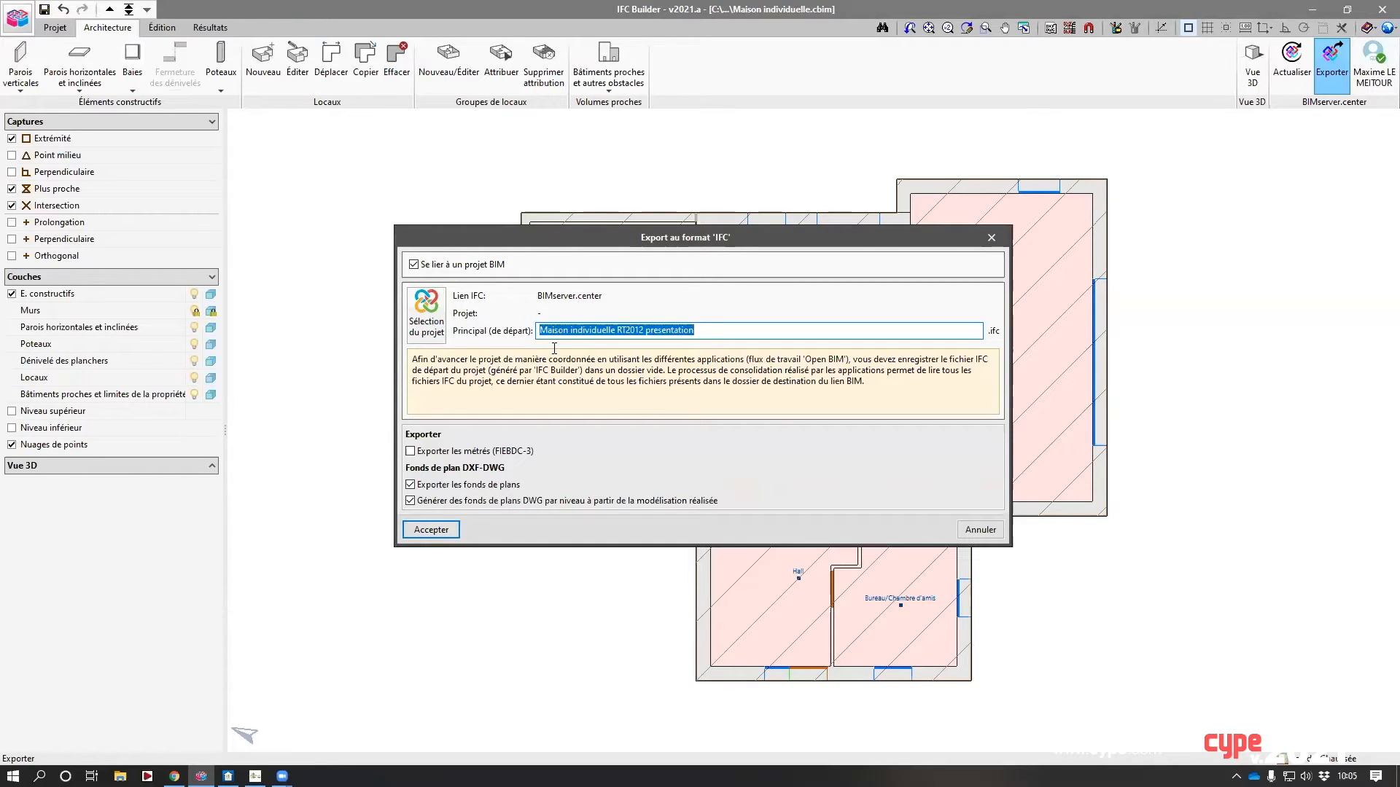
click(423, 302)
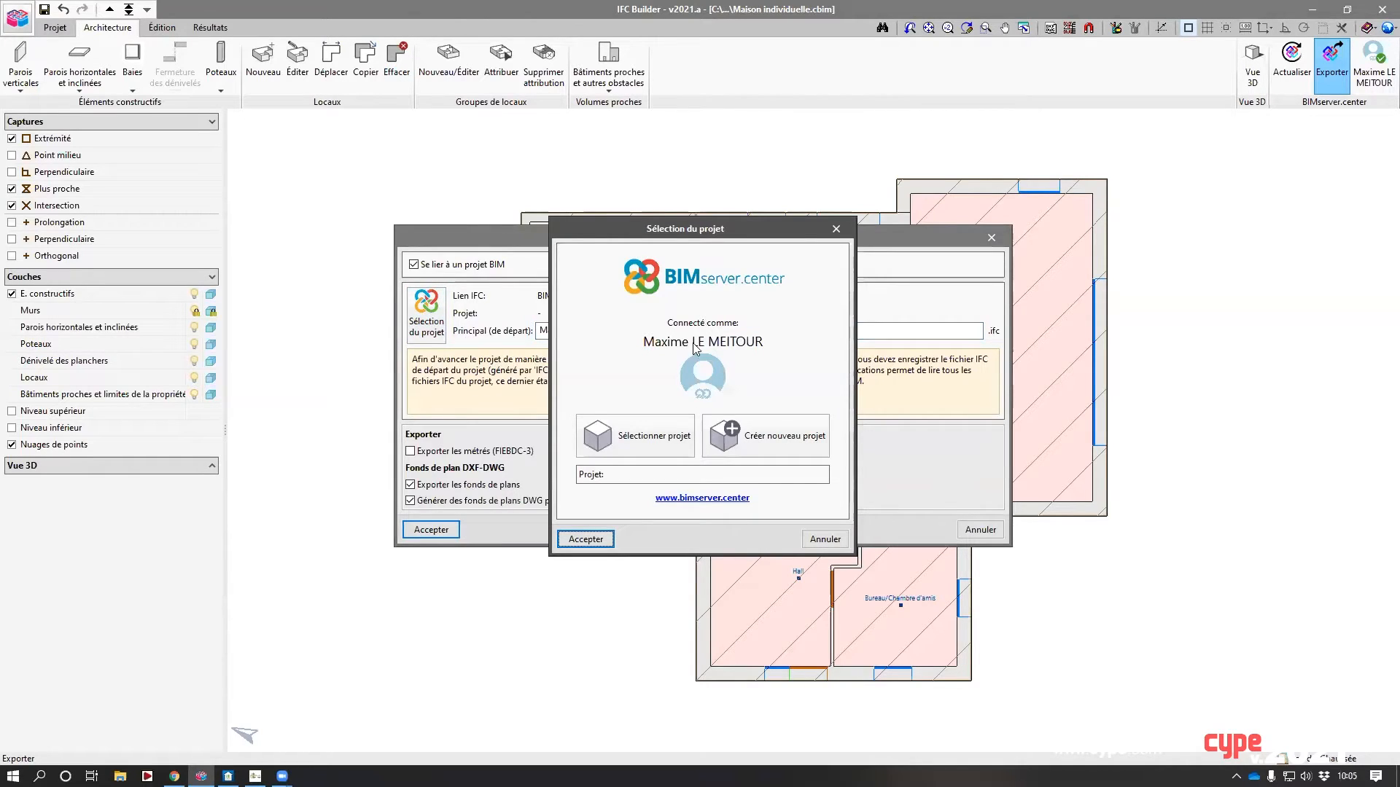
click(748, 438)
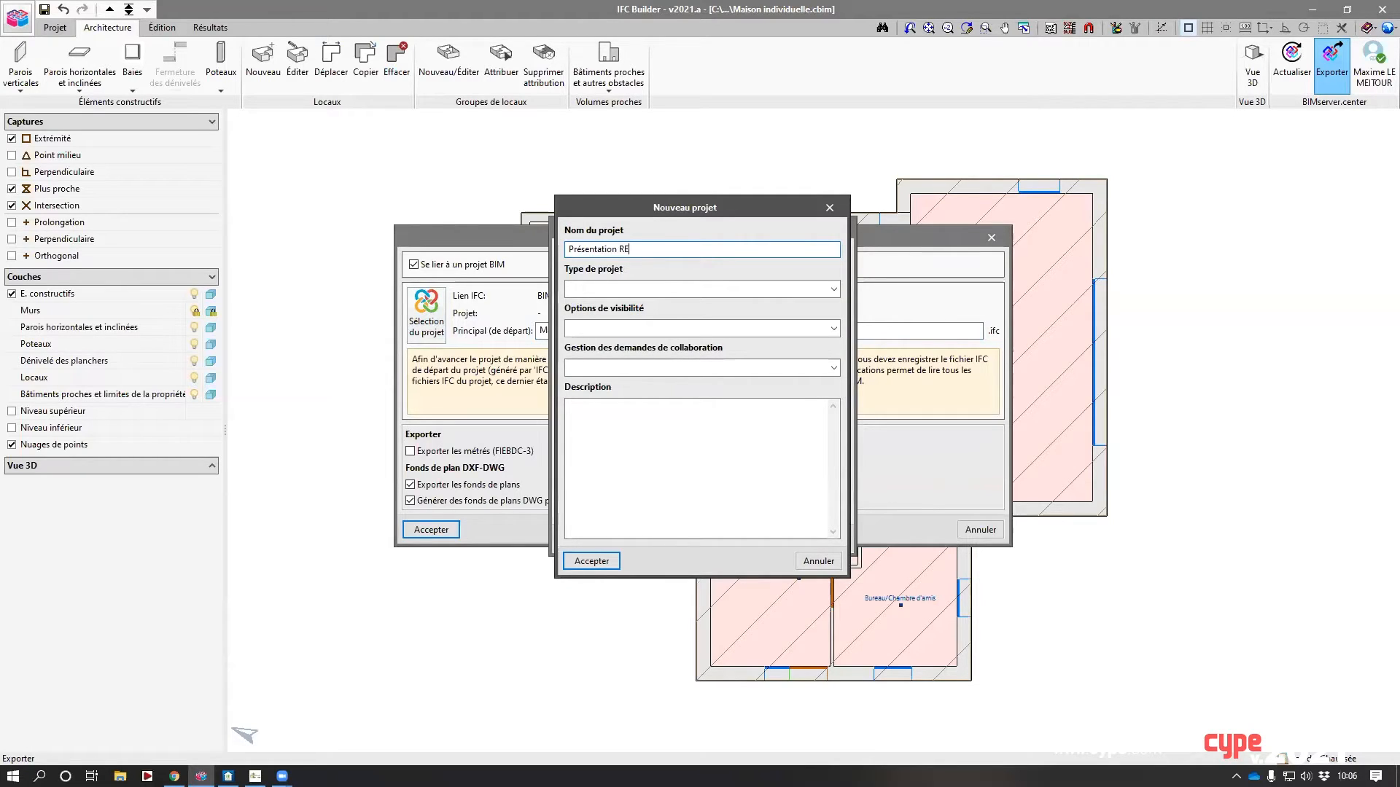
click(583, 289)
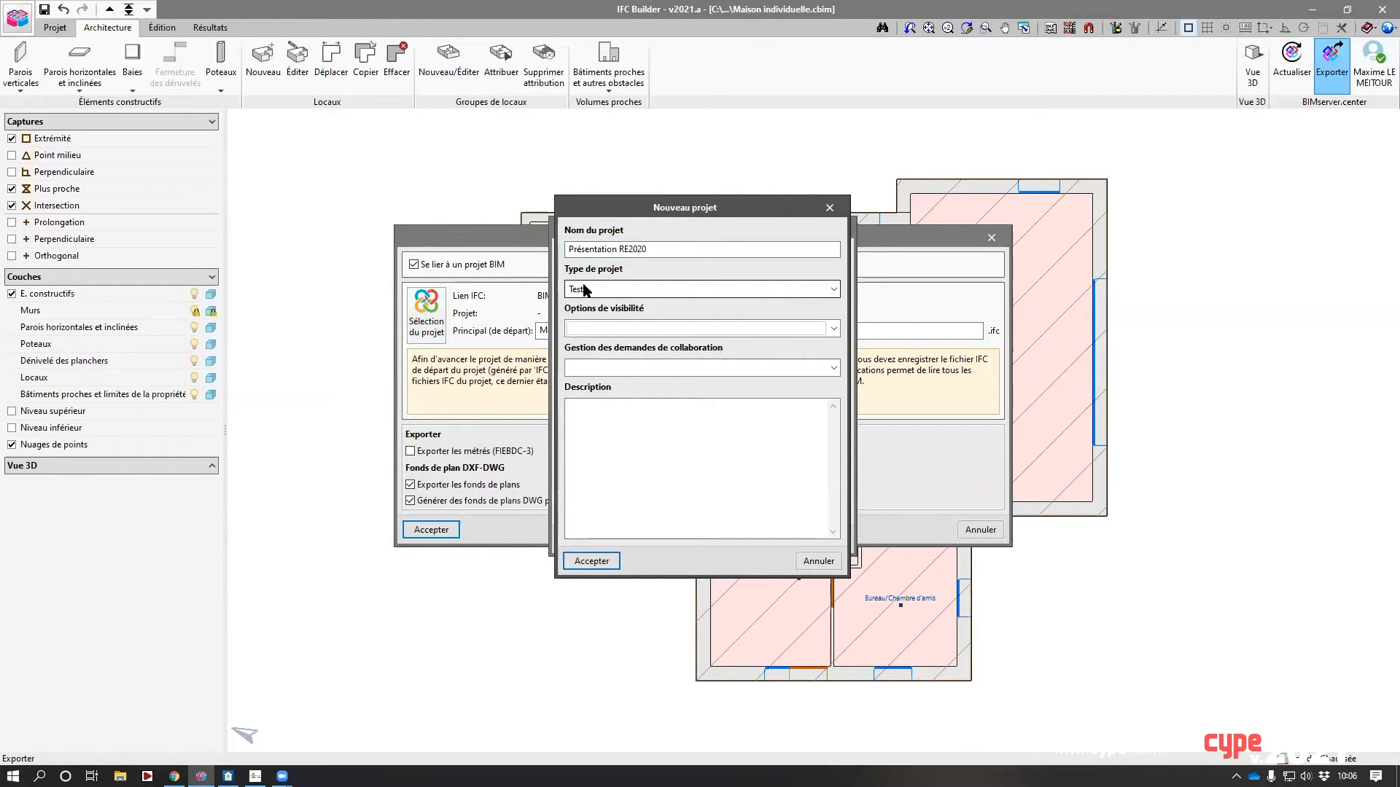
click(587, 329)
click(609, 346)
click(609, 368)
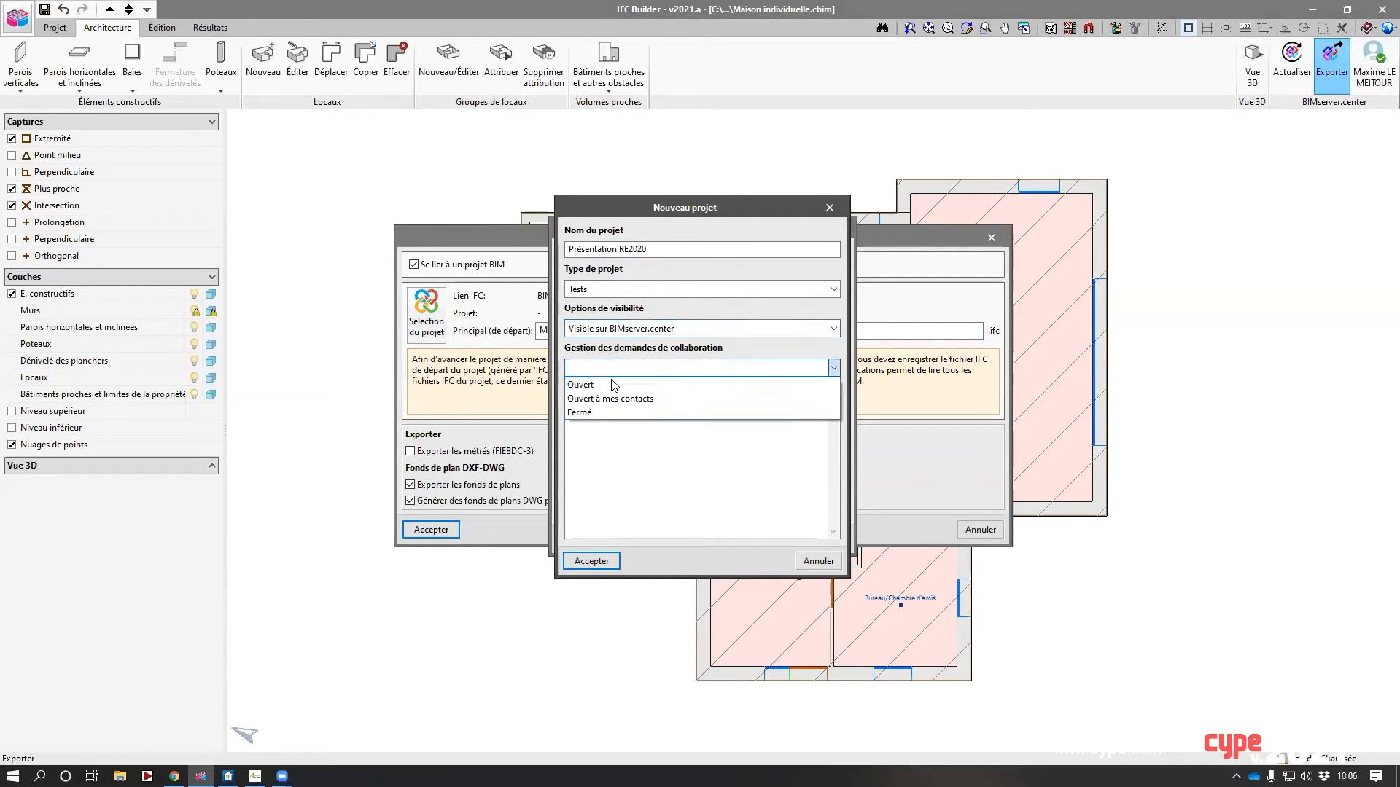
click(652, 378)
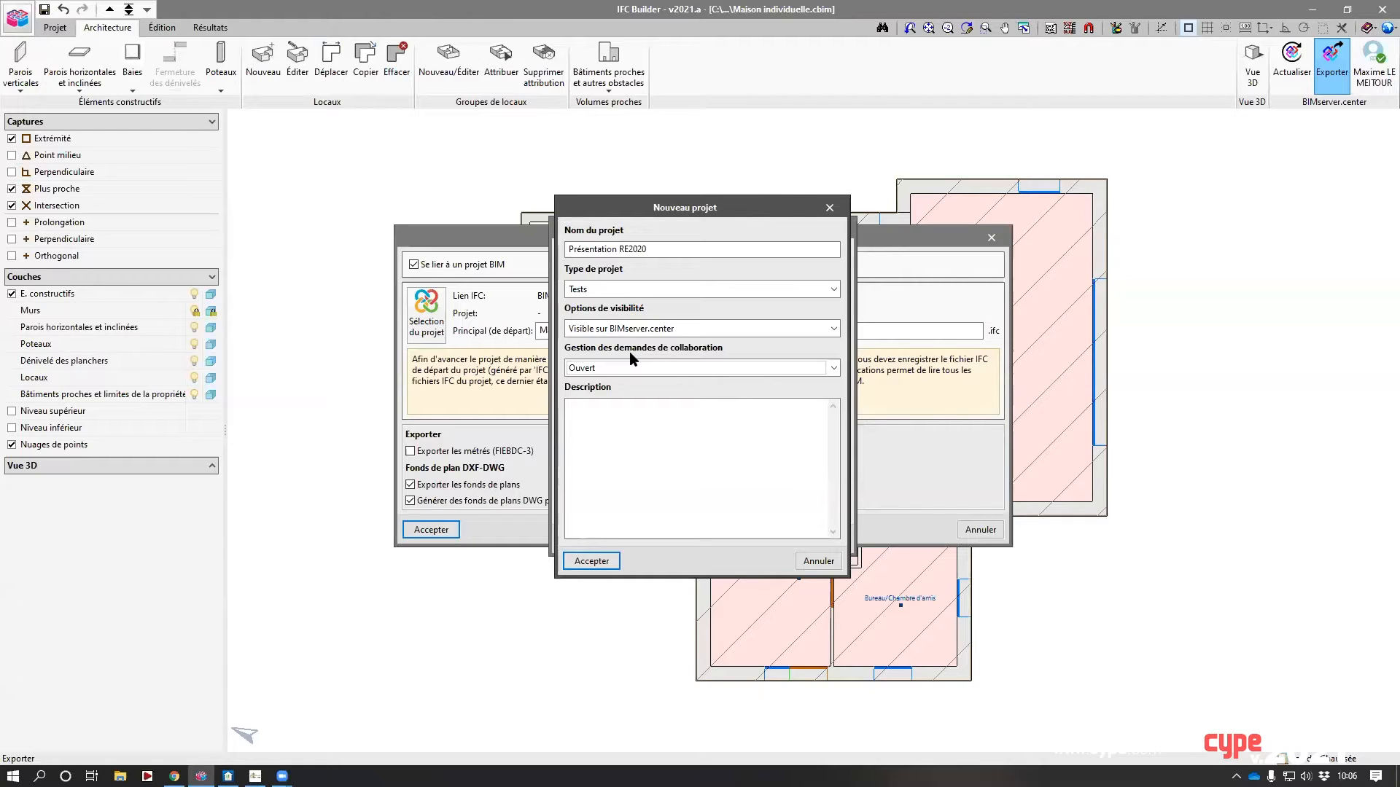
click(592, 561)
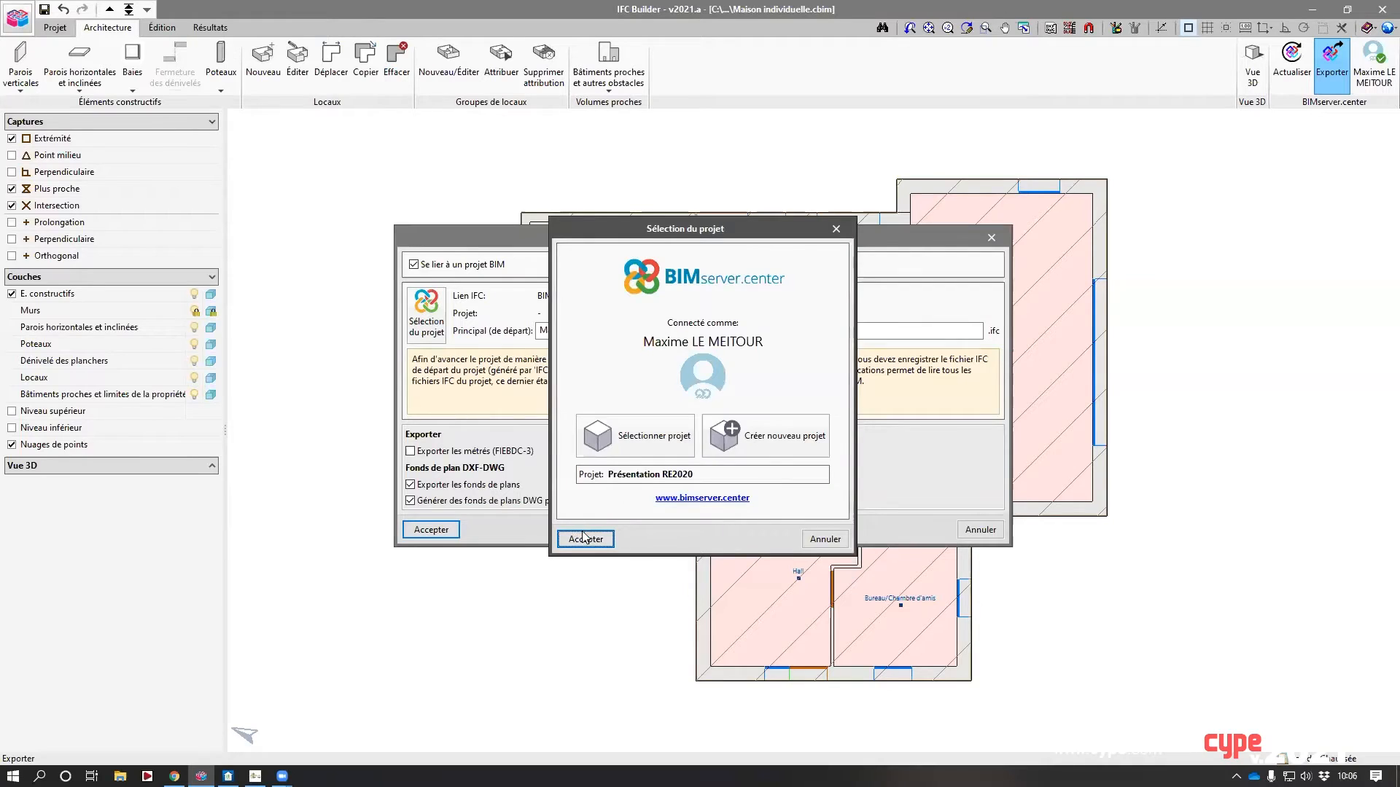
click(586, 540)
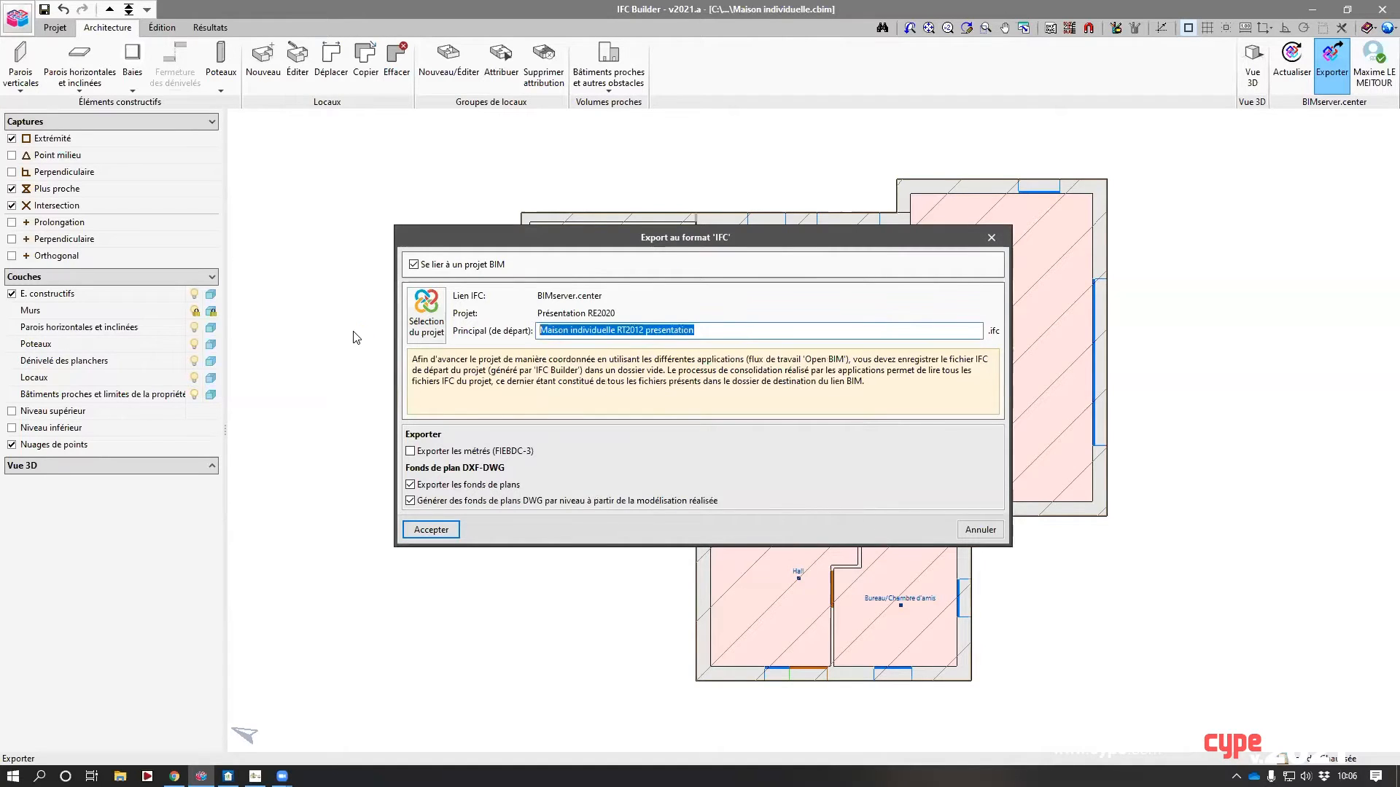
- Export the model as the starting IFC file "Modèle architectural", including the FIEBDC-3 quantities
text(Imodèl)
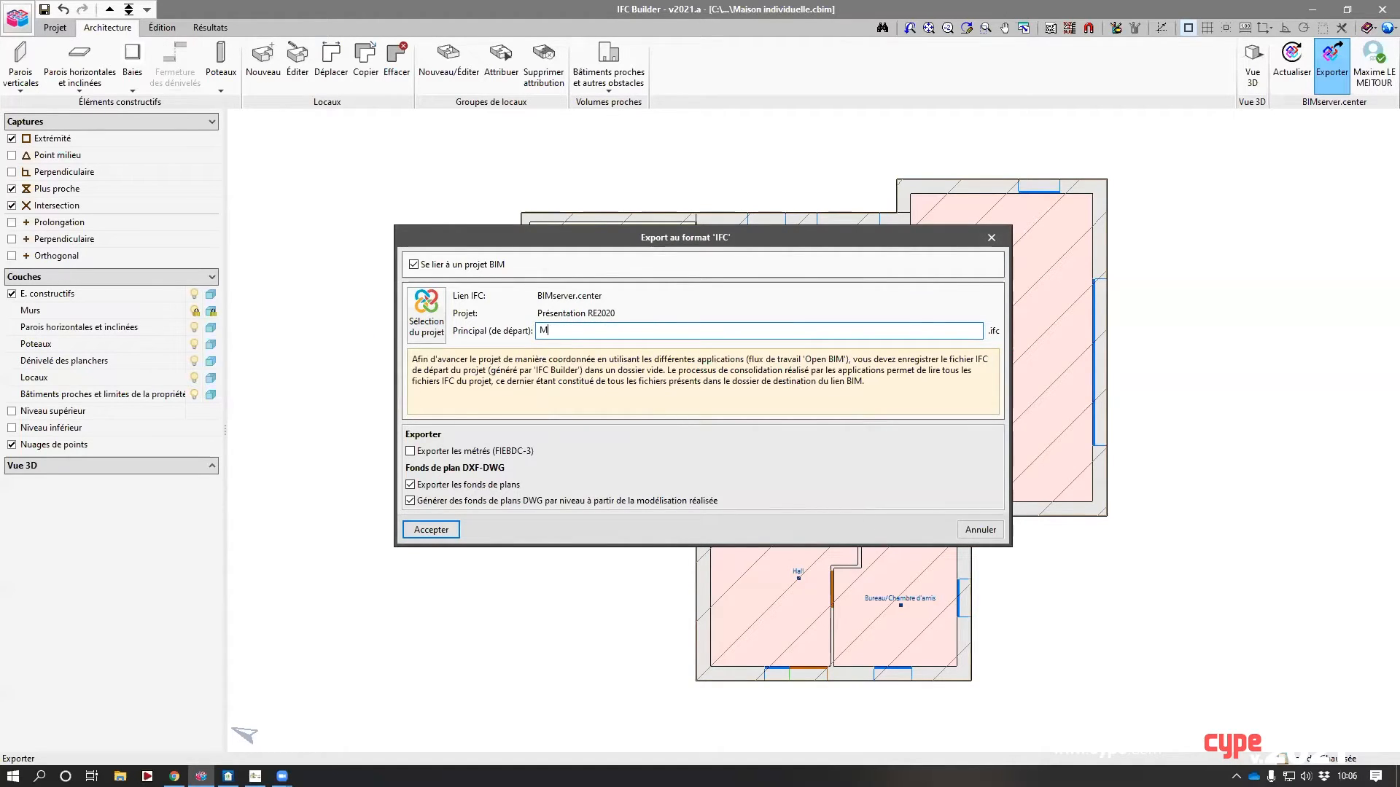
text(e architectural)
click(451, 452)
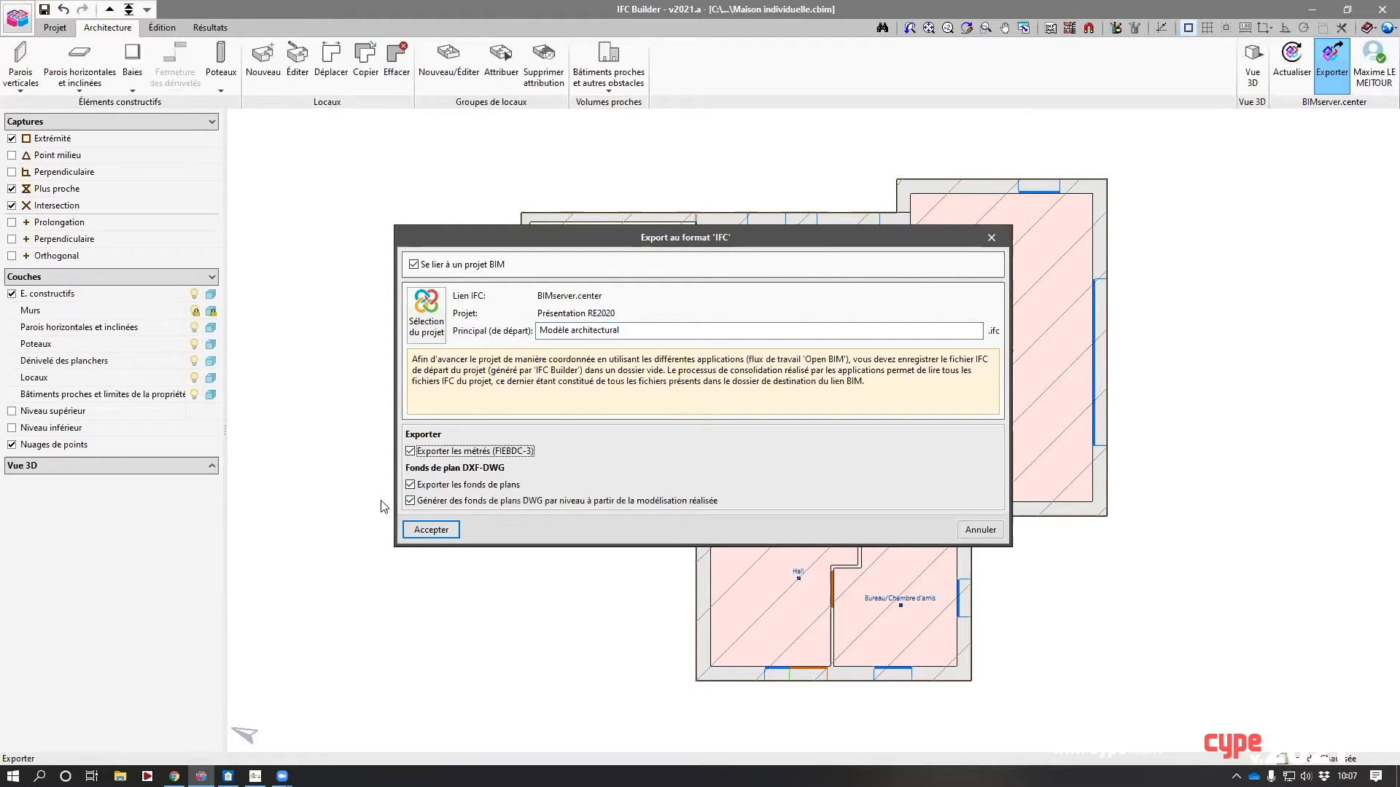
click(432, 531)
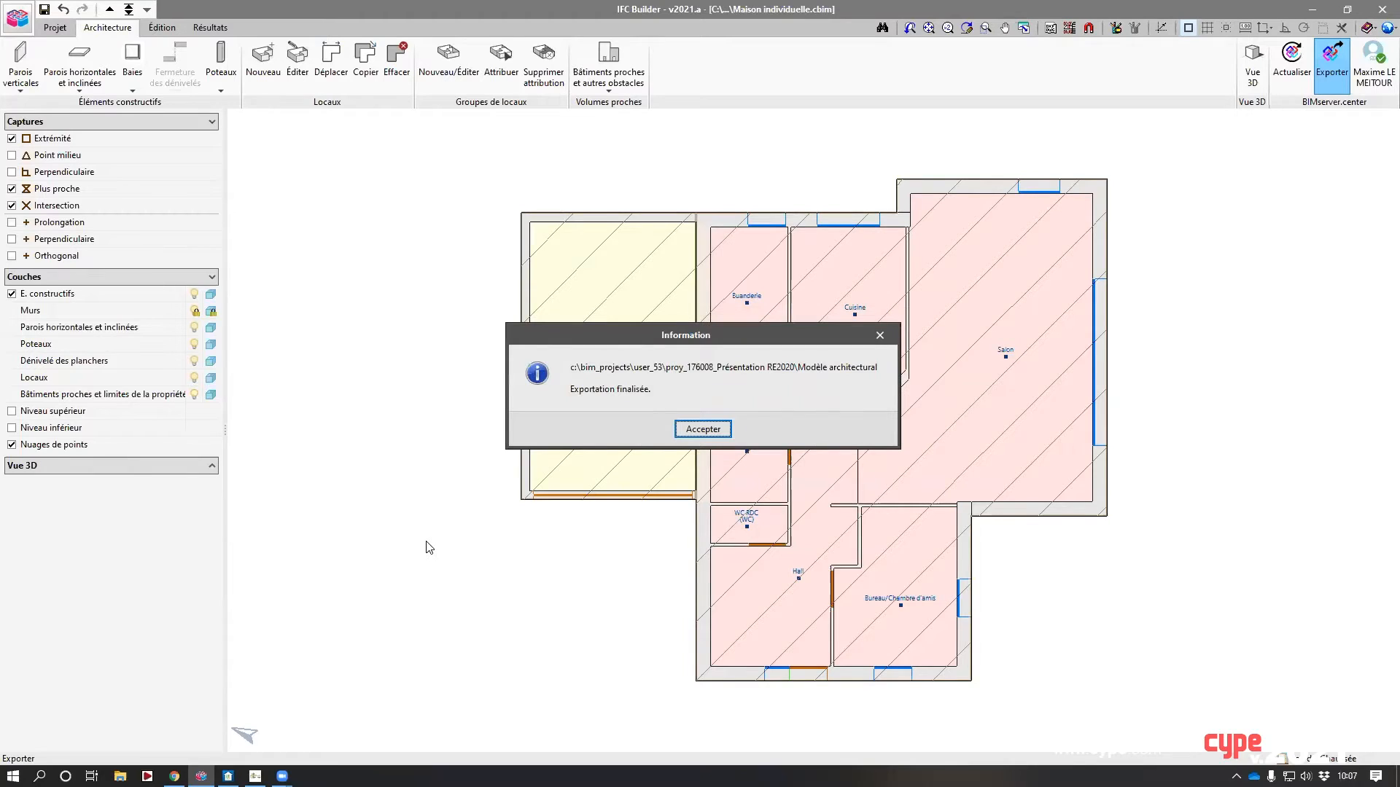
click(704, 430)
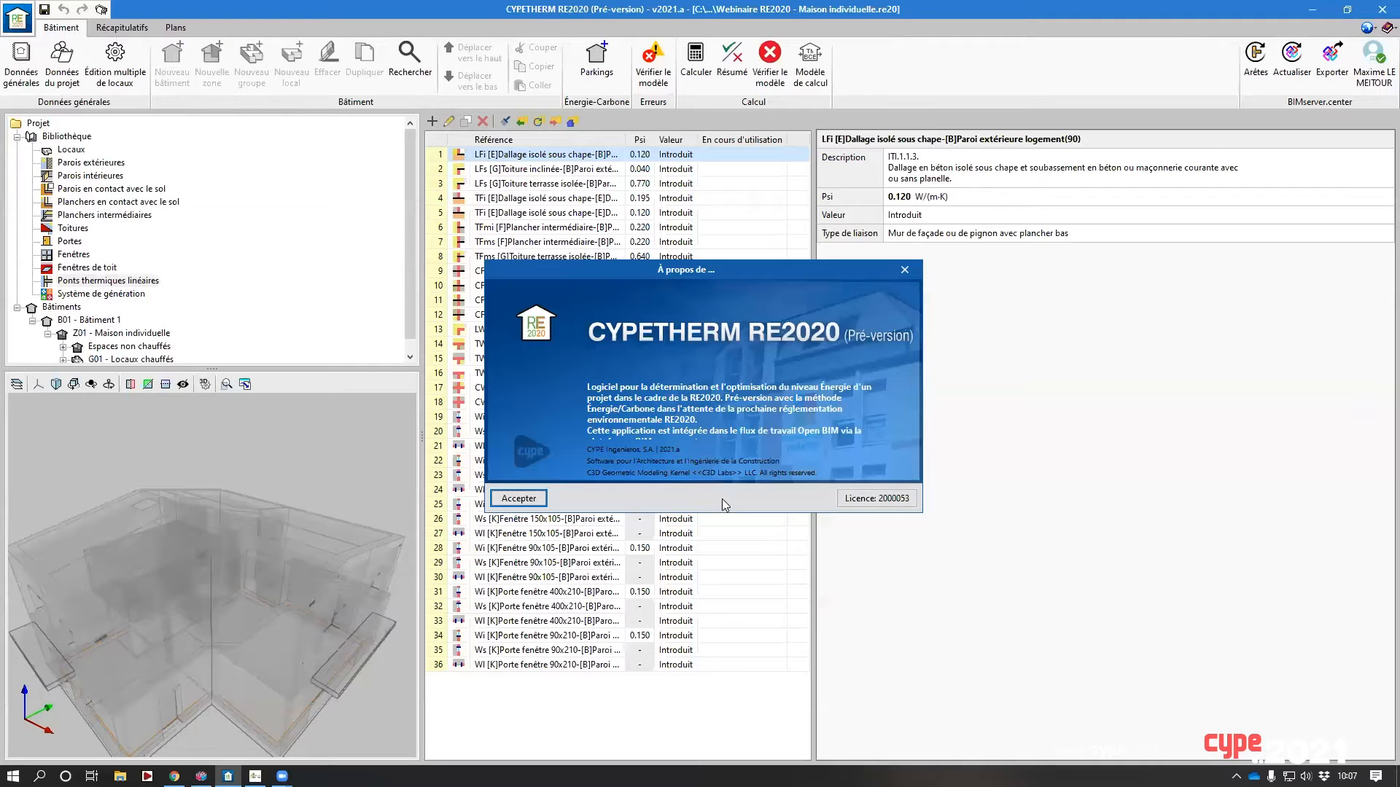
- Switch to CYPETHERM RE2020, save the open job and create a new one named "Présentation RE2020 - Energie"
click(1312, 9)
click(904, 273)
click(18, 17)
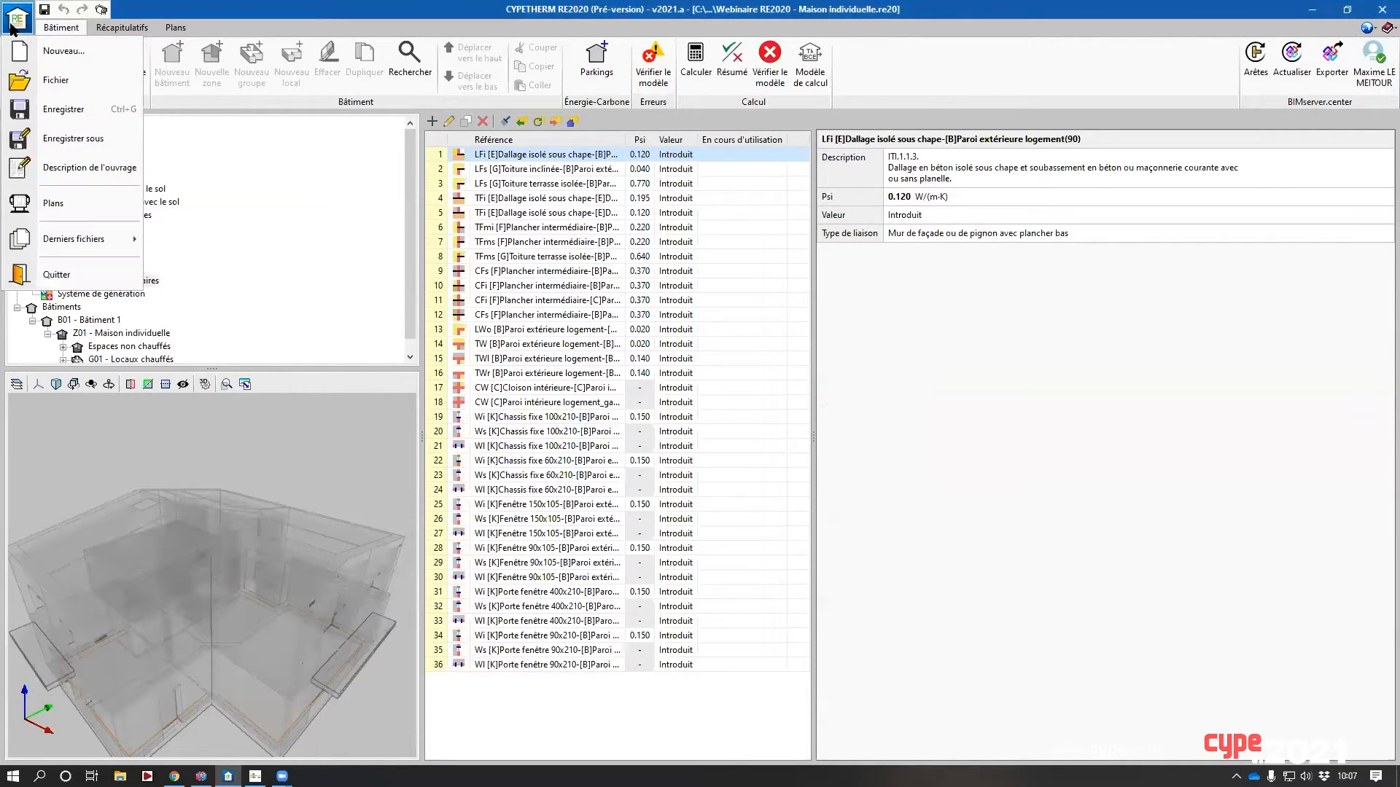
click(53, 52)
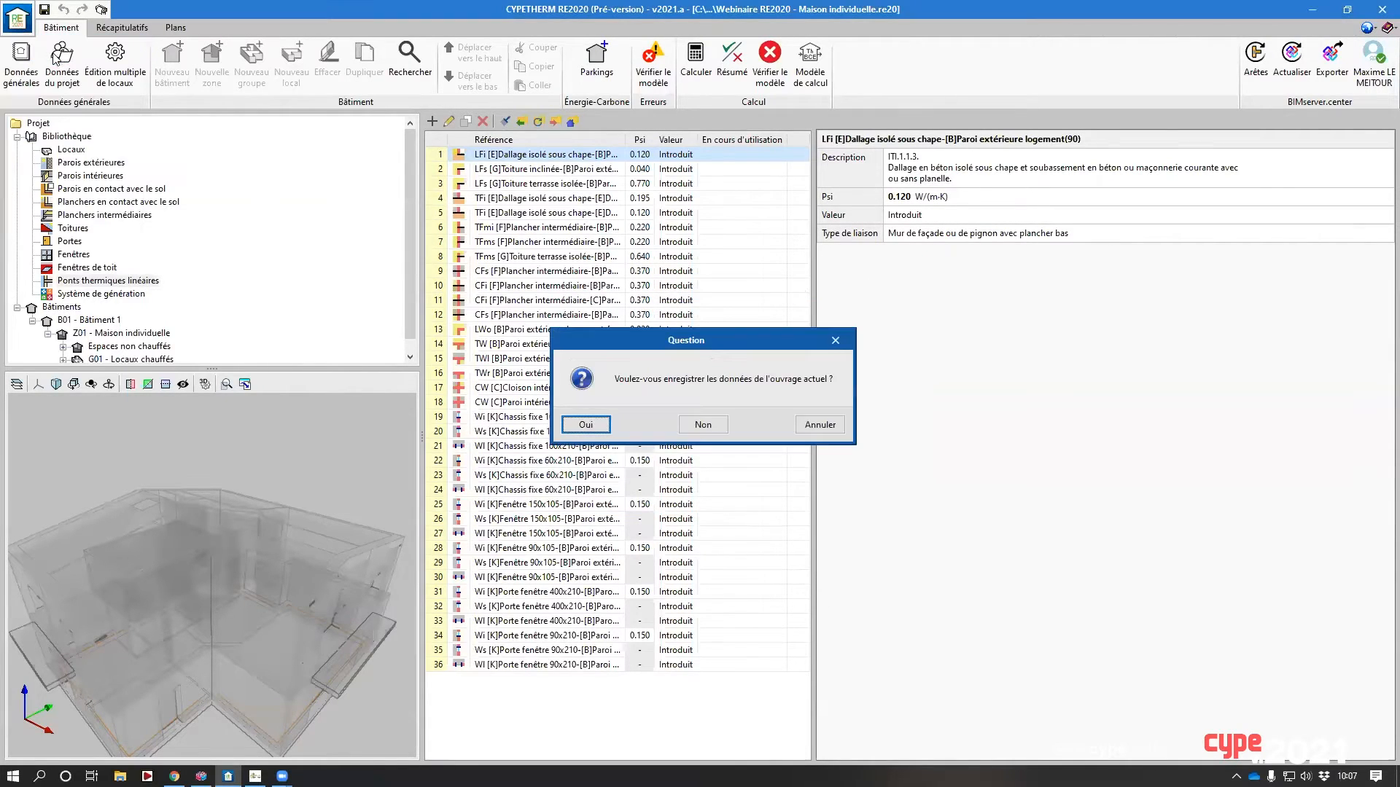
click(596, 429)
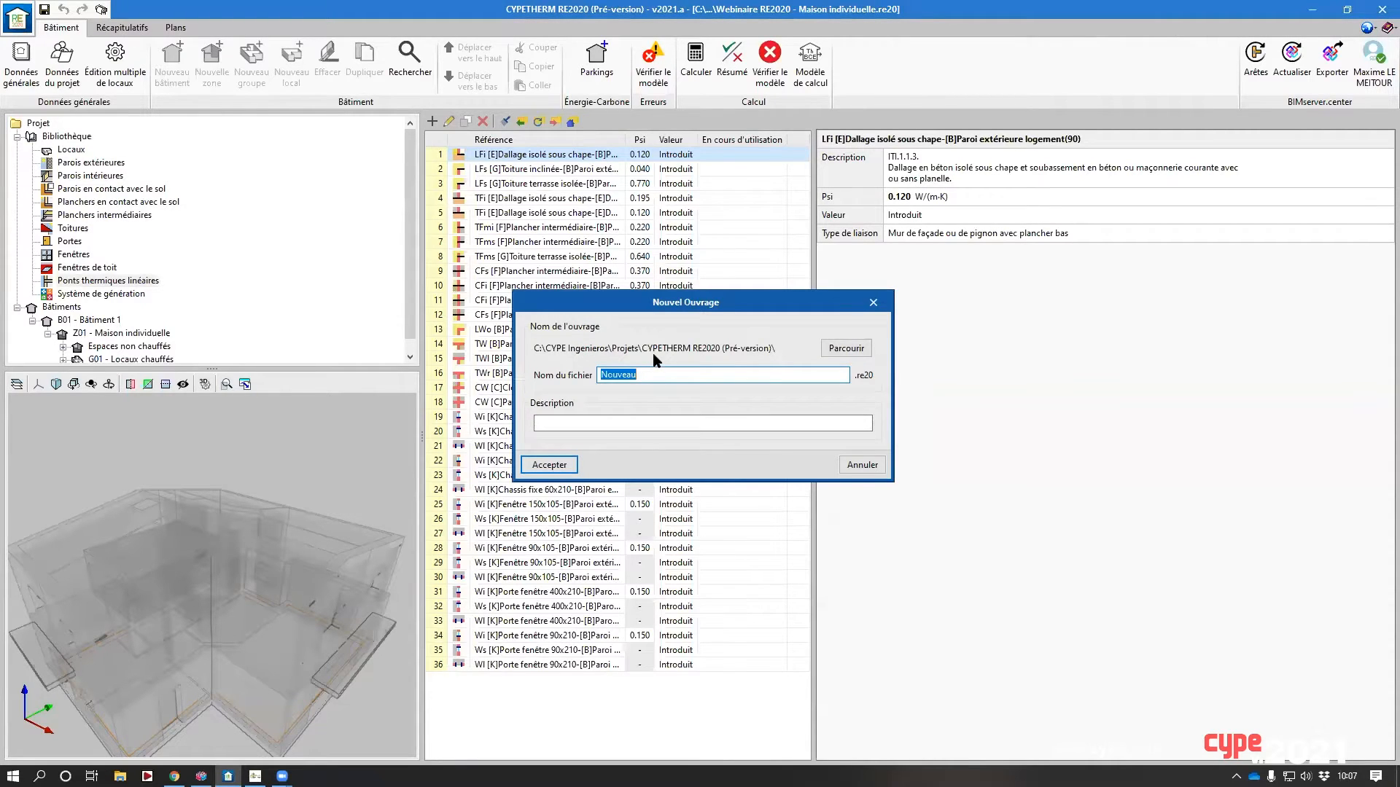
text(Présentation RE2020 - Energie)
key(Tab)
key(Return)
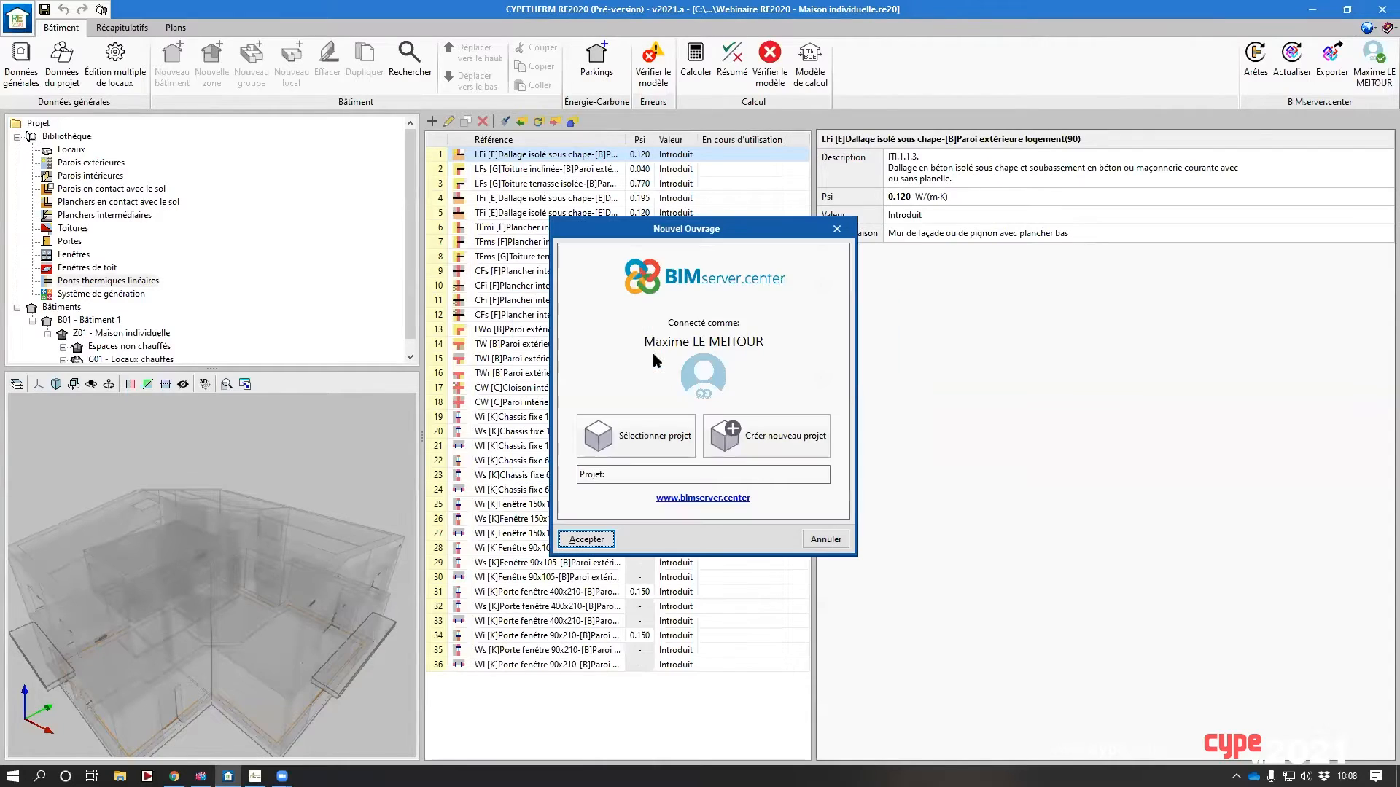
- Link the new job to the existing BIMserver.center project Présentation RE2020
click(672, 438)
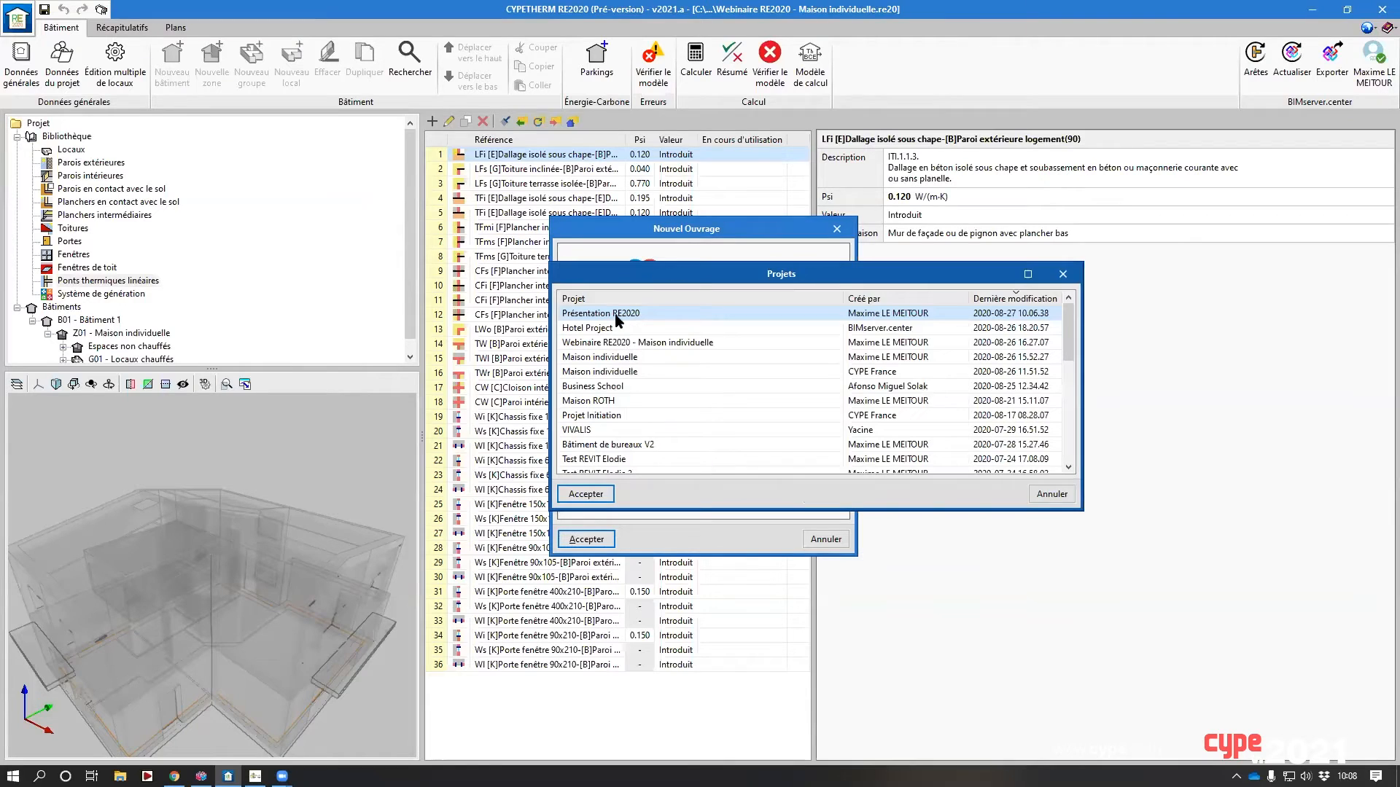
click(587, 494)
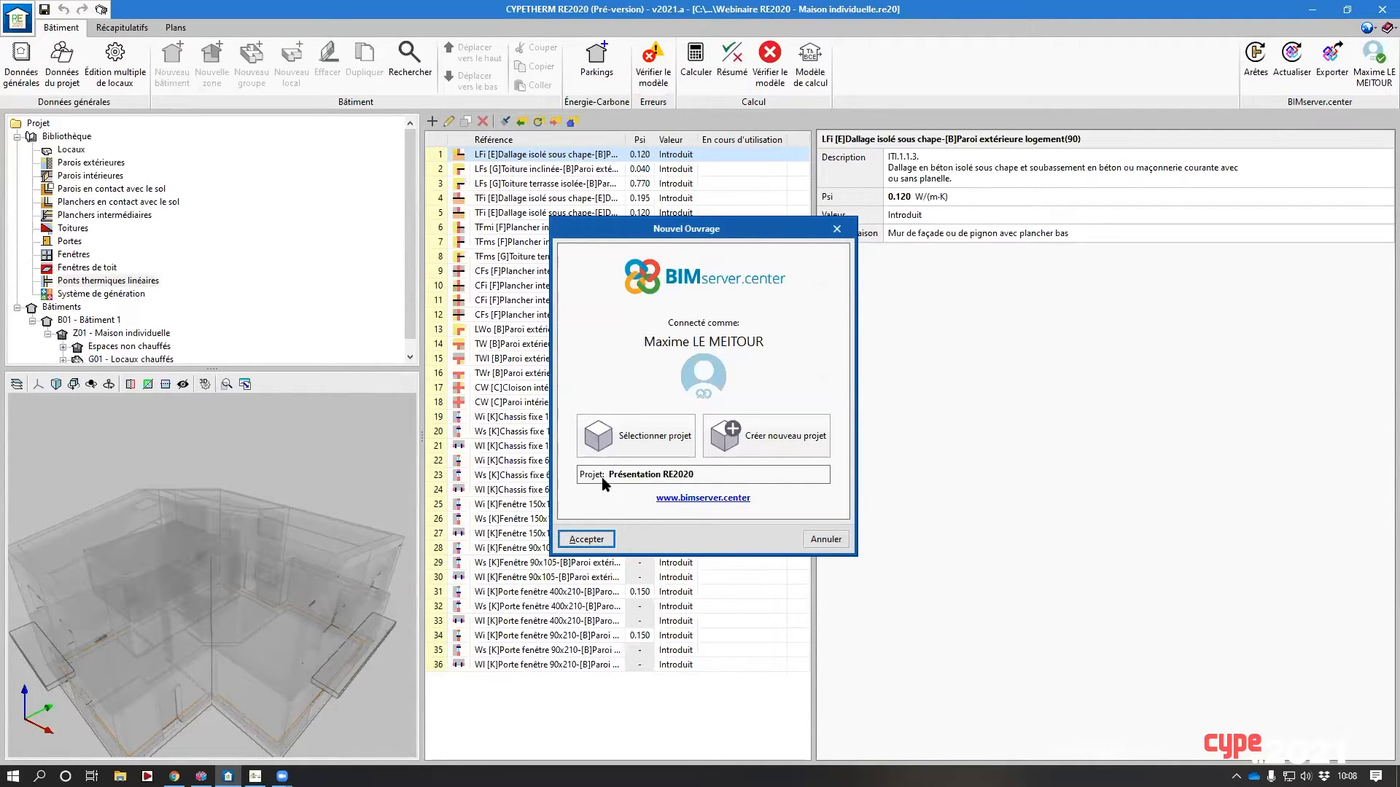
click(600, 541)
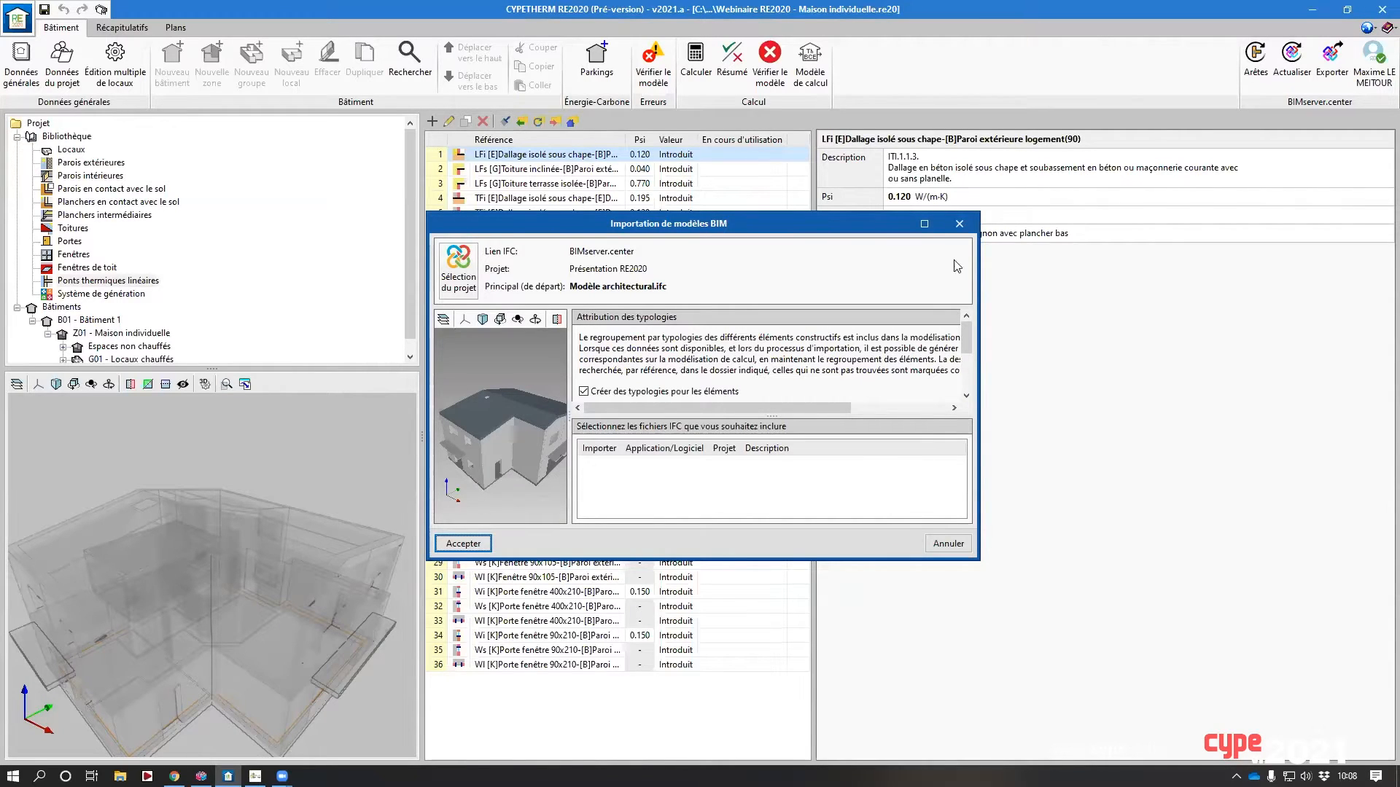
- Import Modèle architectural.ifc, keeping the creation of element typologies, edges, exterior shadows and DXF background plans enabled
click(924, 224)
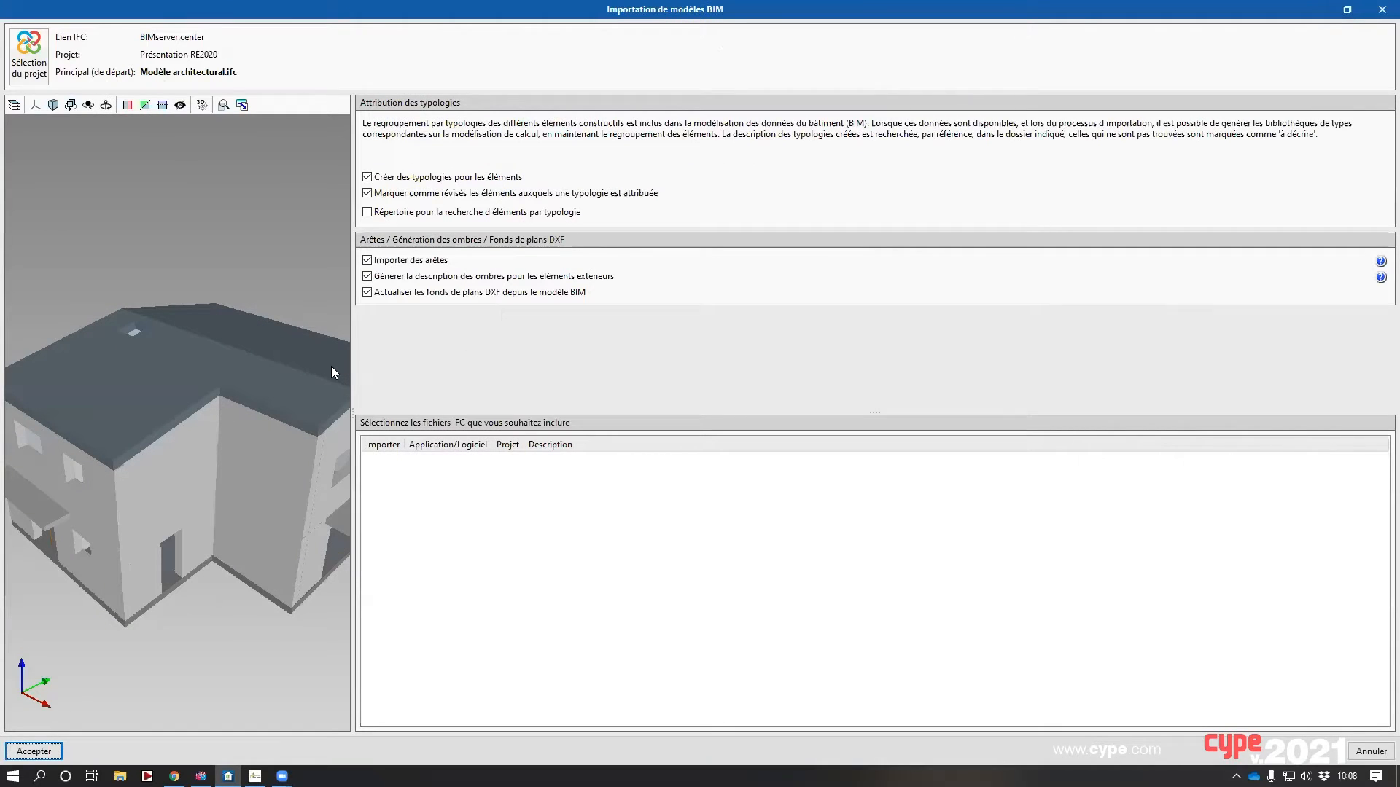
drag(350, 353, 539, 353)
middle_drag(349, 422, 216, 689)
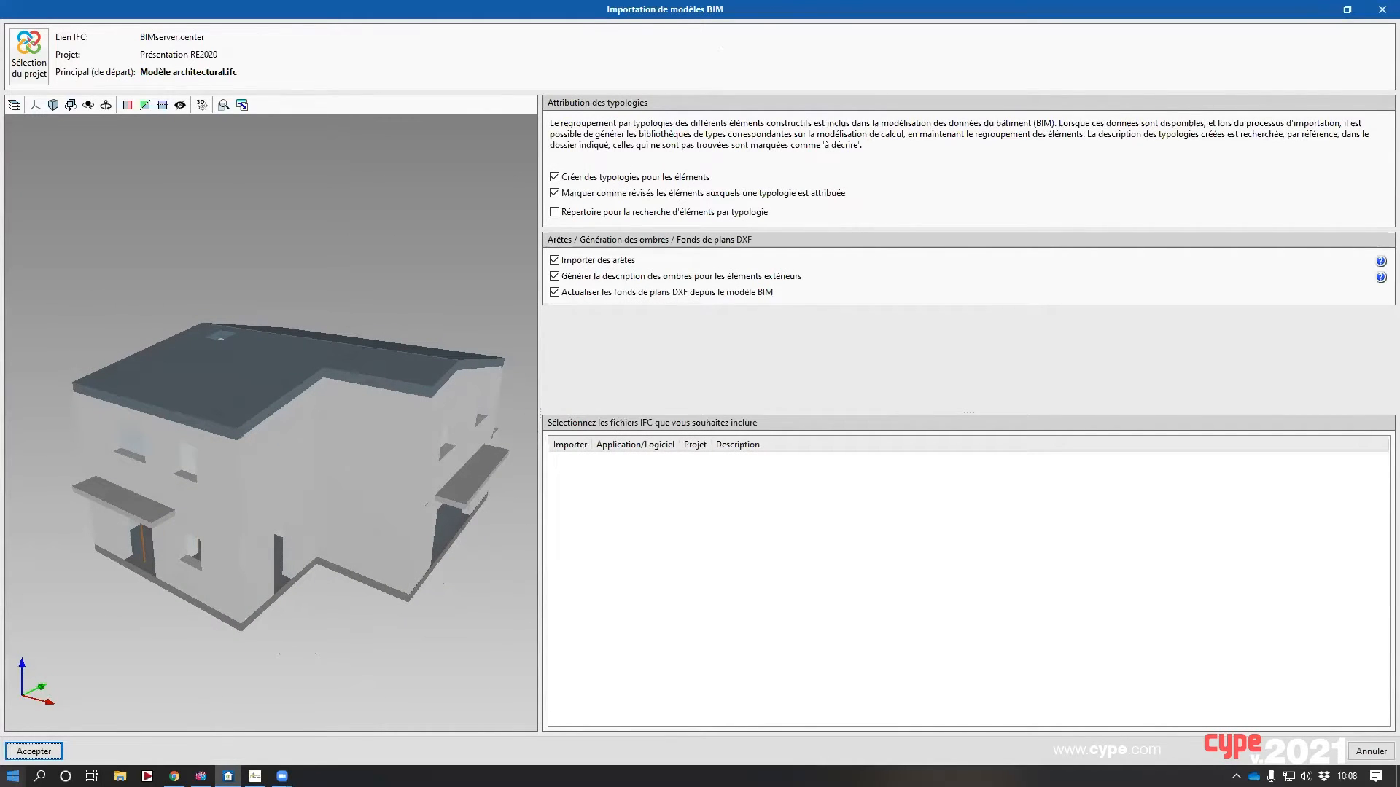
click(45, 751)
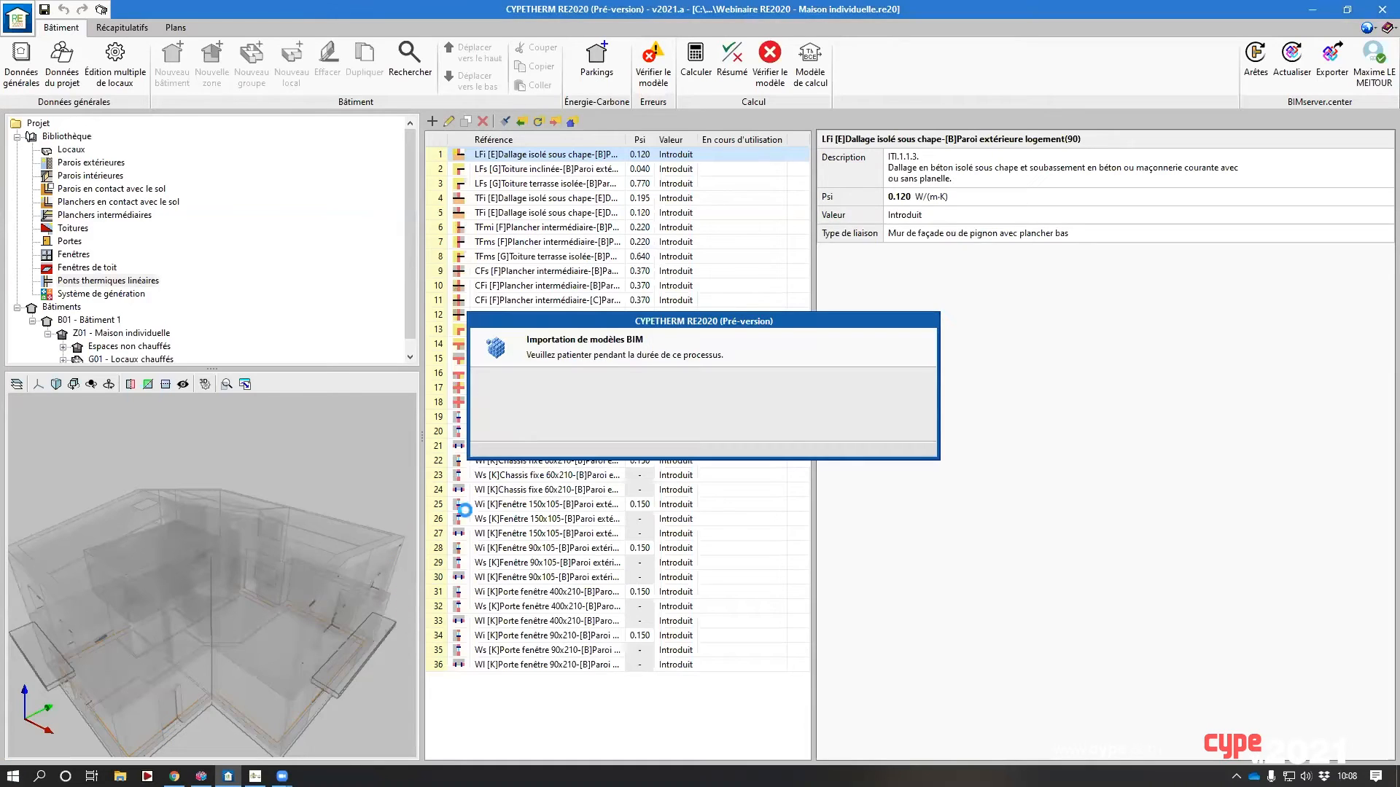
click(702, 432)
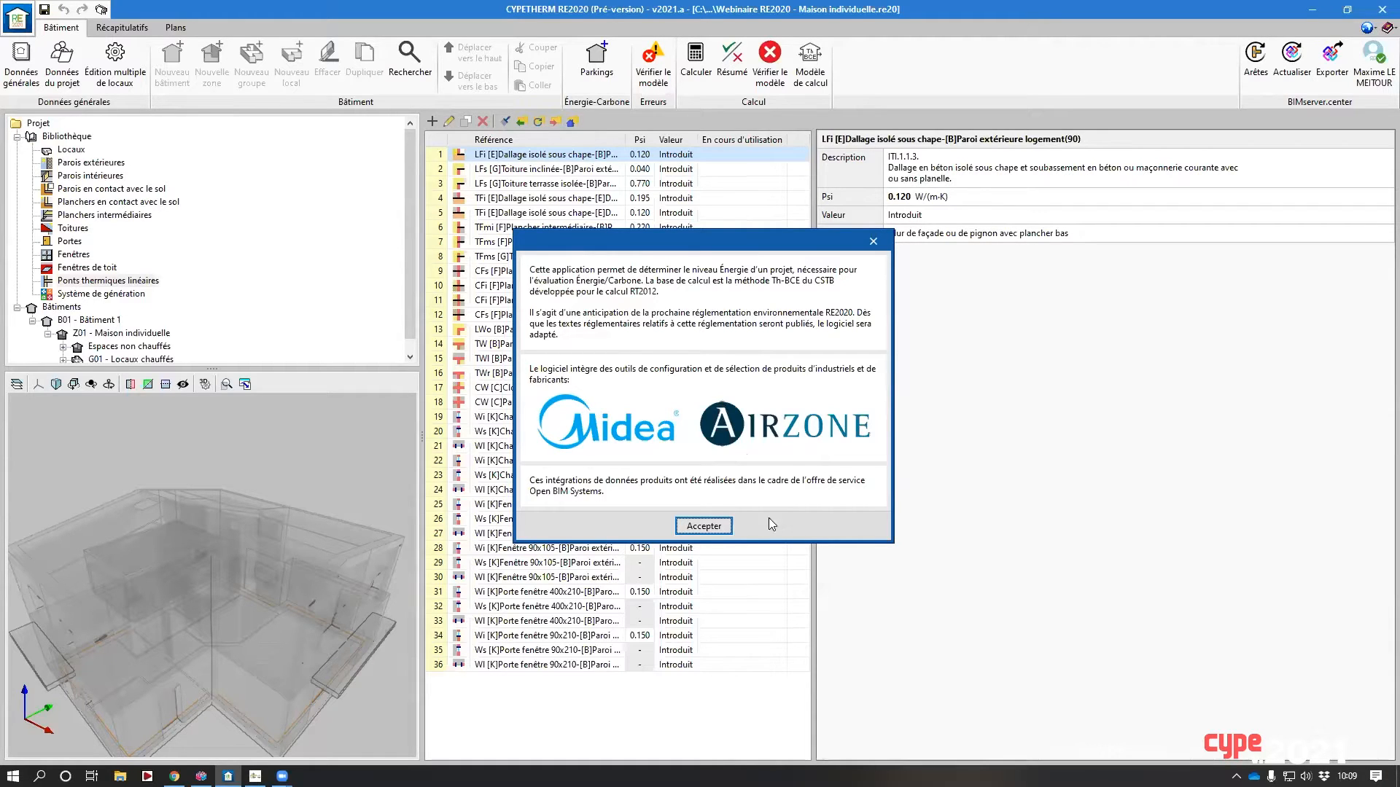
click(704, 525)
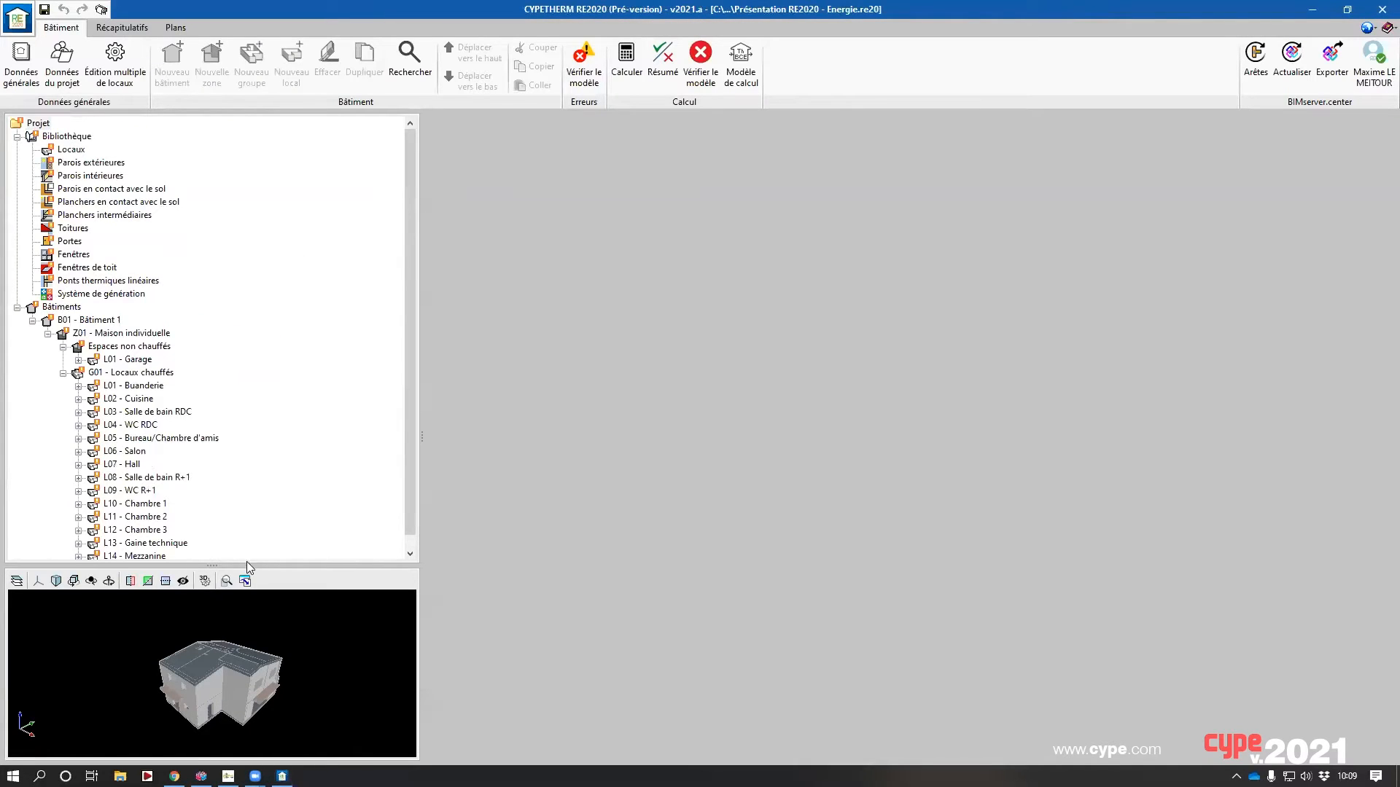
- Enable improved ambient lighting (SSAO) in the 3D view, then enlarge the view and look over the imported house
click(205, 580)
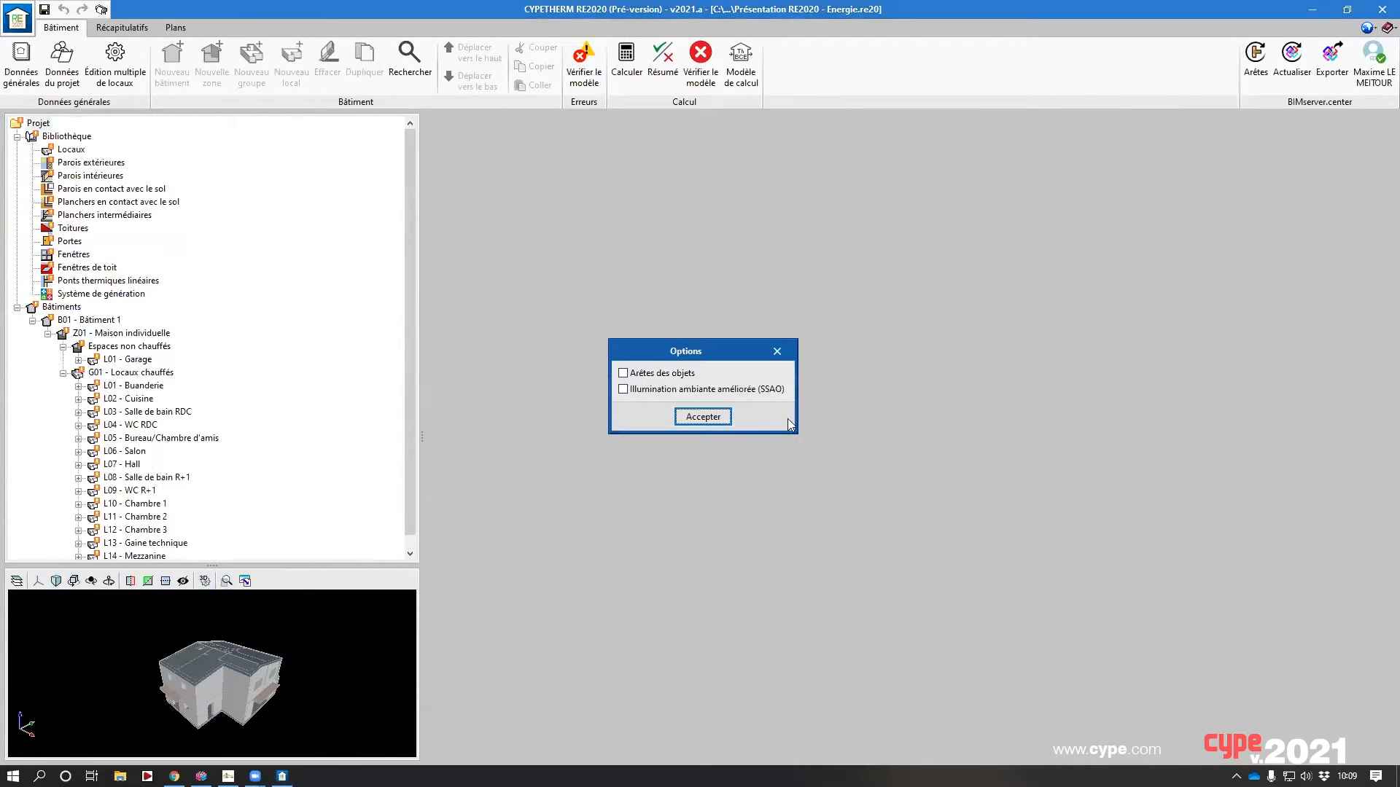
click(708, 393)
click(704, 413)
drag(284, 565, 283, 336)
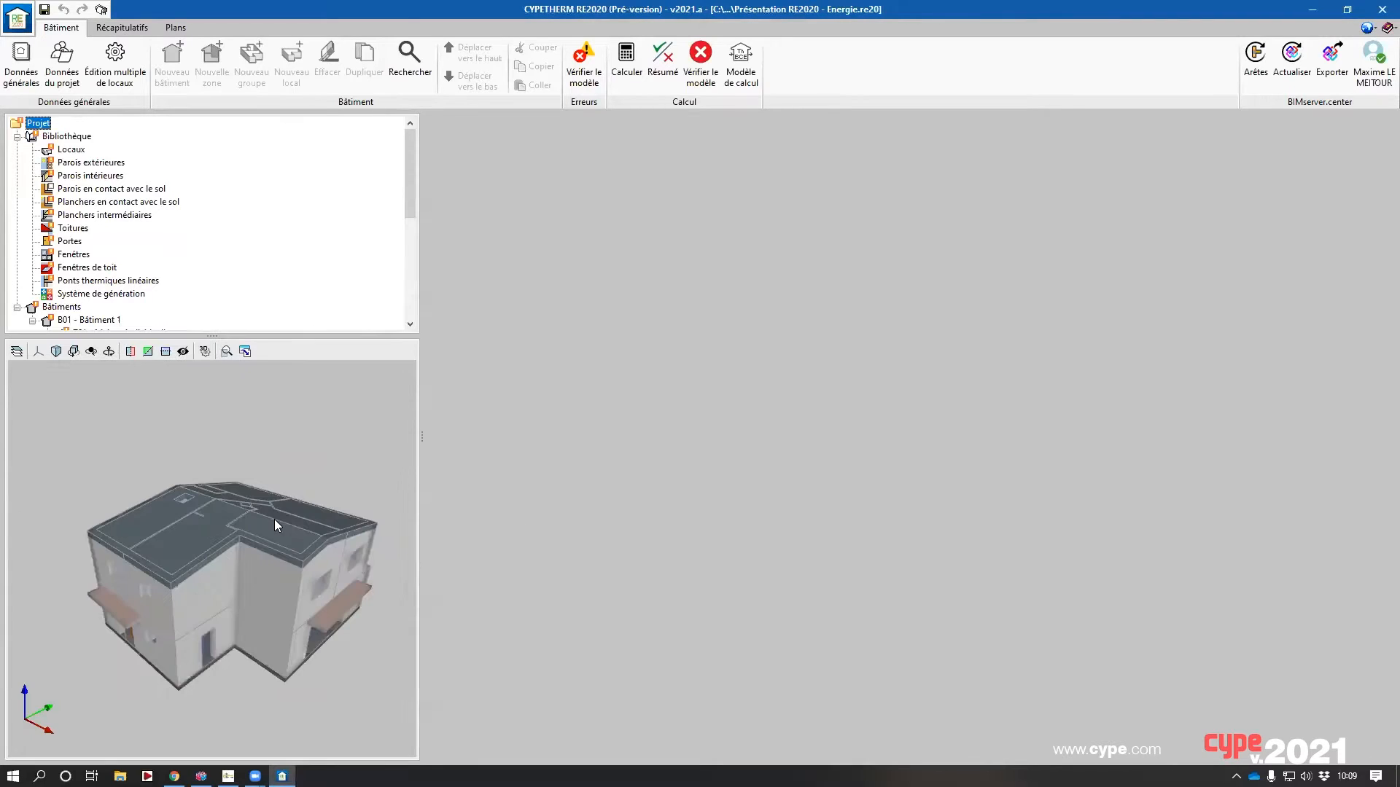
scroll(274, 519, up, 5)
scroll(264, 554, down, 6)
middle_drag(232, 569, 312, 573)
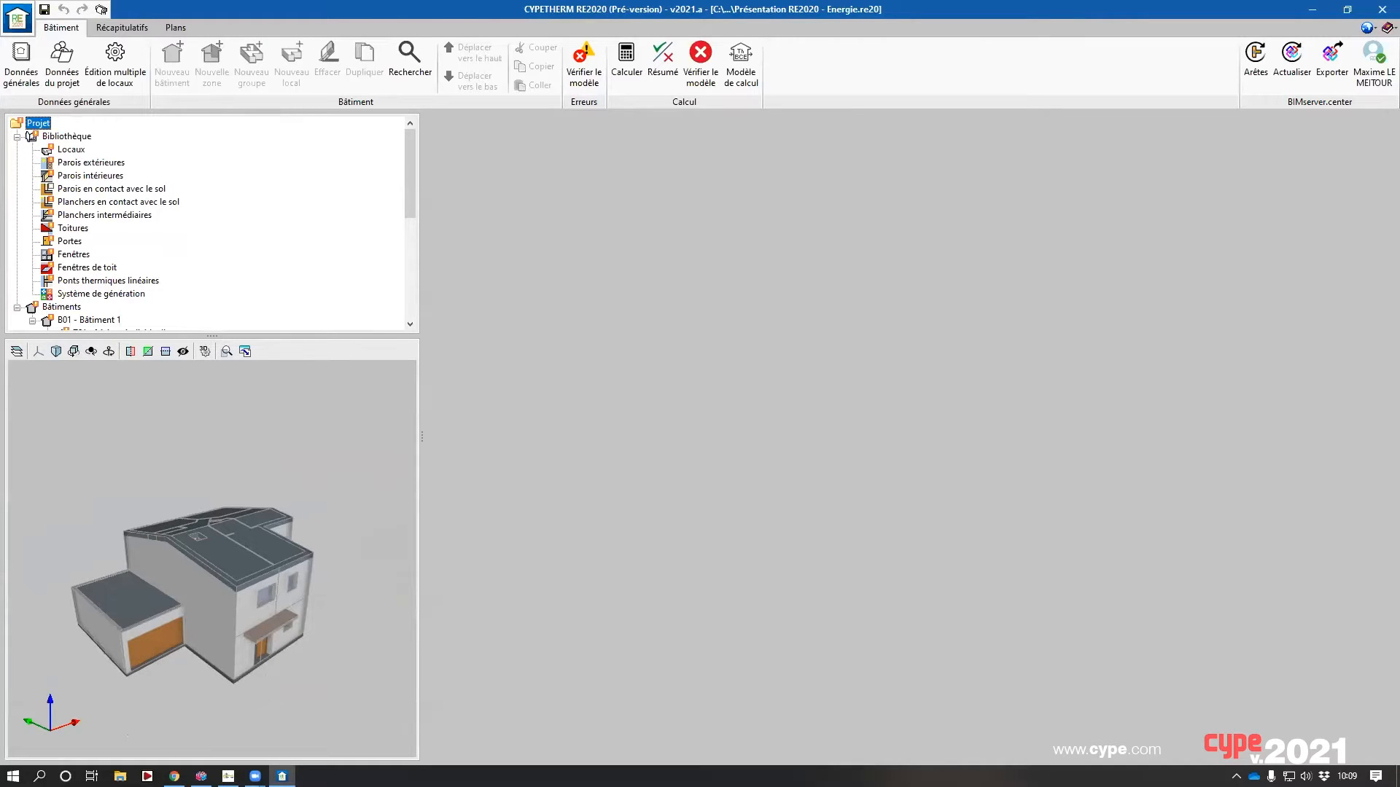
- Set the general data to the Gard department with data entry for the Bbio, Cep, Tic calculation
click(22, 67)
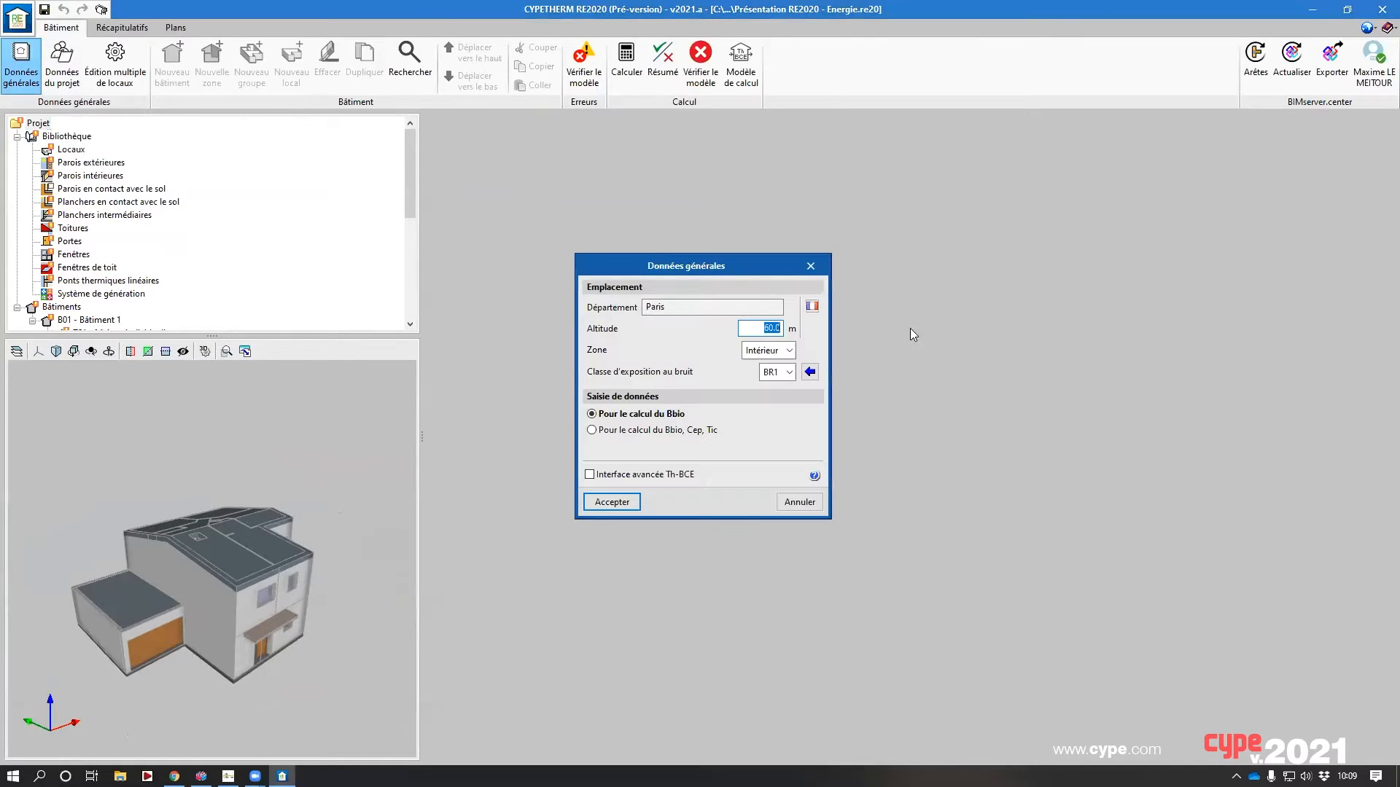
click(812, 306)
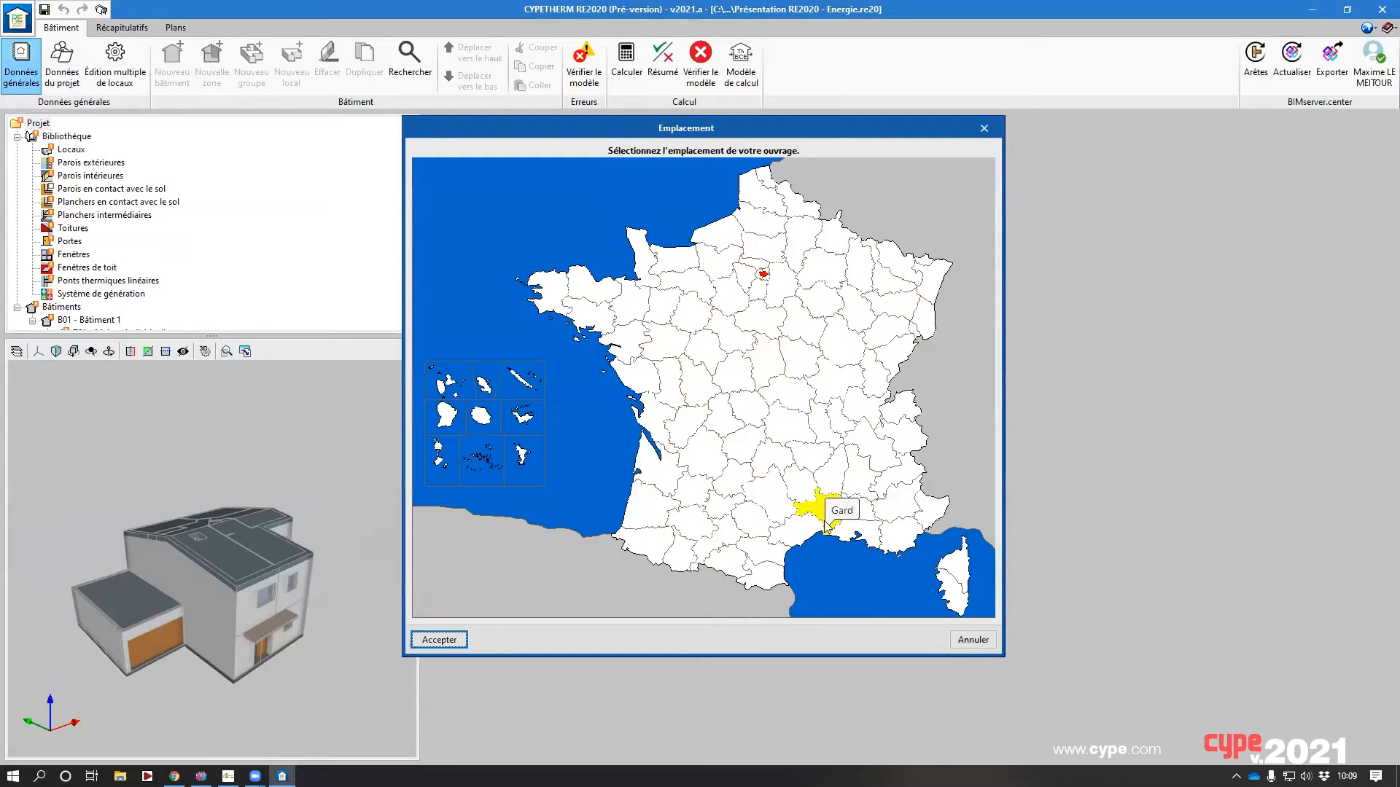
click(827, 523)
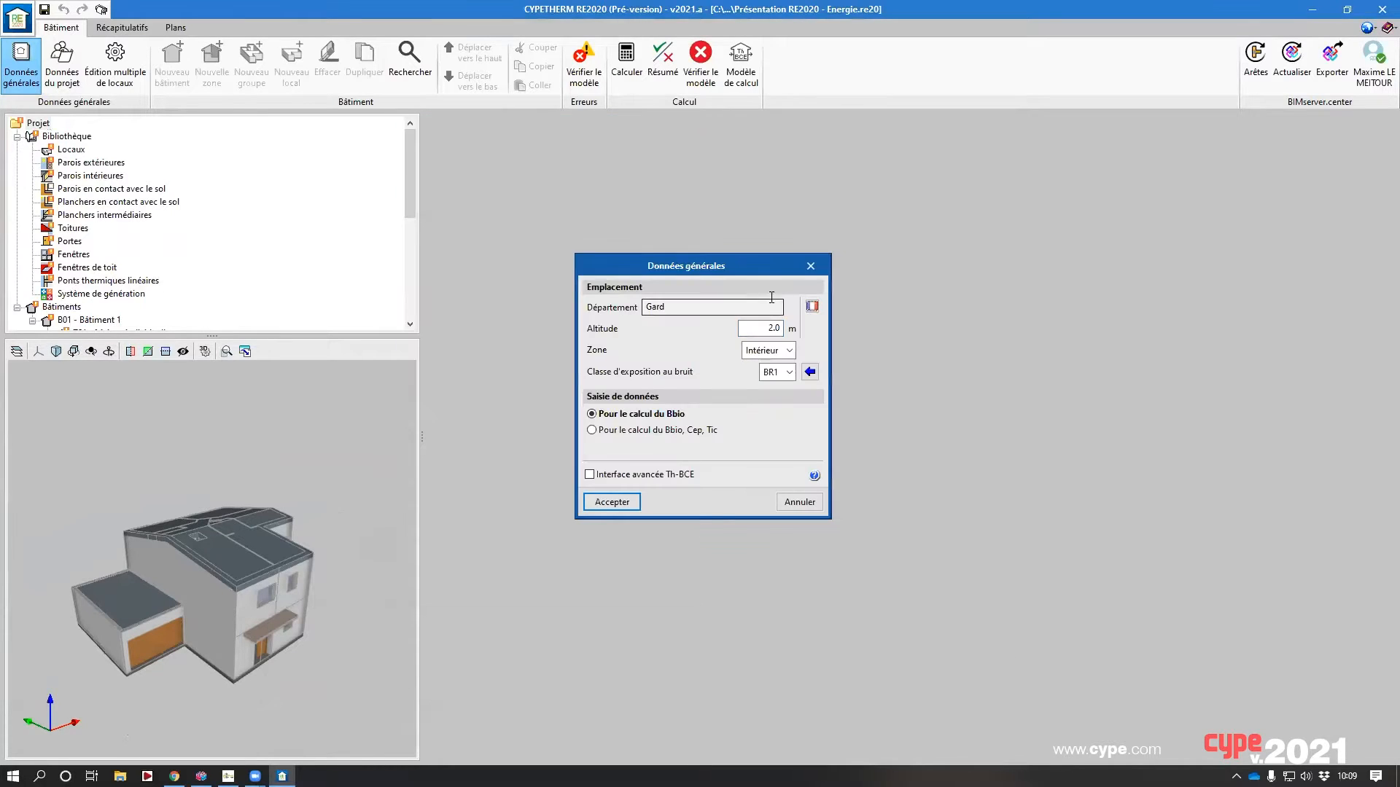
click(653, 431)
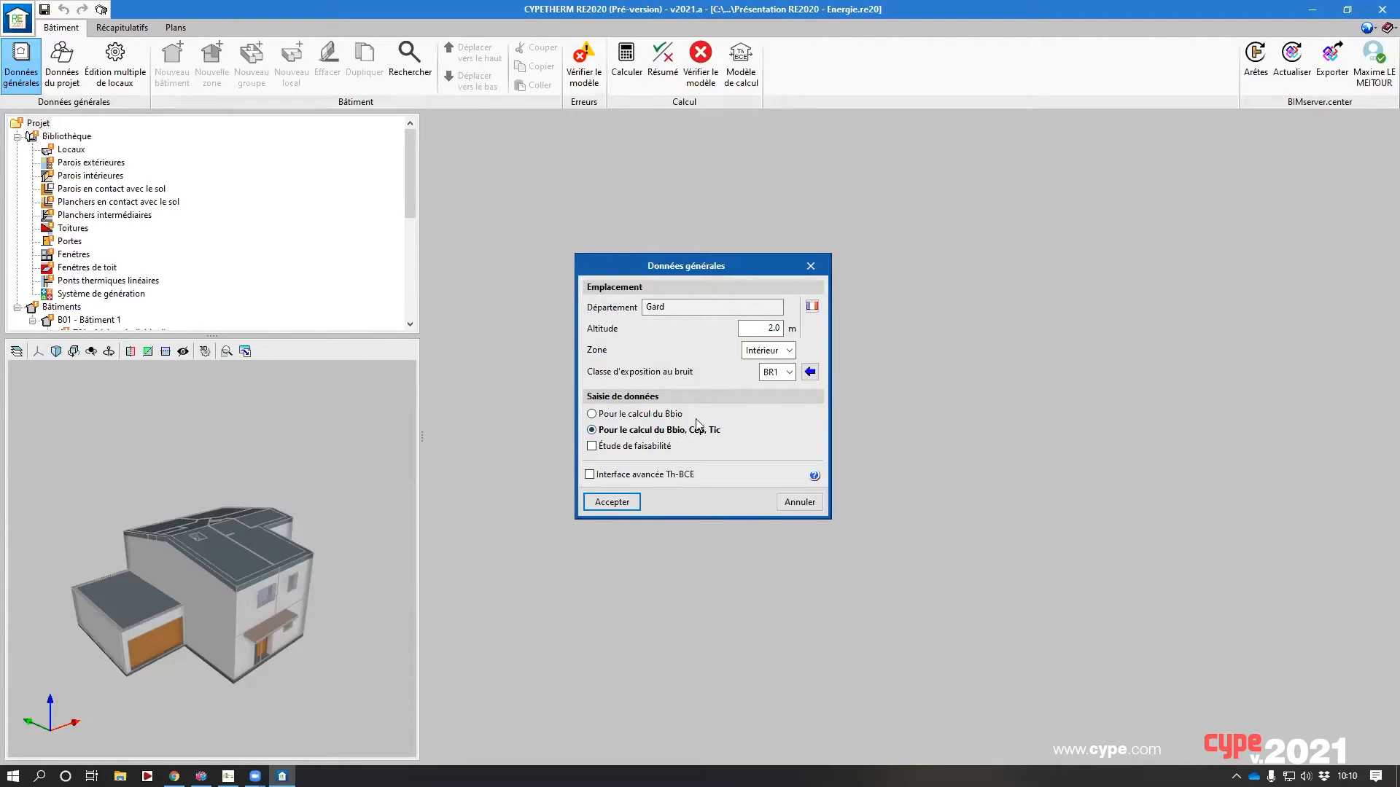
key(Return)
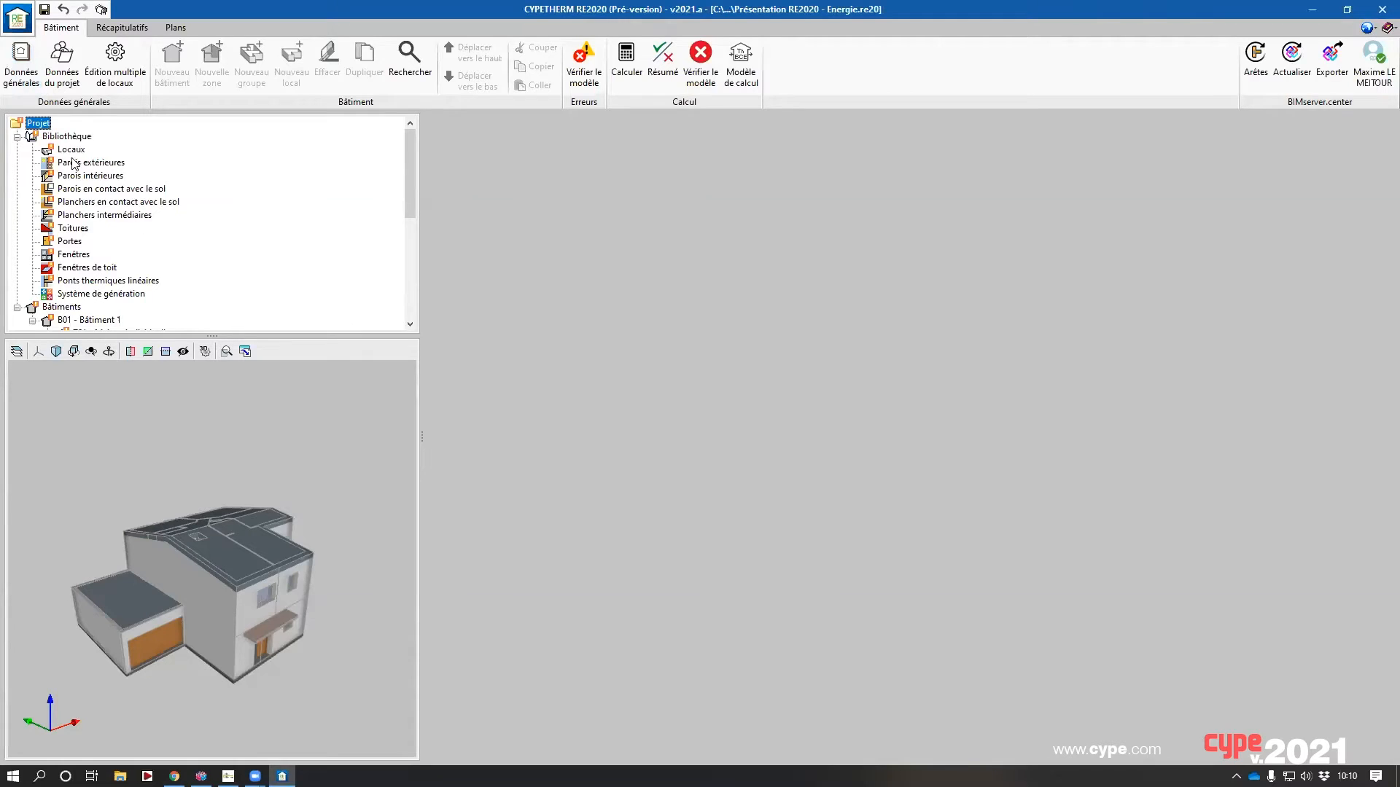
- Define the Chambre room type in the library as Chauffé / considéré chauffé with Sommeil occupancy
drag(176, 336, 183, 432)
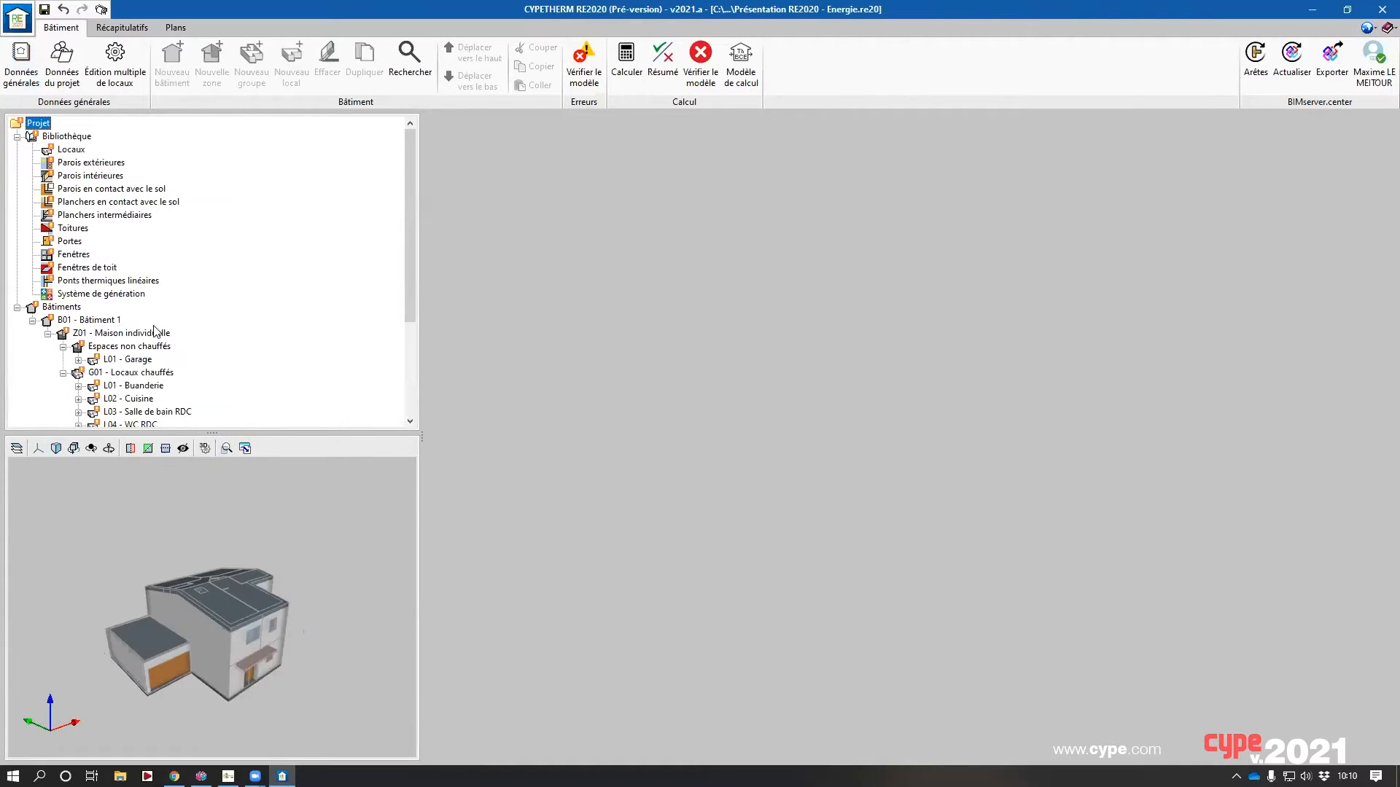
click(71, 150)
double_click(586, 157)
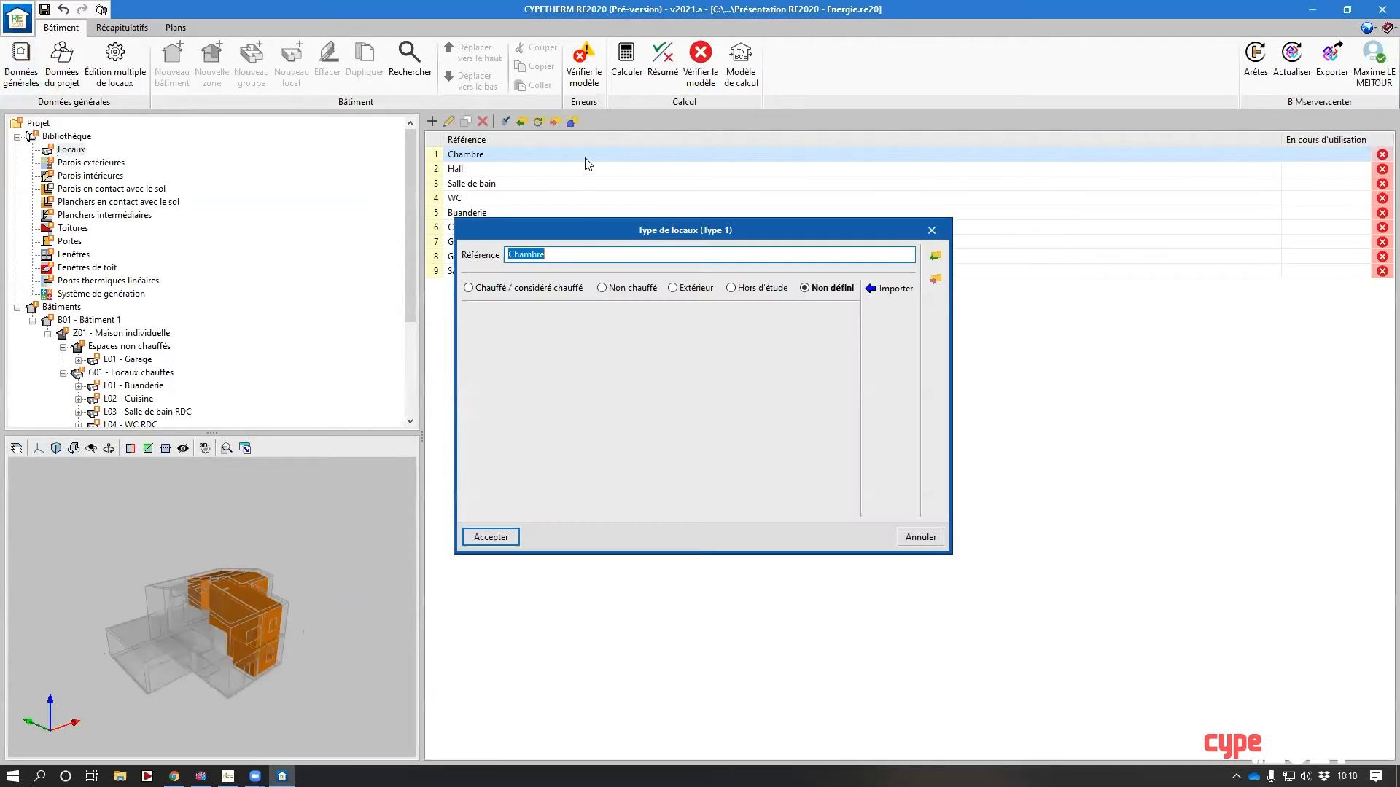
click(525, 289)
click(704, 316)
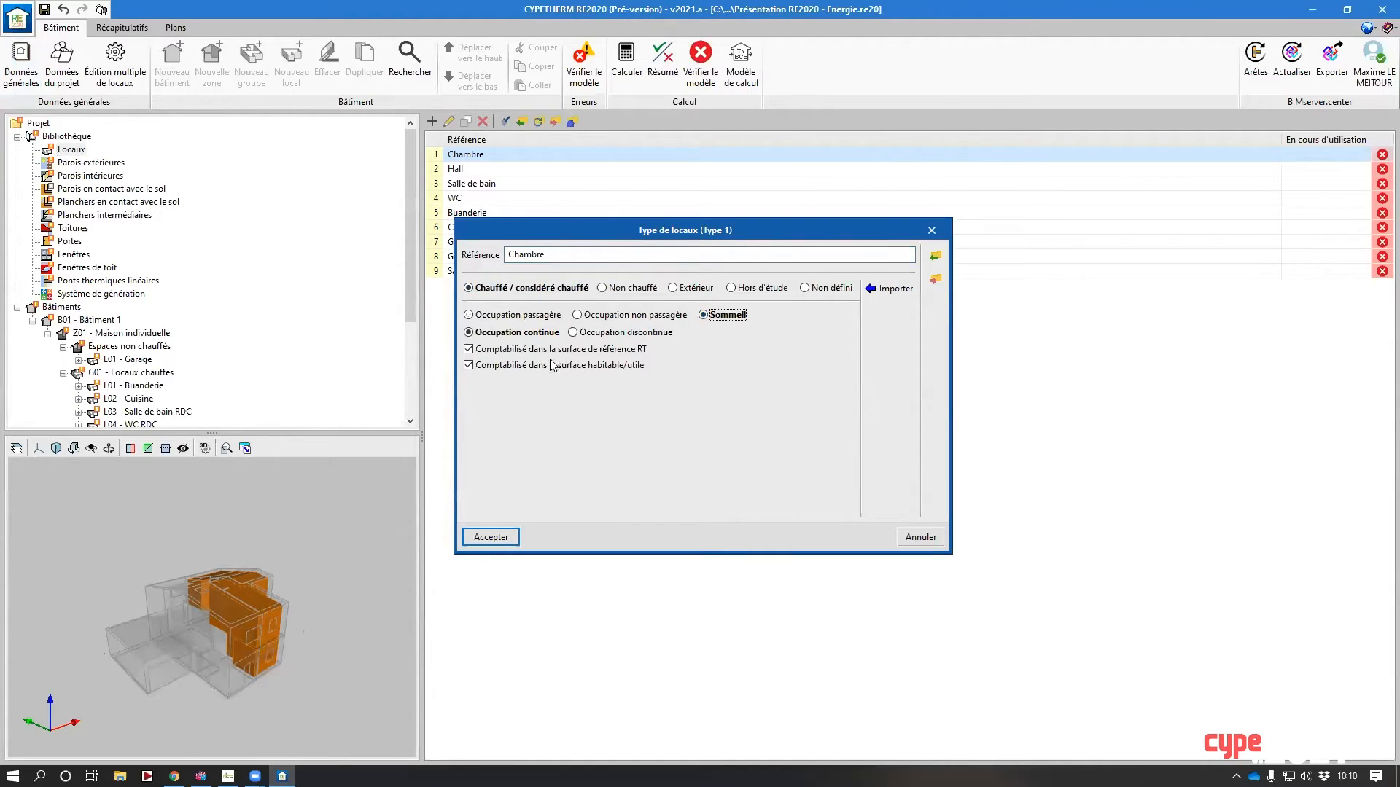
key(Return)
- Define the Hall and Salle de bain room types as Chauffé / considéré chauffé, keeping the default Occupation passagère
double_click(463, 169)
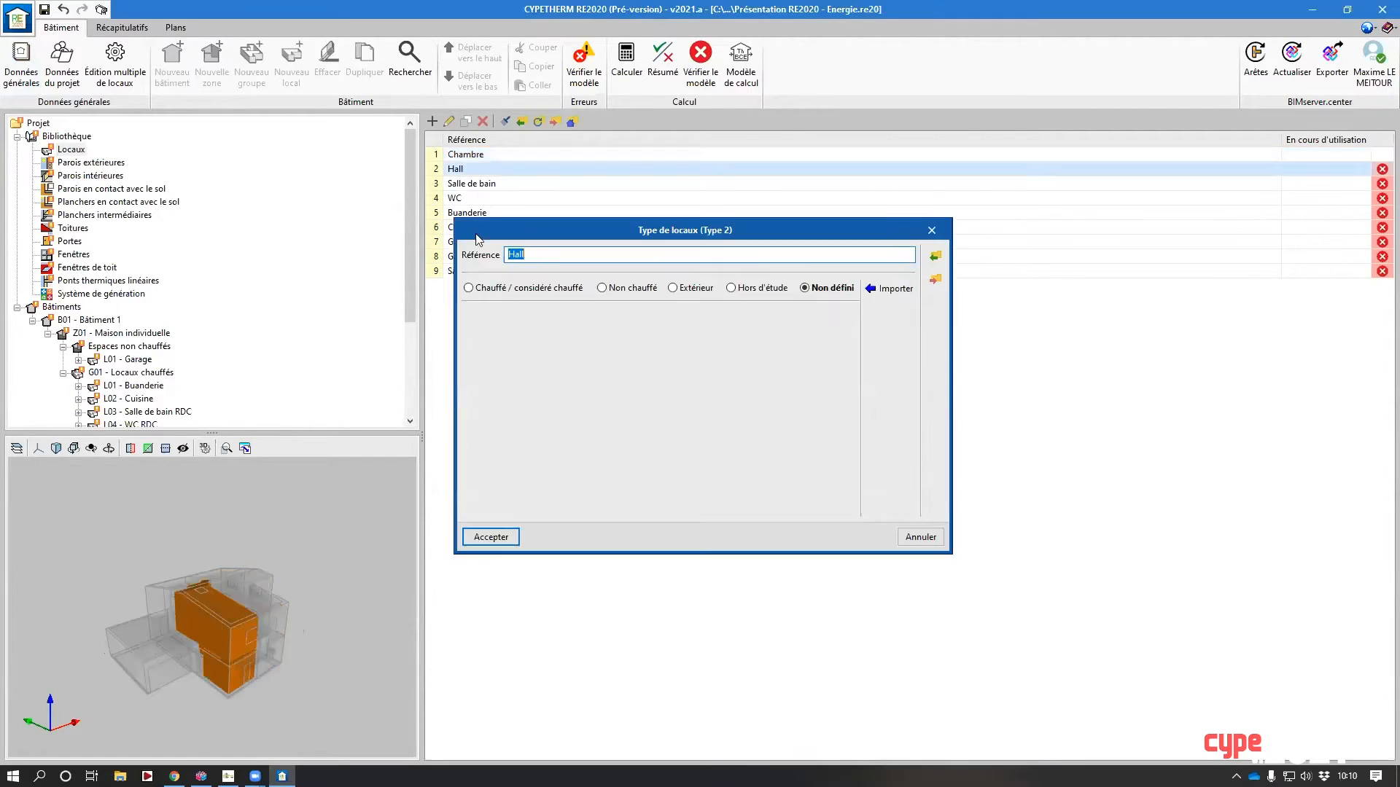
click(519, 287)
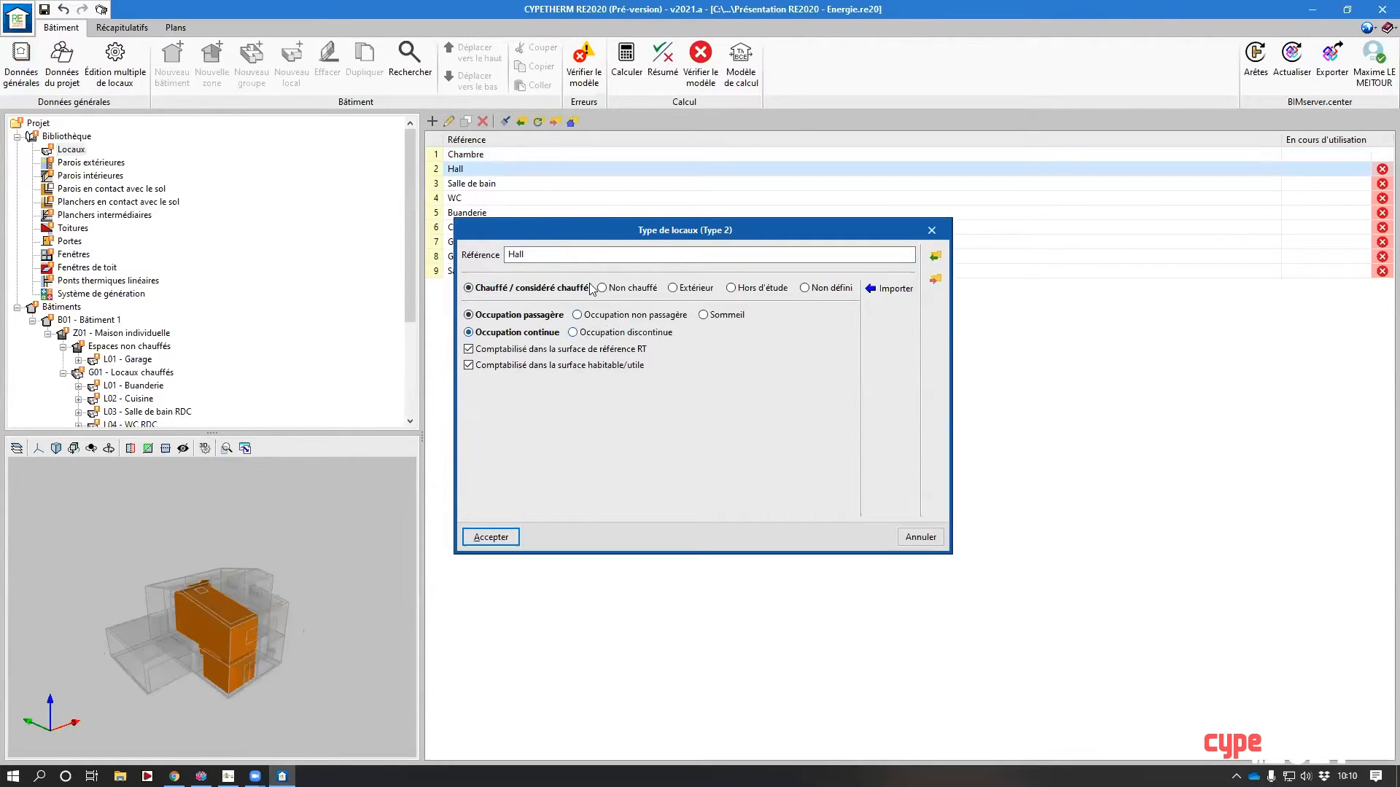
key(Return)
double_click(482, 187)
click(529, 288)
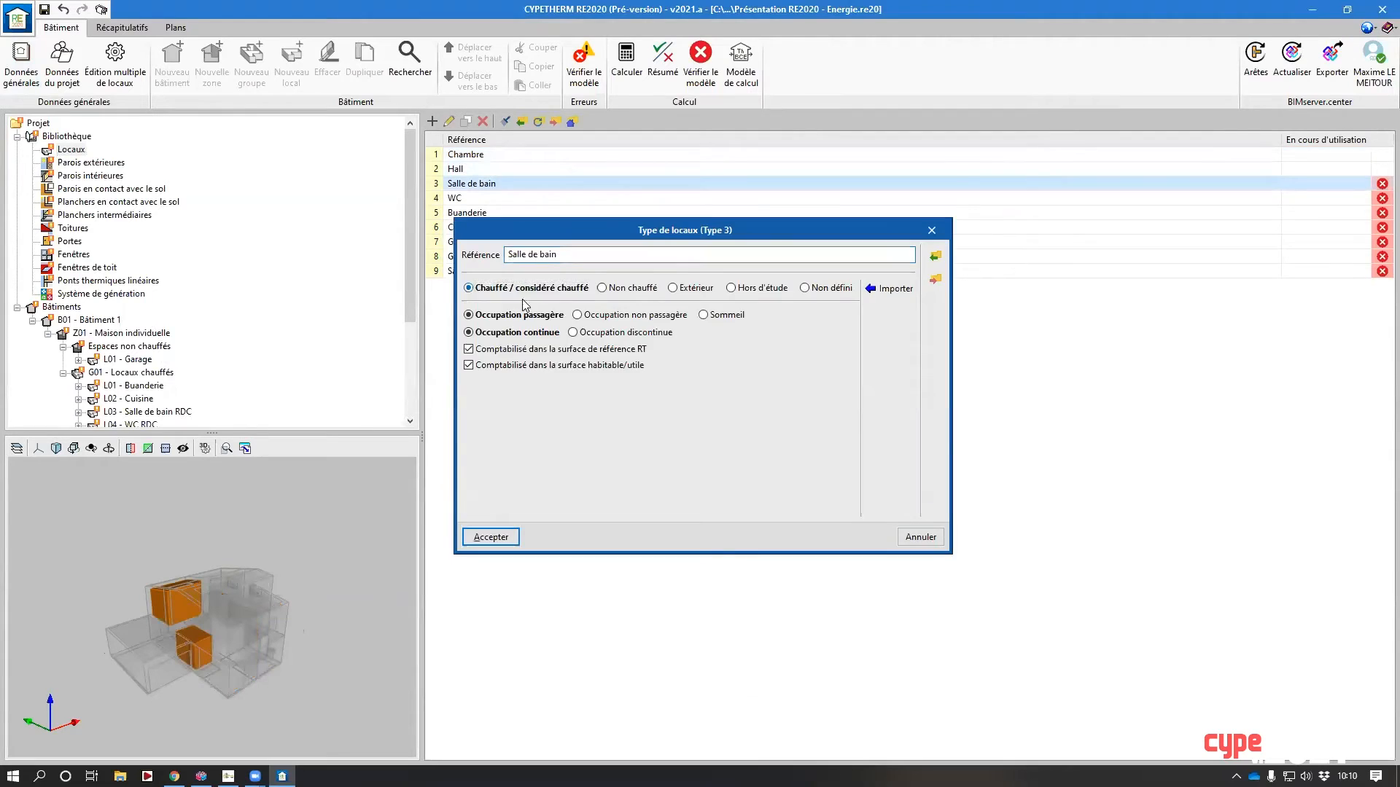
key(Return)
- Define the WC and Buanderie room types as Chauffé / considéré chauffé, keeping the default Occupation passagère
double_click(499, 201)
click(521, 287)
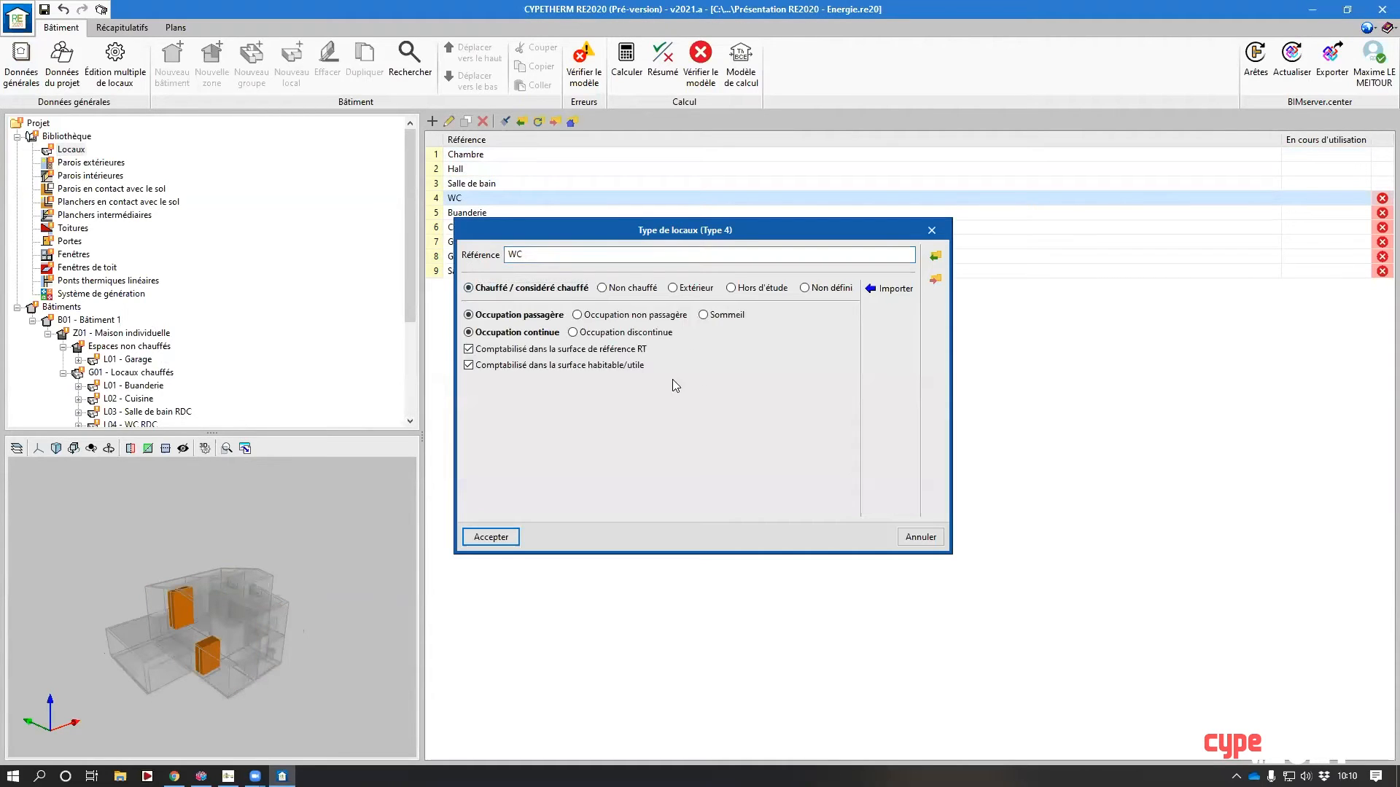
key(Return)
double_click(483, 218)
click(527, 288)
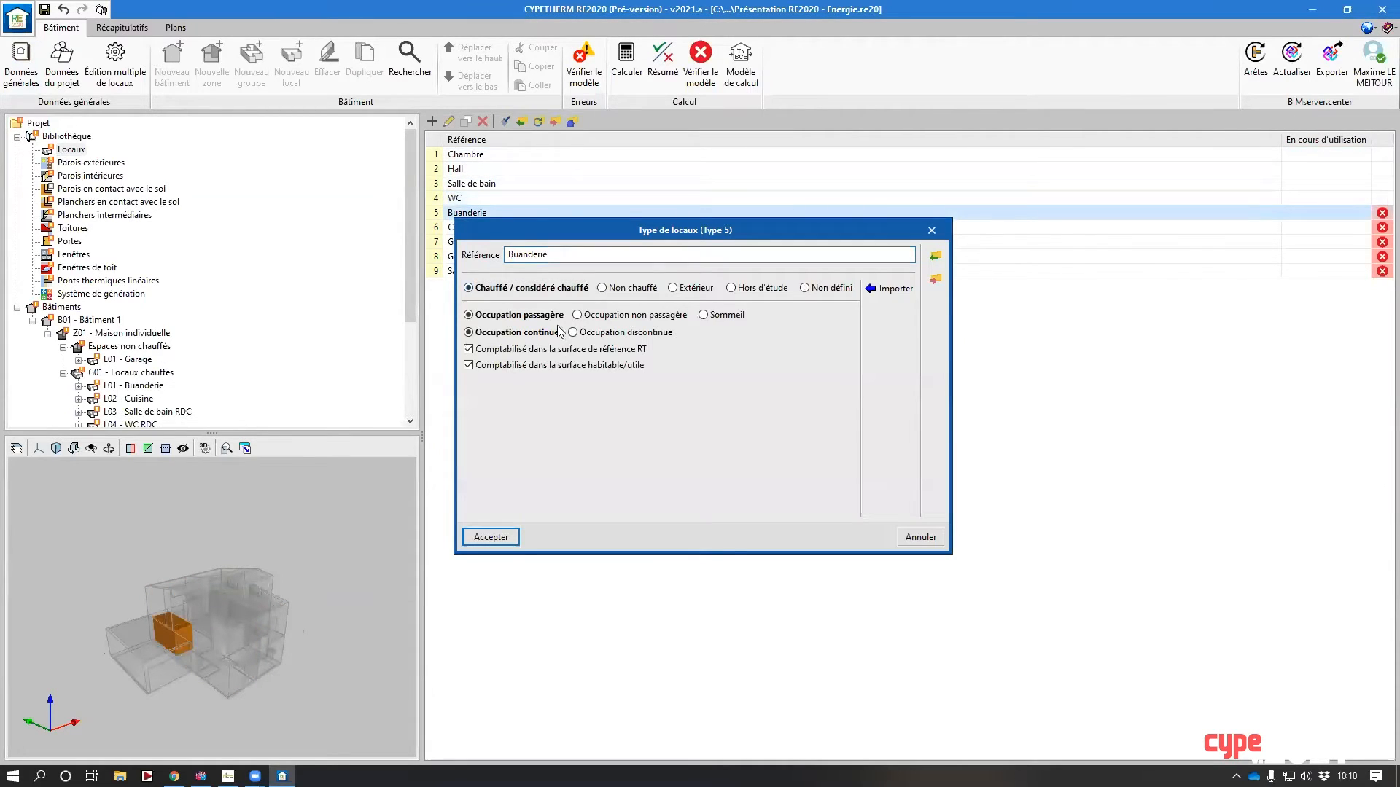
key(Return)
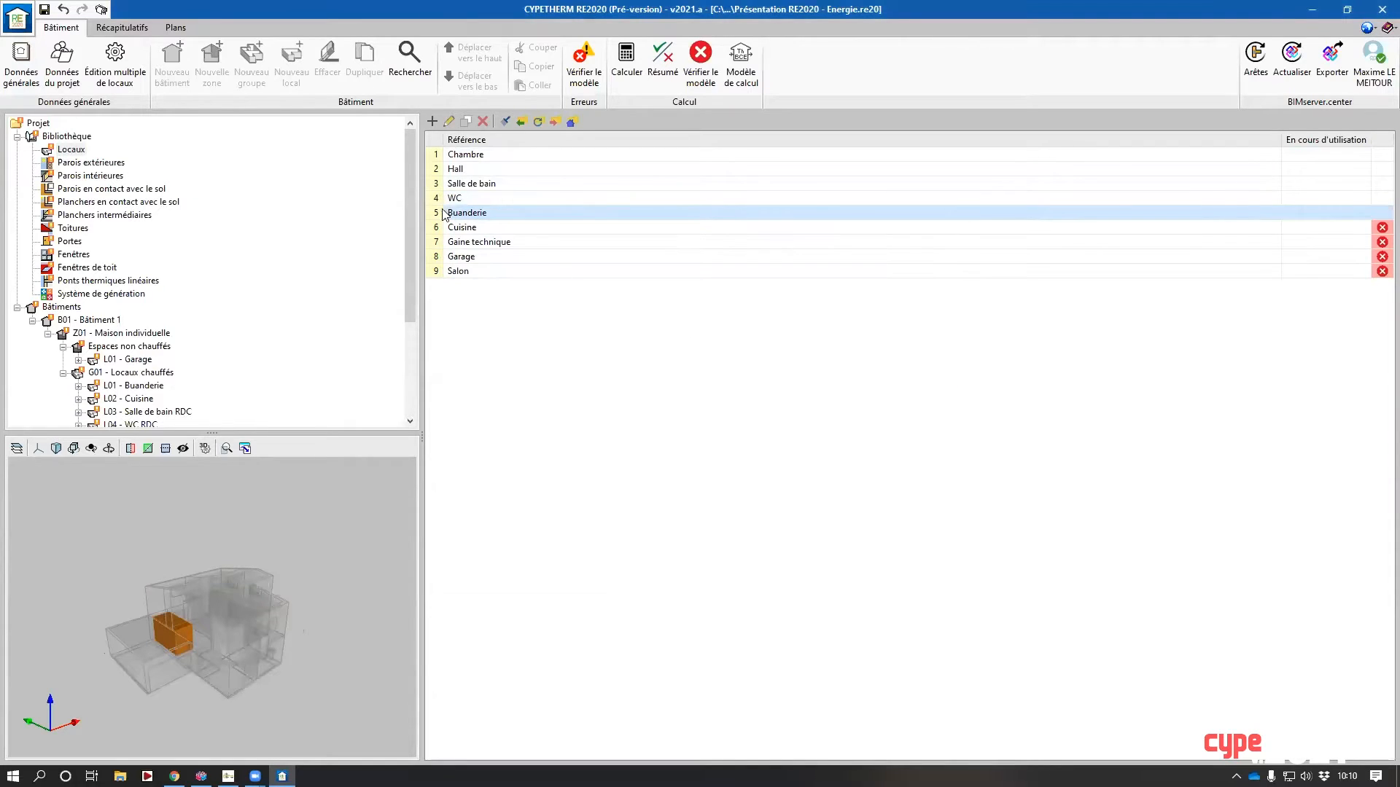
- Define the Cuisine room type as Chauffé / considéré chauffé without importing a predefined room type
double_click(463, 229)
click(891, 290)
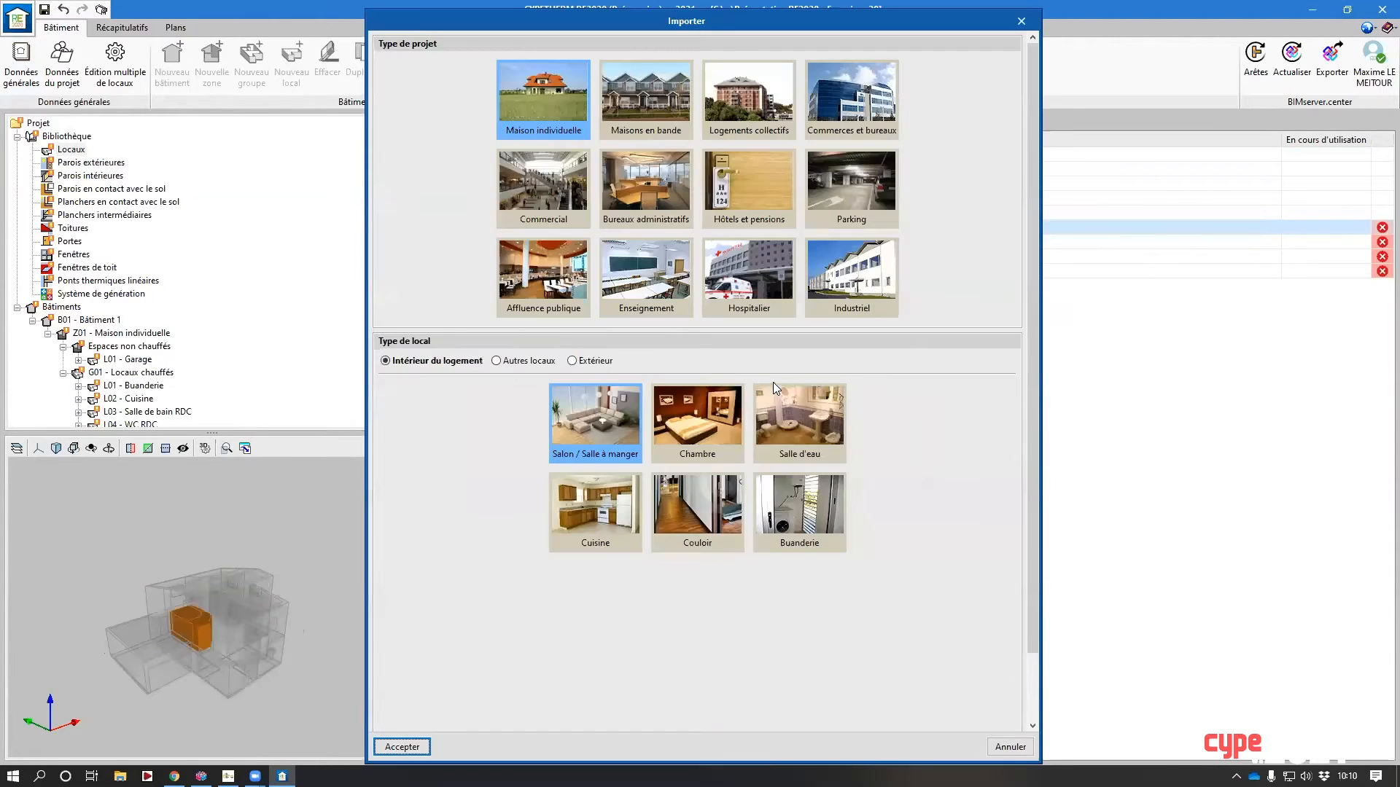
key(Escape)
click(535, 293)
key(Return)
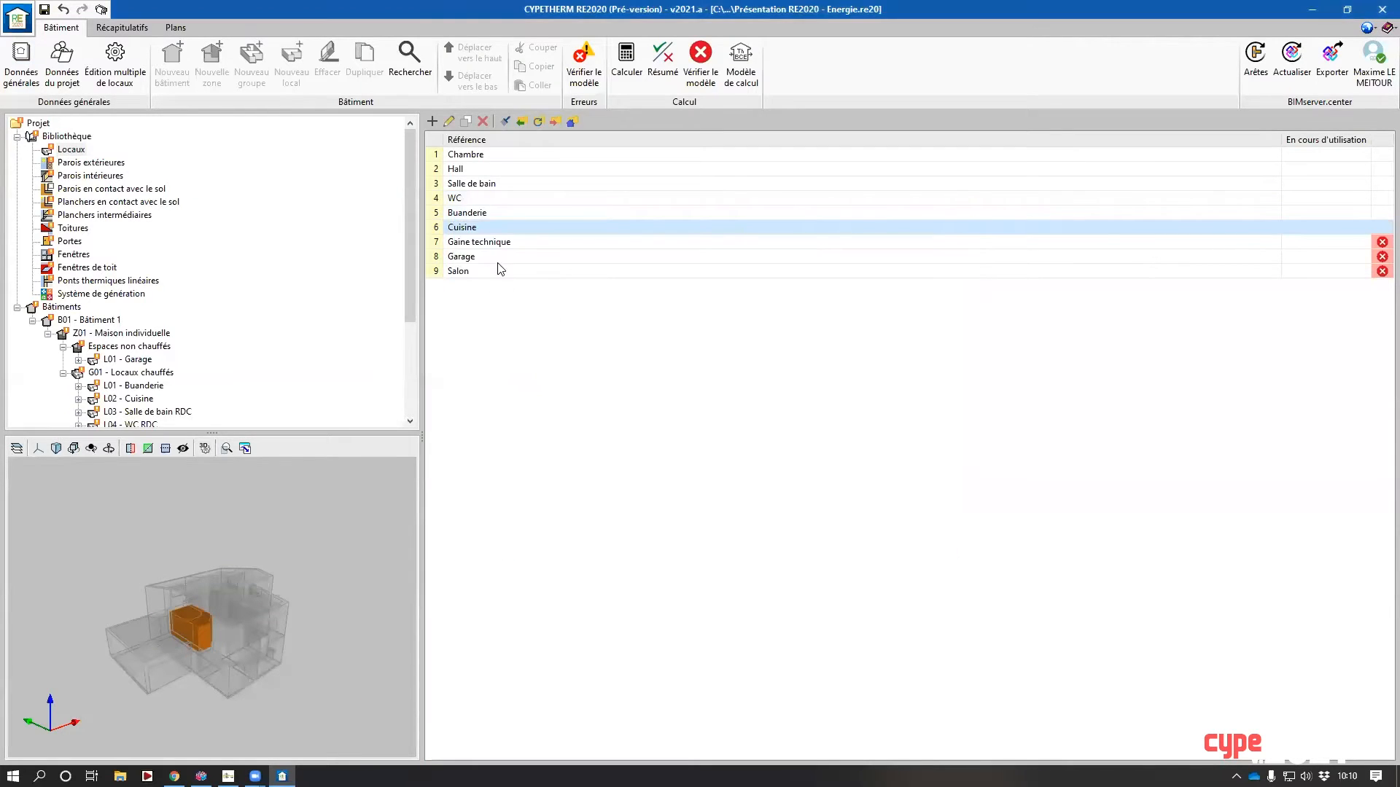
- Define the Gaine technique room type as Chauffé / considéré chauffé and exclude it from the surface habitable/utile
double_click(492, 243)
click(507, 290)
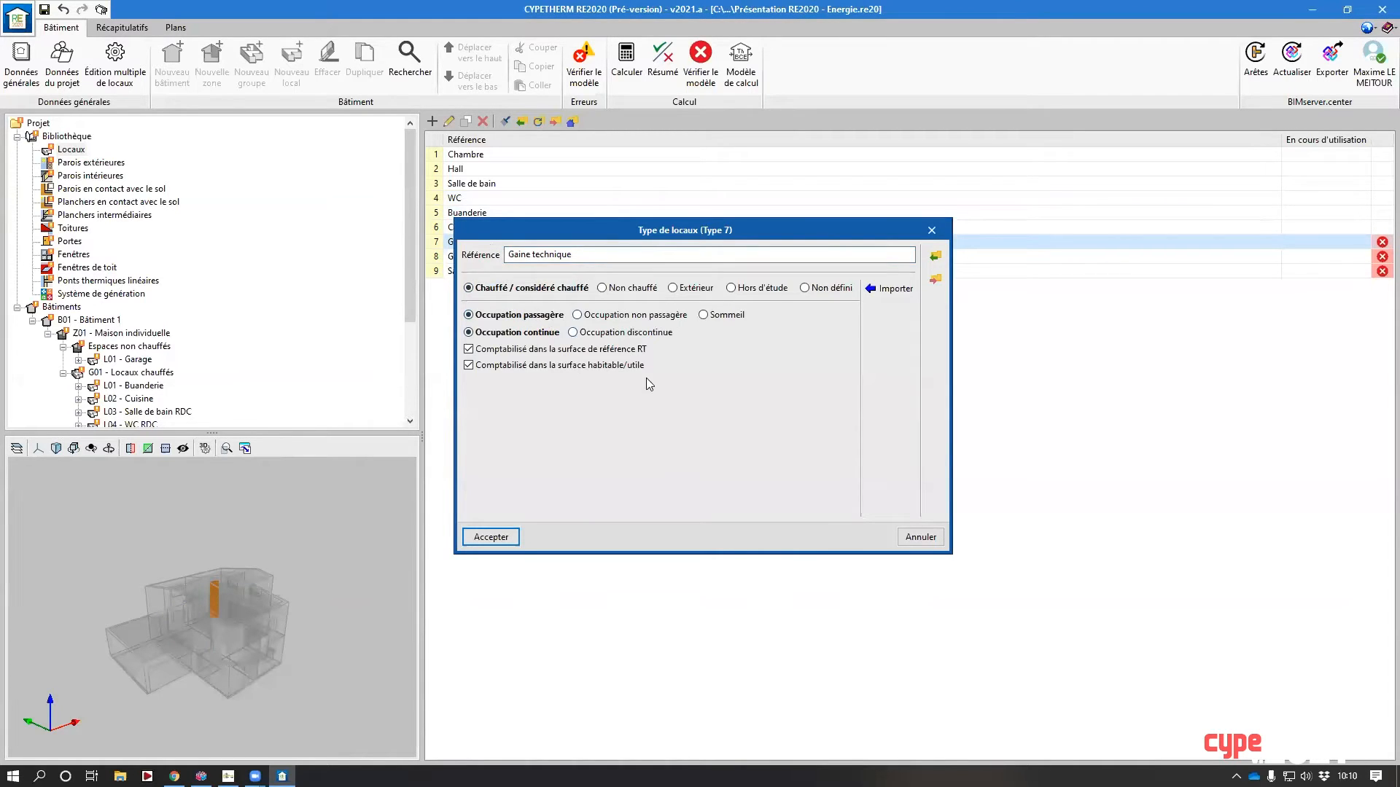
key(Return)
double_click(467, 243)
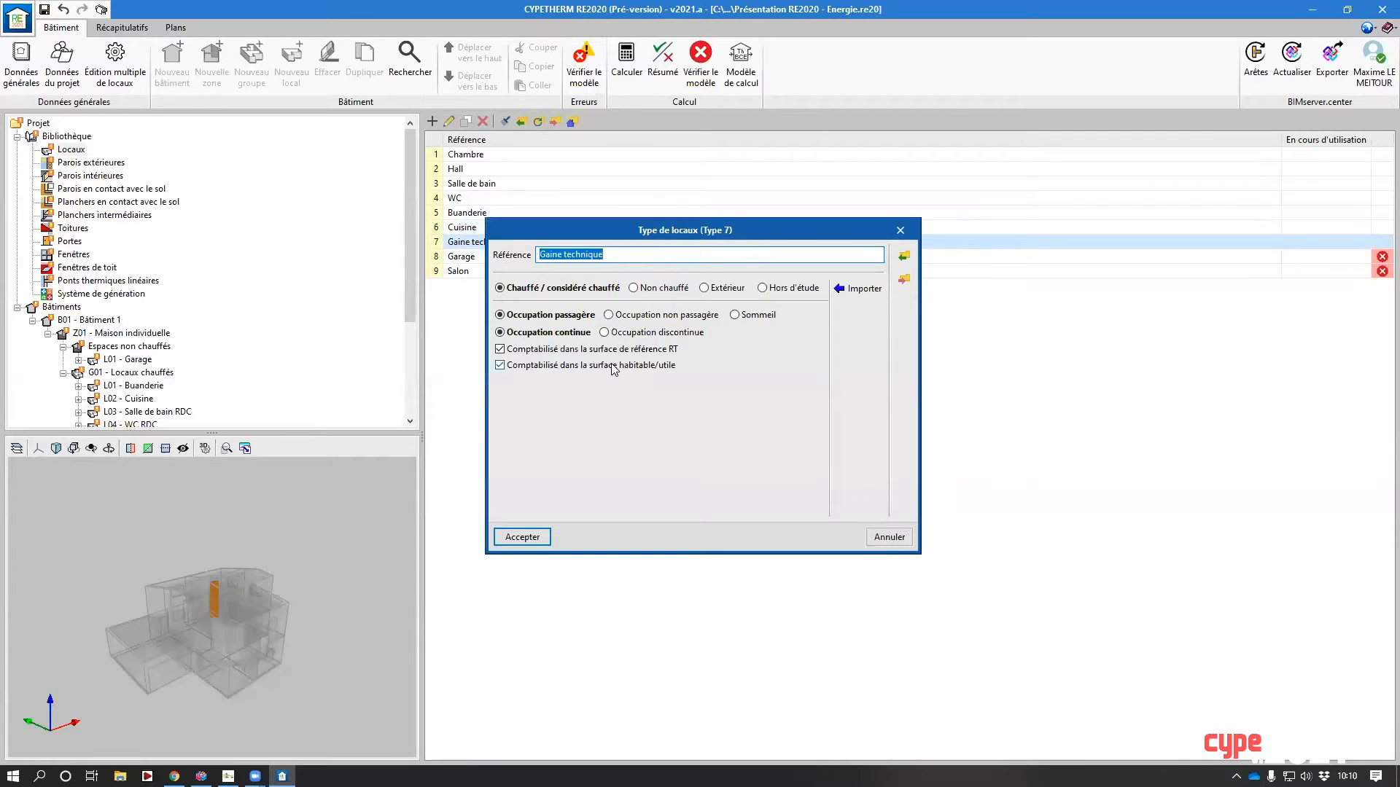
click(592, 368)
key(Return)
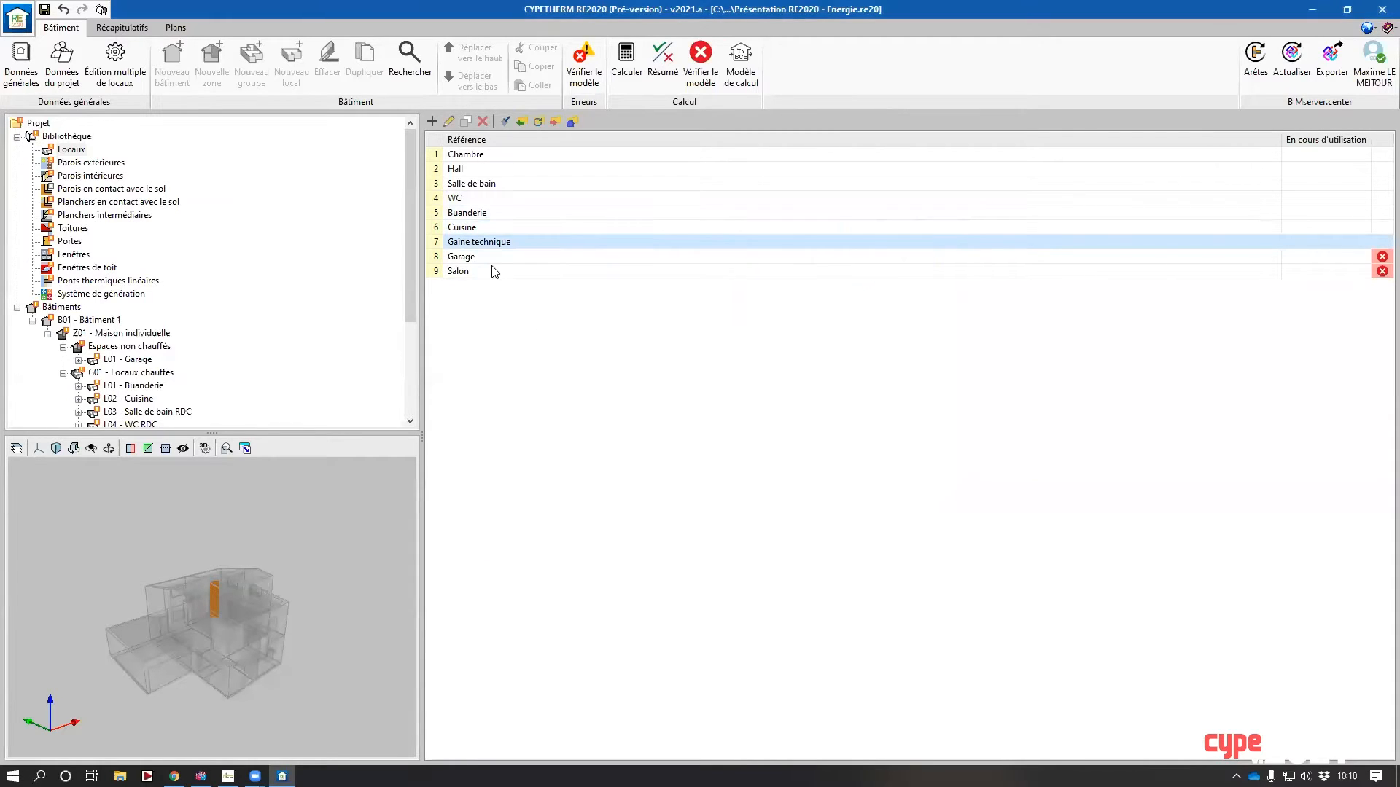
- Define the Garage room type as Non chauffé with Petites ouvertures de ventilation, and exclude it from the surface de référence RT
double_click(489, 259)
click(612, 290)
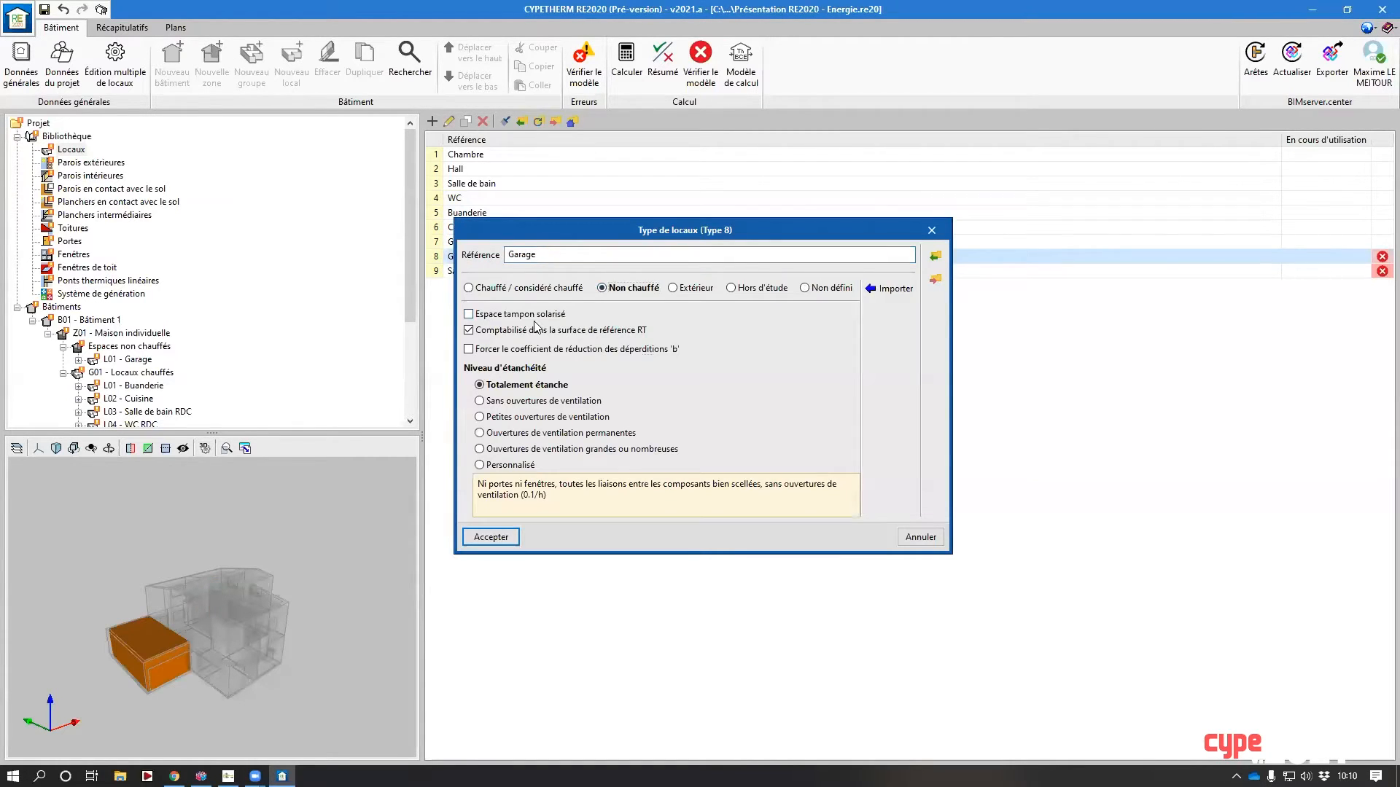
click(530, 419)
key(Return)
double_click(490, 260)
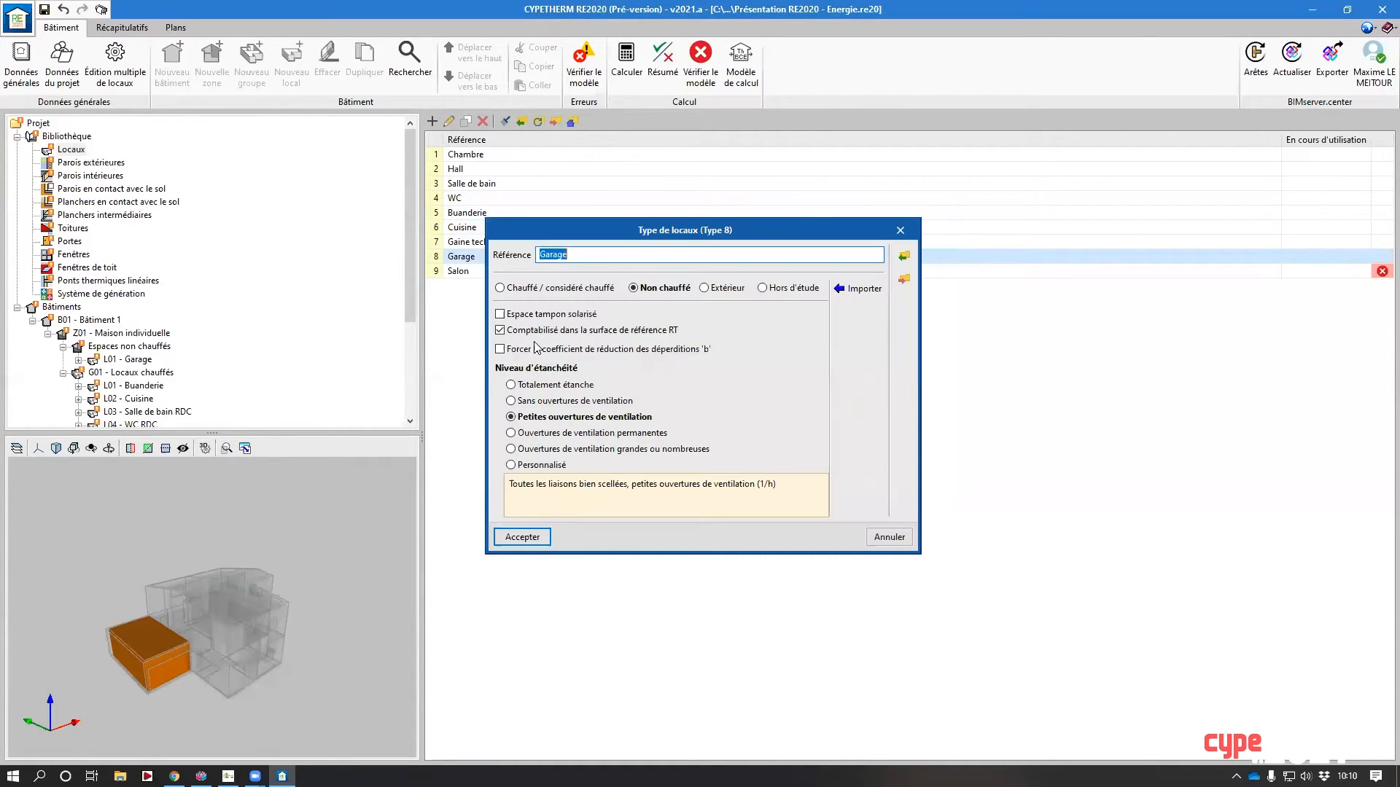
click(535, 333)
key(Return)
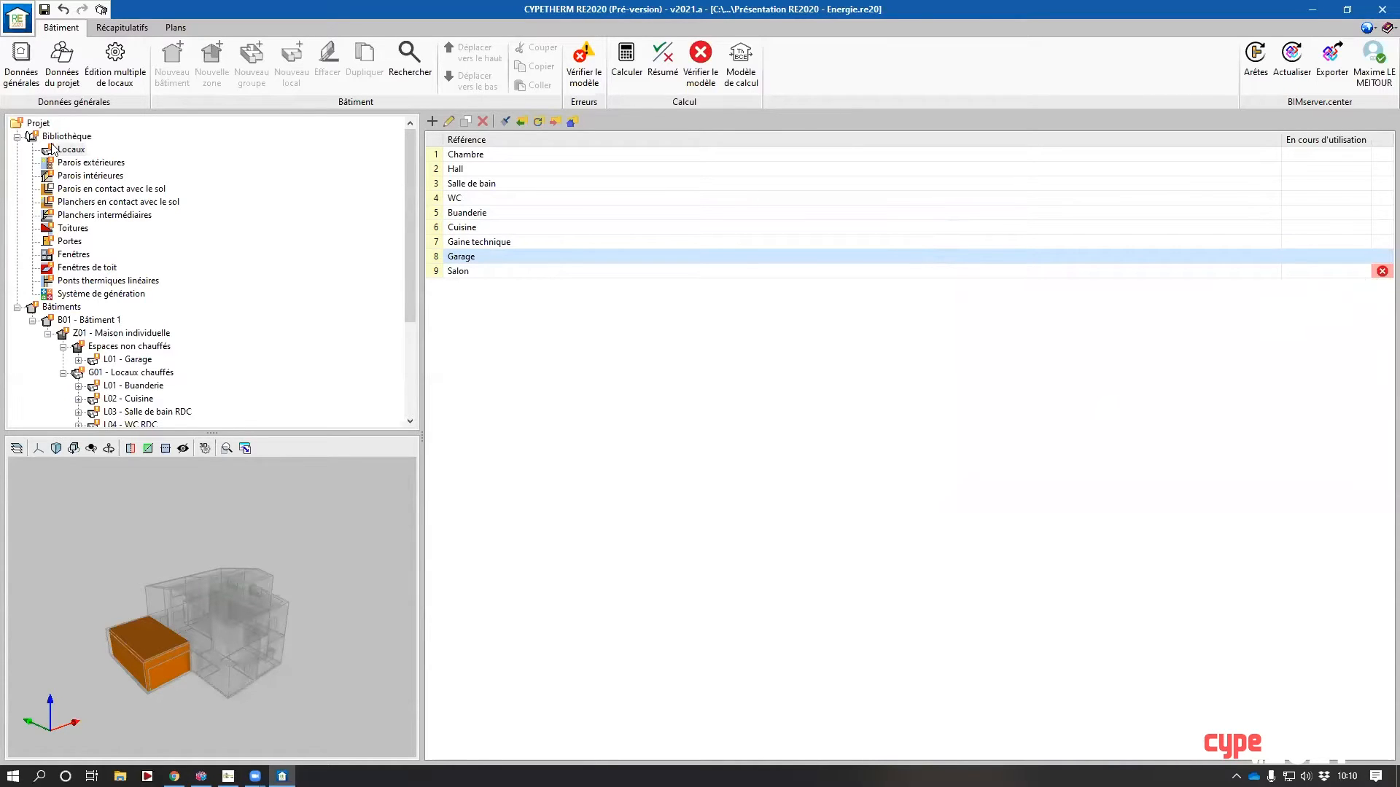
- Define the Salon room type as Chauffé / considéré chauffé with Occupation non passagère
double_click(496, 272)
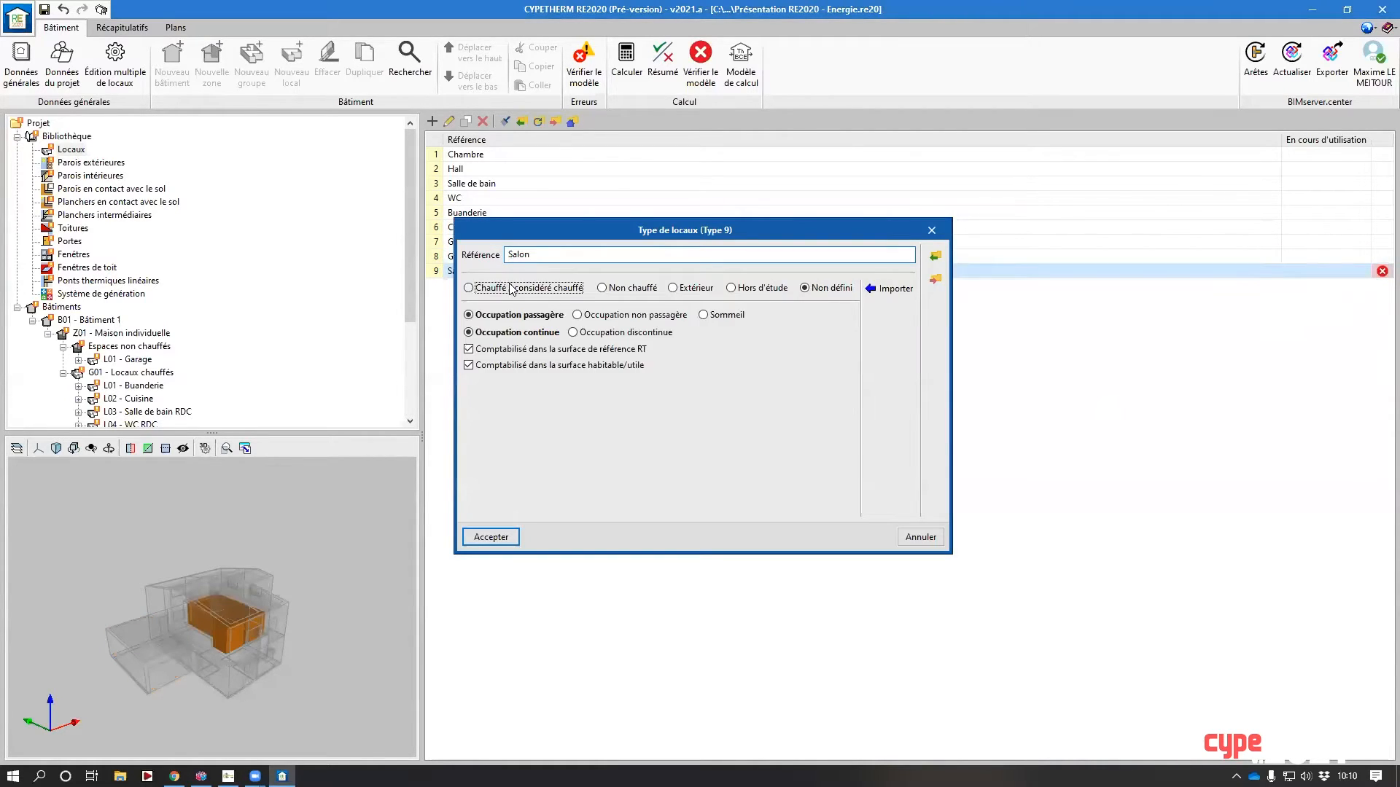
click(512, 289)
click(636, 316)
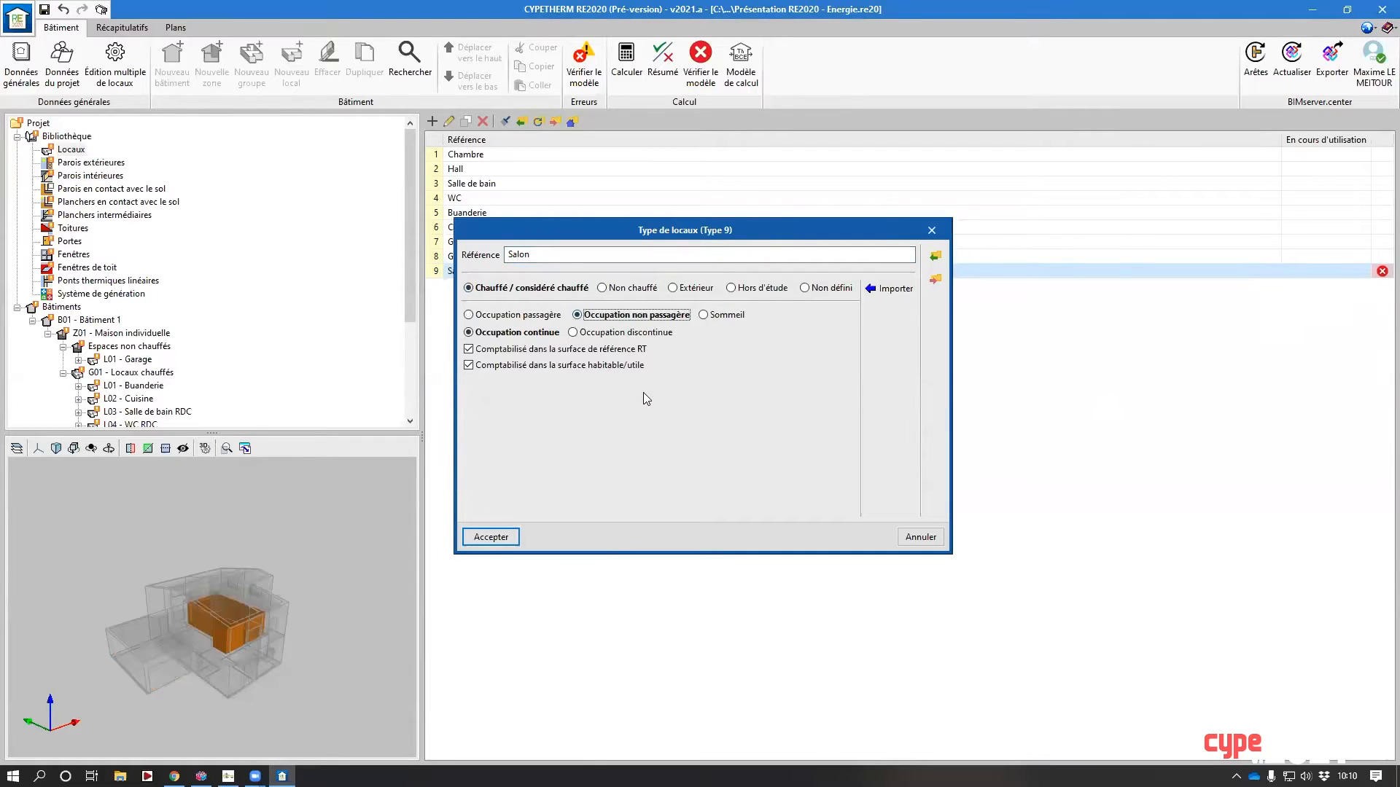
key(Return)
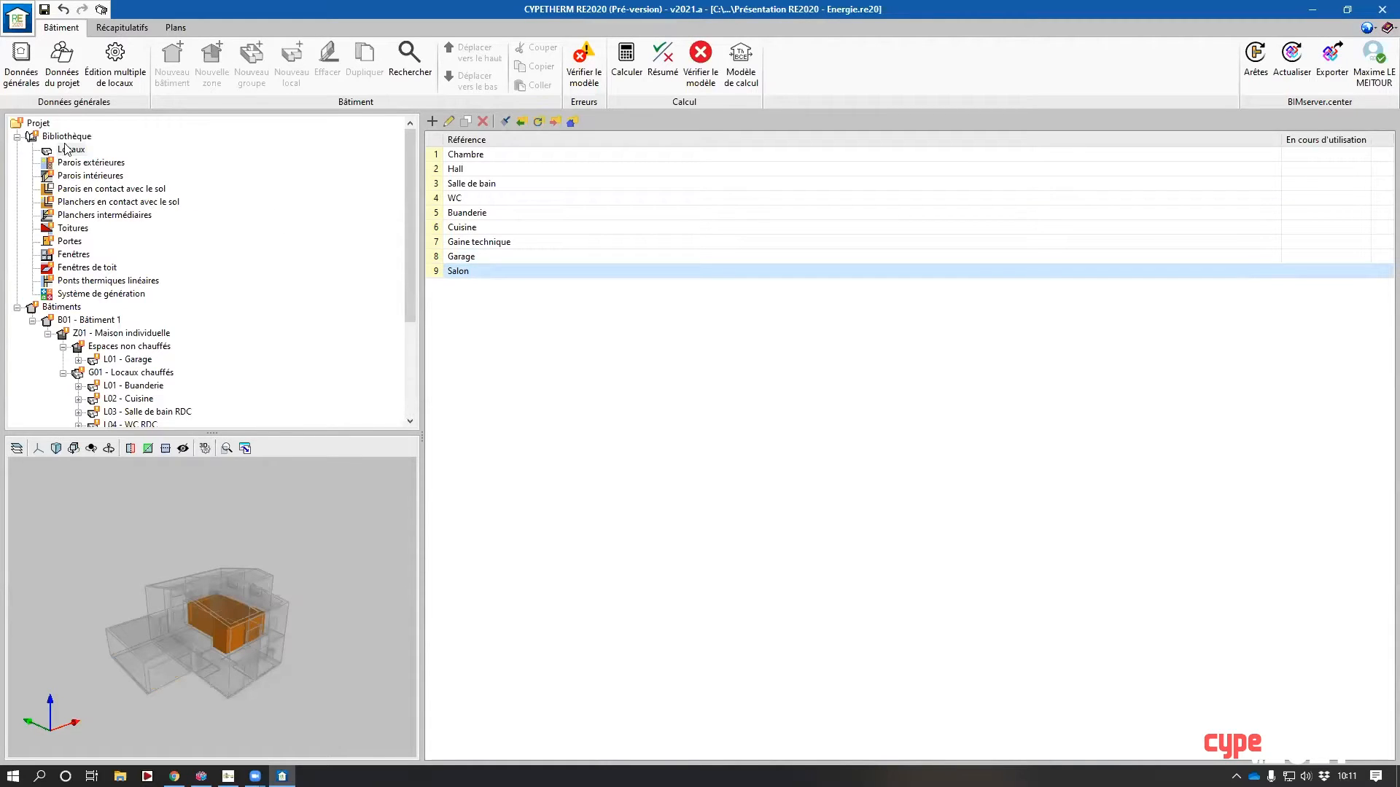
- Add a 20 cm Béton layer of type Bétons caverneux, masse volumique nominale 1700, to the Paroi extérieure logement exterior wall
click(78, 162)
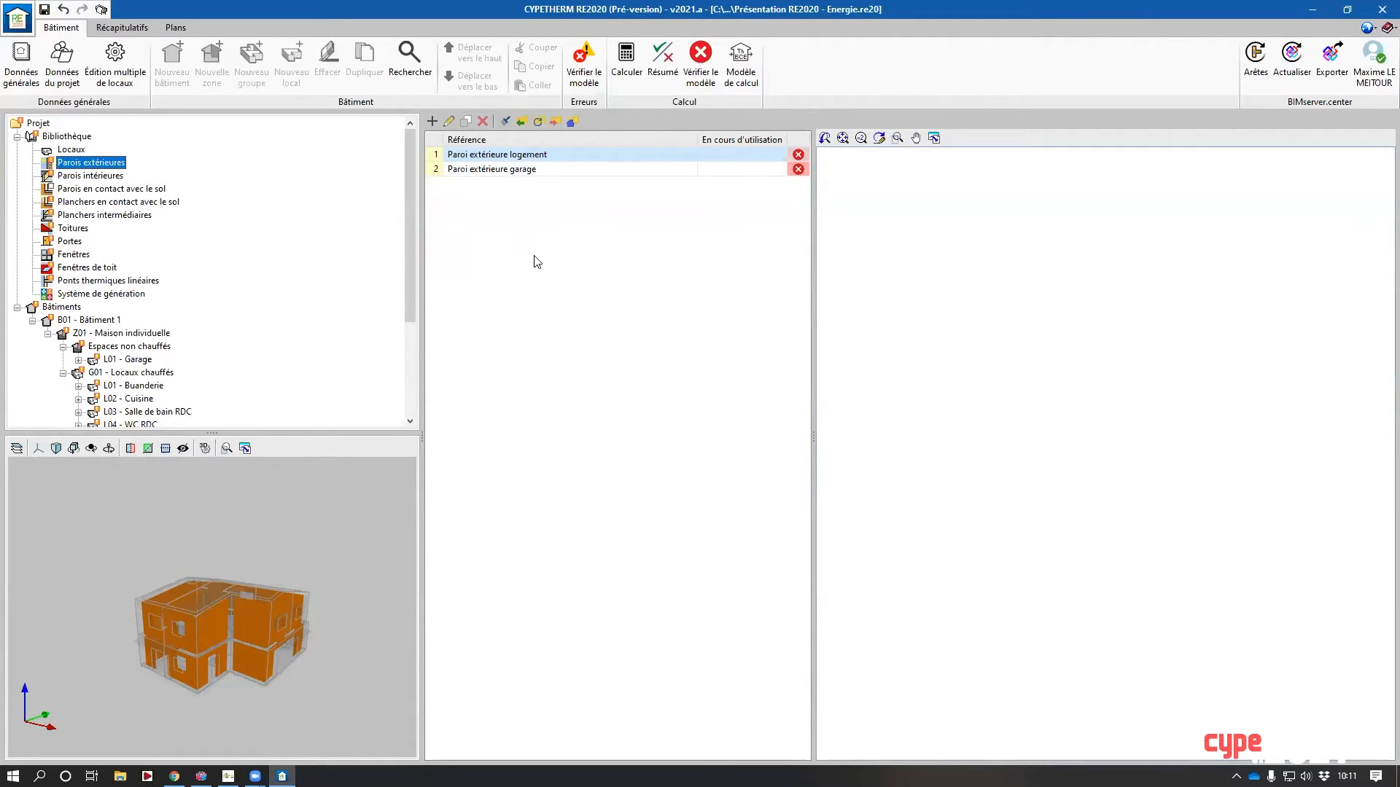
double_click(467, 154)
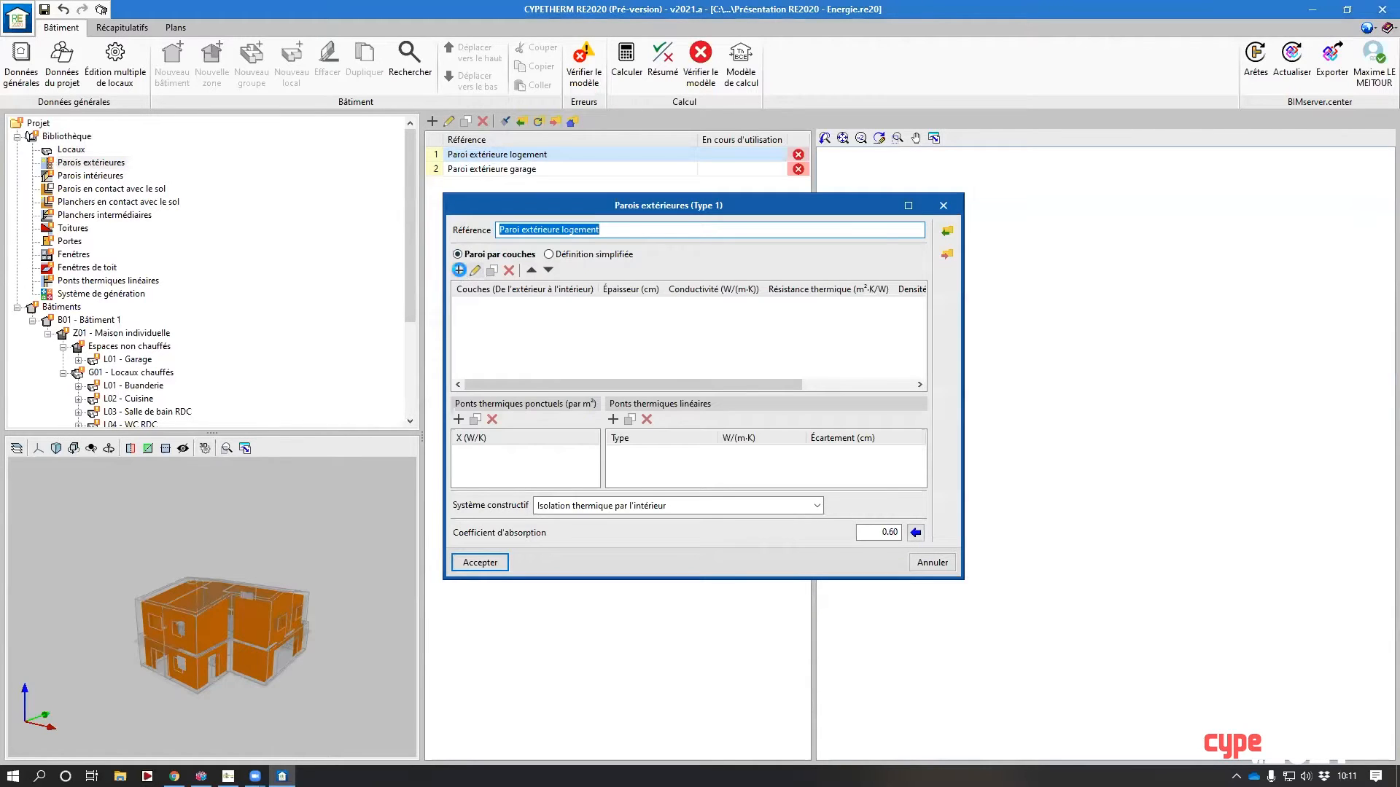
click(458, 270)
click(865, 275)
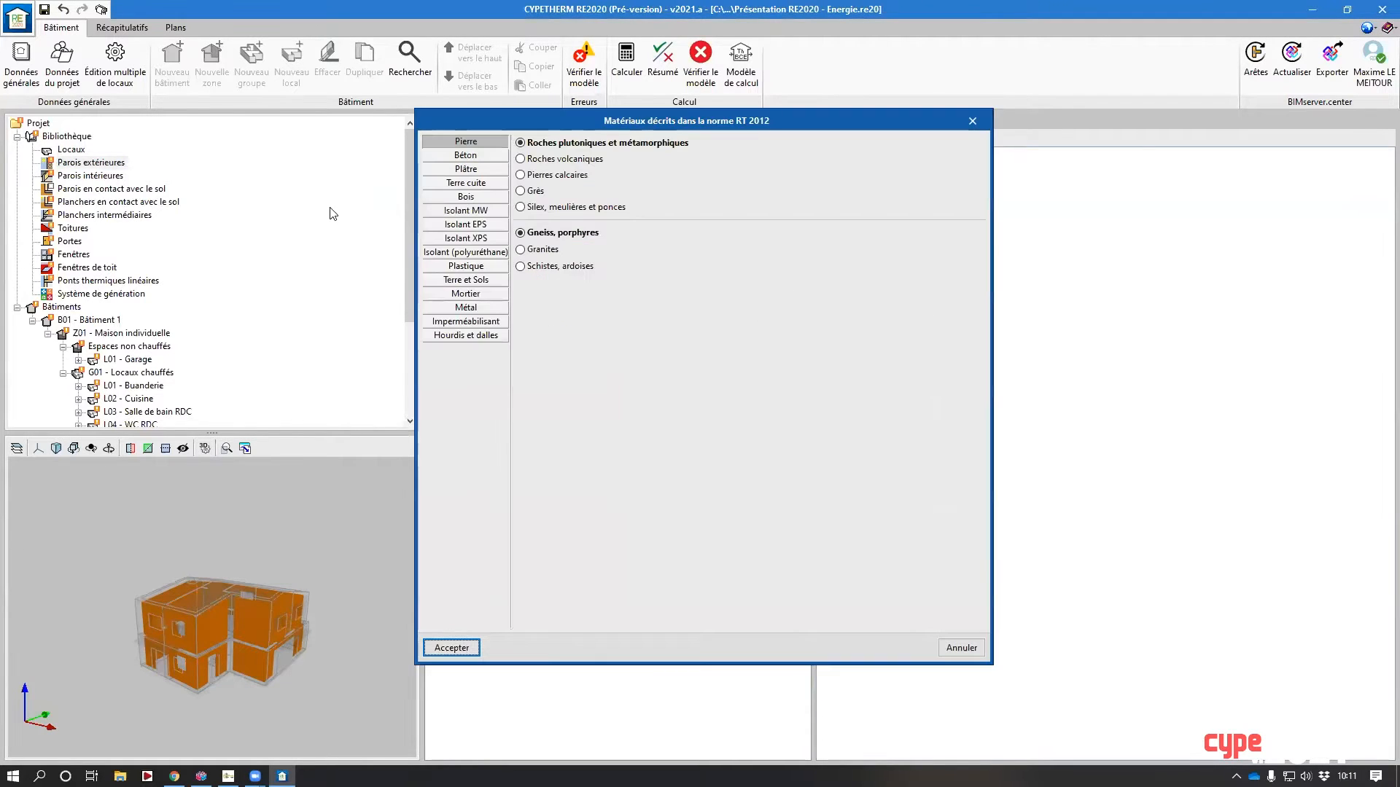
click(466, 155)
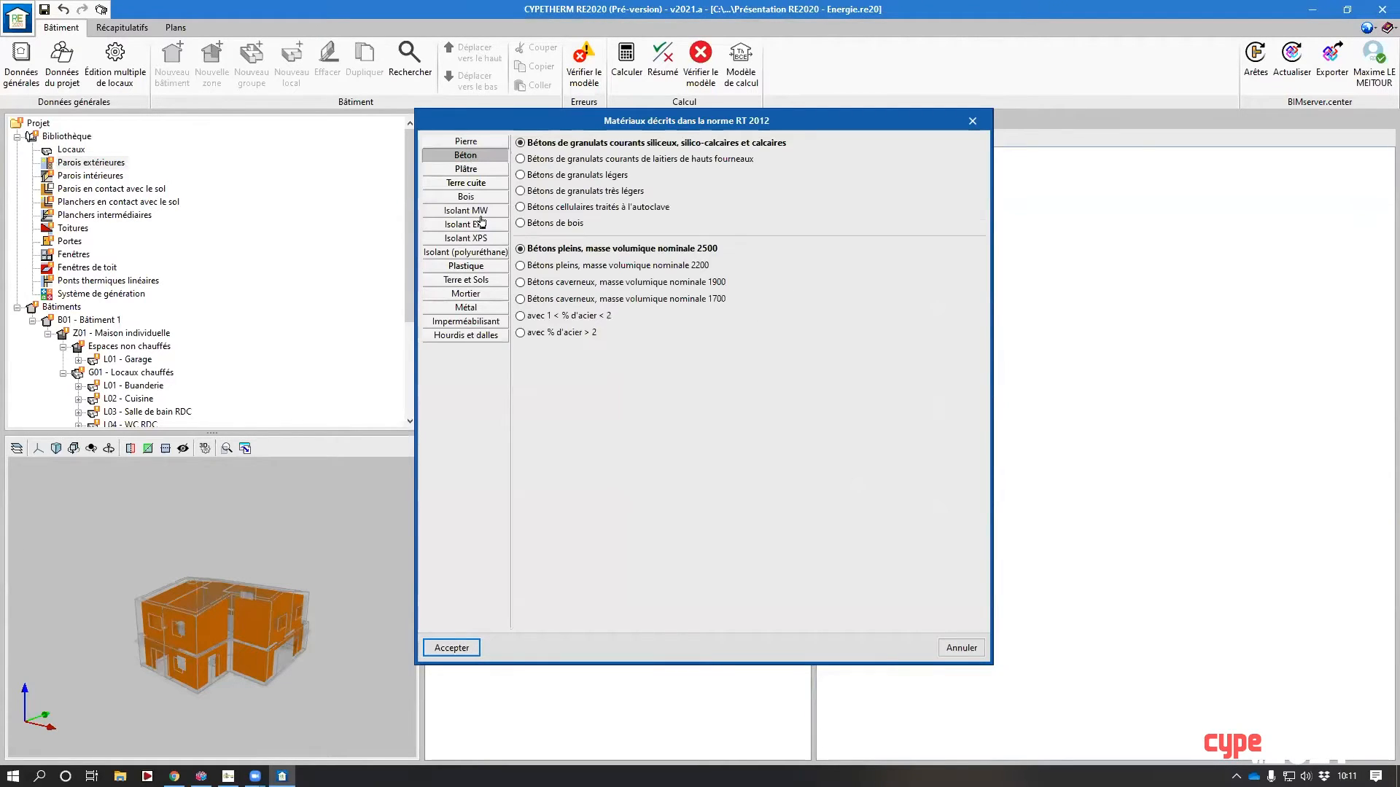
double_click(583, 299)
double_click(784, 329)
text(2)
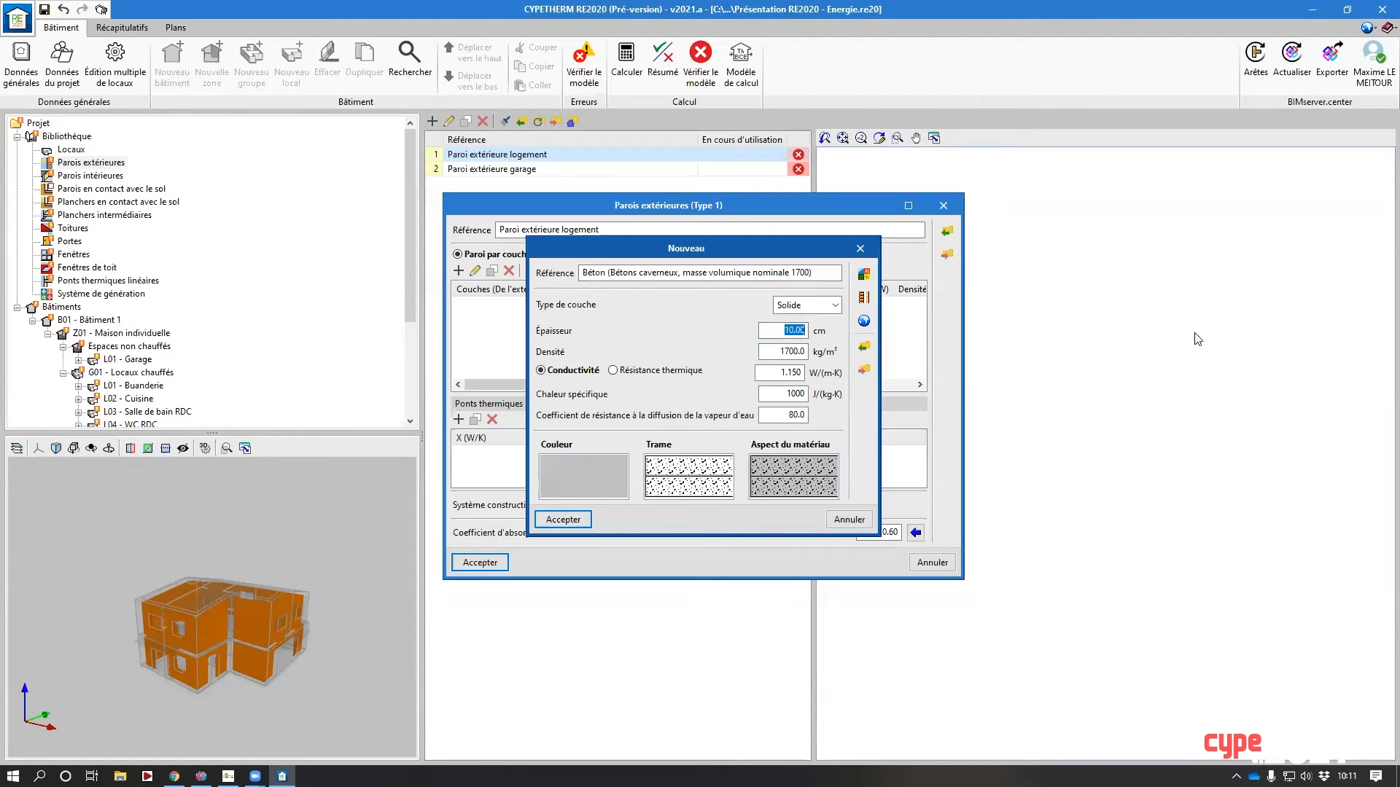
text(0)
key(Return)
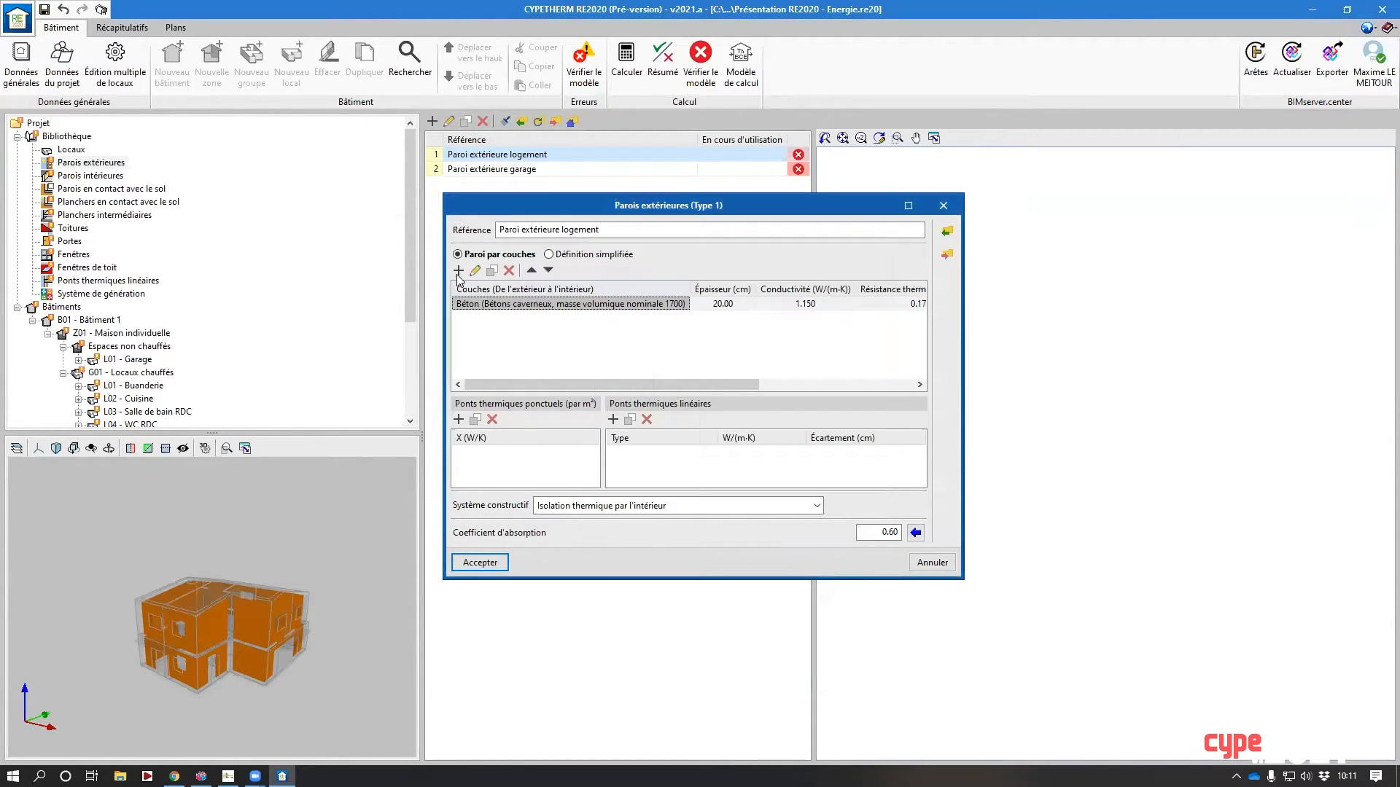
- Add a 12 cm Laines de verre layer with Masse volumique nominale 35 as the wall's inner insulation and accept the wall
click(458, 272)
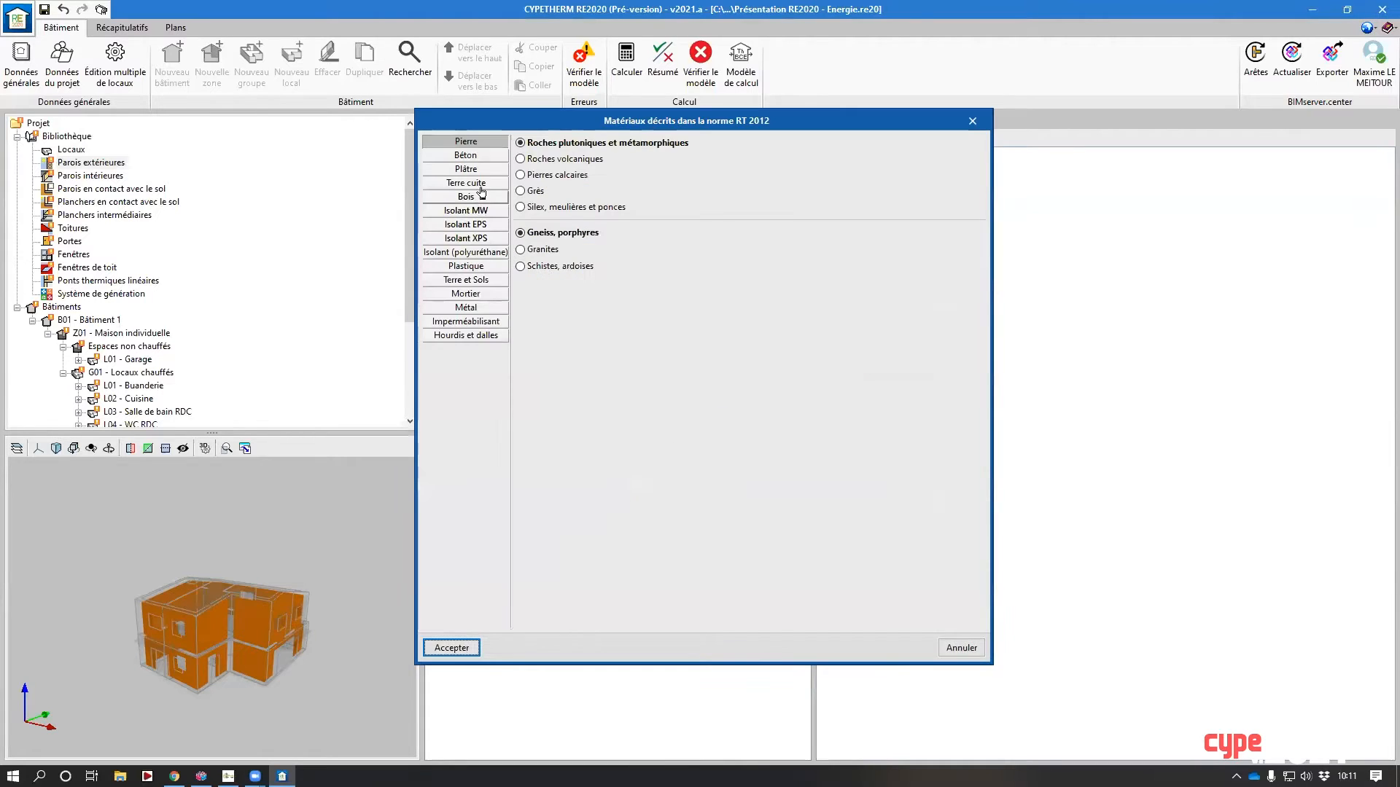
click(481, 215)
click(555, 160)
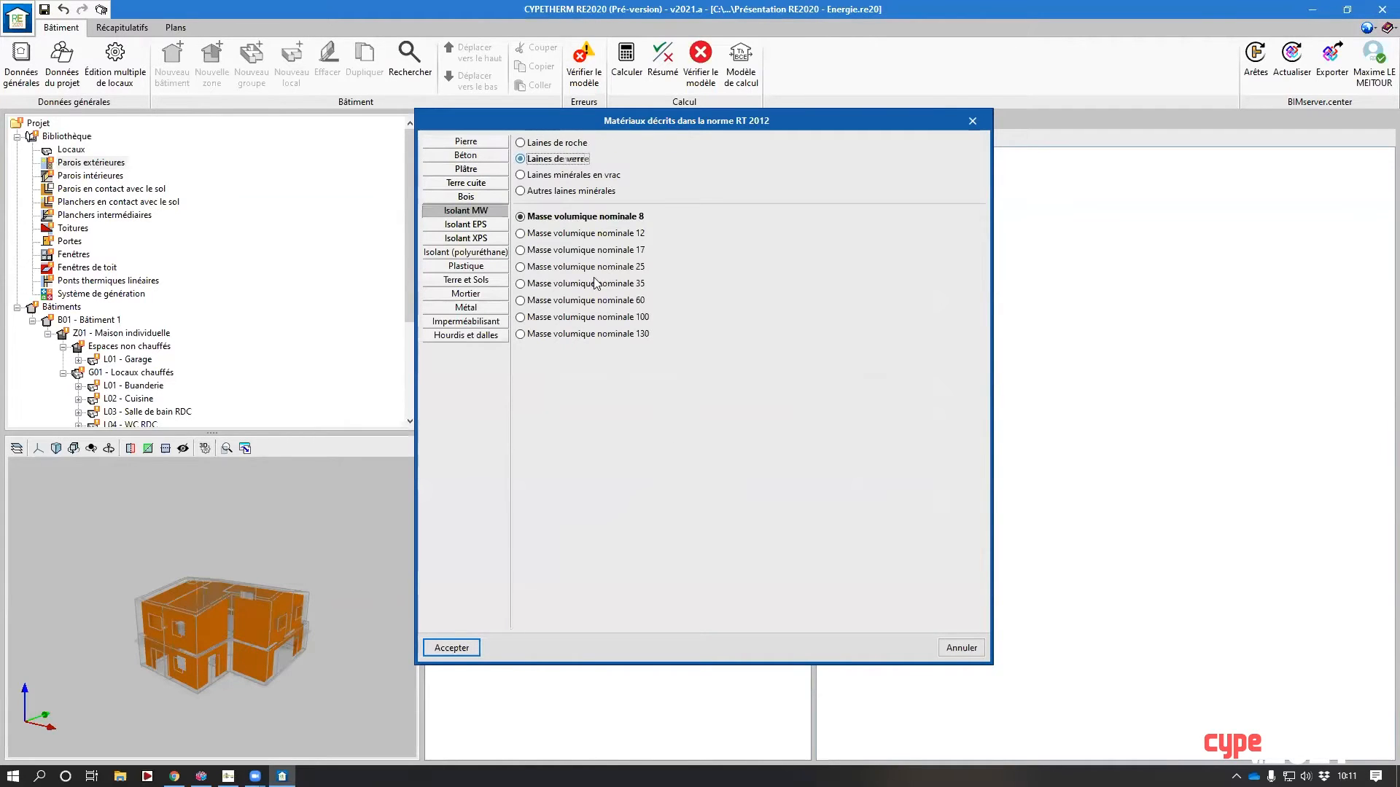
click(600, 285)
key(Return)
double_click(791, 330)
text(1)
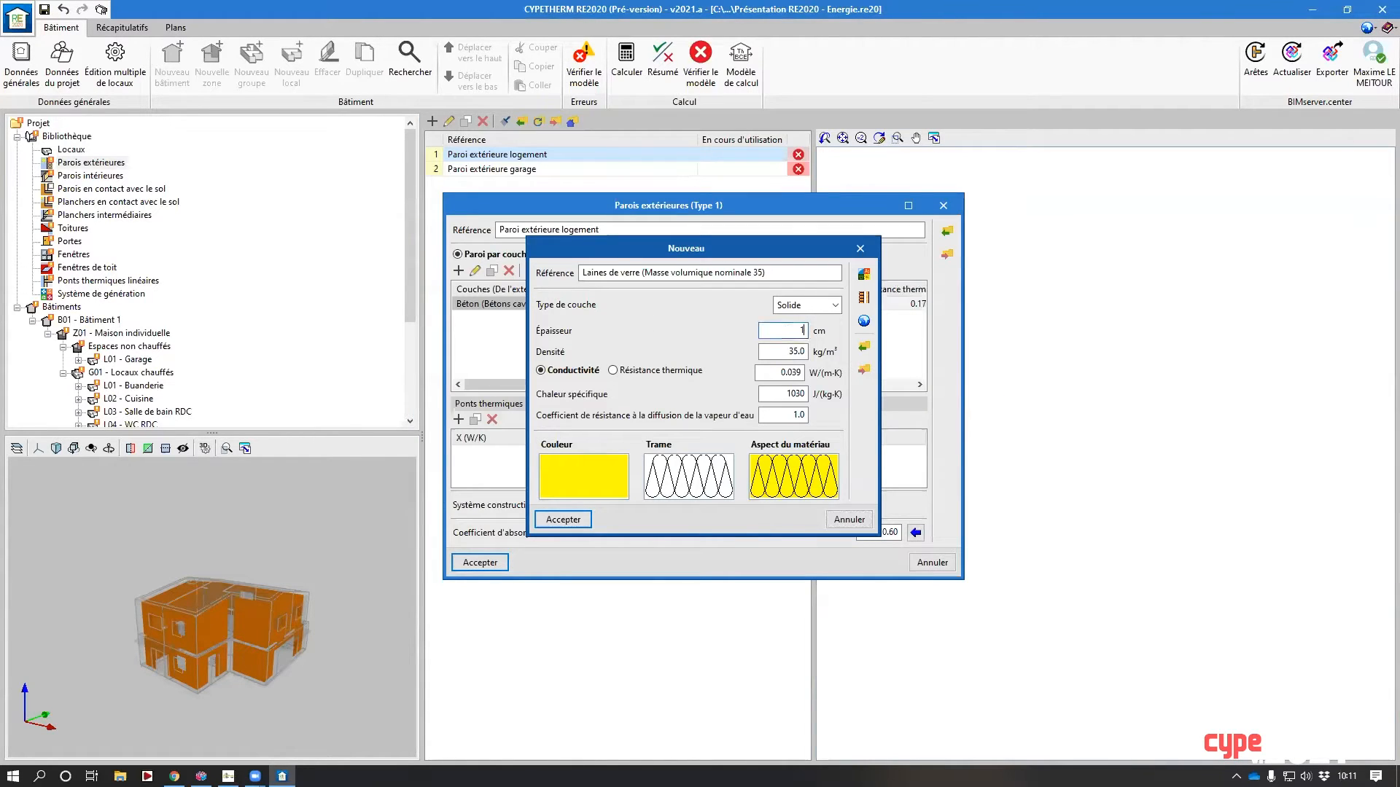
text(2)
key(Return)
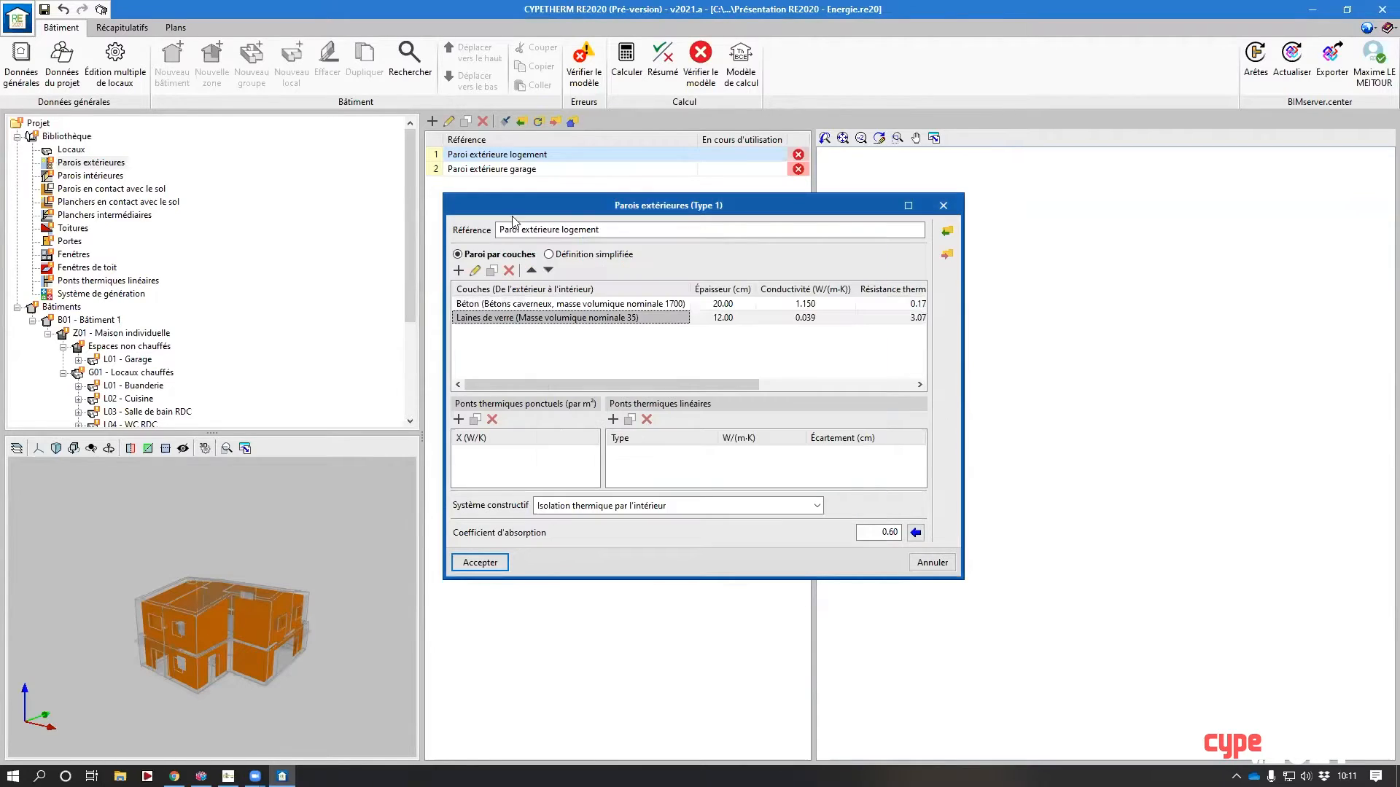
click(481, 562)
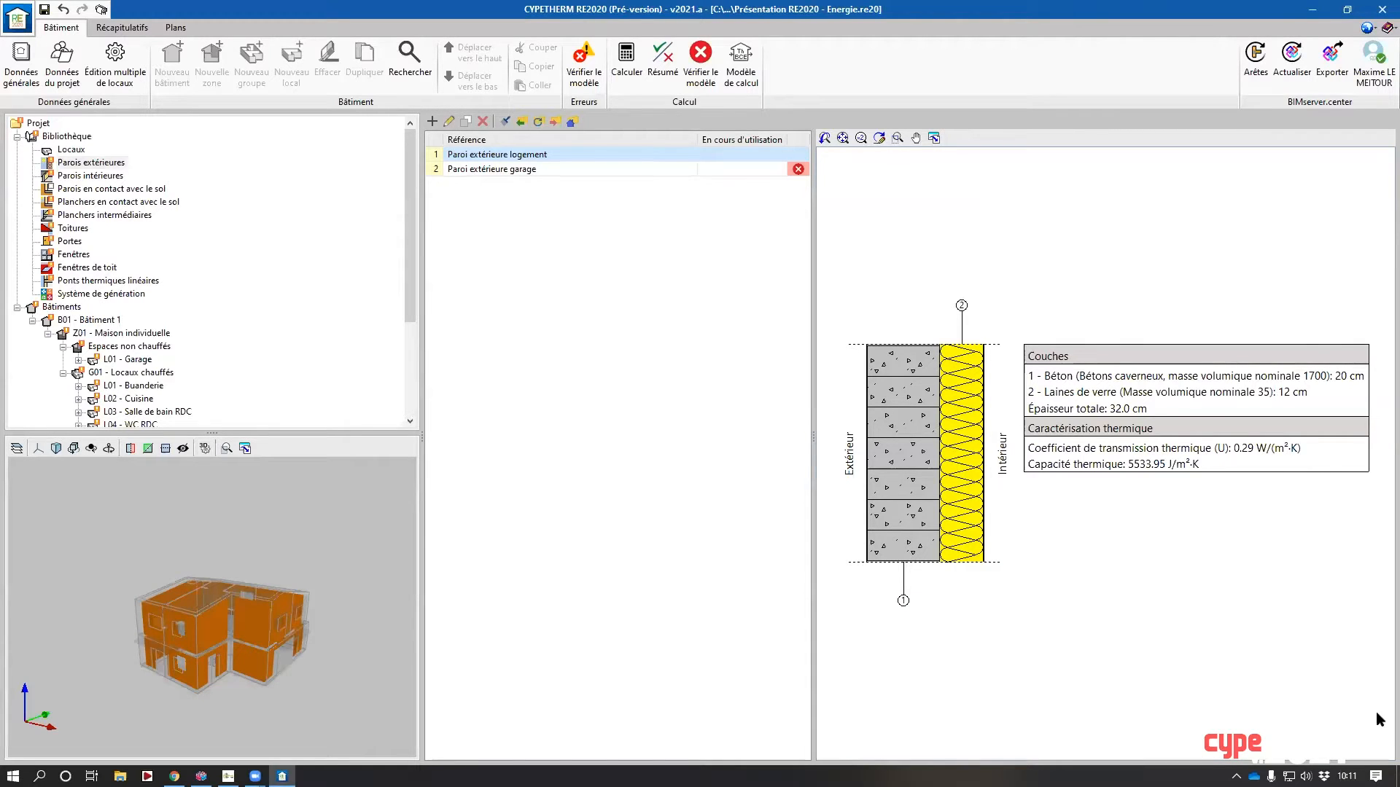
- Review the library's interior walls, ground floors, intermediate floors, roofs, doors, windows and roof windows for types still lacking a definition
click(84, 177)
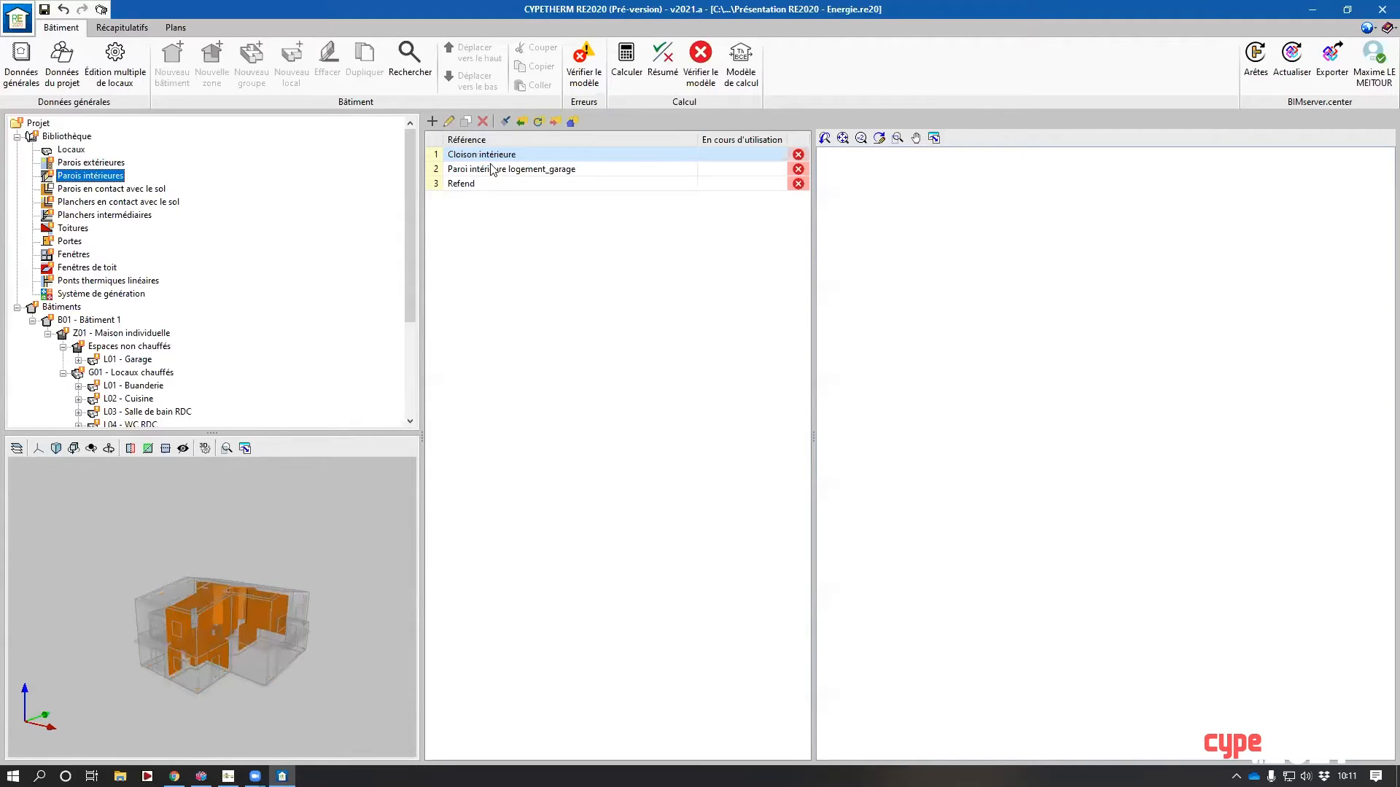
click(85, 202)
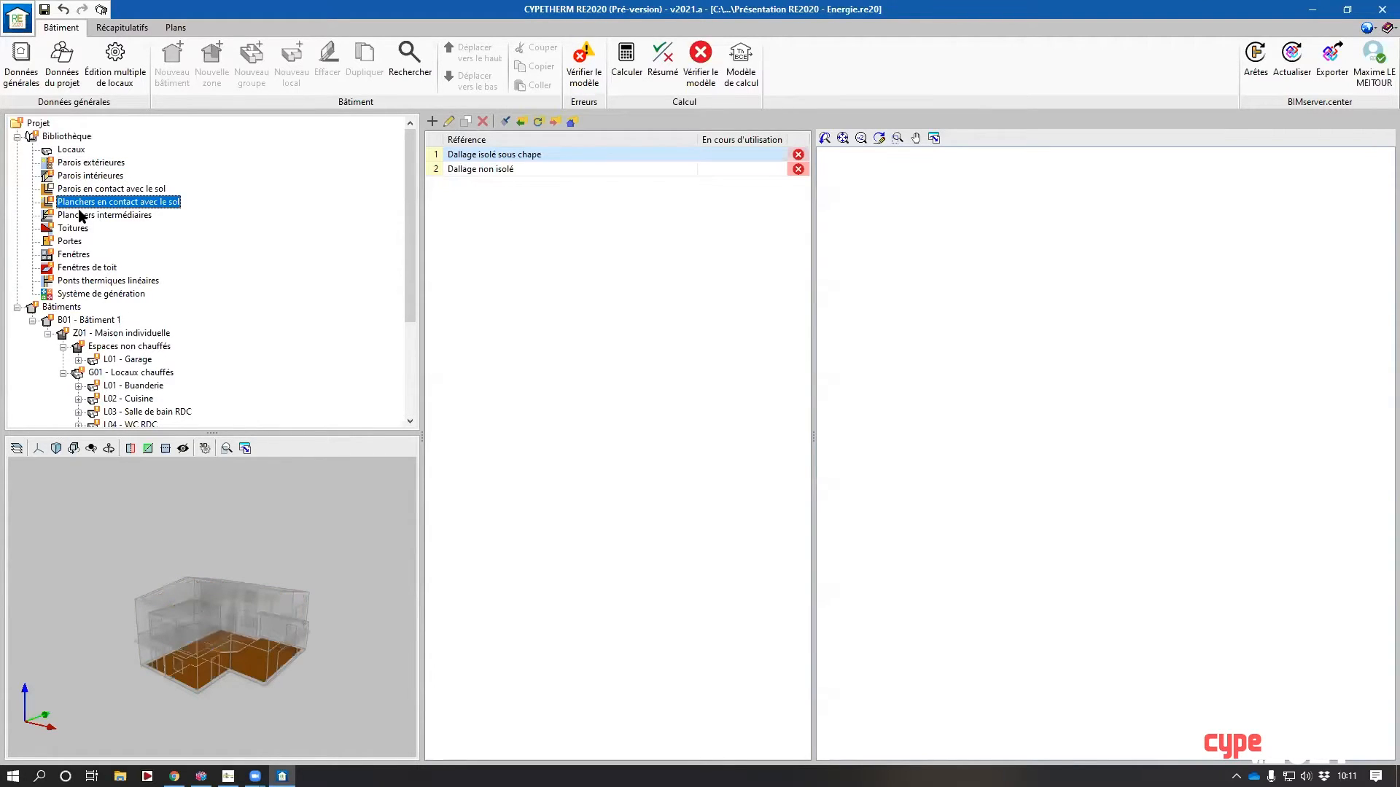
click(82, 216)
click(75, 228)
click(70, 242)
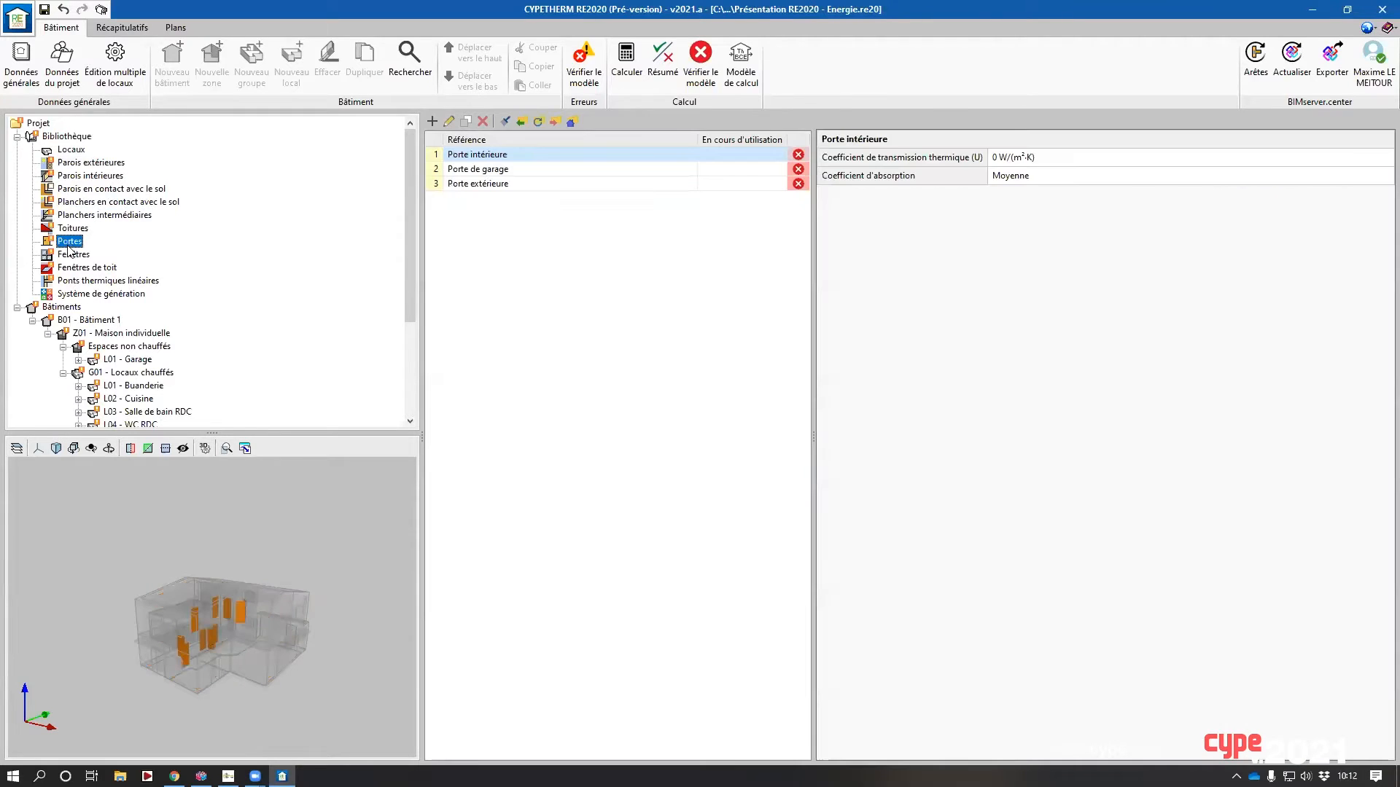
click(71, 255)
click(71, 268)
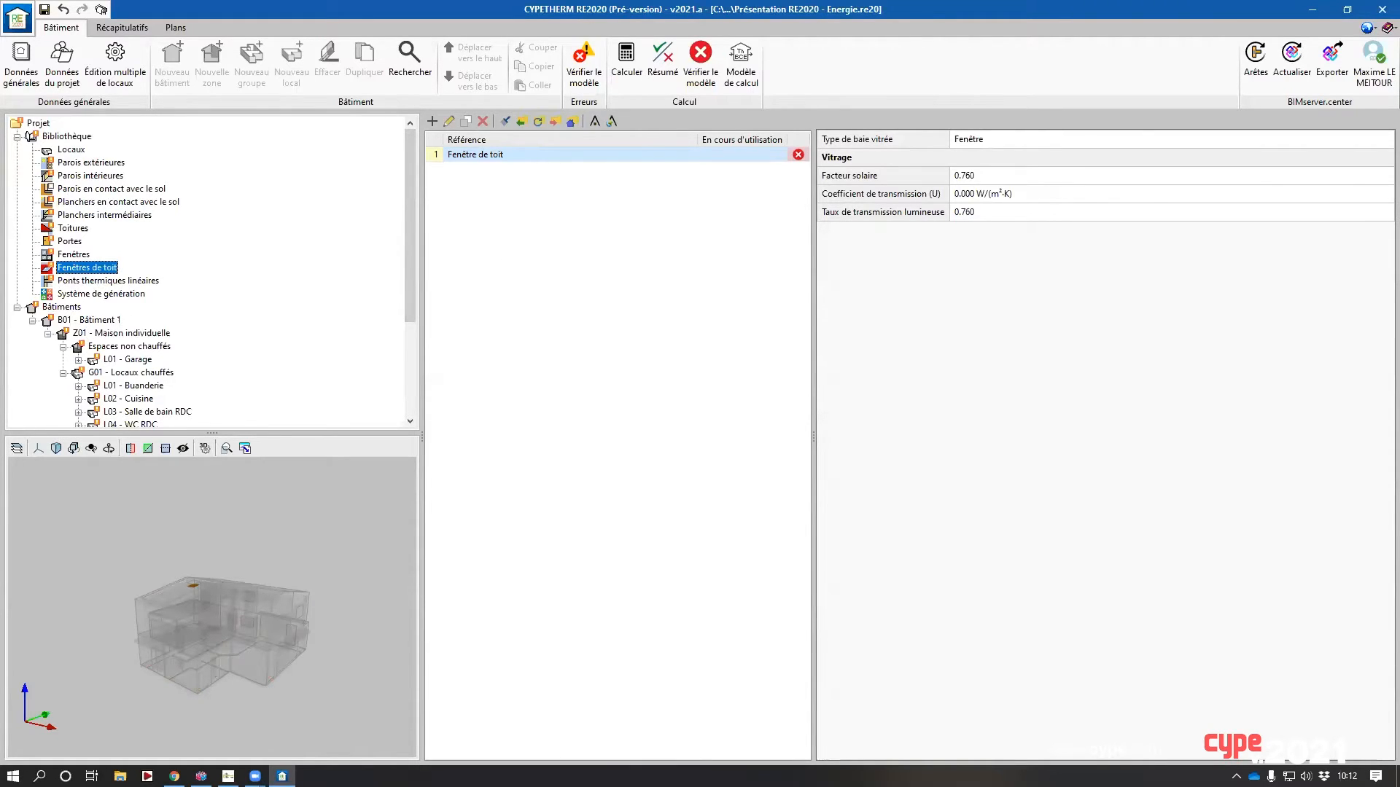
key(alt+Tab)
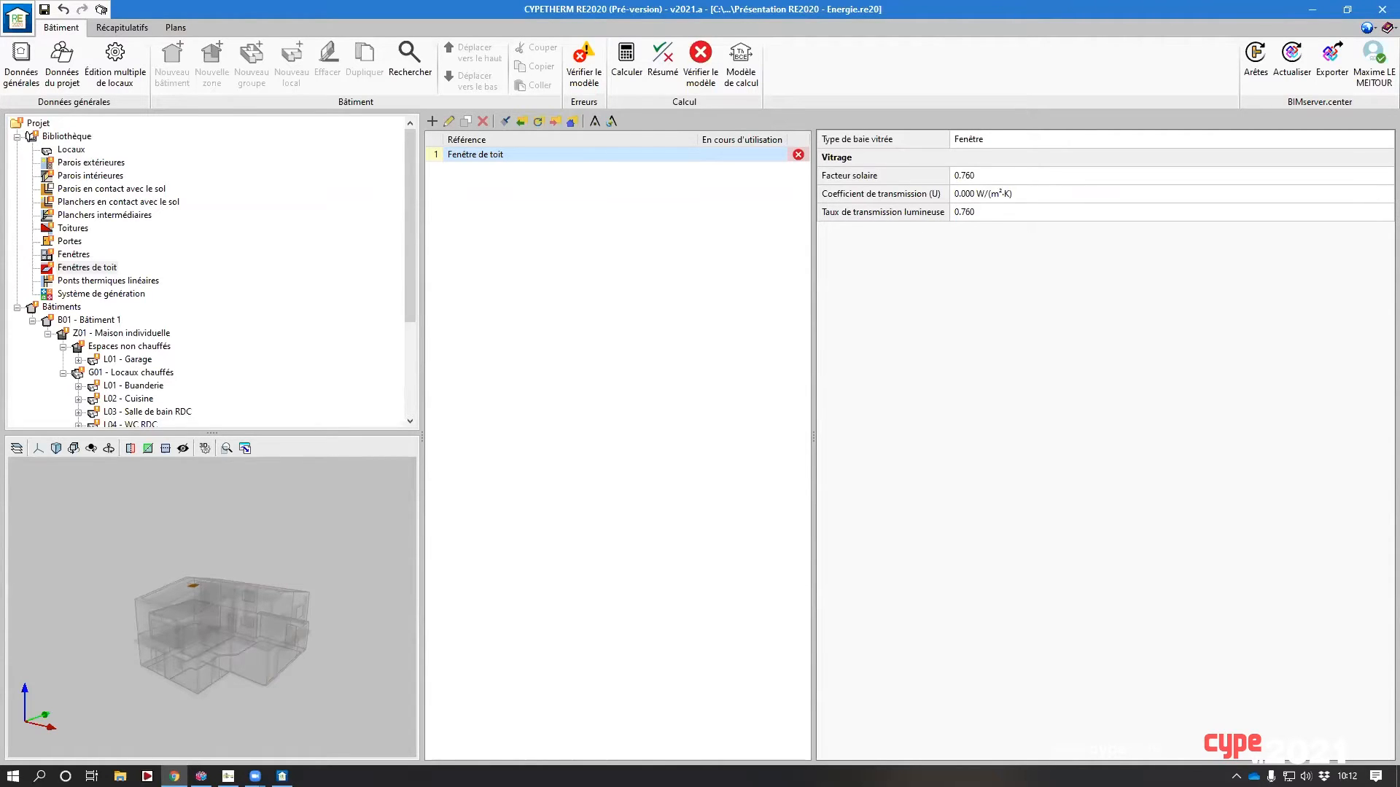
- Browse the library's linear thermal bridges and inspect the junction between Dallage isolé sous chape, Dallage non isolé and Paroi intérieure logement_garage
click(102, 281)
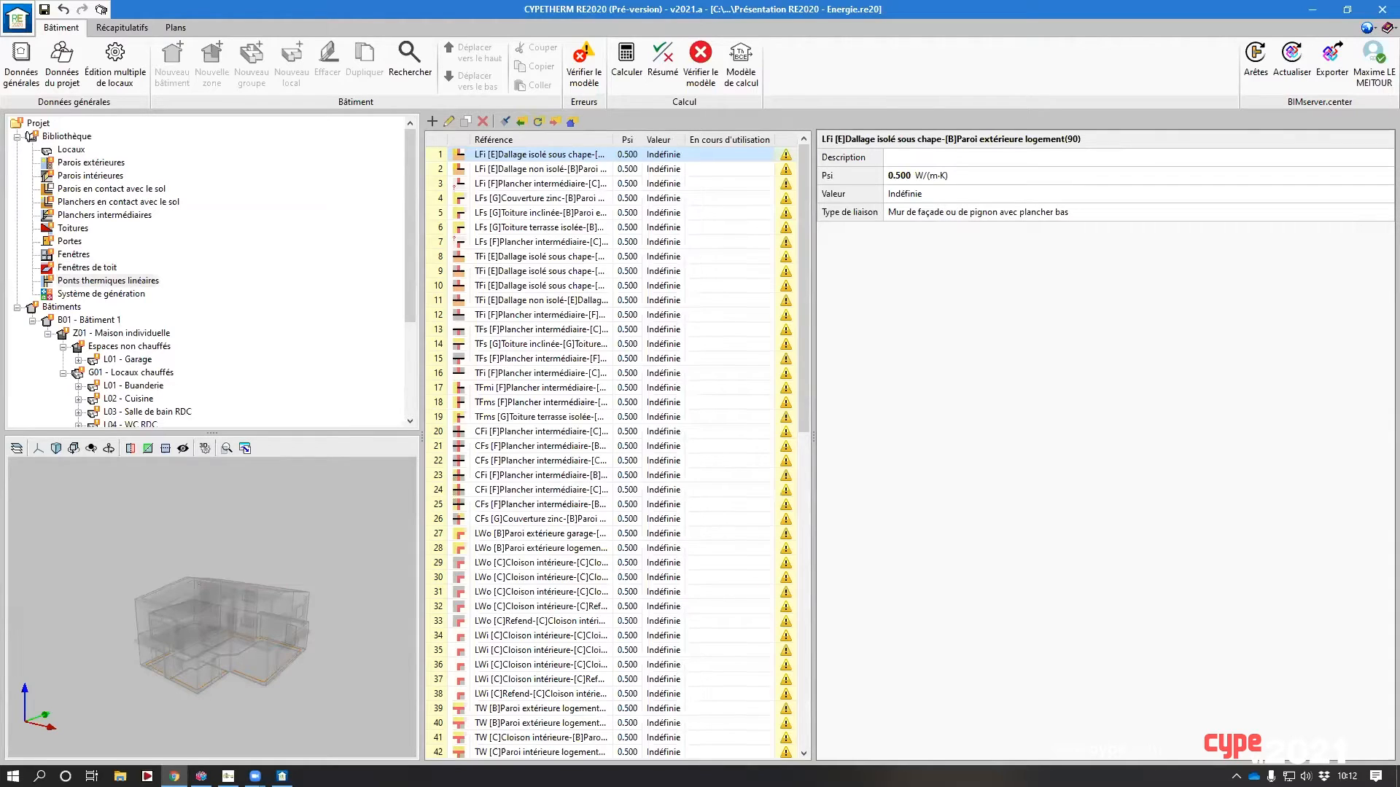
scroll(770, 380, down, 13)
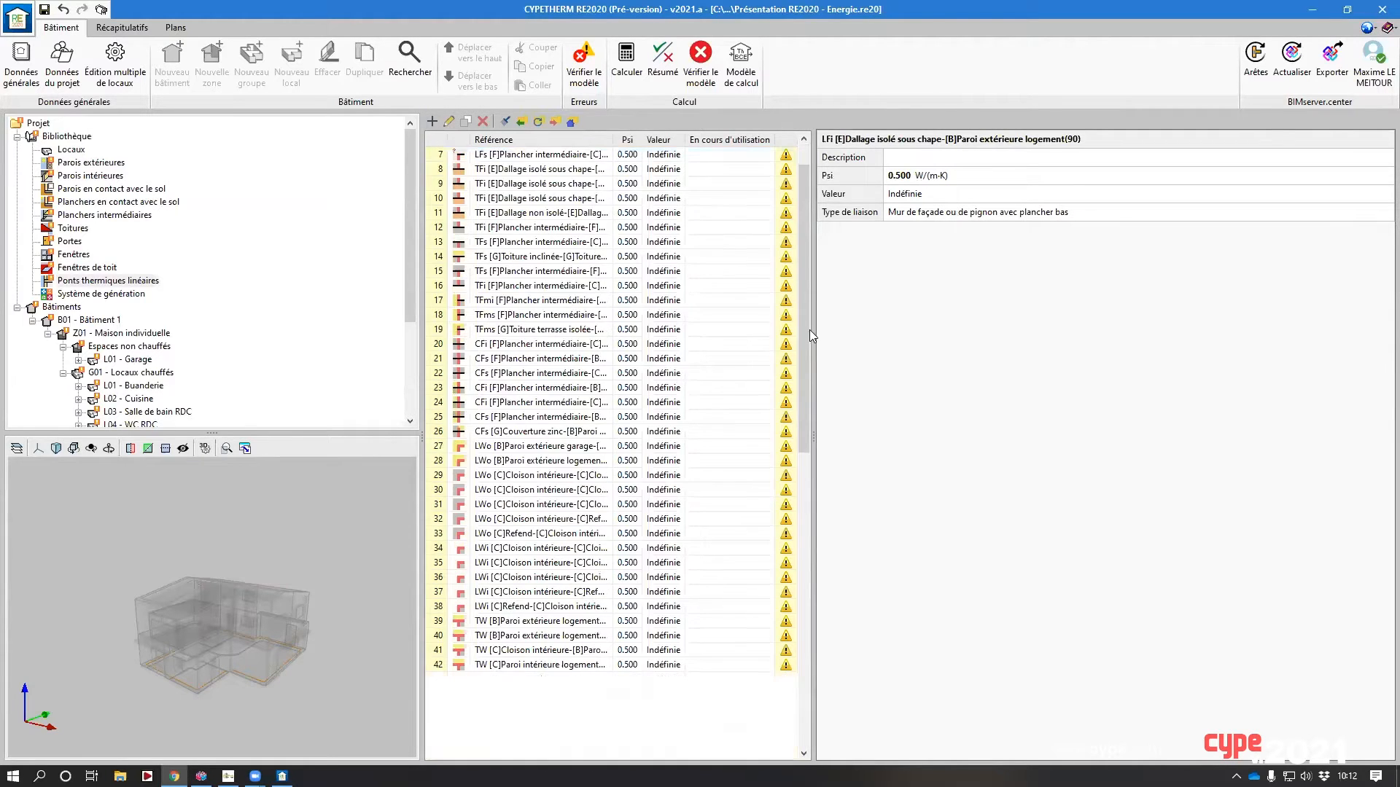
scroll(762, 391, up, 11)
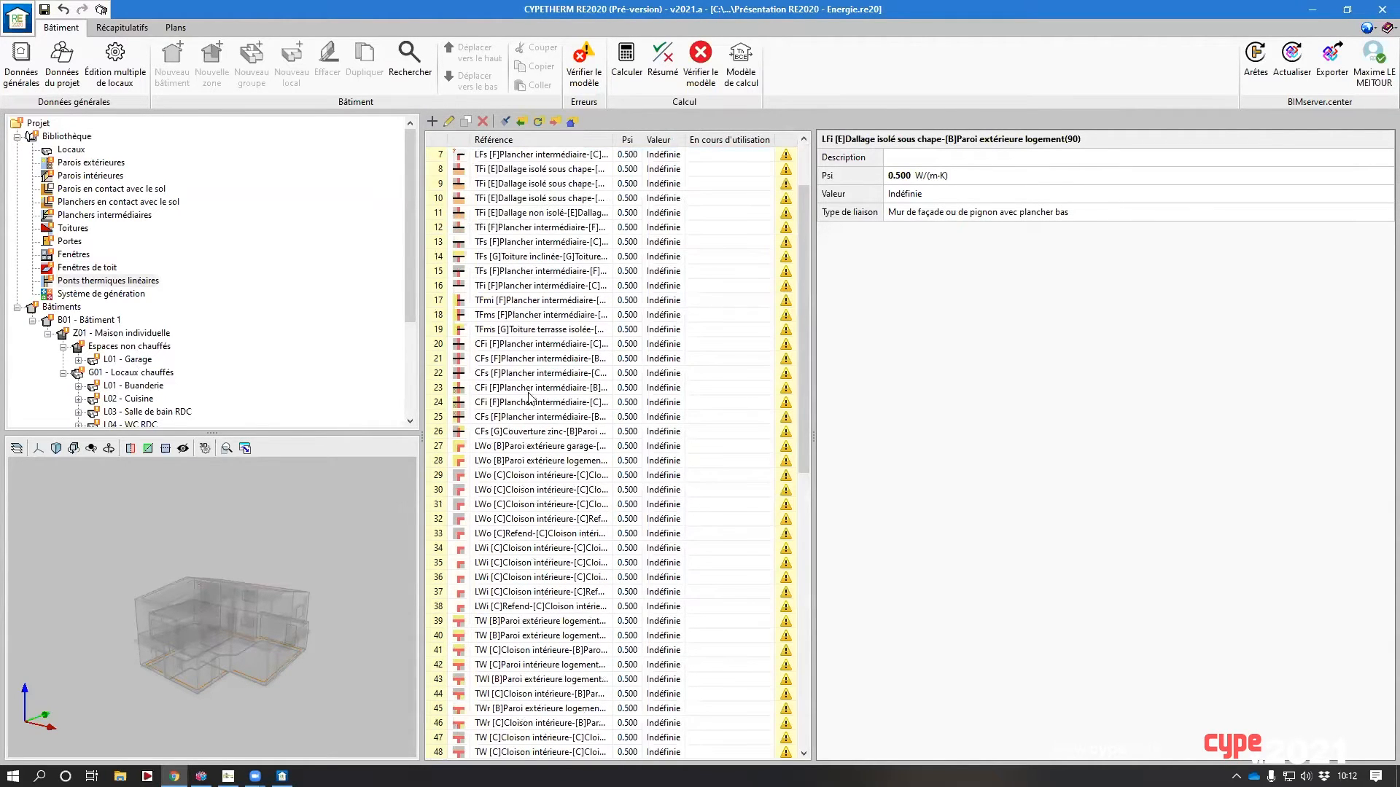
click(552, 202)
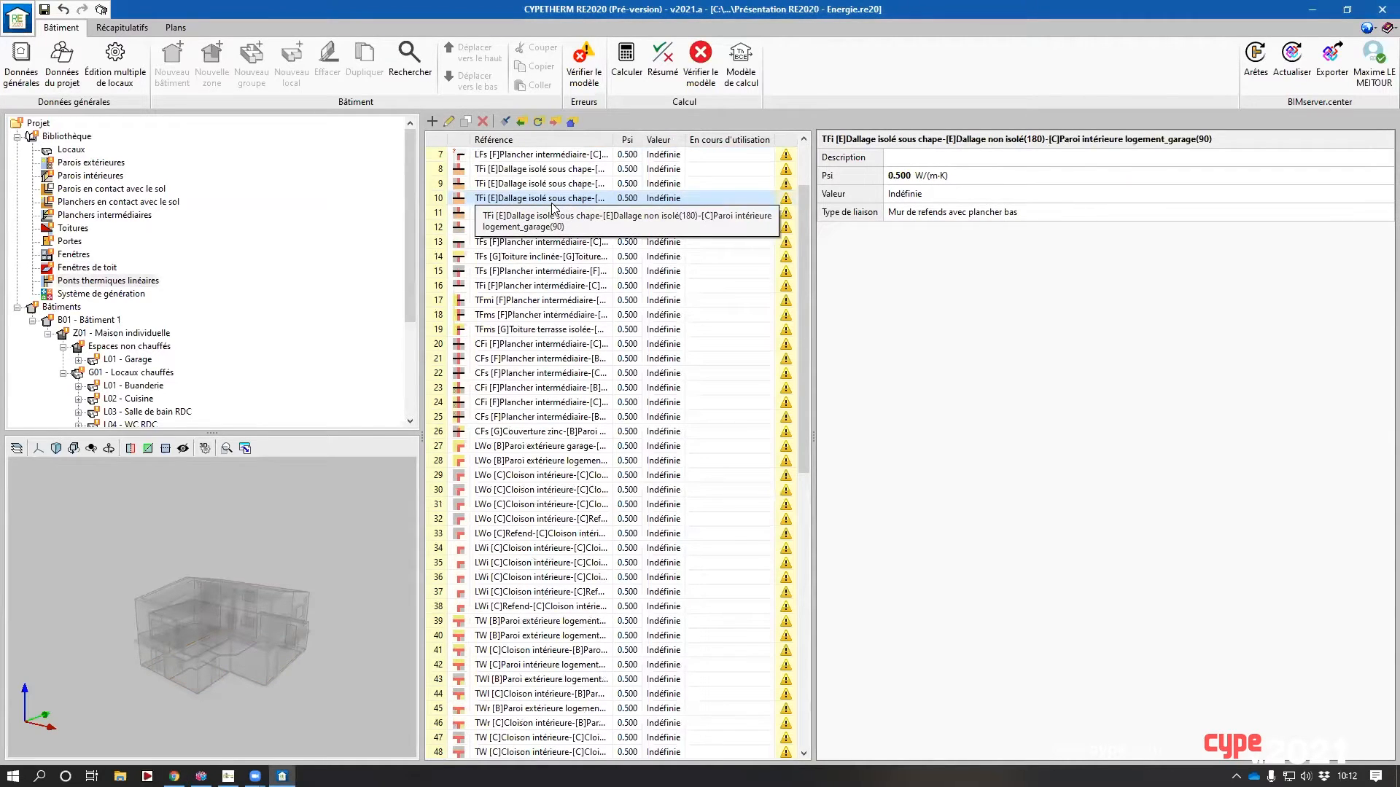
- Locate the Plancher intermédiaire and Cloison intérieure thermal bridge inside the 3D model, and look through the rest of the bridge list
scroll(193, 650, up, 5)
drag(191, 642, 295, 616)
middle_drag(295, 616, 329, 571)
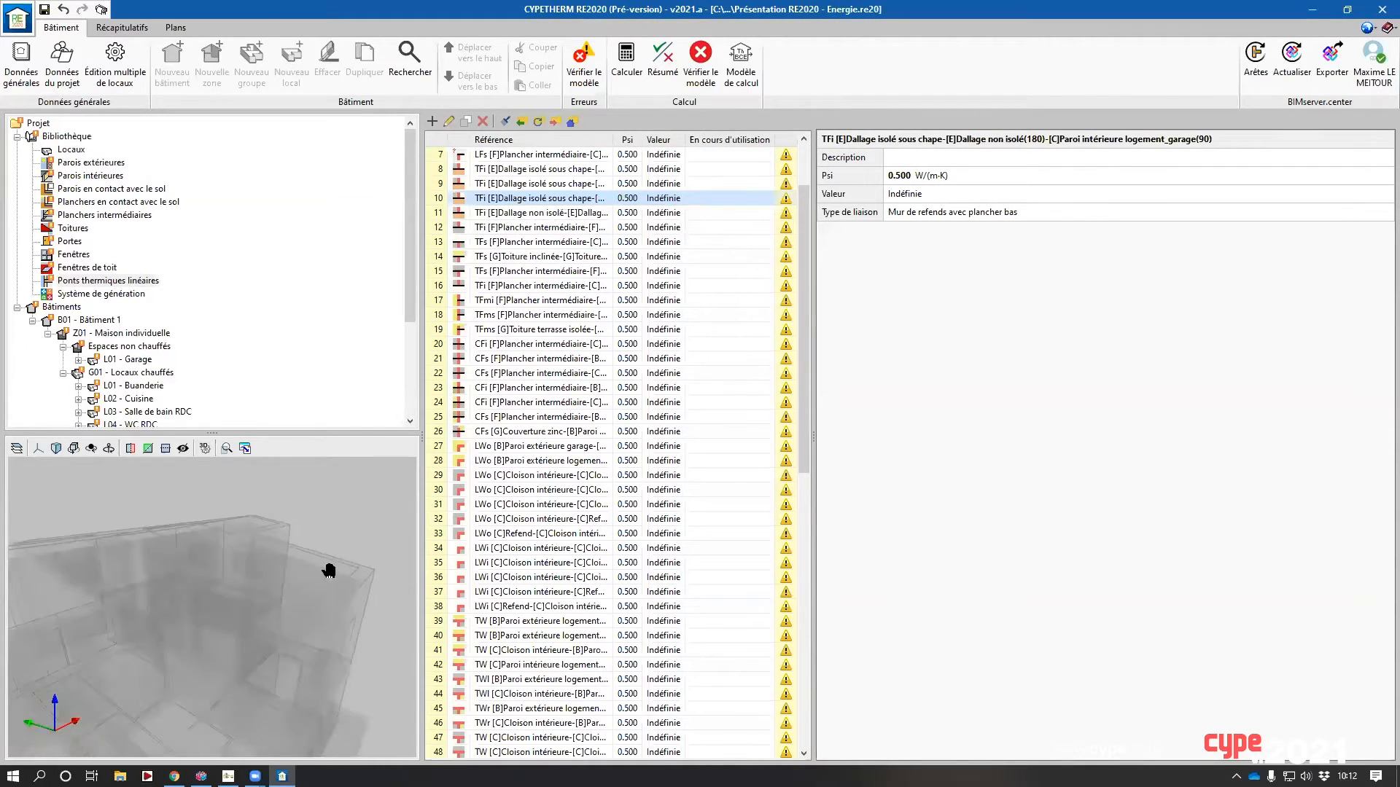
scroll(275, 584, up, 3)
drag(275, 584, 211, 632)
scroll(309, 553, up, 2)
drag(309, 553, 266, 666)
click(209, 645)
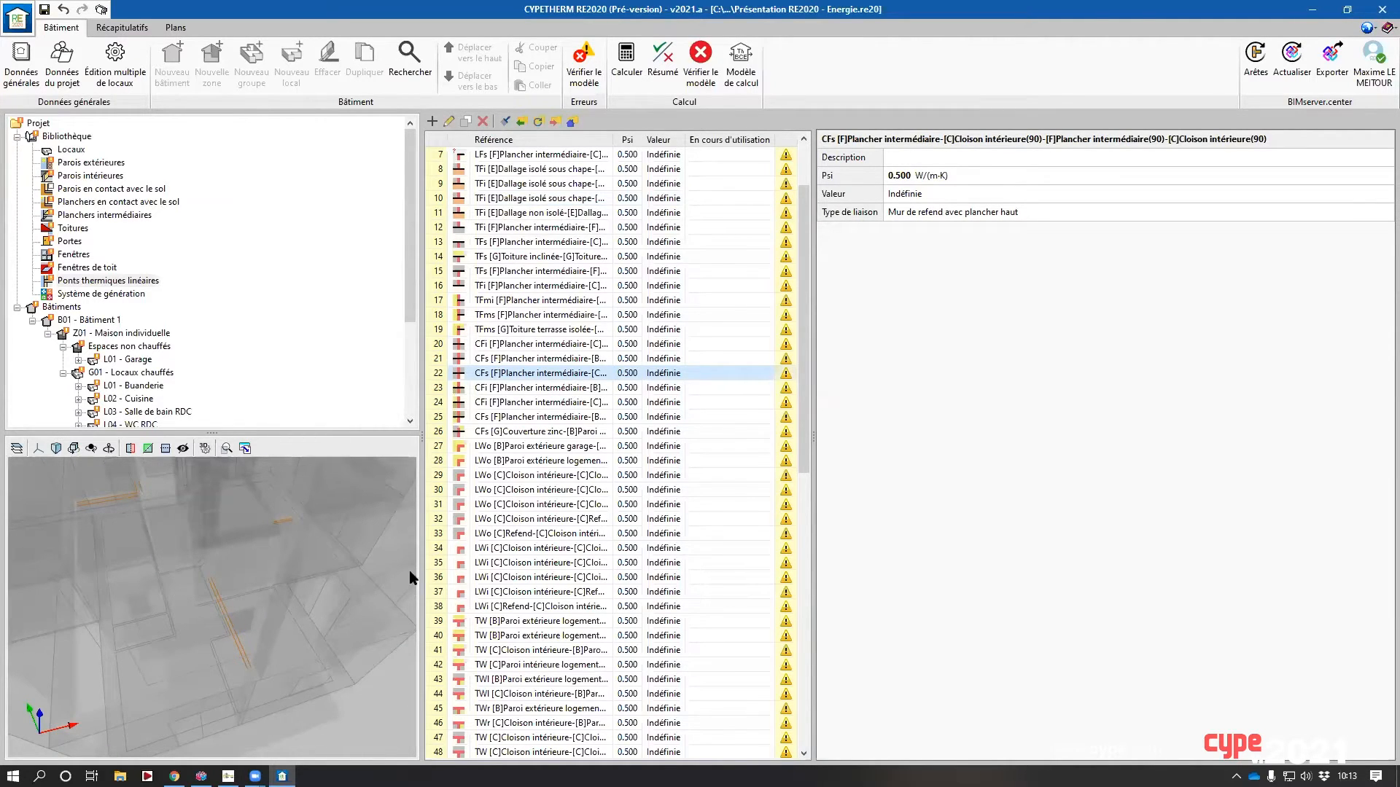
scroll(557, 527, down, 11)
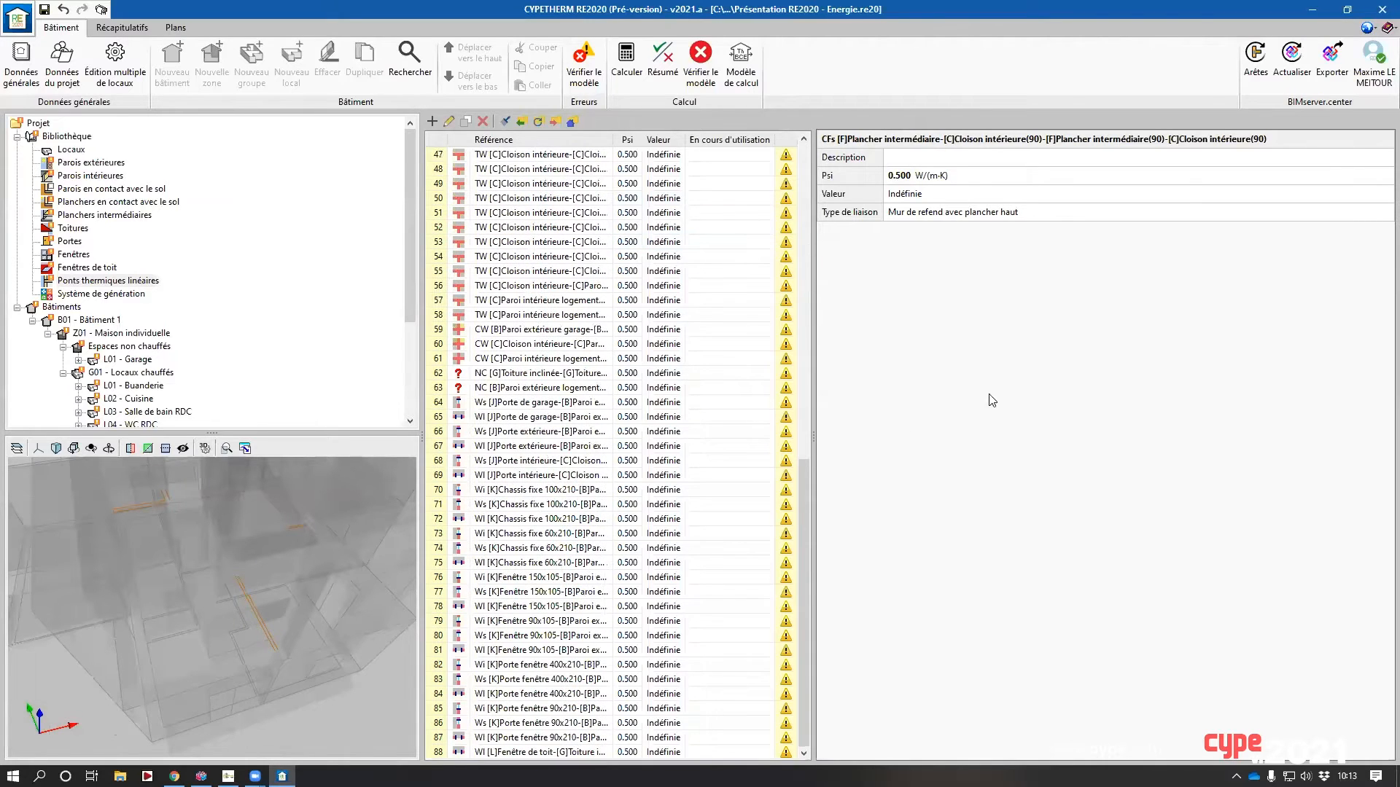
- Process the model's edges into linear thermal bridges under Règles Th-Bât (France), accept the update, and widen the resulting list
click(1255, 62)
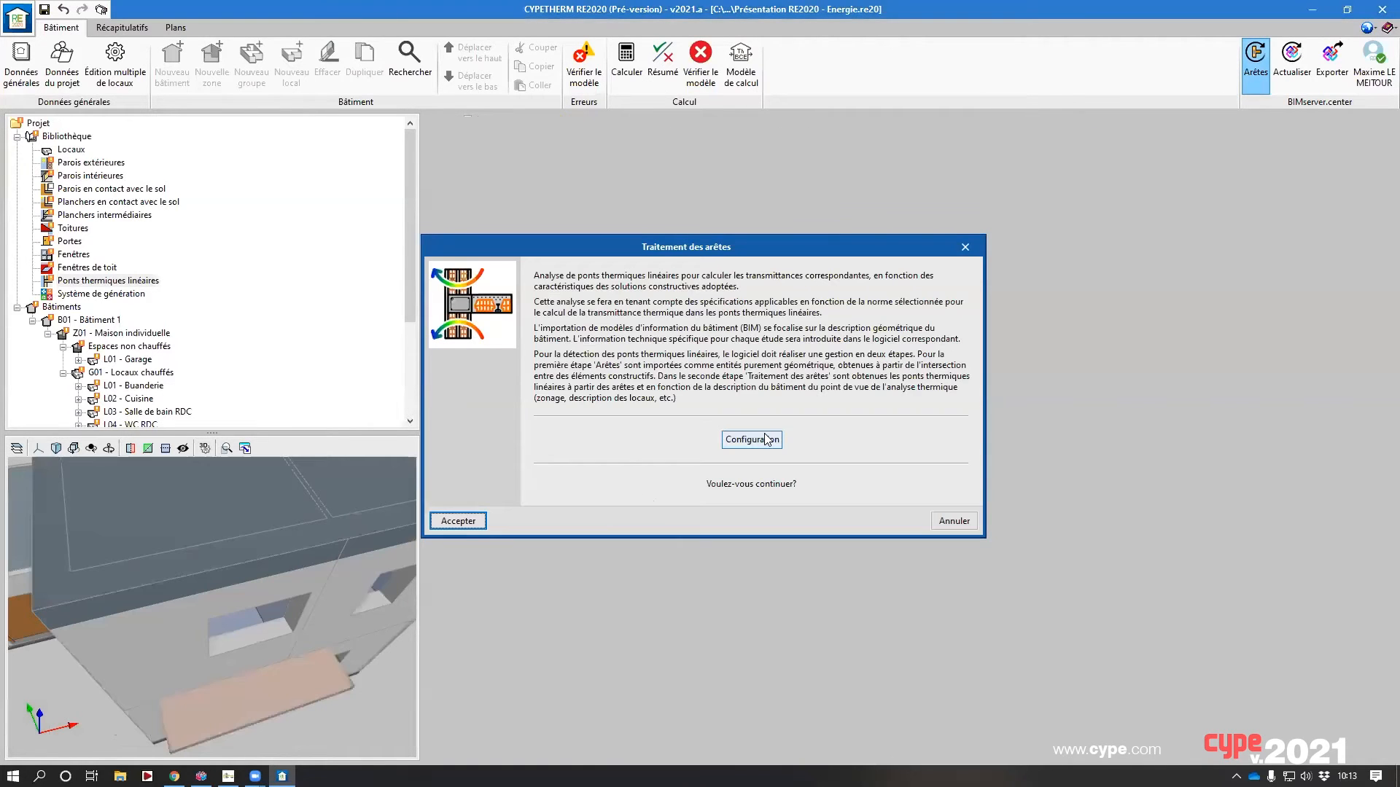
click(749, 438)
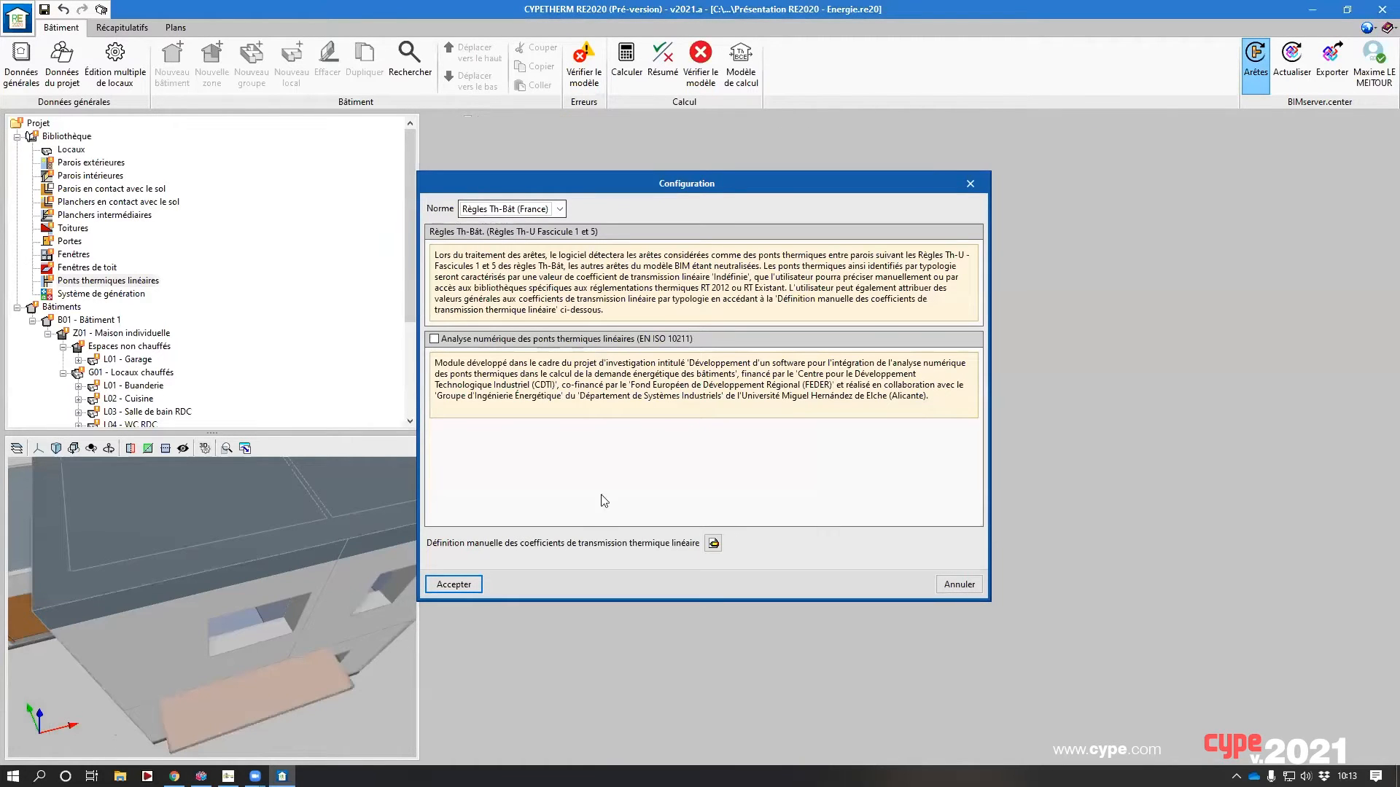
key(Escape)
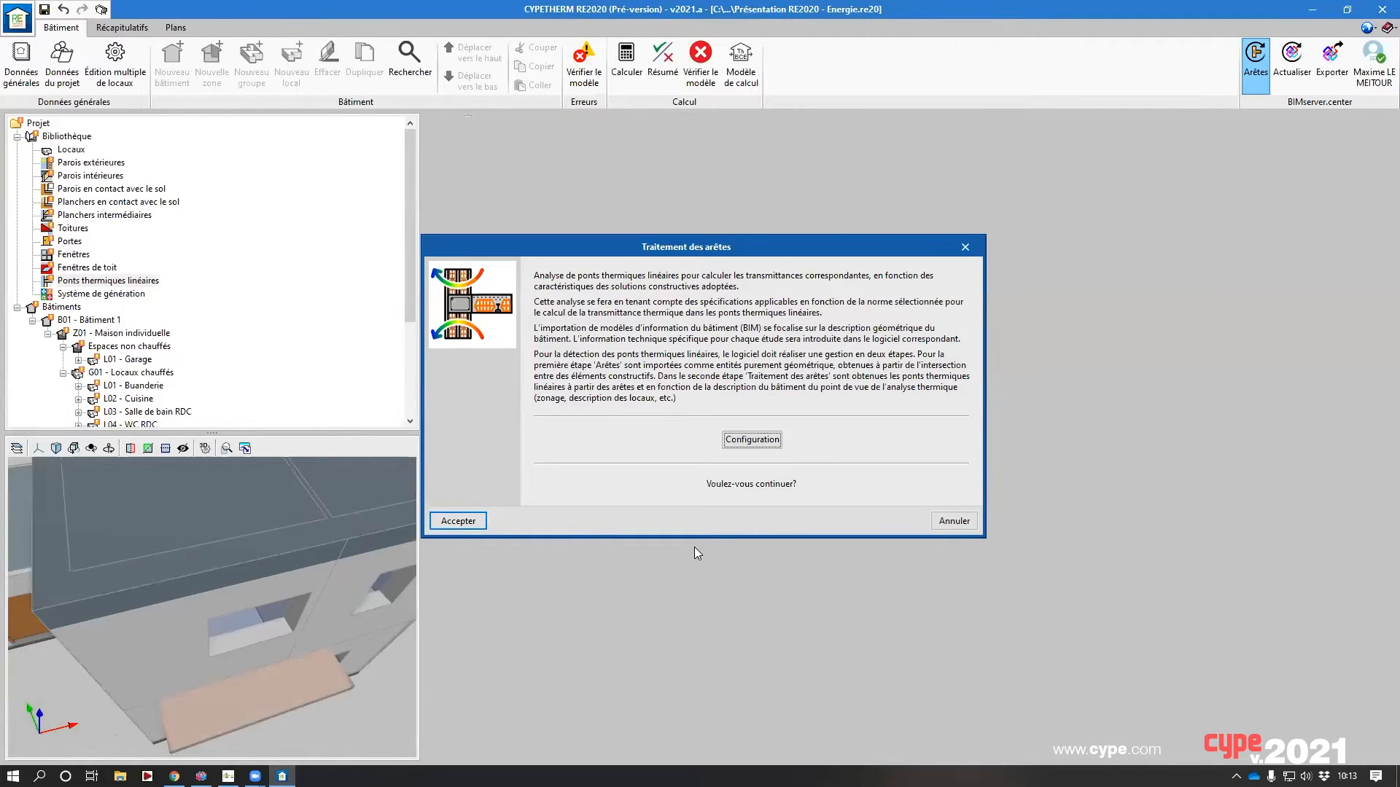
key(Return)
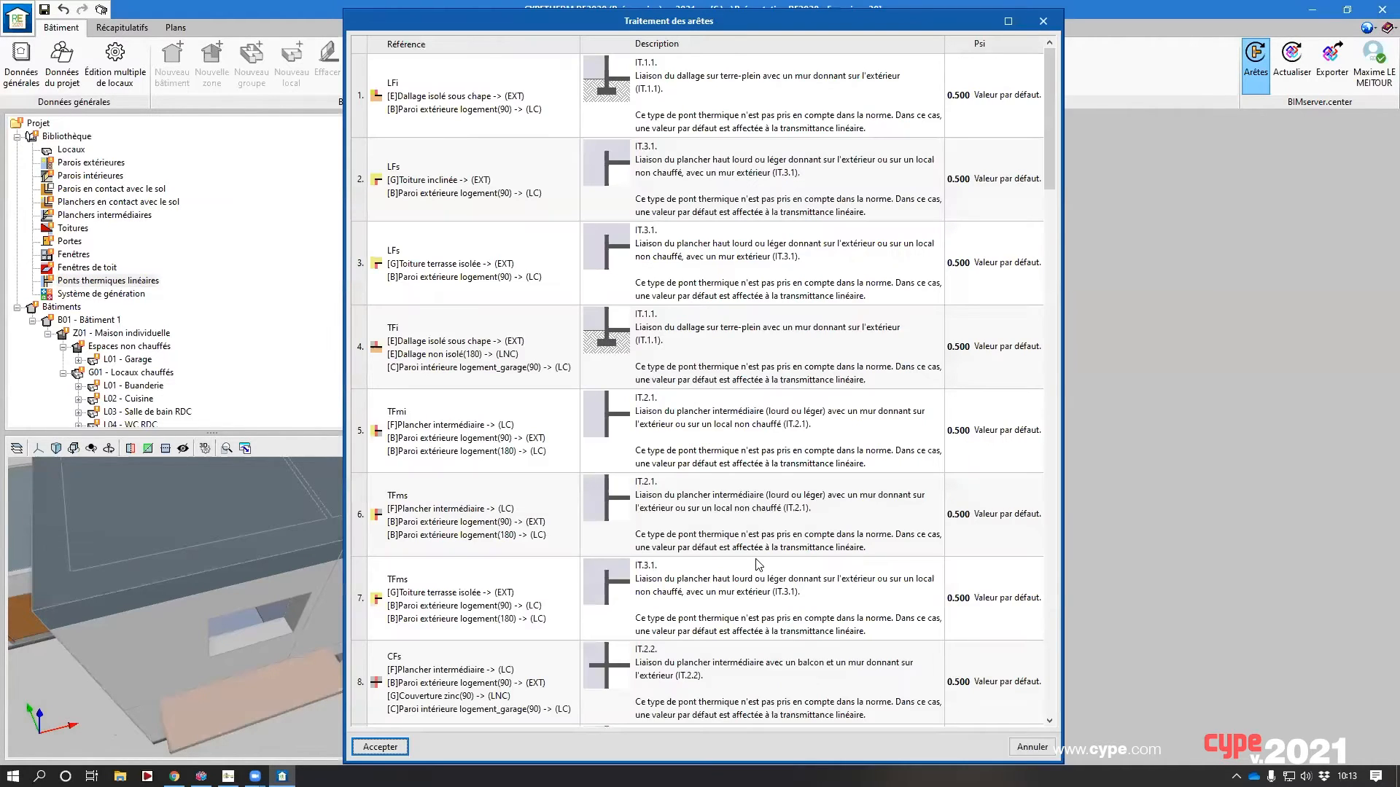
key(Return)
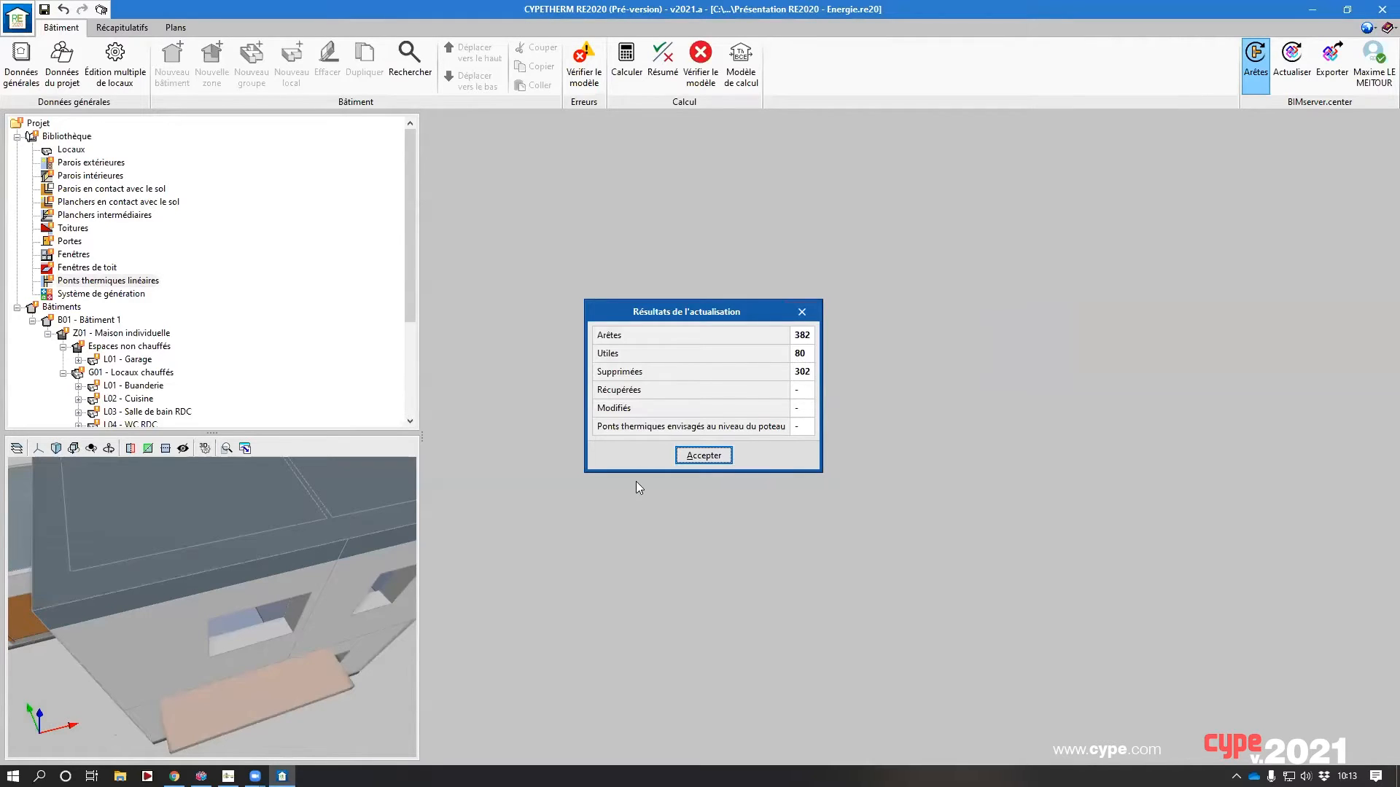
click(701, 457)
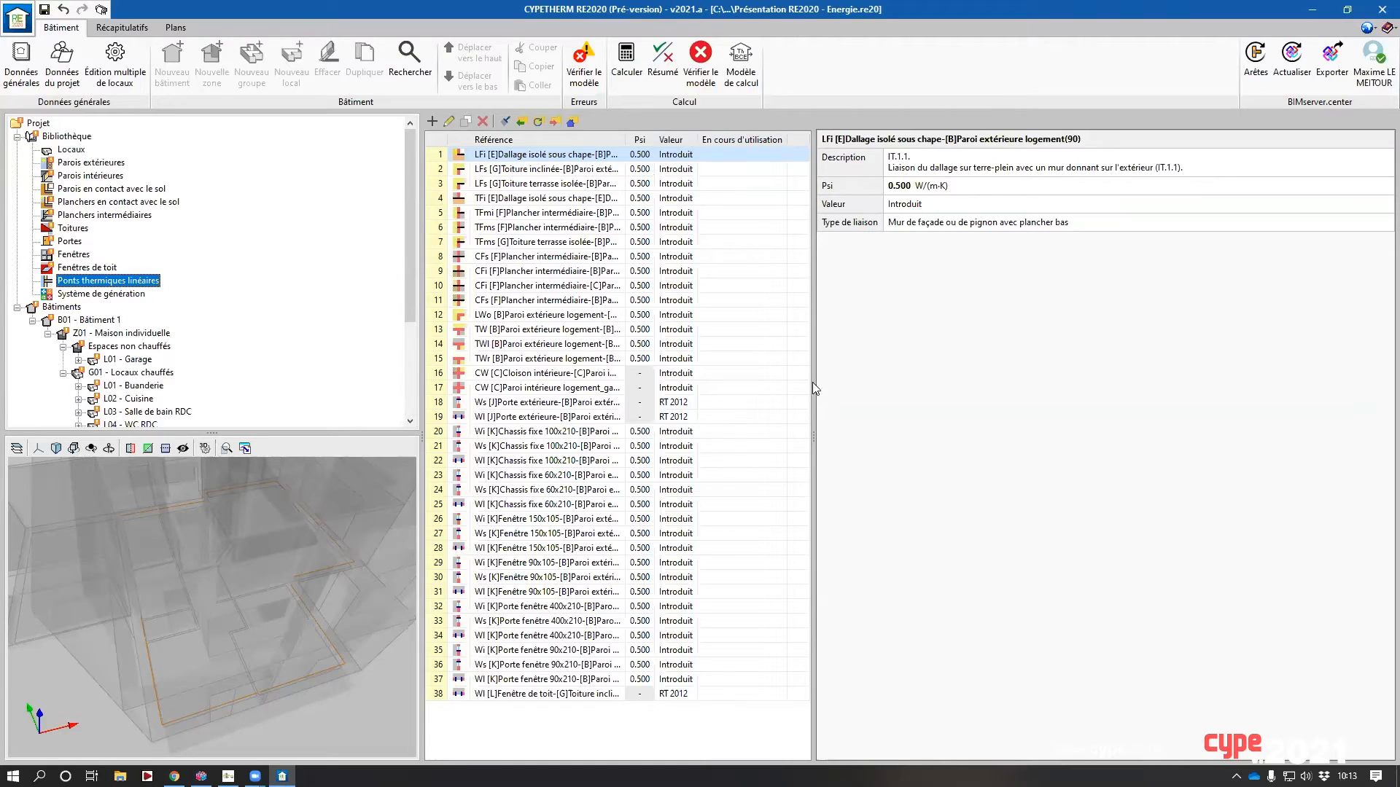
drag(812, 382, 869, 382)
- Reopen the edge processing configuration and set the manual linear transmittance of lintel junction IT.5.2 to 0 W/(m·K)
click(1256, 60)
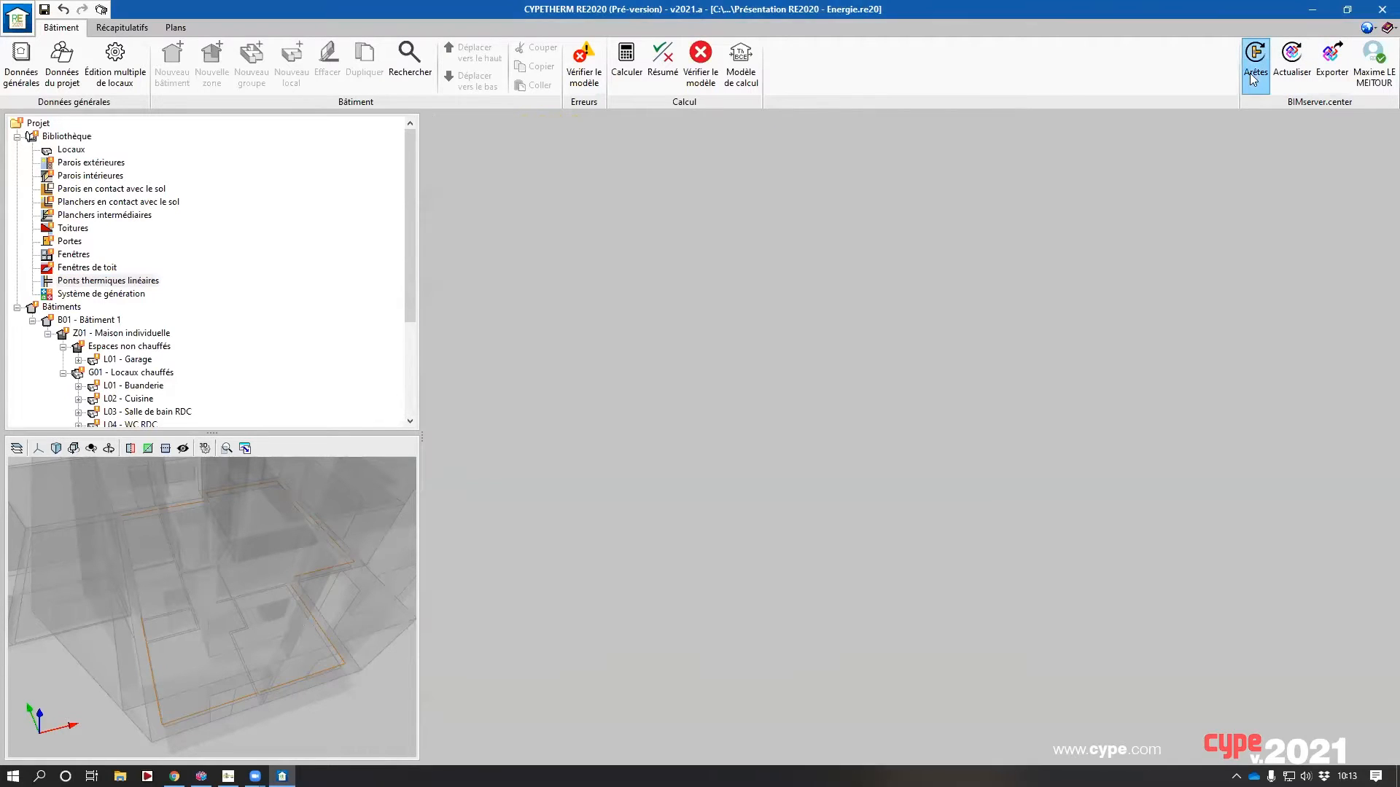
click(731, 443)
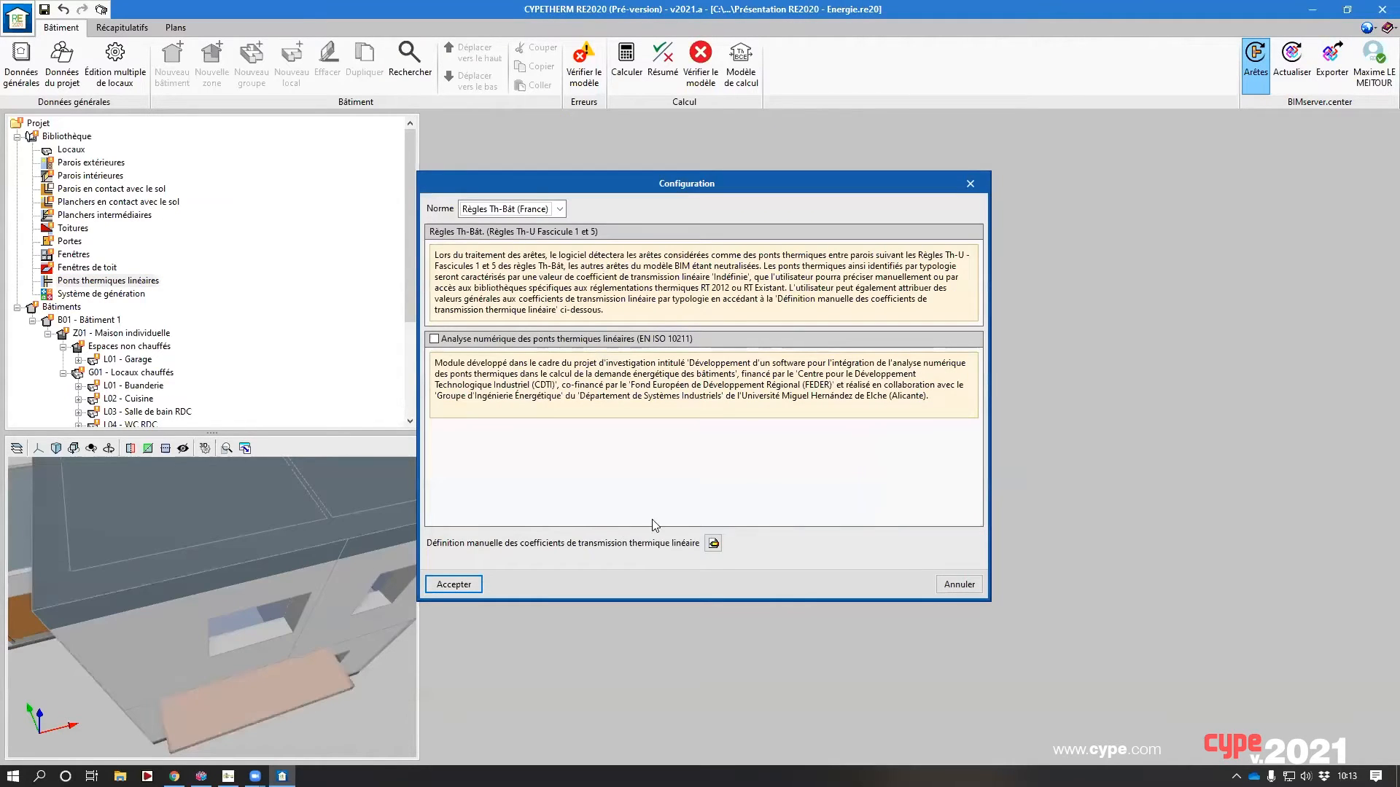
click(713, 543)
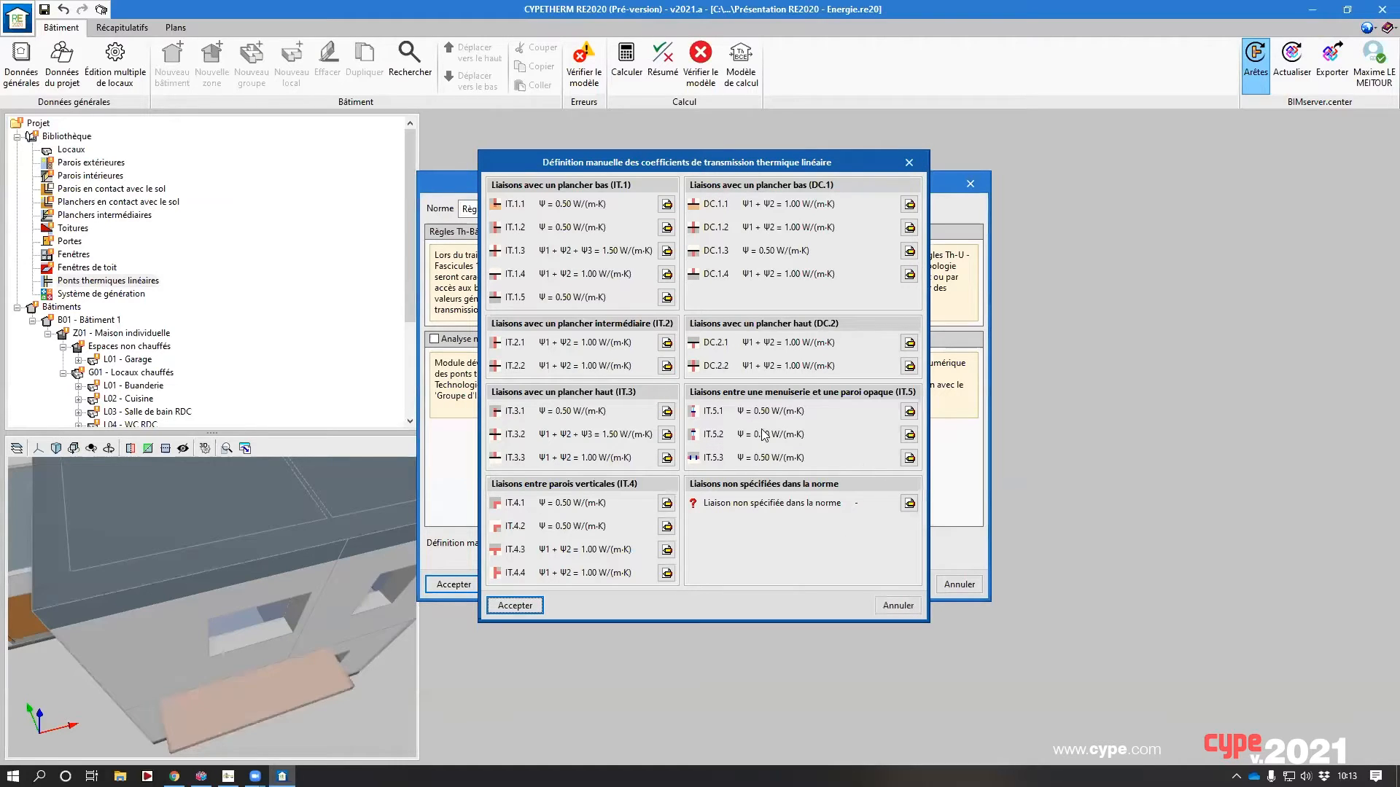
click(909, 435)
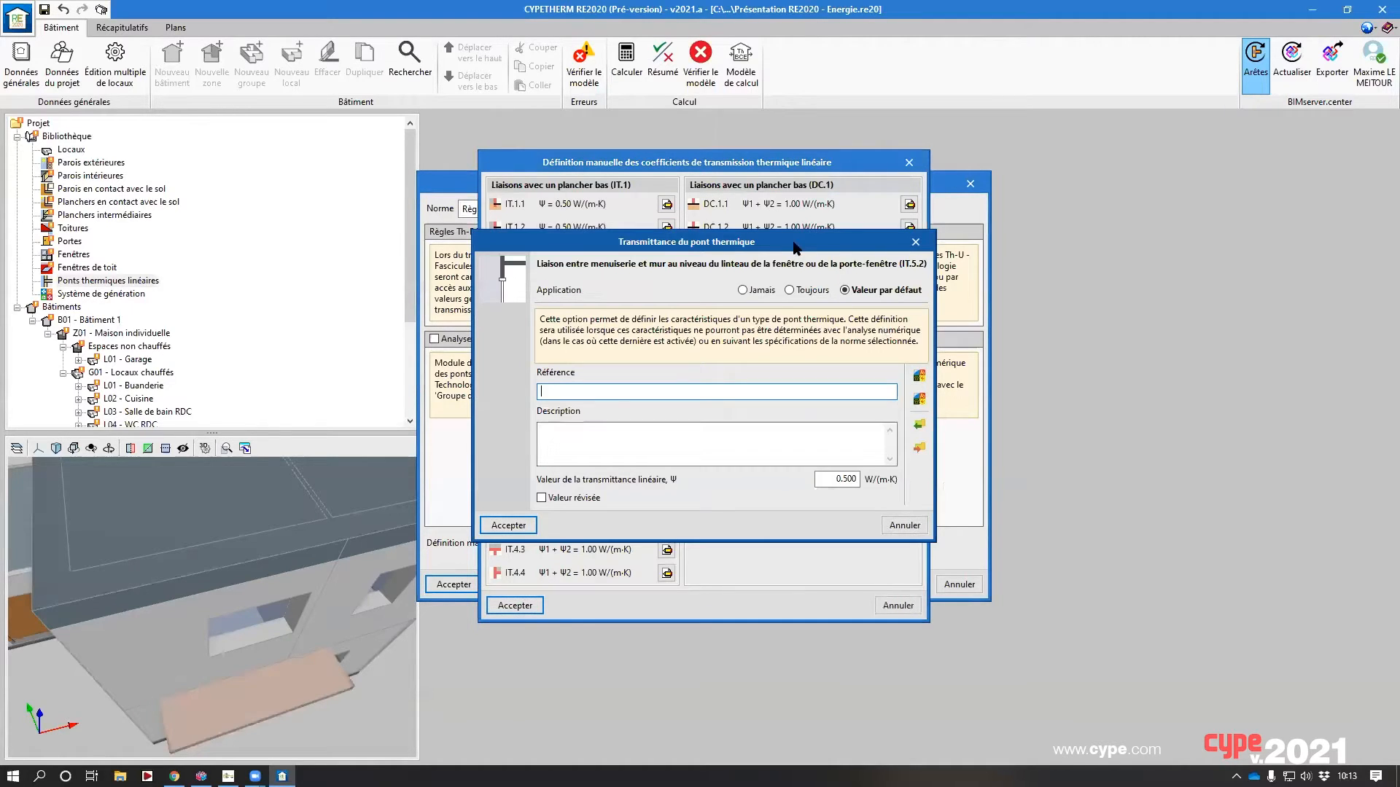
mouse_move(794, 242)
mouse_down()
mouse_move(784, 231)
mouse_move(799, 238)
mouse_up()
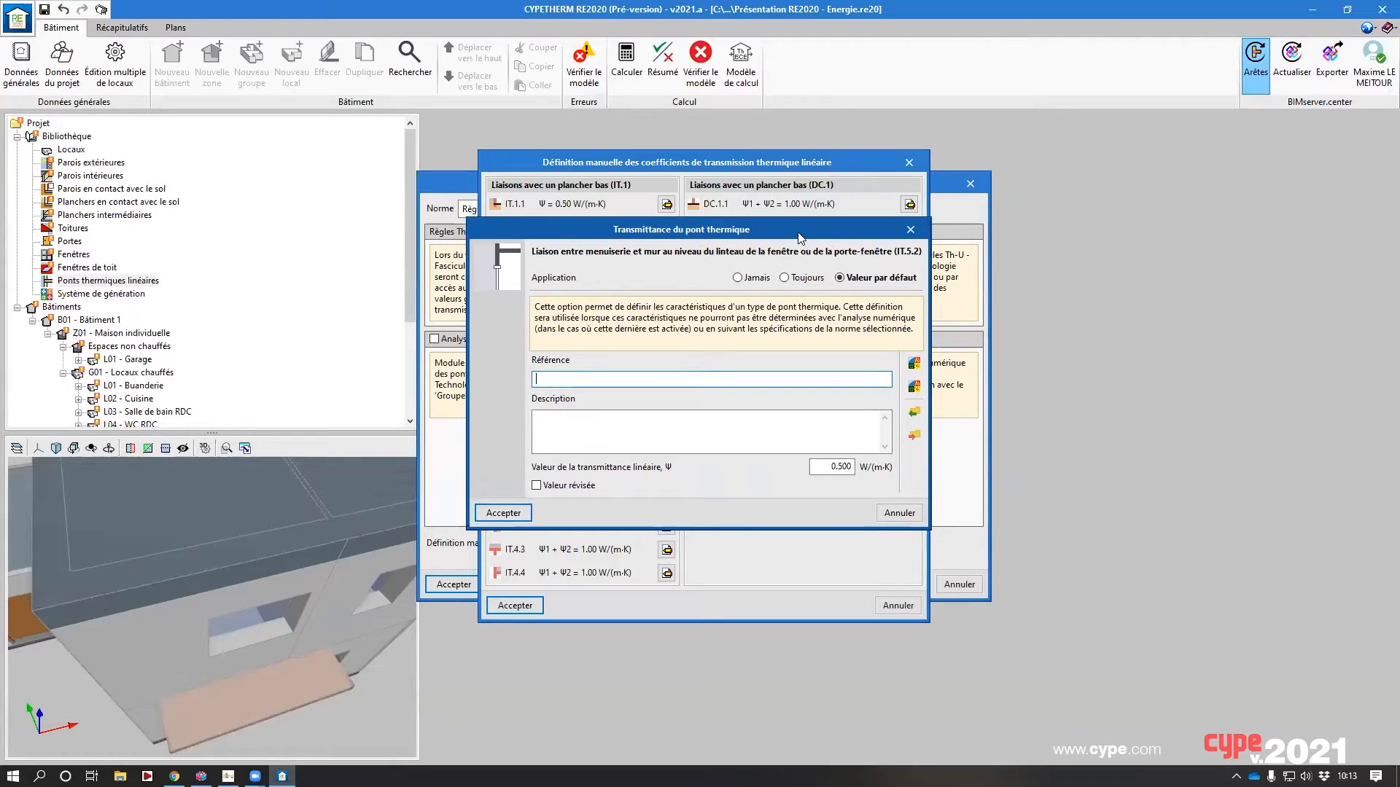
click(835, 466)
text(0)
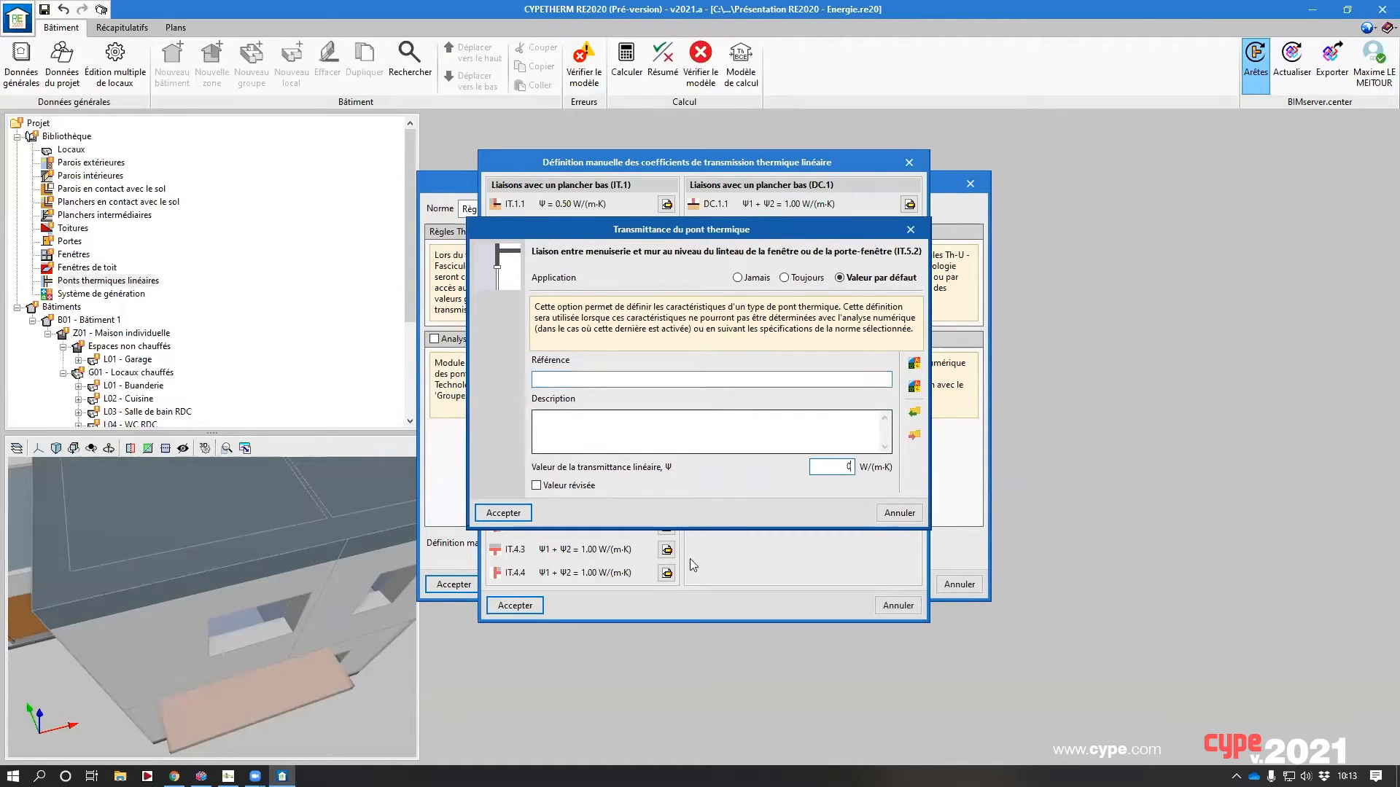
key(Return)
- Set the linear transmittance of window jamb junction IT.5.3 to 0 W/(m·K) and accept the manual coefficient definitions
click(910, 457)
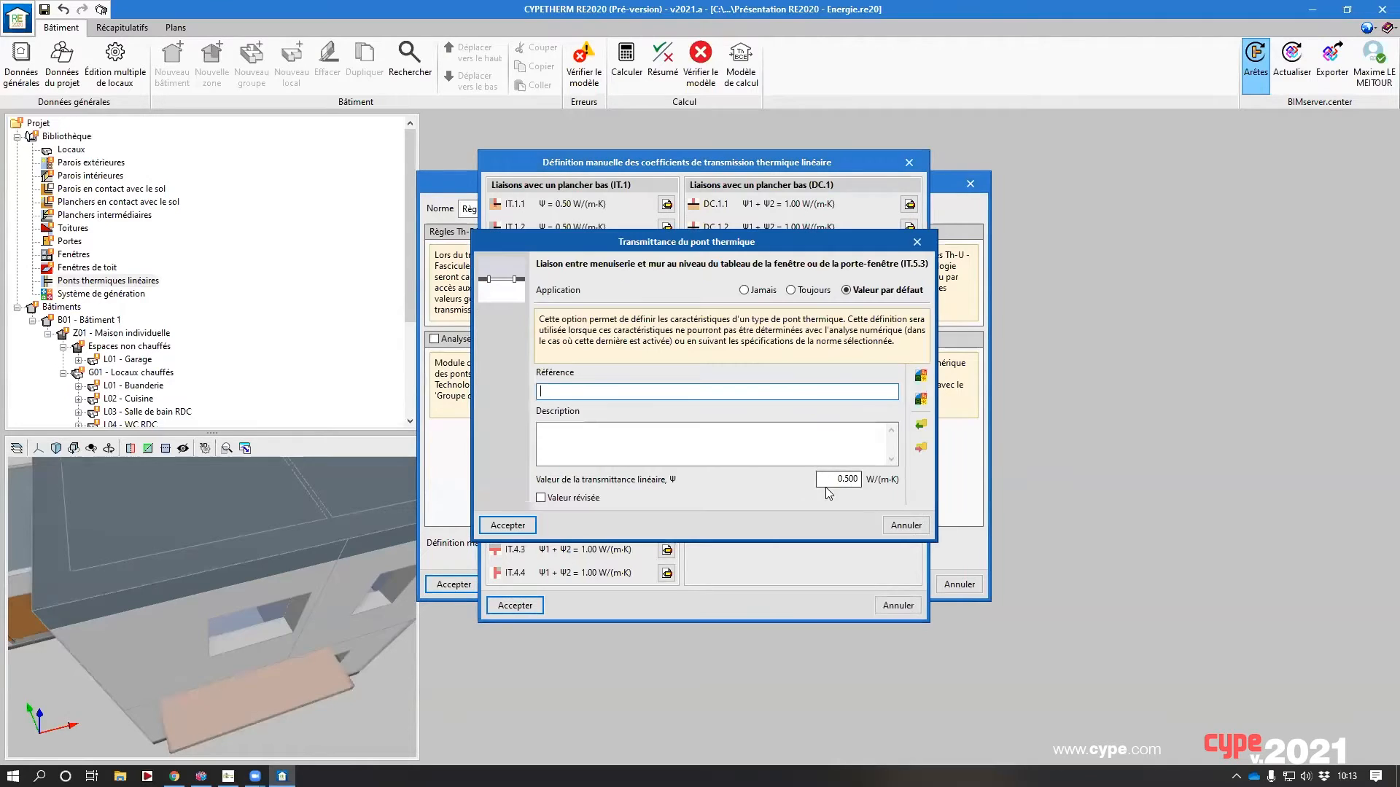
click(839, 479)
text(0)
key(Return)
key(Return)
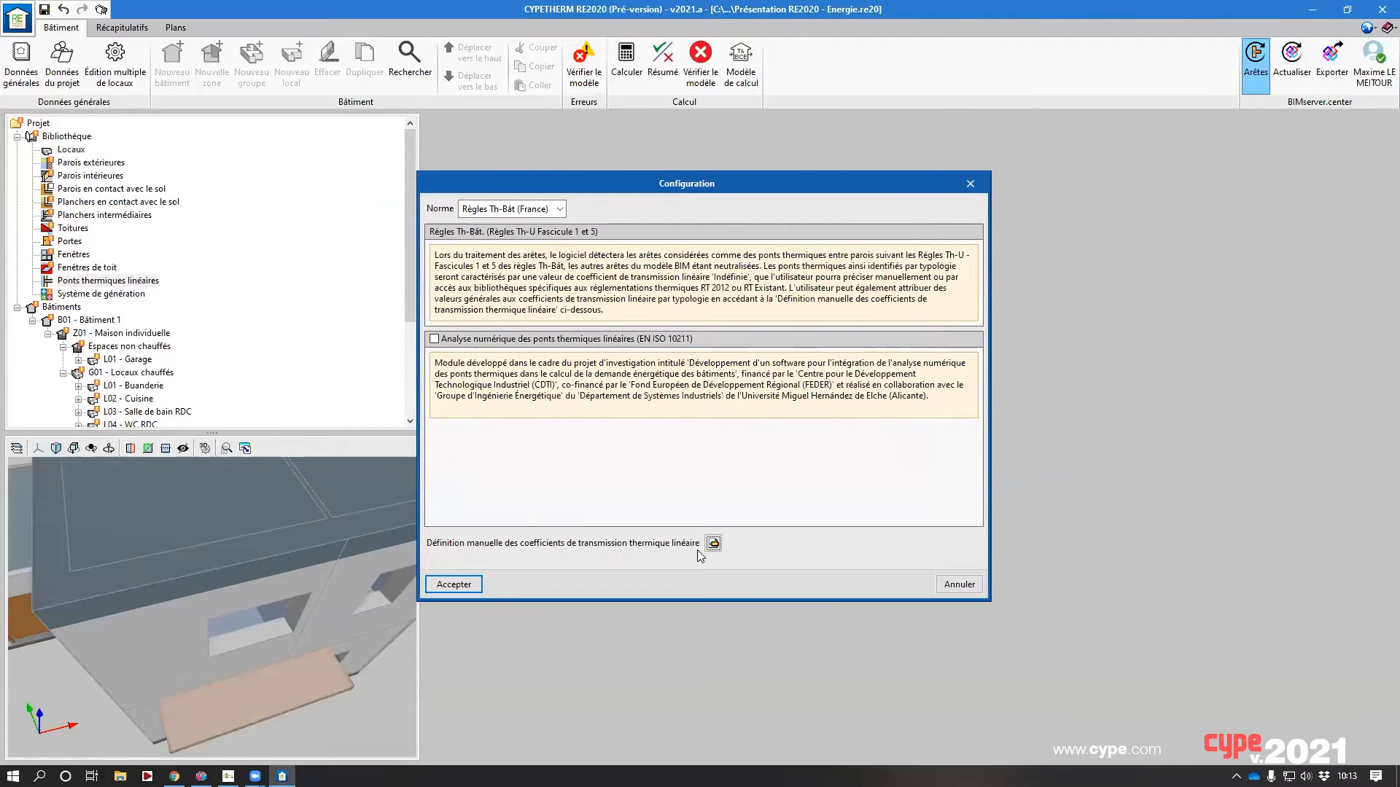
- Examine the RT 2012 thermal bridge library offered for lintel junction IT.5.2 and leave its definition as it is
click(707, 545)
click(909, 434)
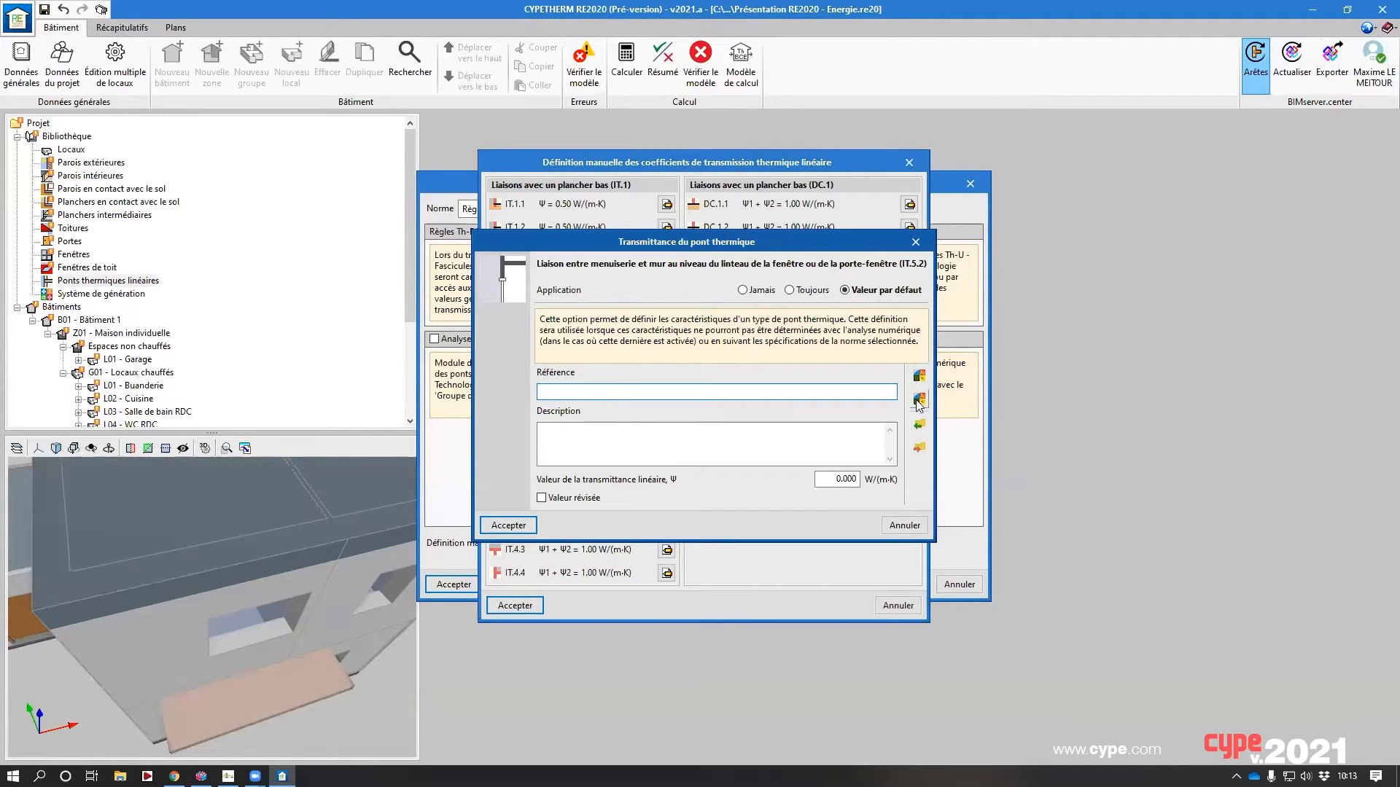
click(919, 399)
drag(841, 321, 1316, 321)
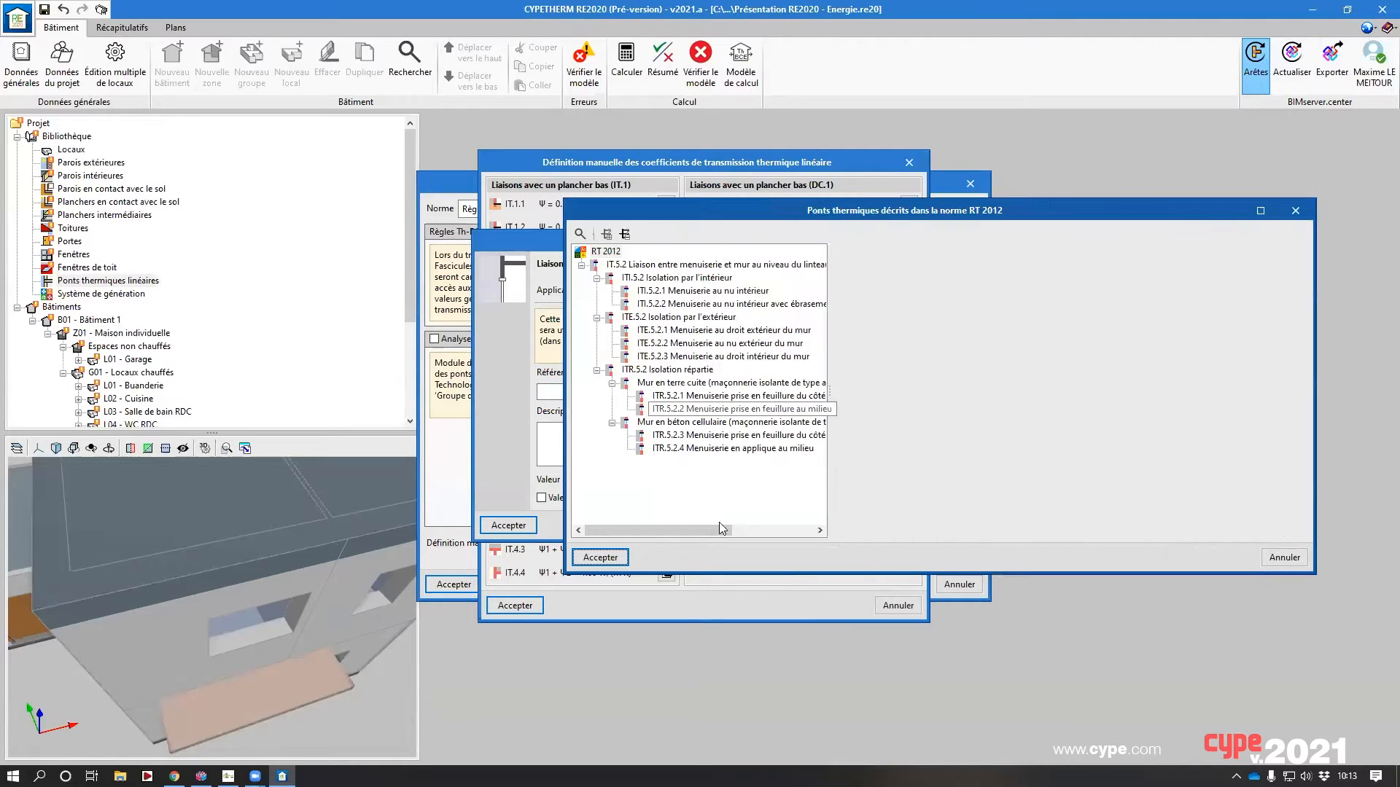
key(Escape)
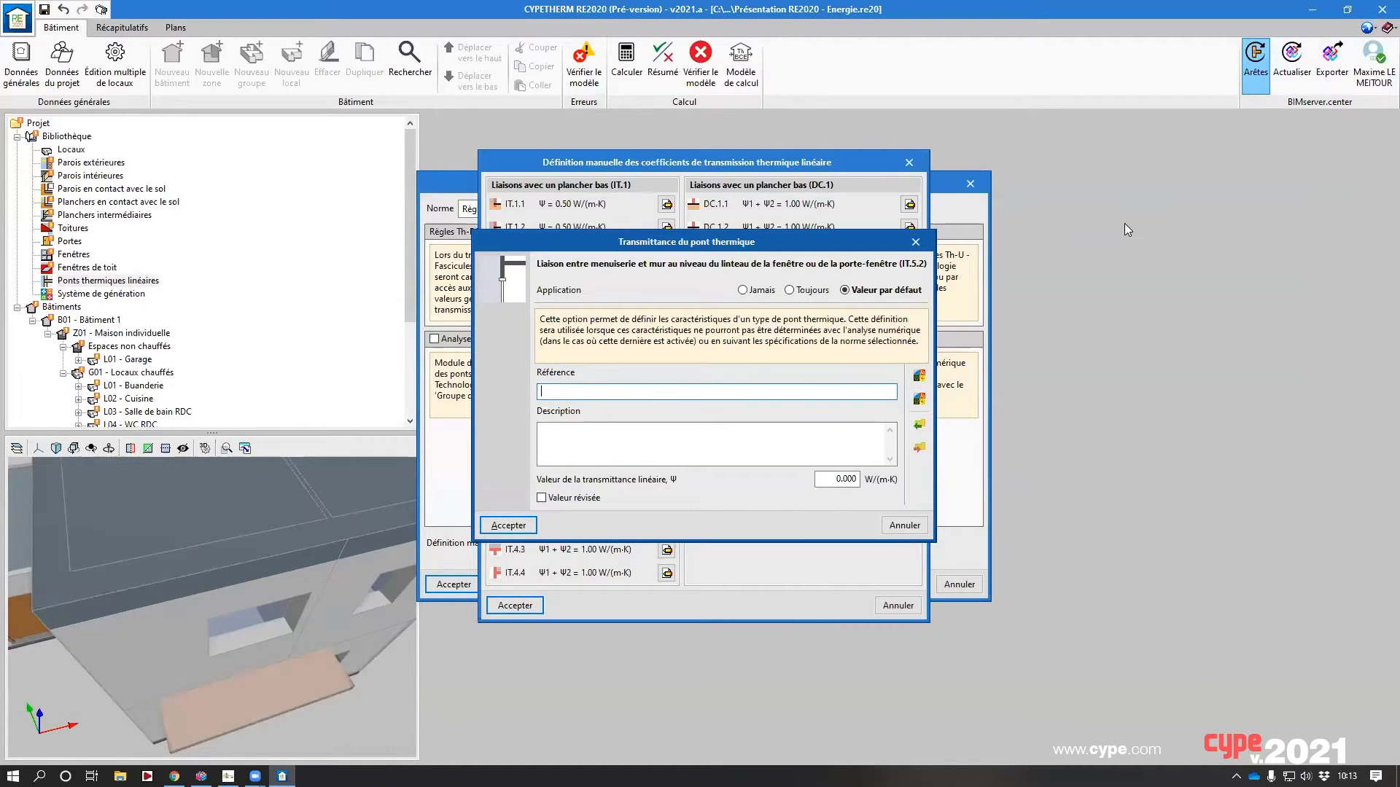
key(Escape)
key(Escape)
- Process the model's edges with the revised coefficients and accept the update results
key(Return)
key(Return)
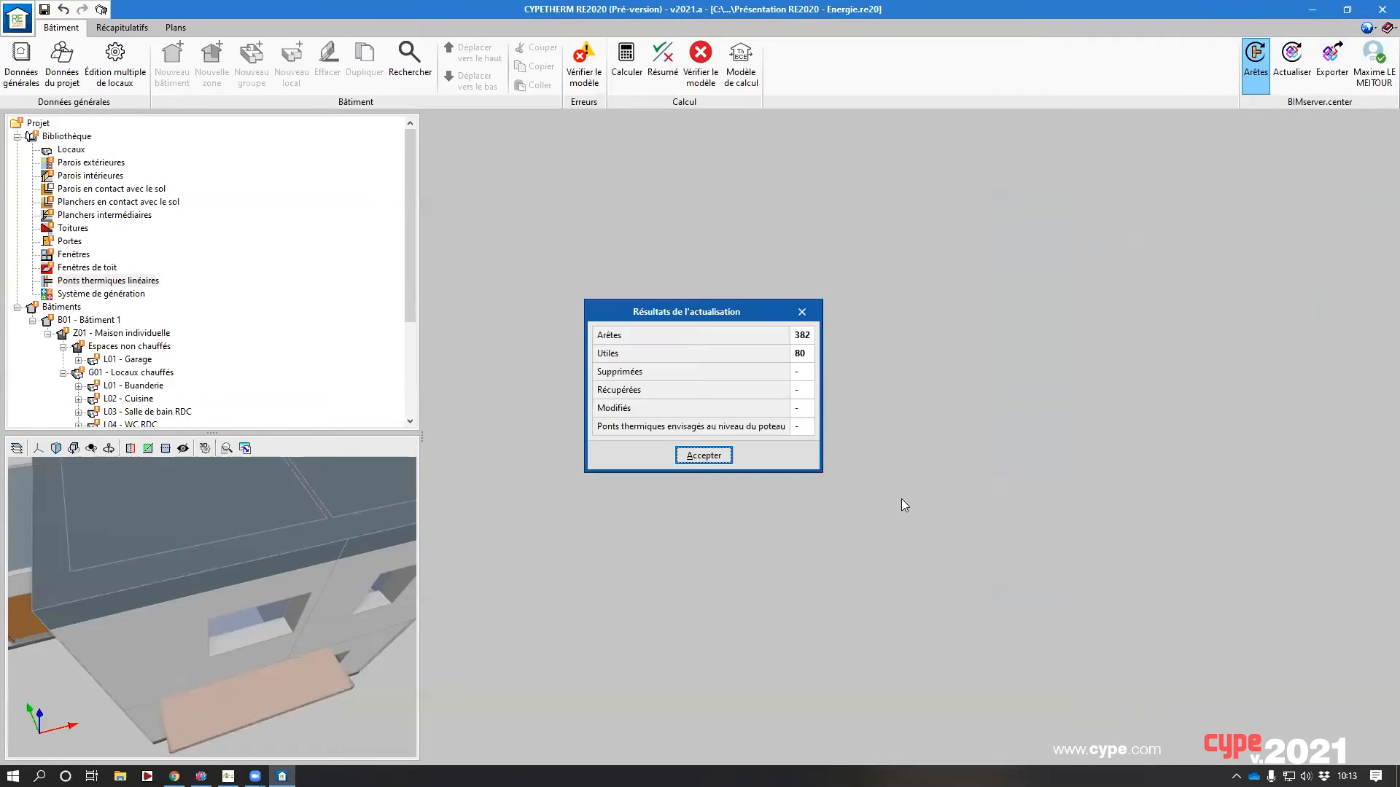
click(703, 455)
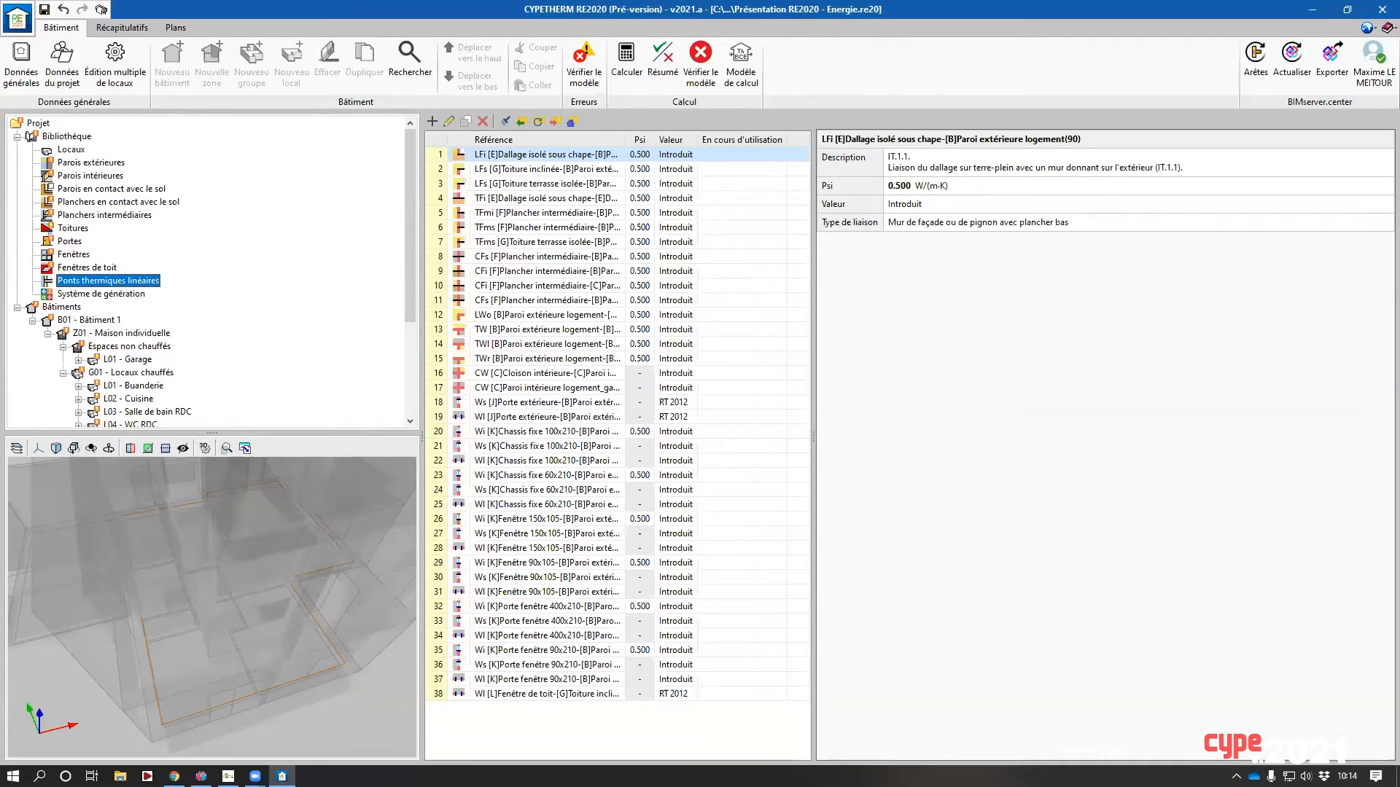
- Open the recent project Webinaire RE2020 - Maison individuelle.re20
key(alt+Tab)
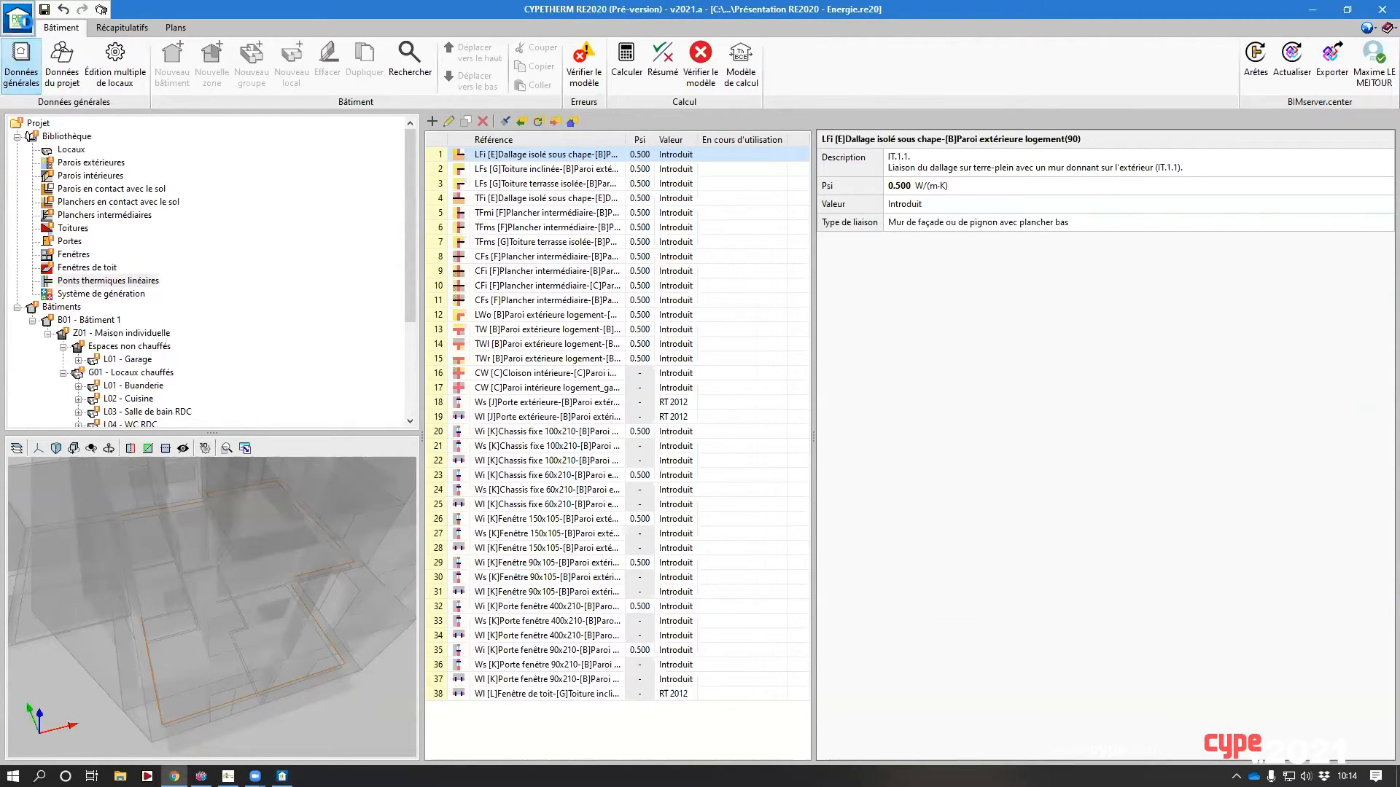
click(18, 21)
mouse_move(125, 240)
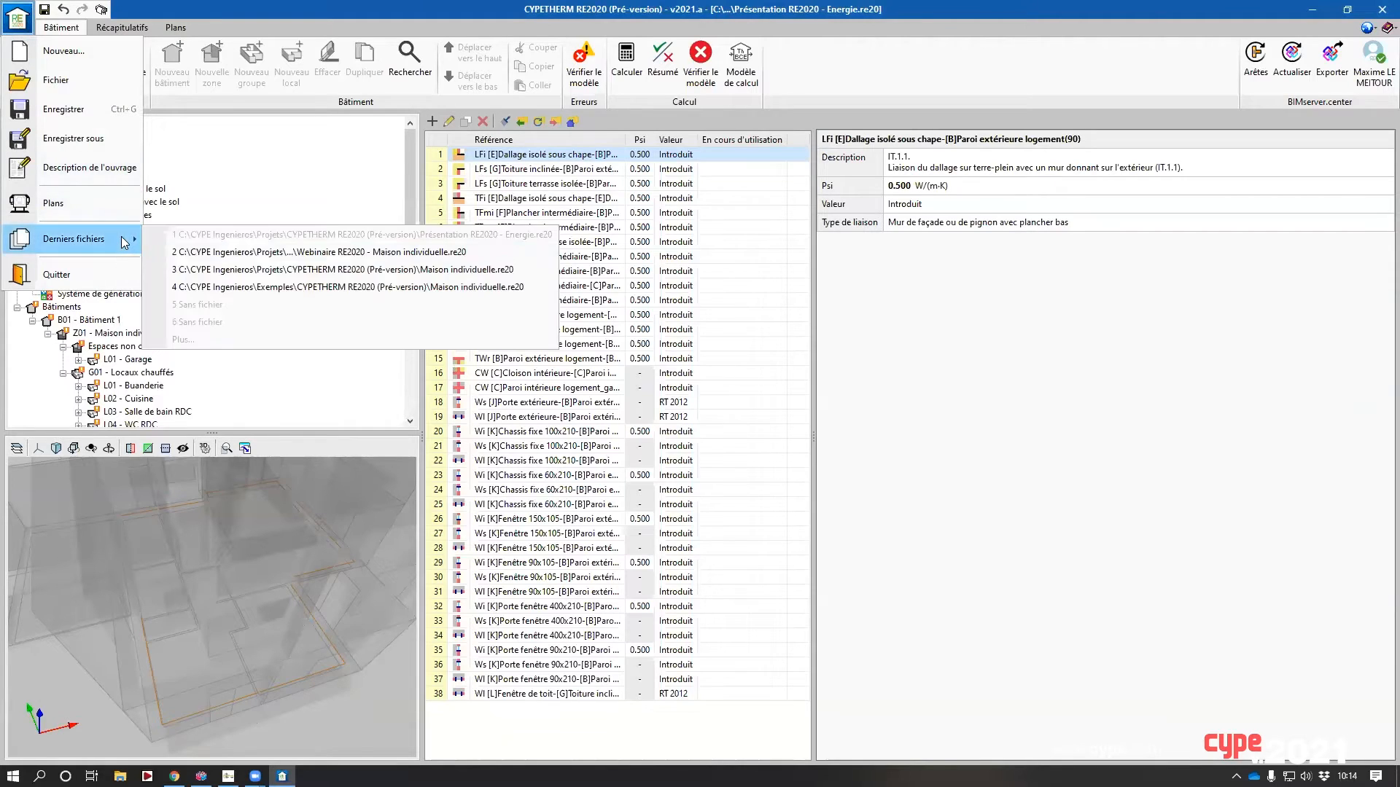
click(352, 252)
click(570, 425)
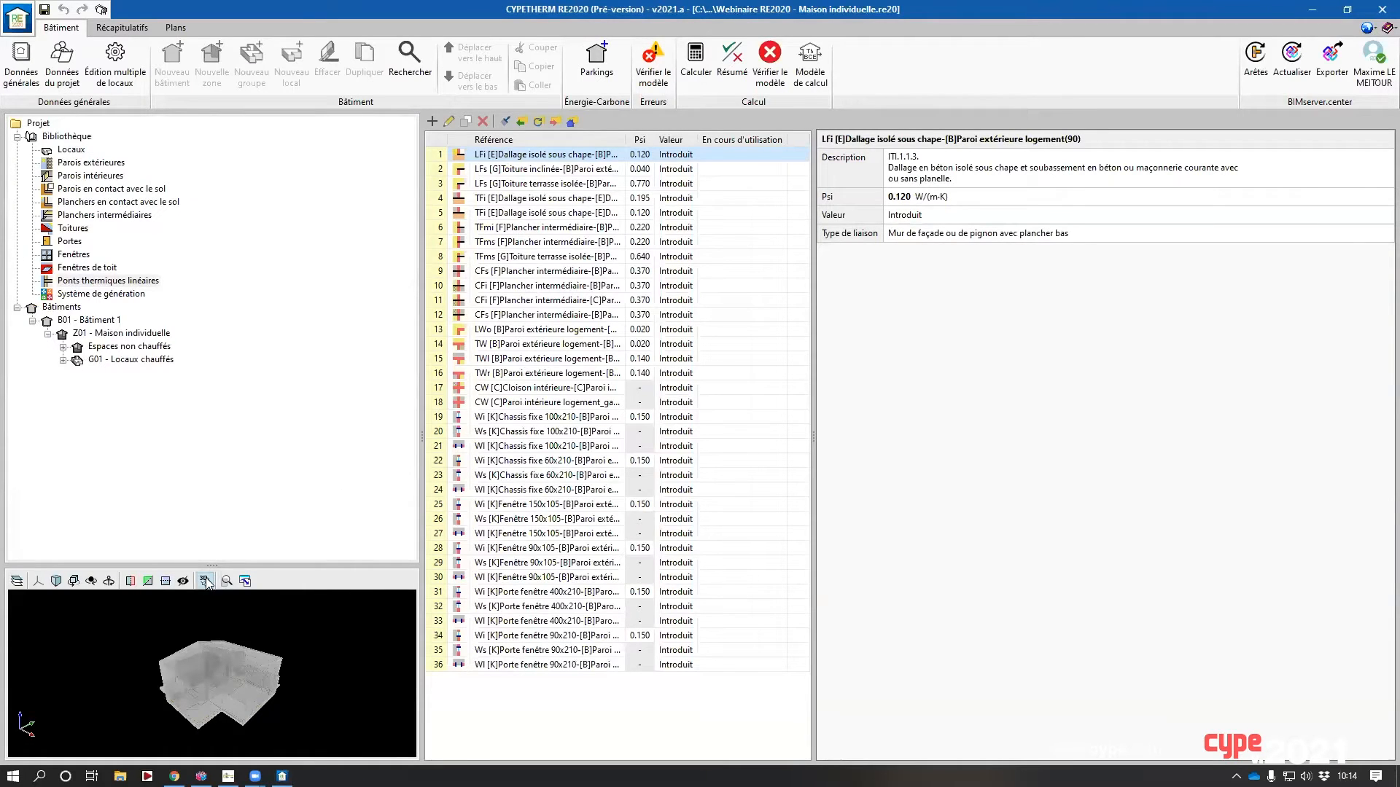
- Change the 3D view's background from black to grey and enlarge the view area
click(207, 581)
click(704, 417)
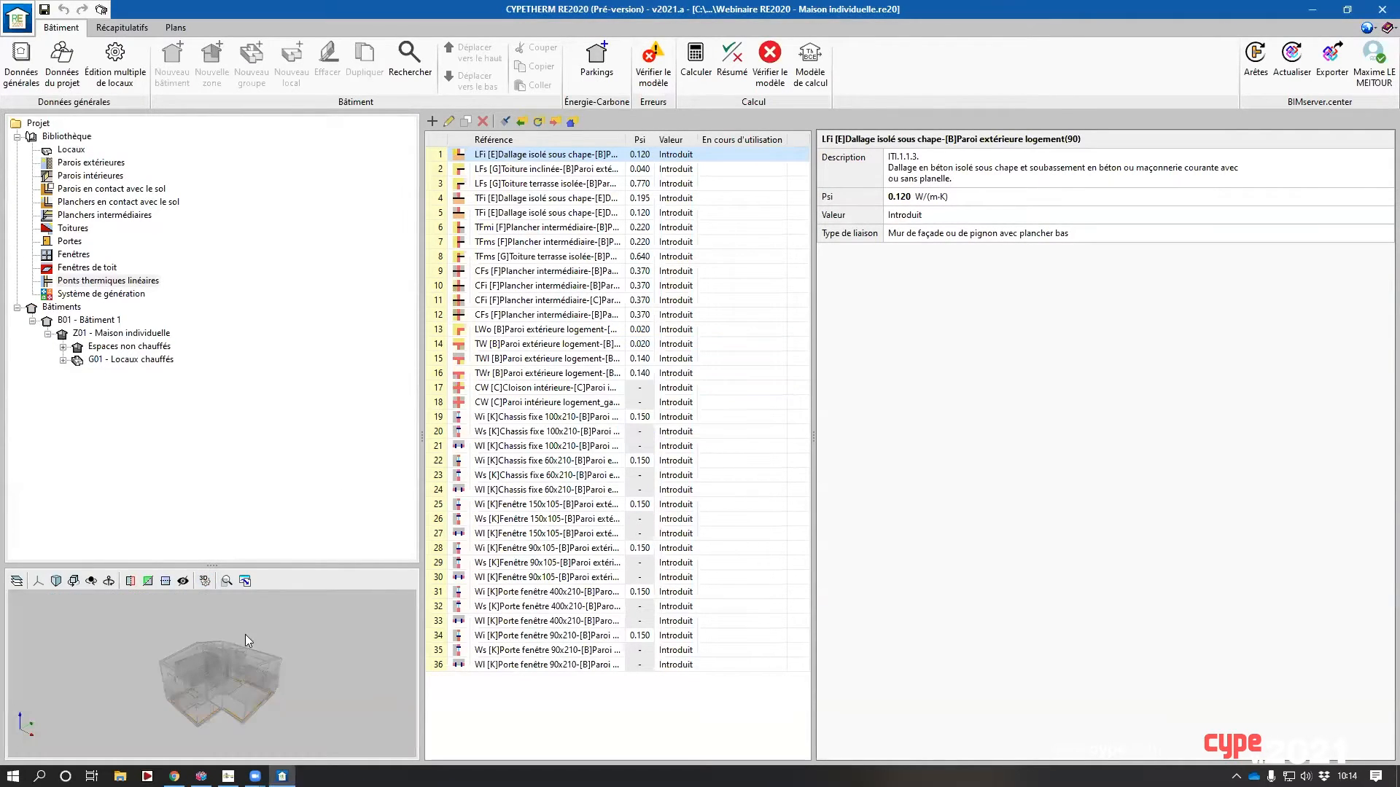
drag(212, 565, 231, 435)
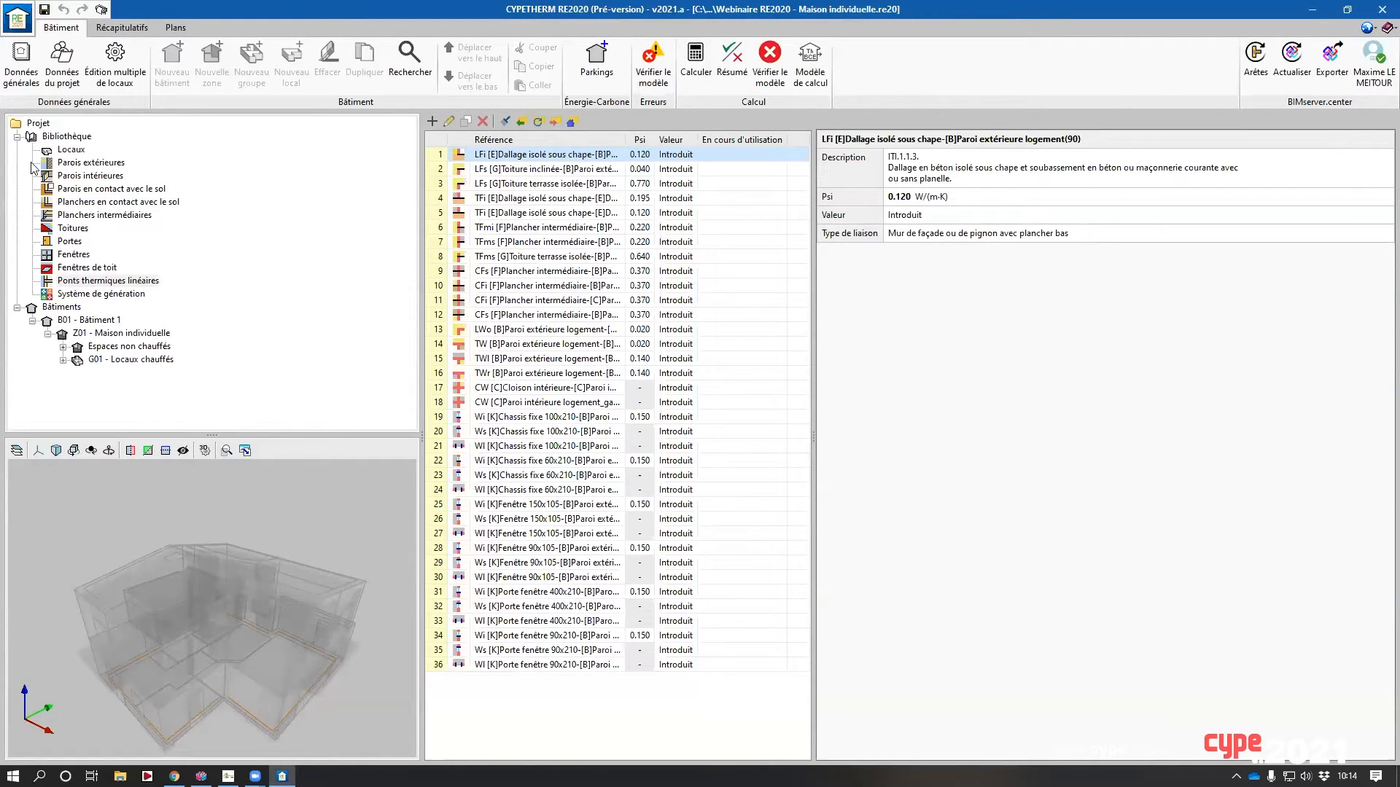
- Review the library's rooms, exterior and interior walls, ground floors, intermediate floors, roofs and windows in this project
click(64, 151)
click(91, 165)
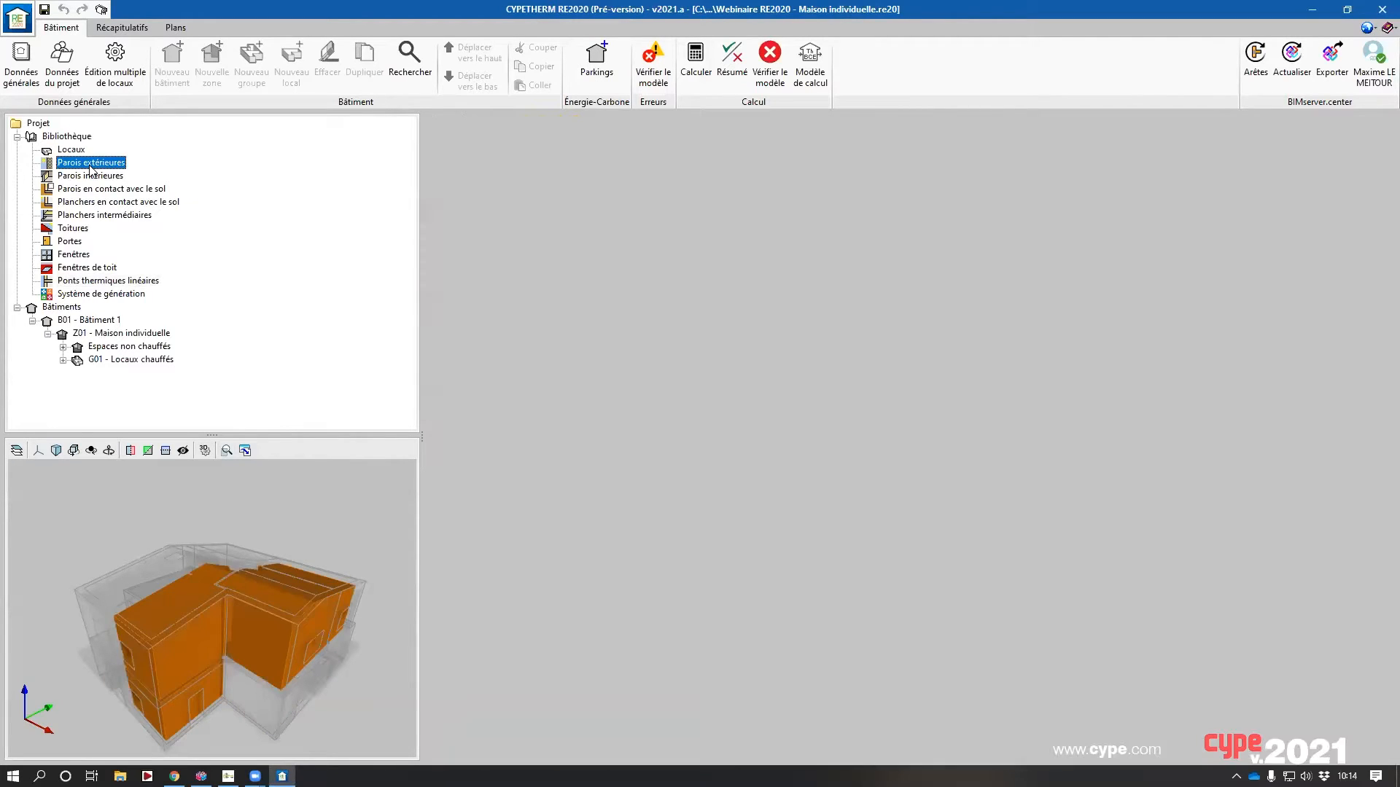
click(104, 178)
click(111, 202)
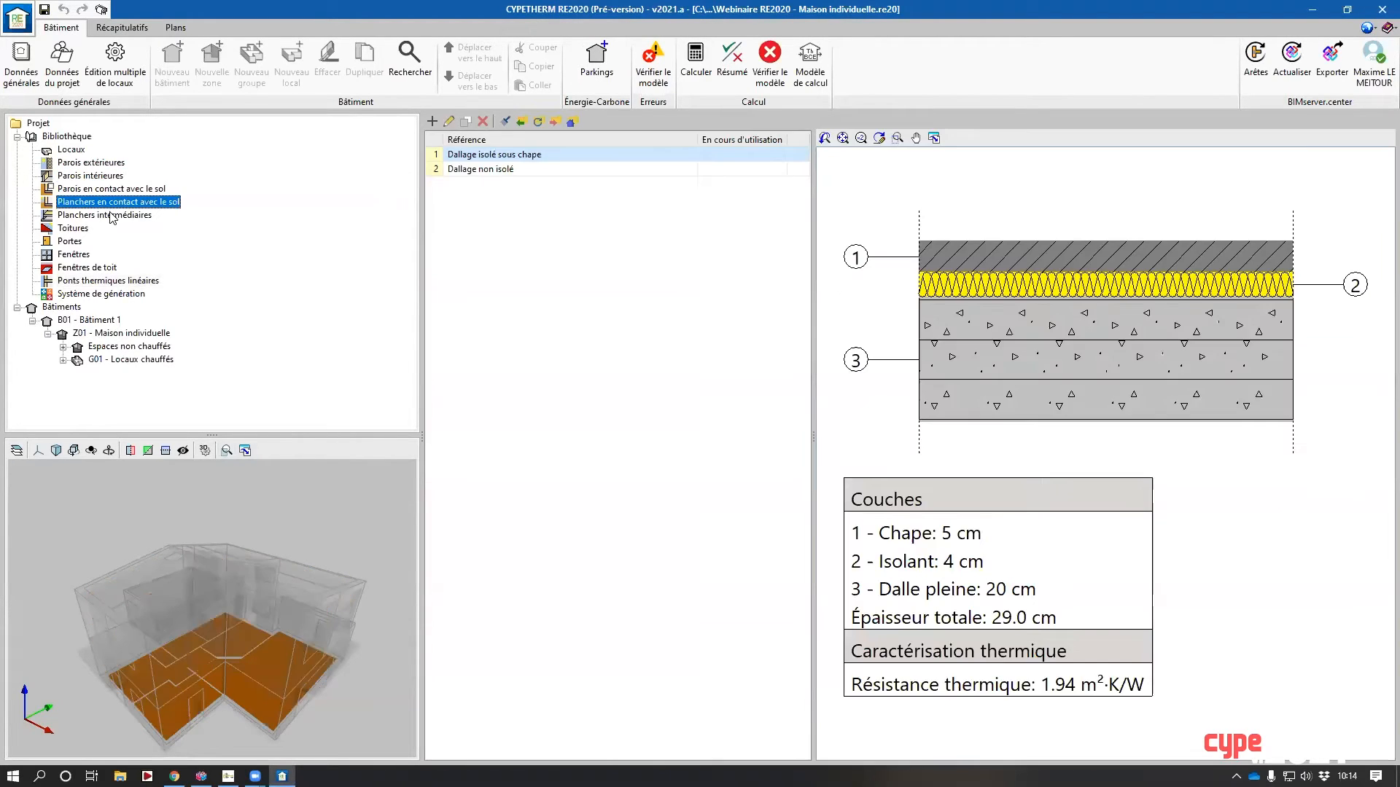
click(111, 215)
click(94, 229)
click(80, 255)
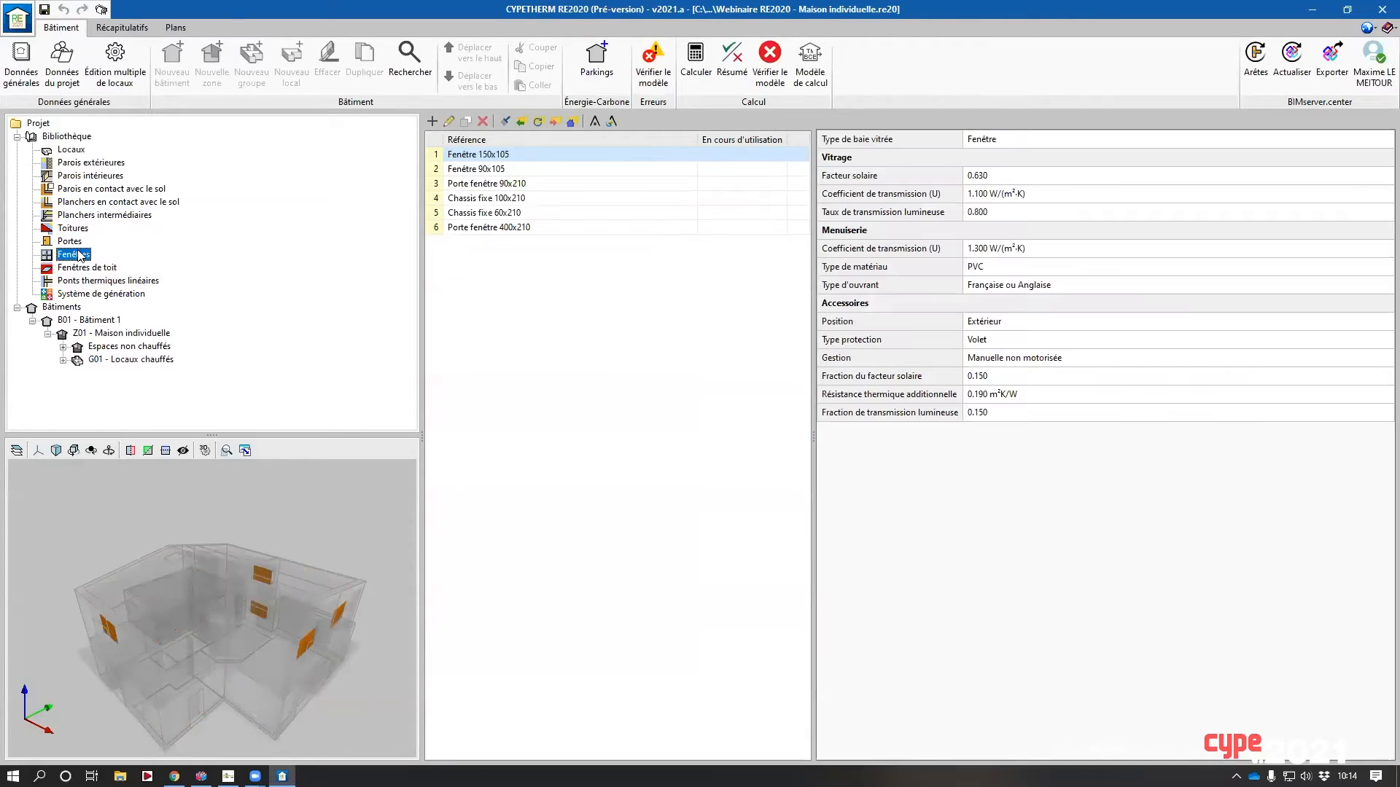
- Inspect Bâtiment 1's photovoltaic system with its SOLTERRE micro PV collector, and check the building's lift list
click(66, 320)
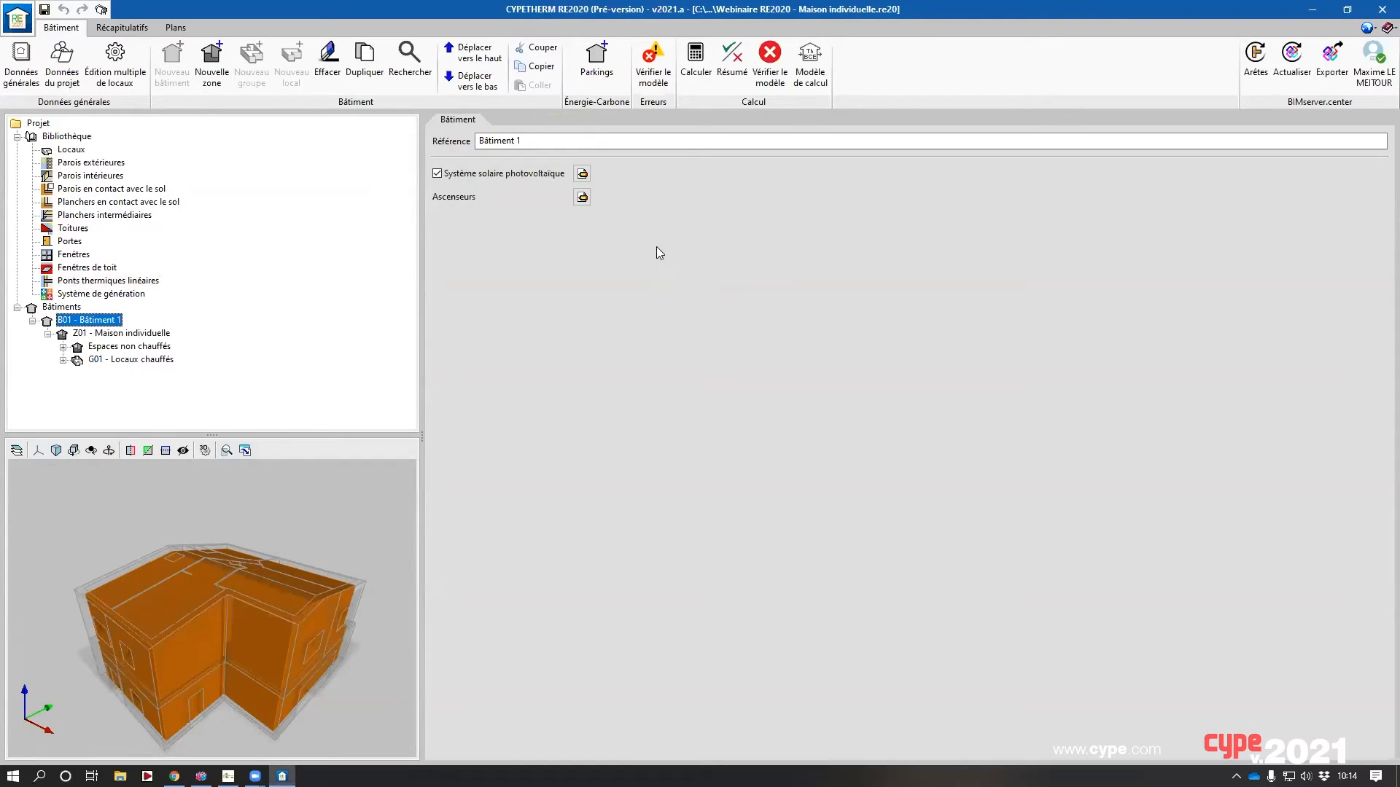
click(582, 174)
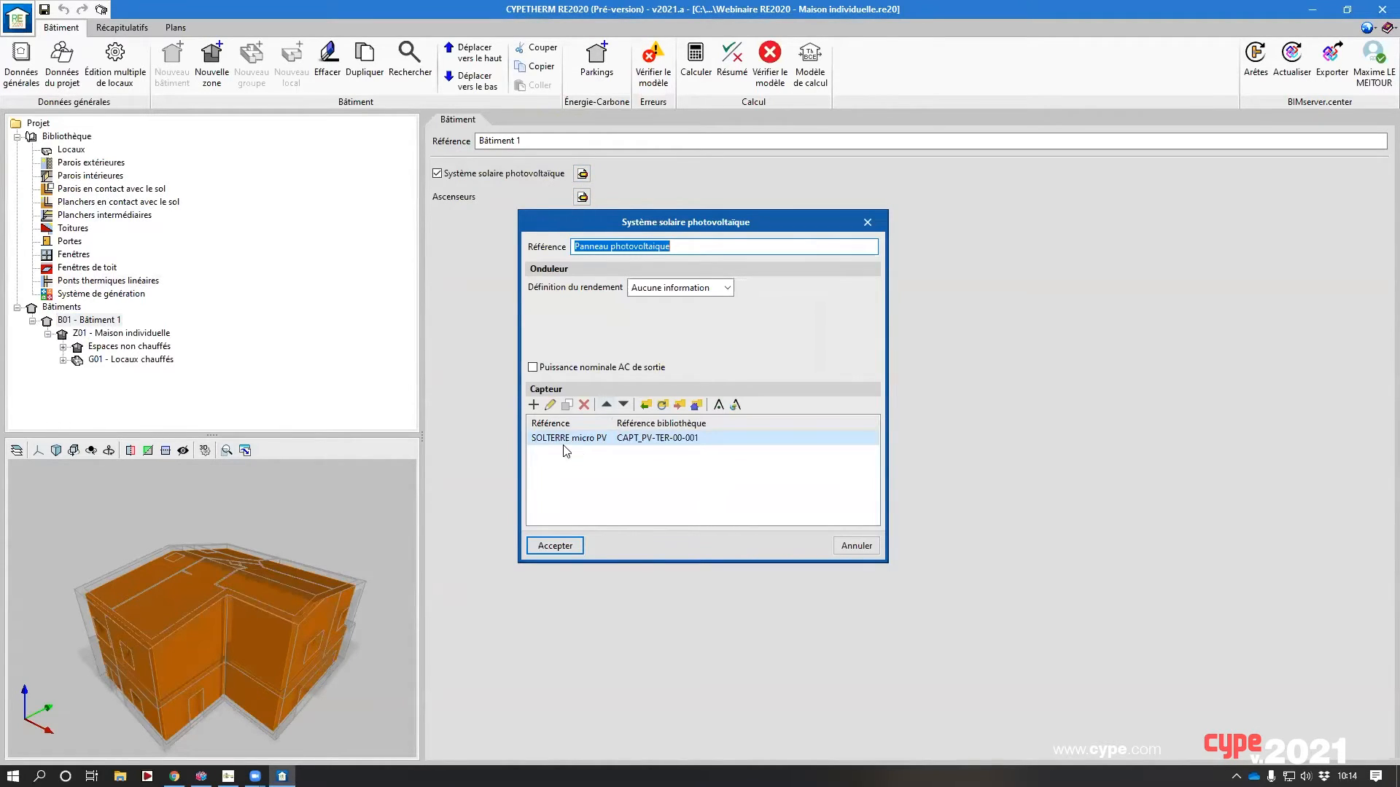
double_click(639, 438)
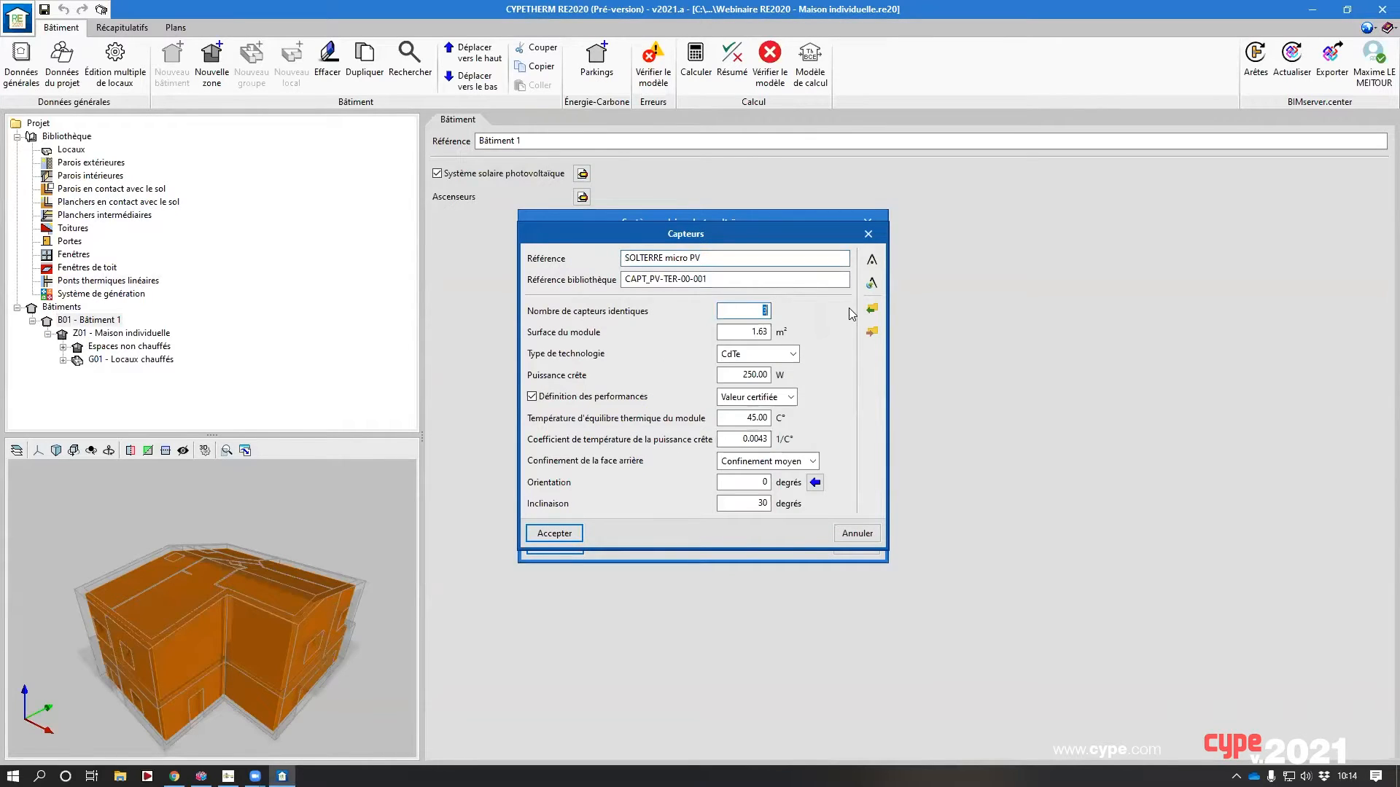
key(Return)
key(Return)
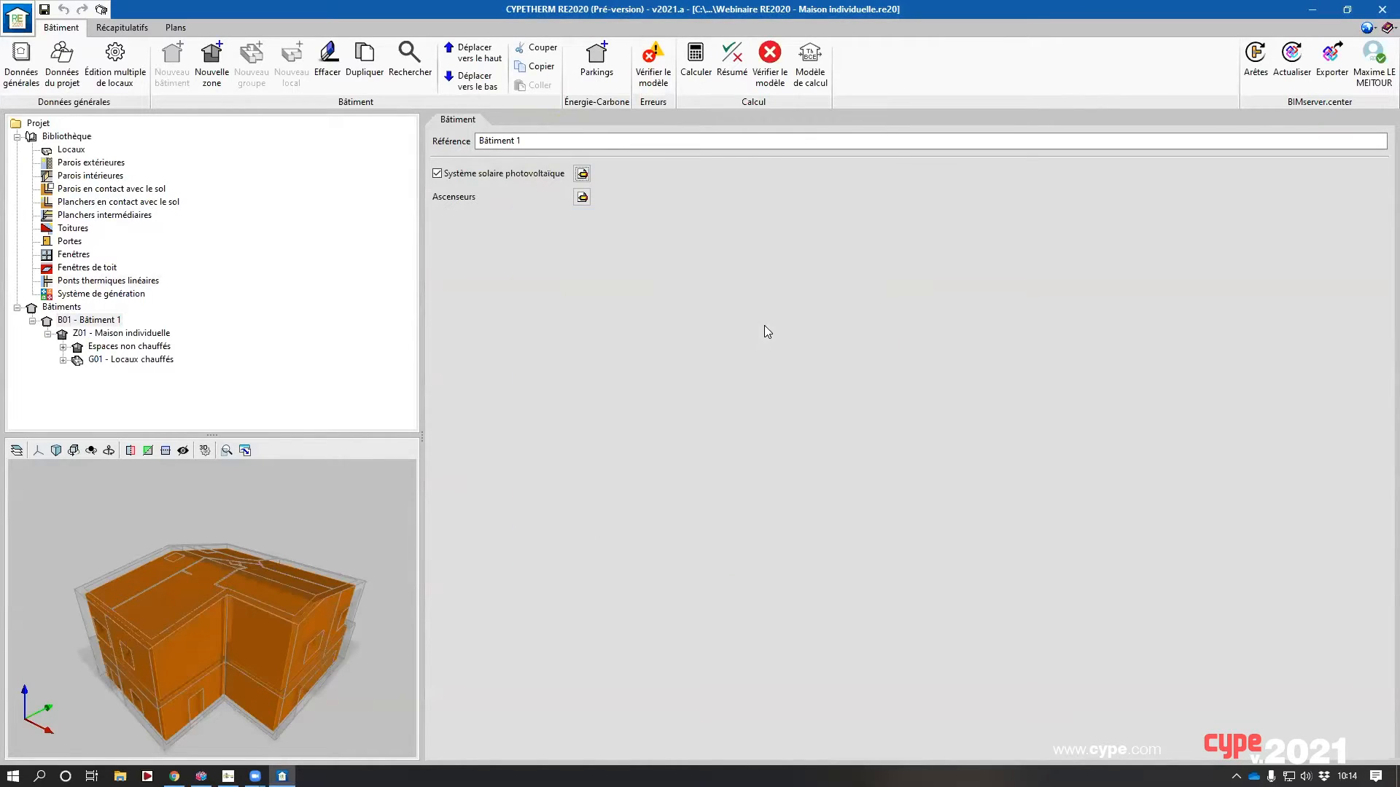
click(582, 198)
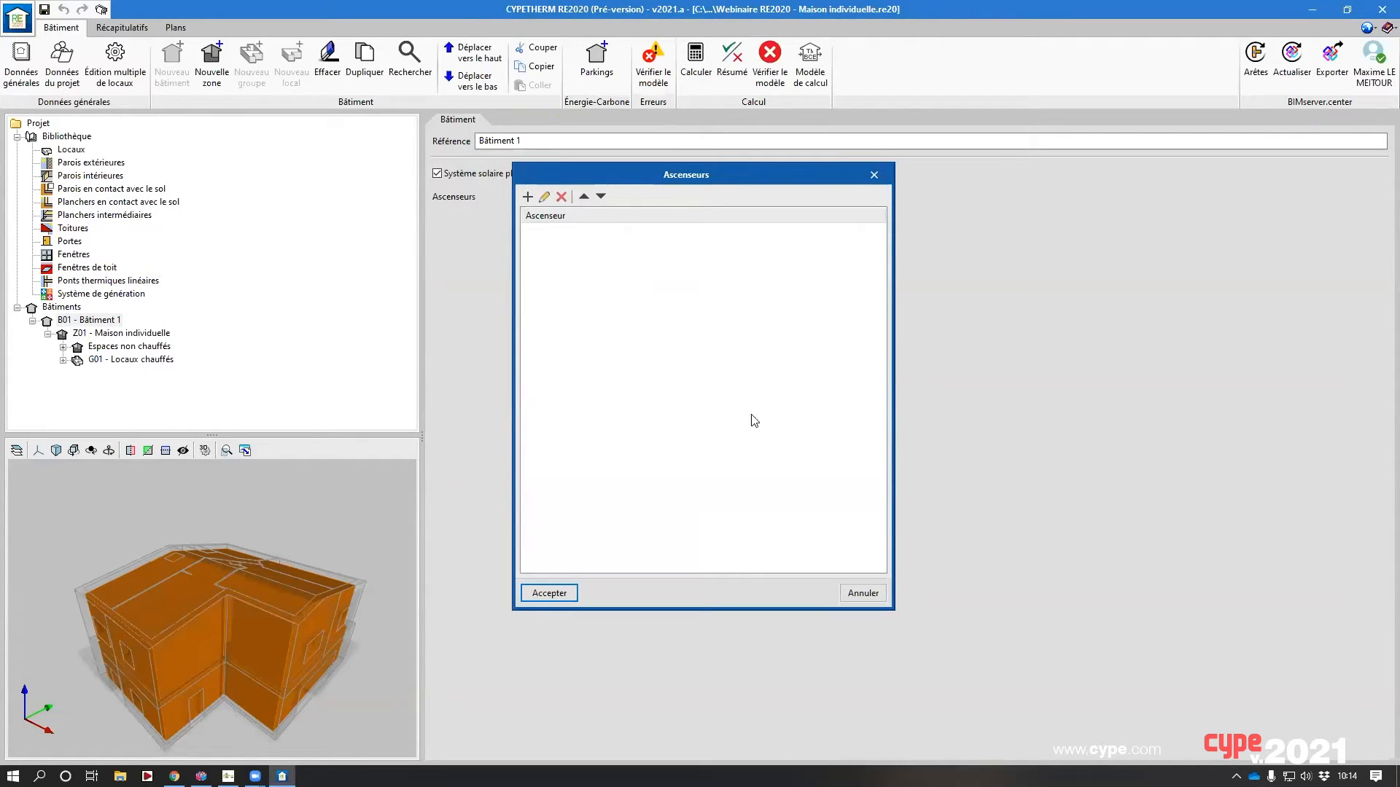
click(878, 180)
- Inspect the Maison individuelle zone's data and the ventilation type of its CTA
click(131, 336)
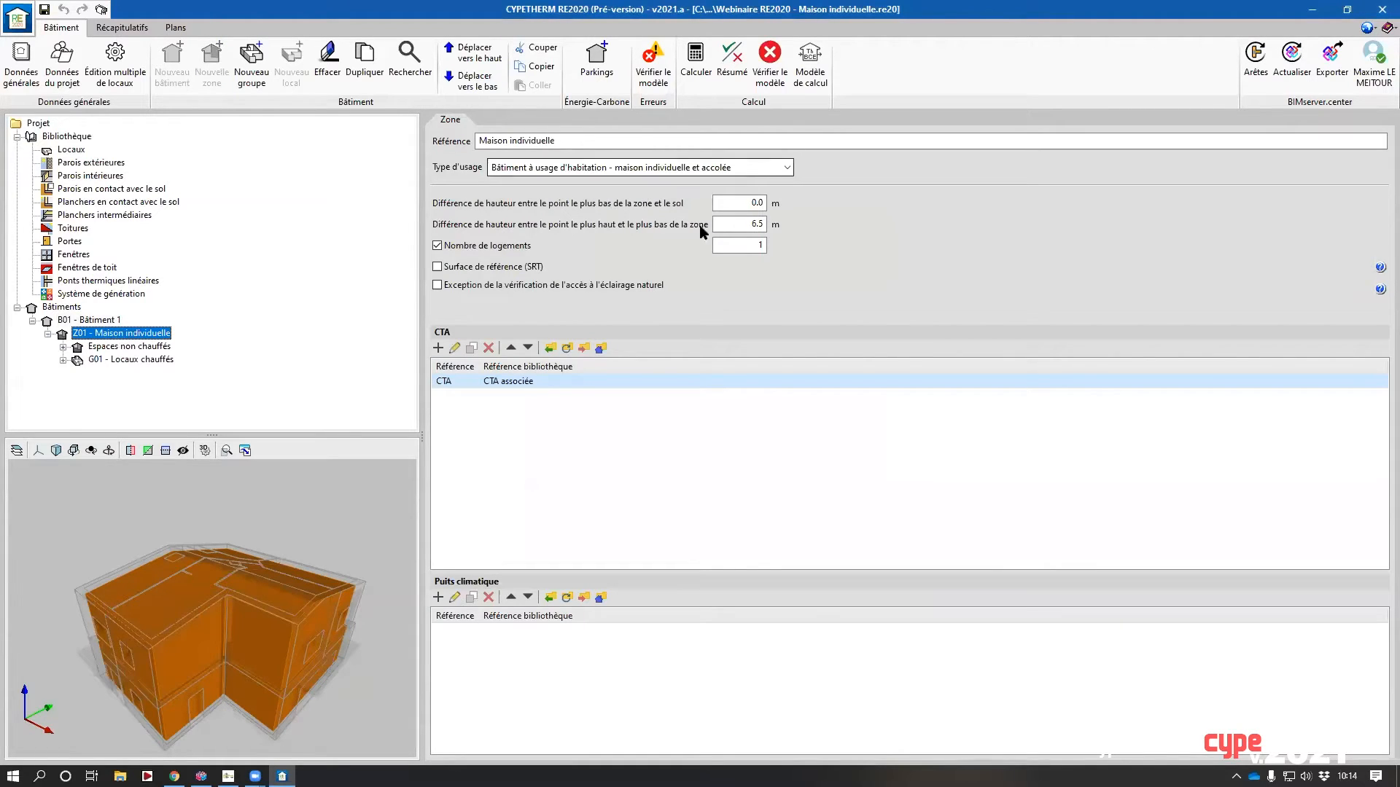
double_click(537, 386)
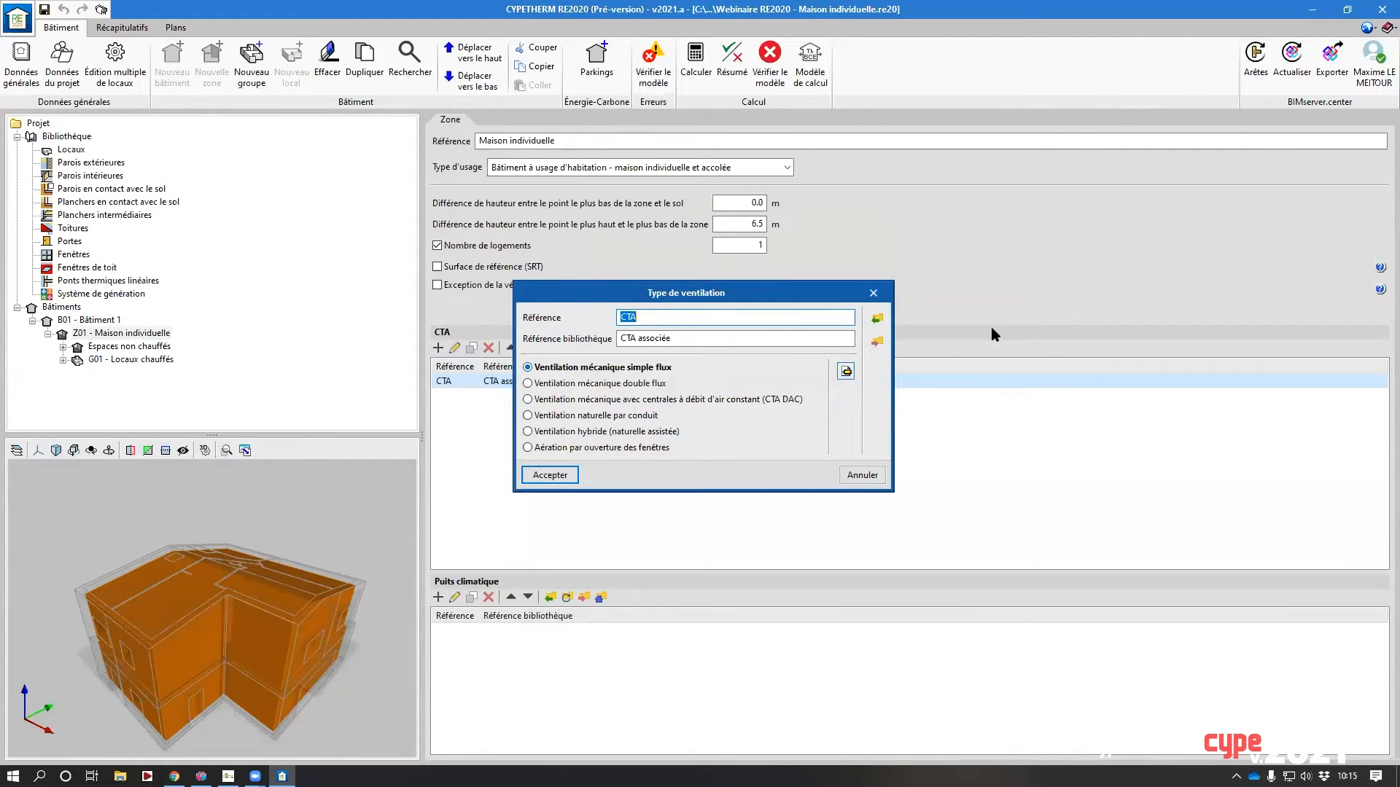
click(873, 293)
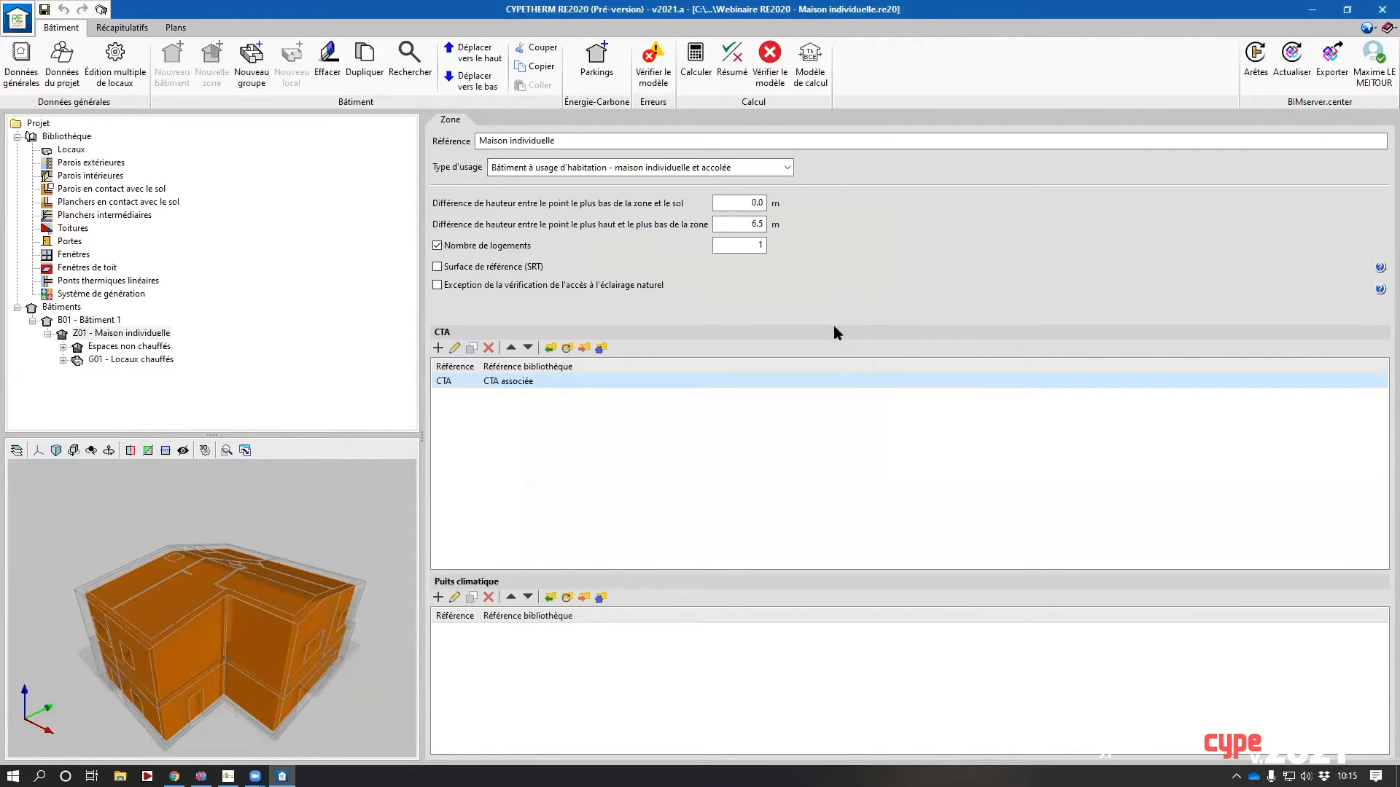
- Examine the room data of the unheated Garage and of Chambre 2 among the heated rooms, including surface and net volume
double_click(75, 351)
click(120, 360)
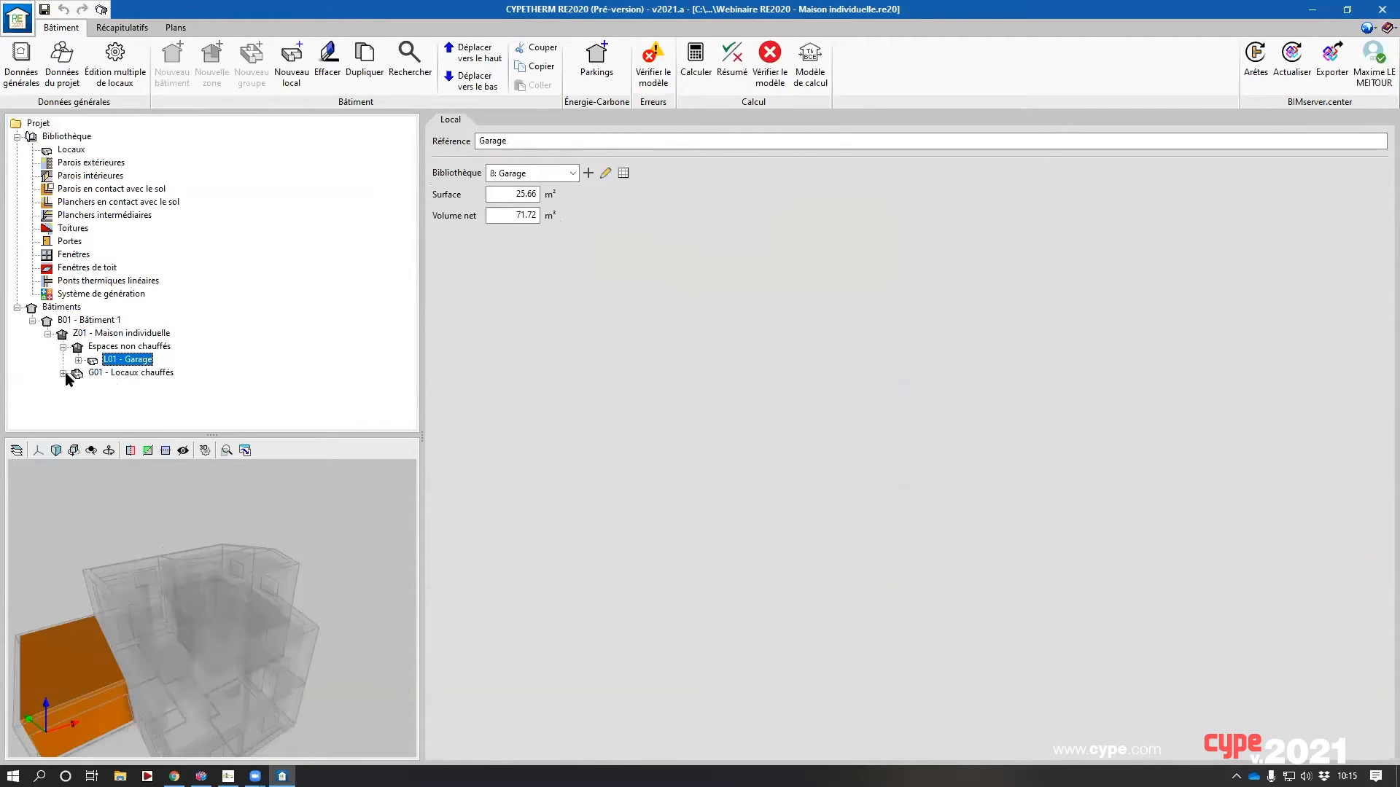
click(63, 373)
click(146, 412)
click(141, 373)
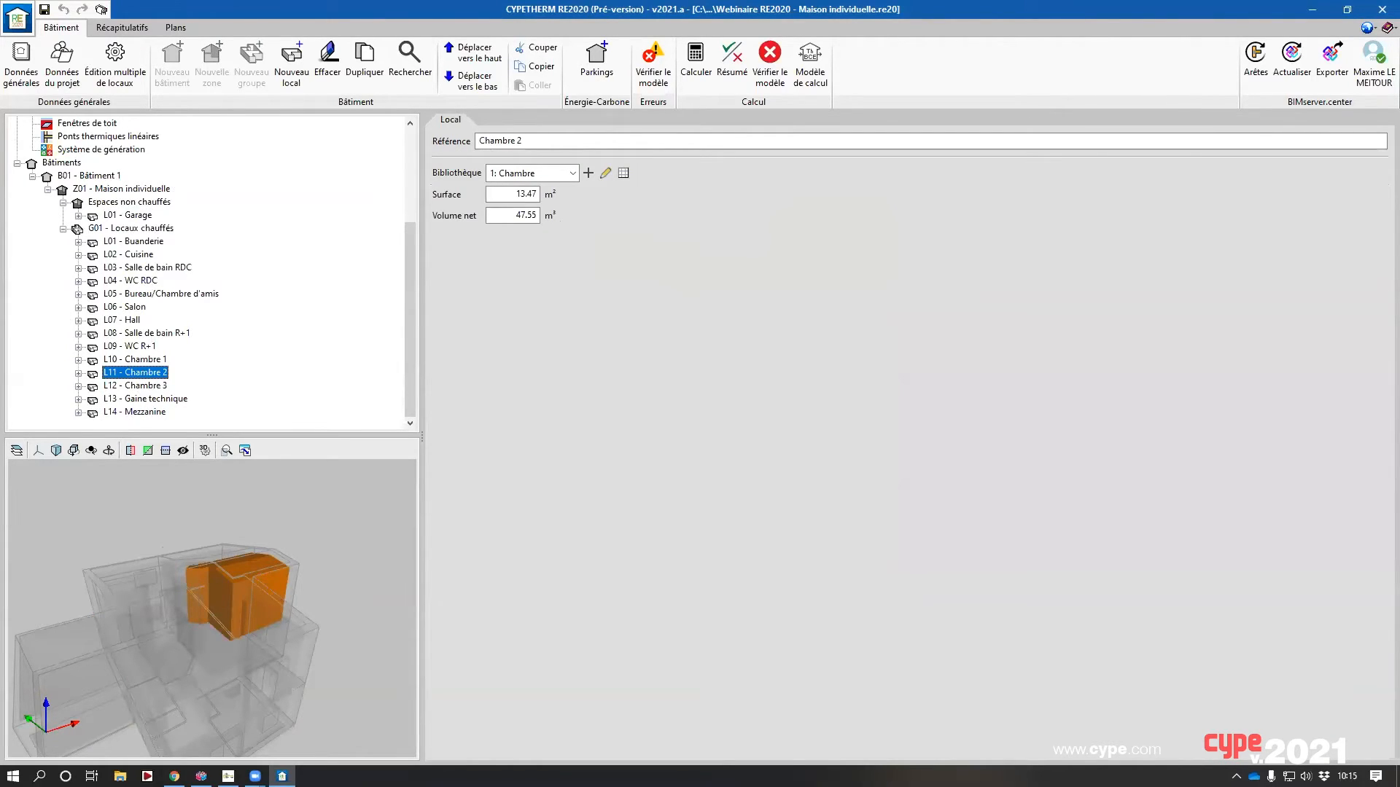
click(511, 194)
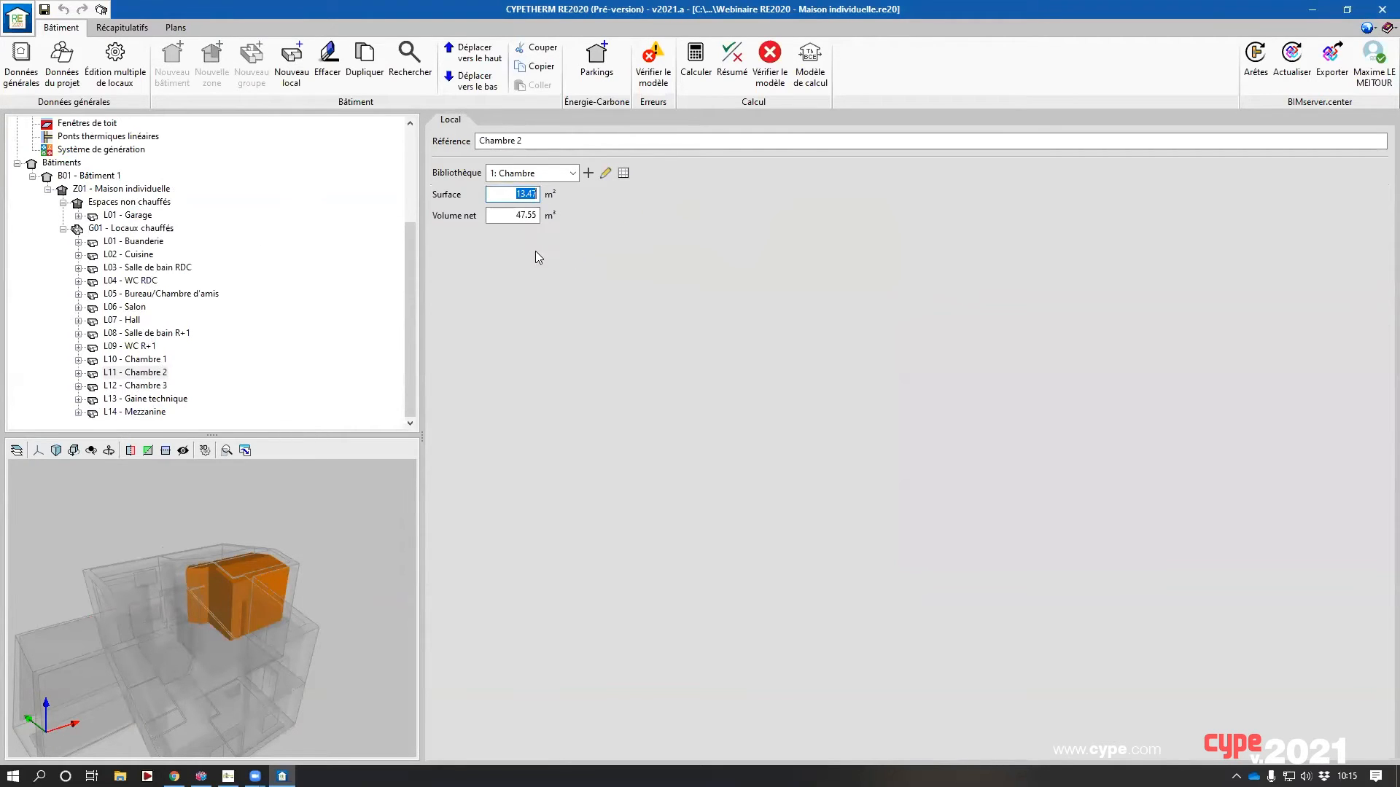
- Examine the vertical walls and the floors defined in Chambre 2
click(78, 374)
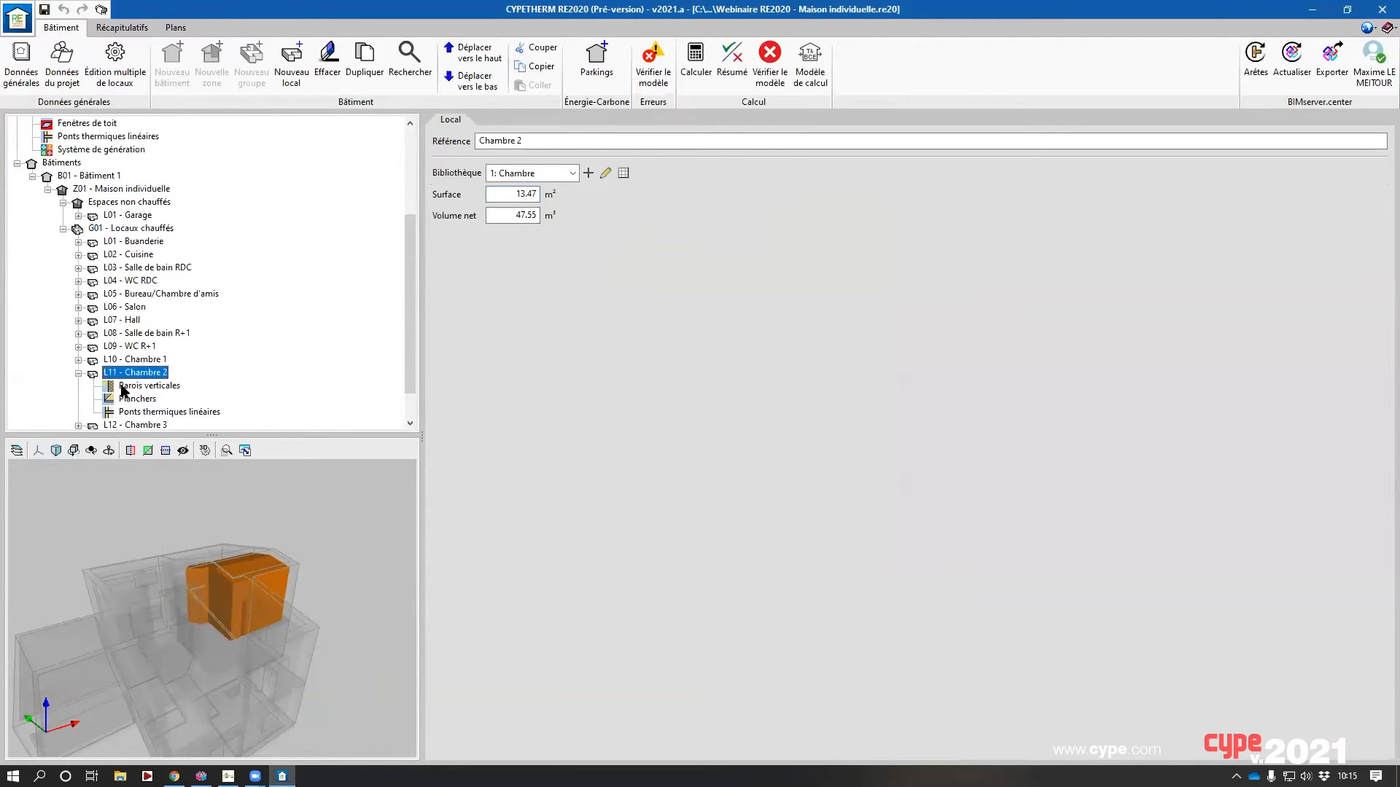
click(148, 386)
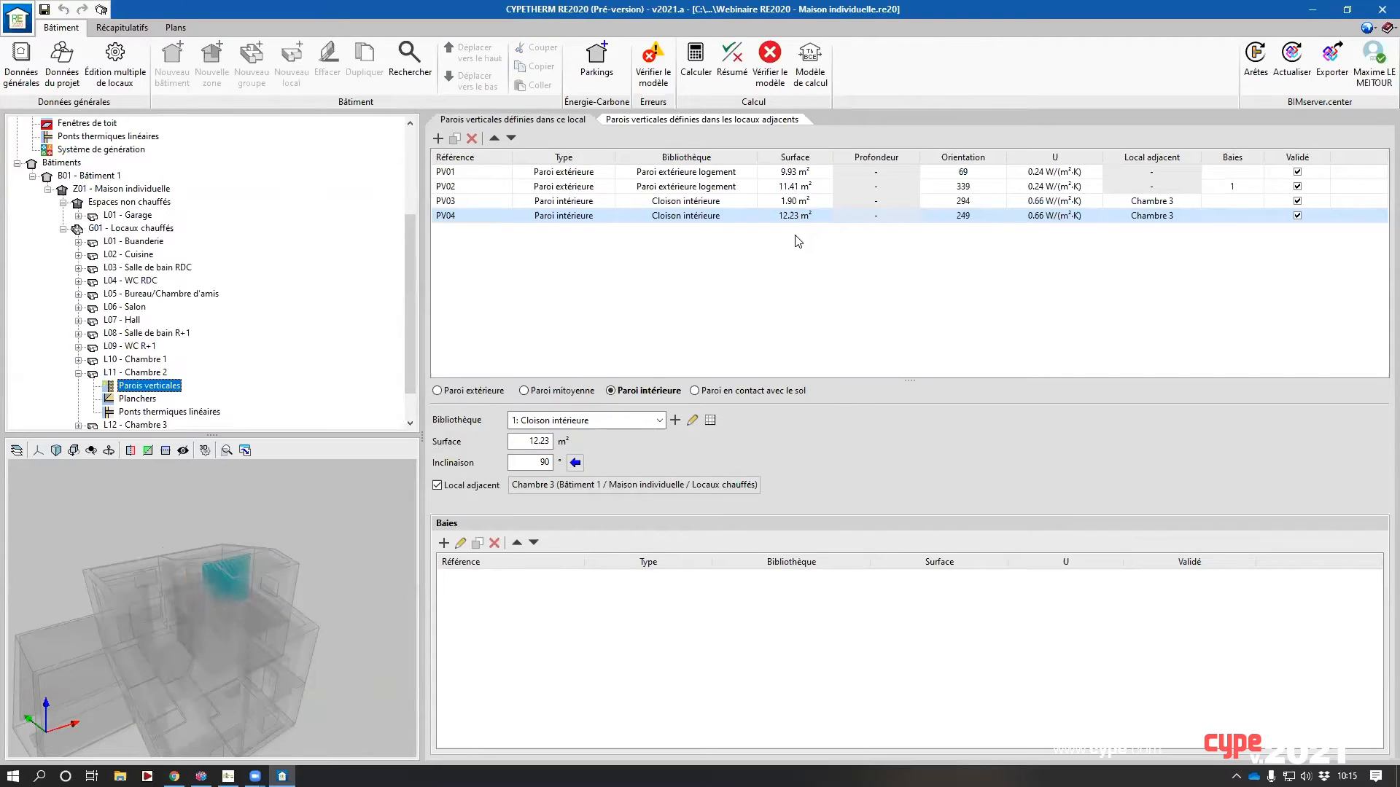
click(138, 398)
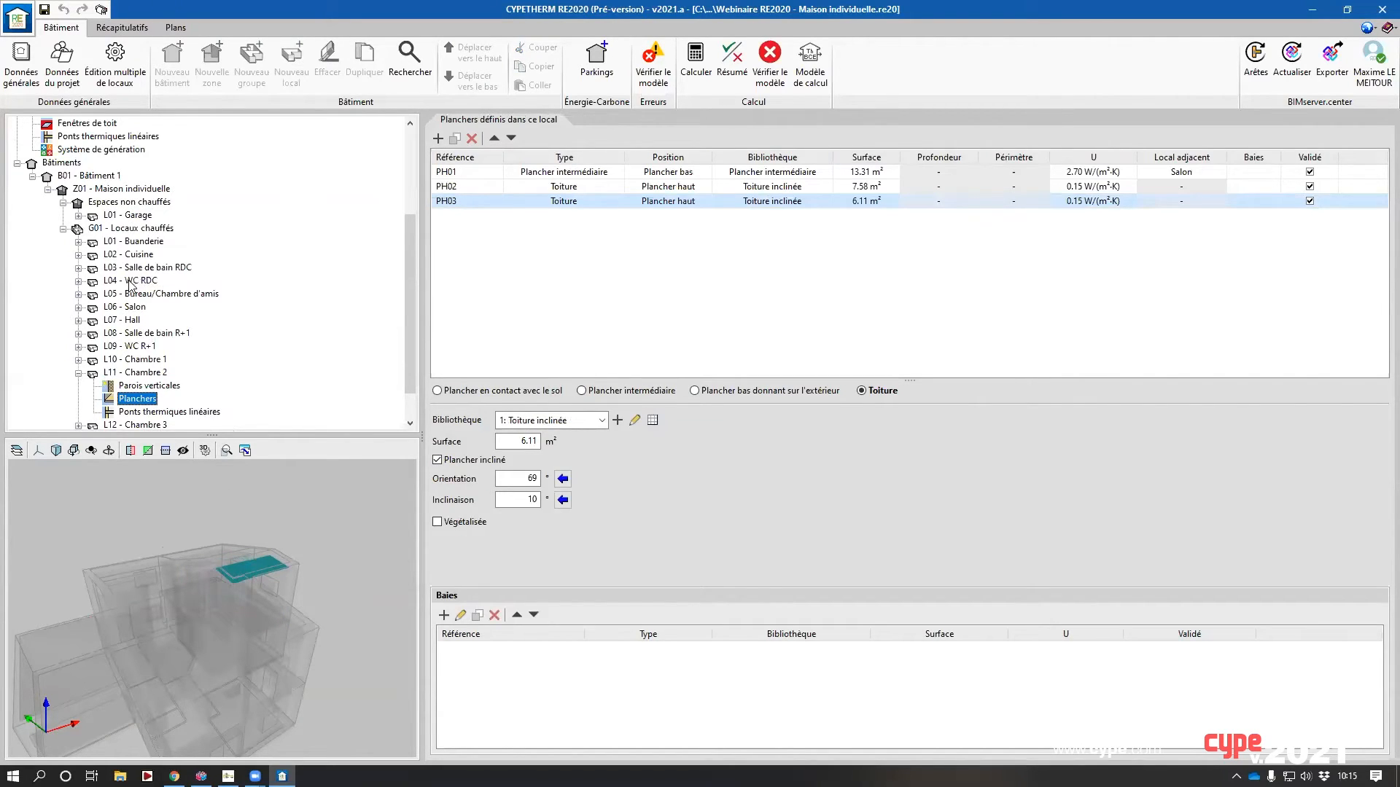
- Inspect the data of the heated rooms group (Locaux chauffés) and the settings of its ventilation system
click(78, 373)
click(127, 230)
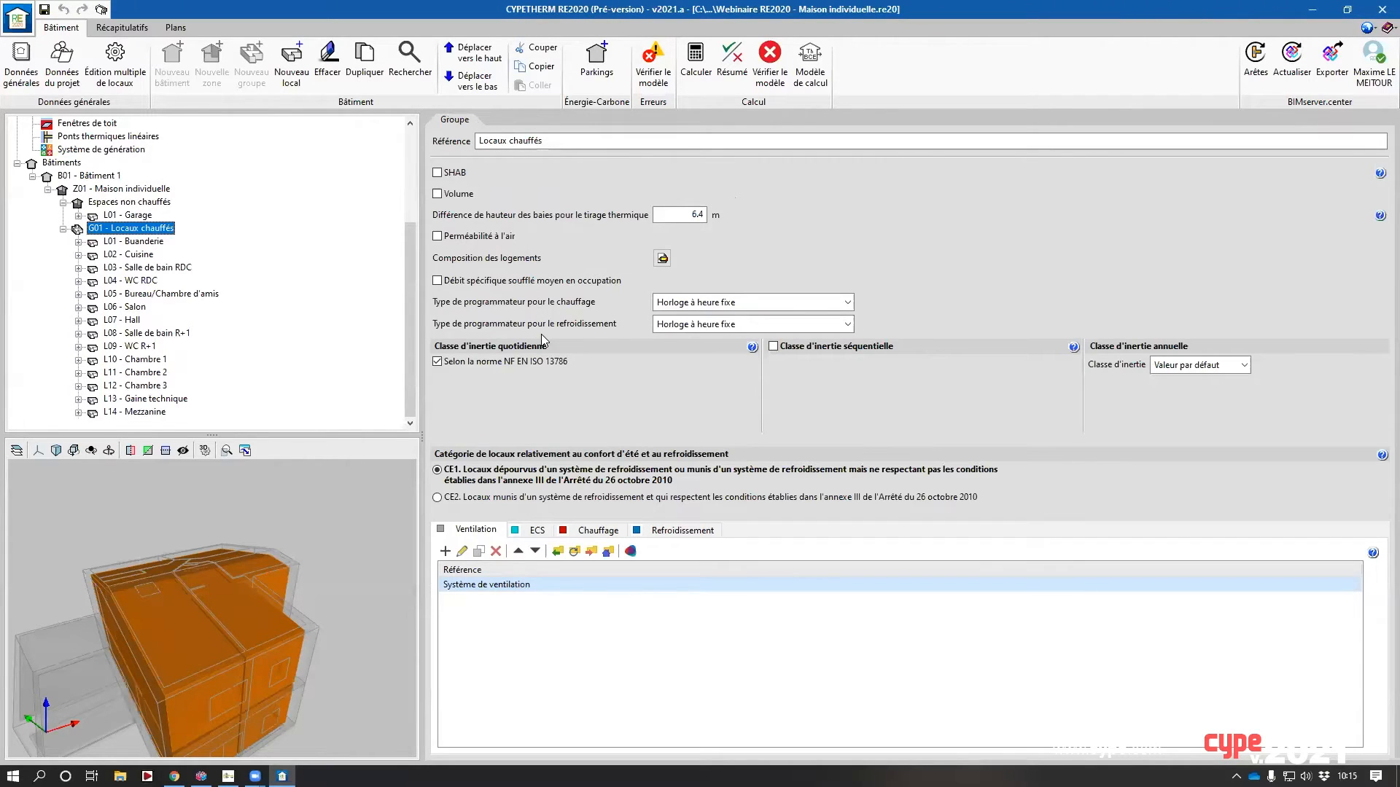
double_click(510, 585)
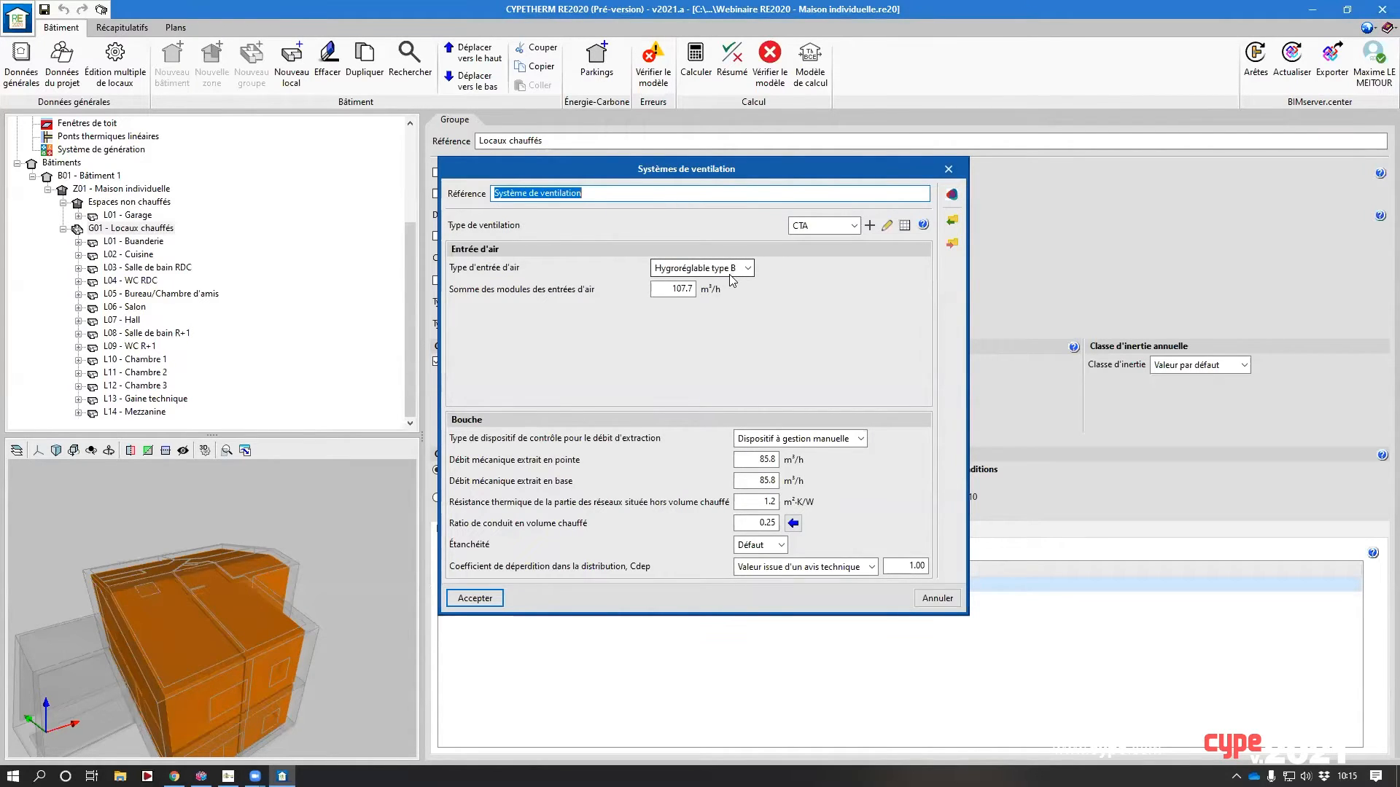
key(Return)
- Examine the group distribution and generation settings of the heated rooms' domestic hot water system
click(536, 530)
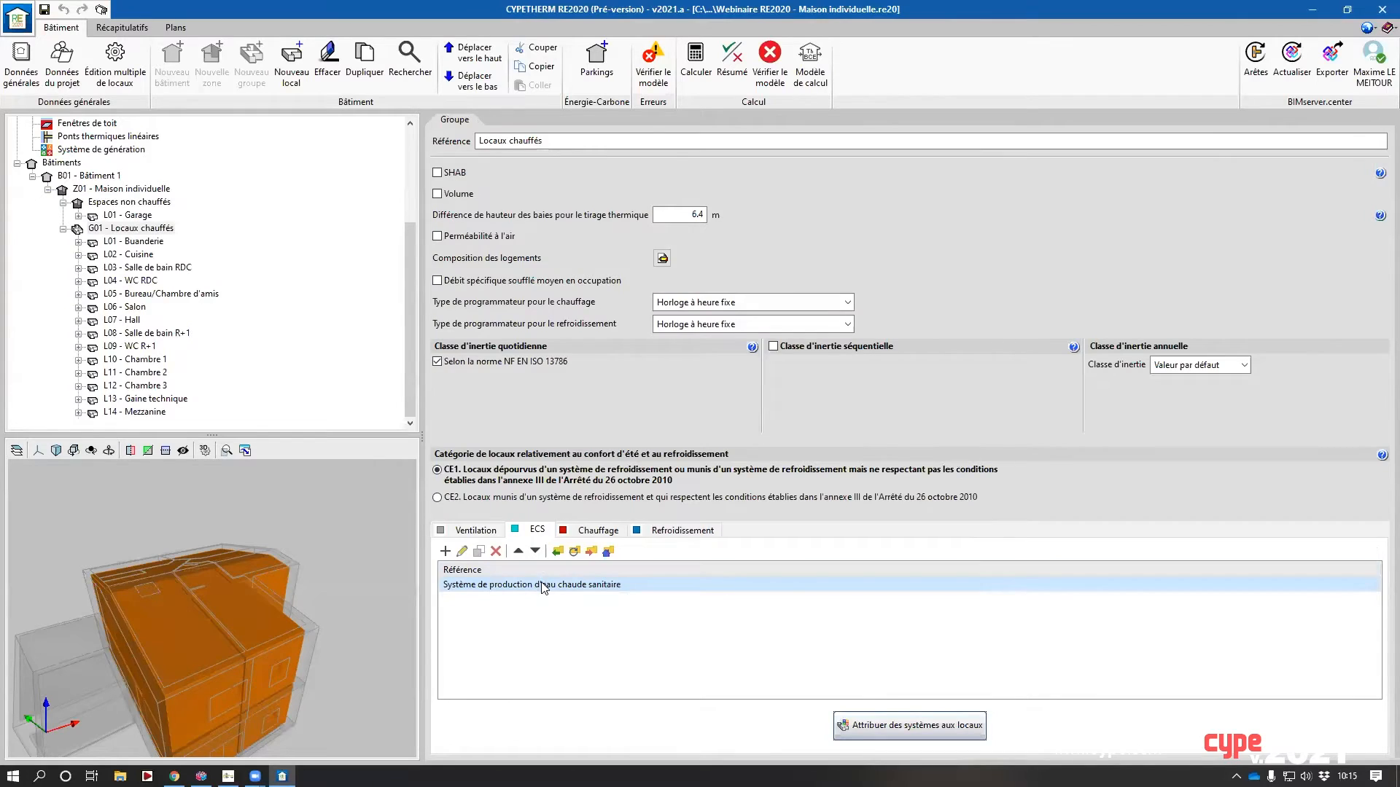
double_click(543, 584)
click(439, 338)
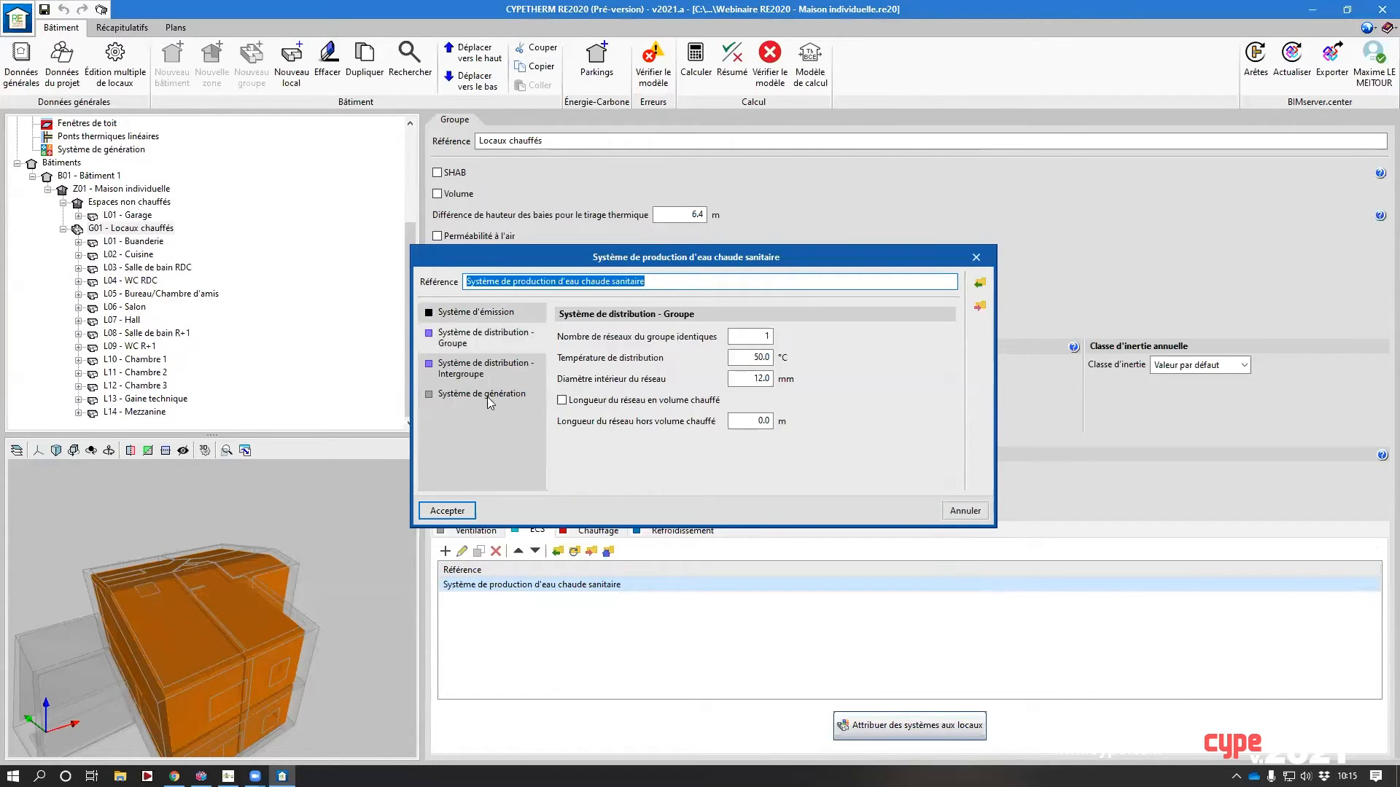
click(483, 394)
key(Return)
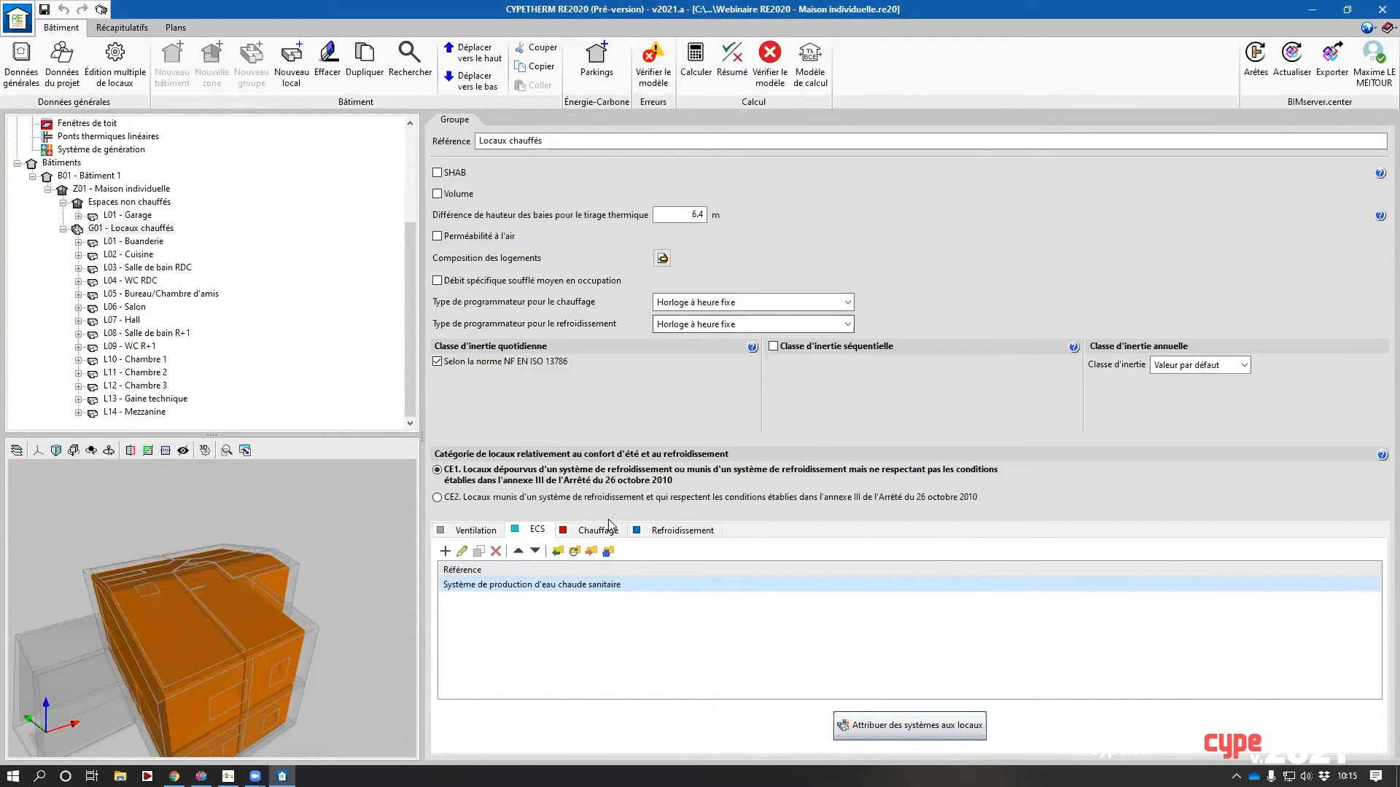
- Examine the emission and generation settings of the heated rooms' heating system
click(598, 530)
double_click(492, 586)
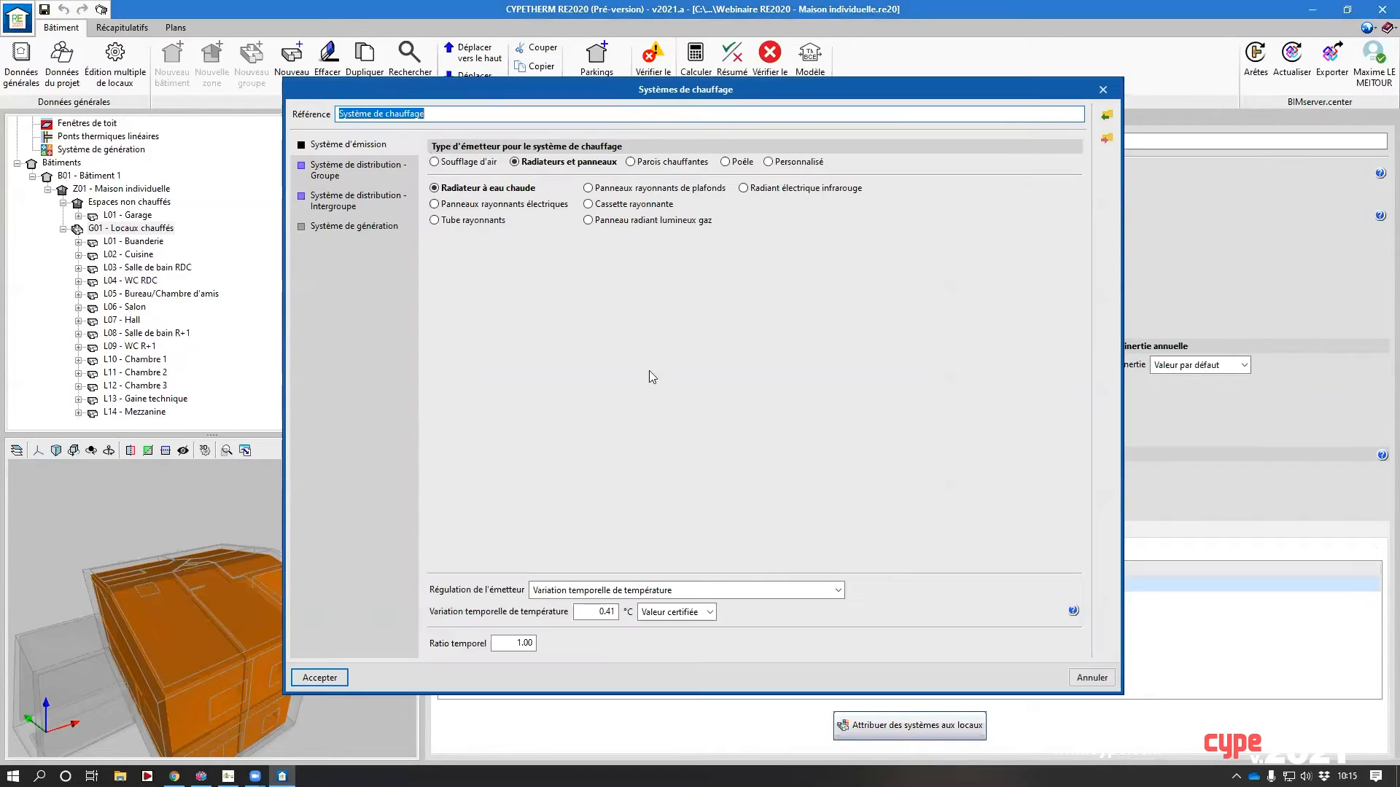
click(354, 228)
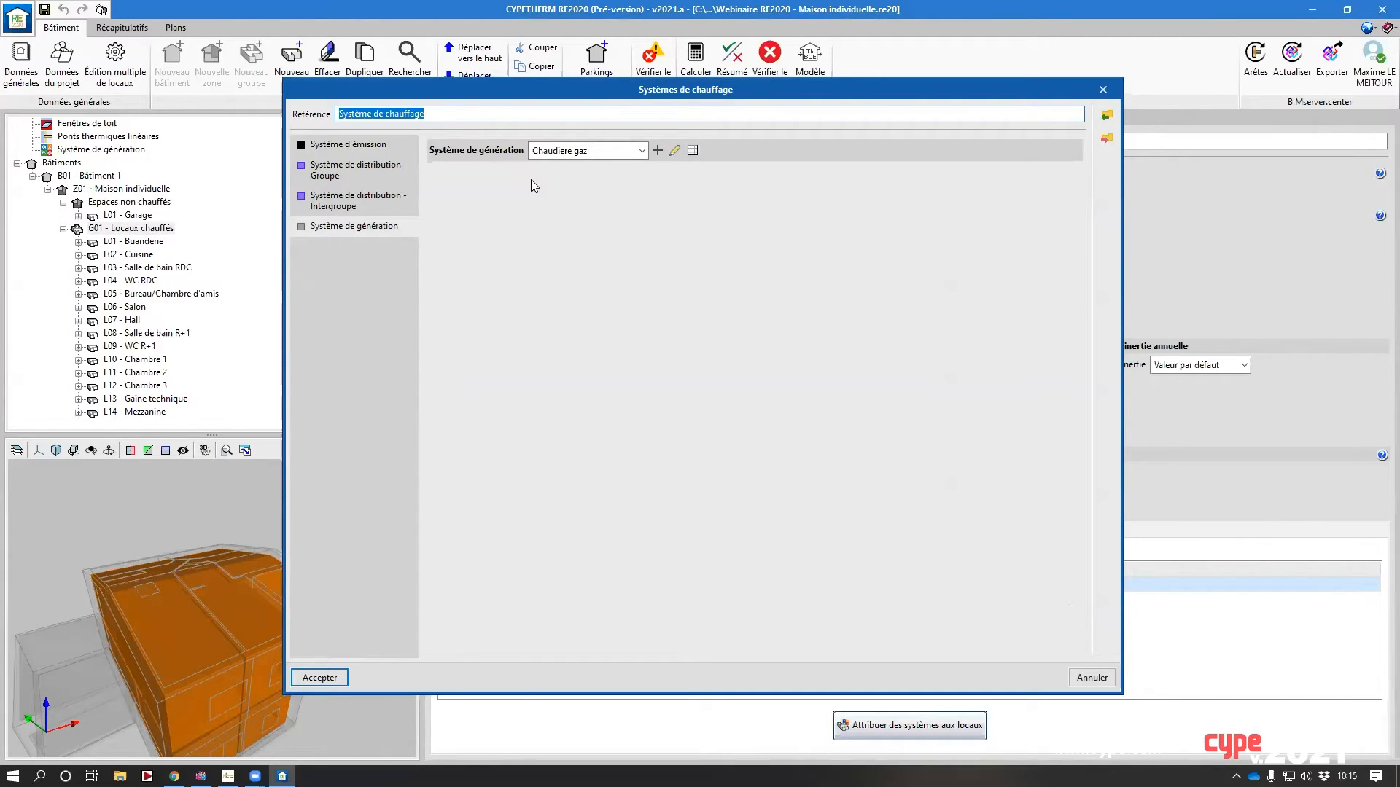
key(Return)
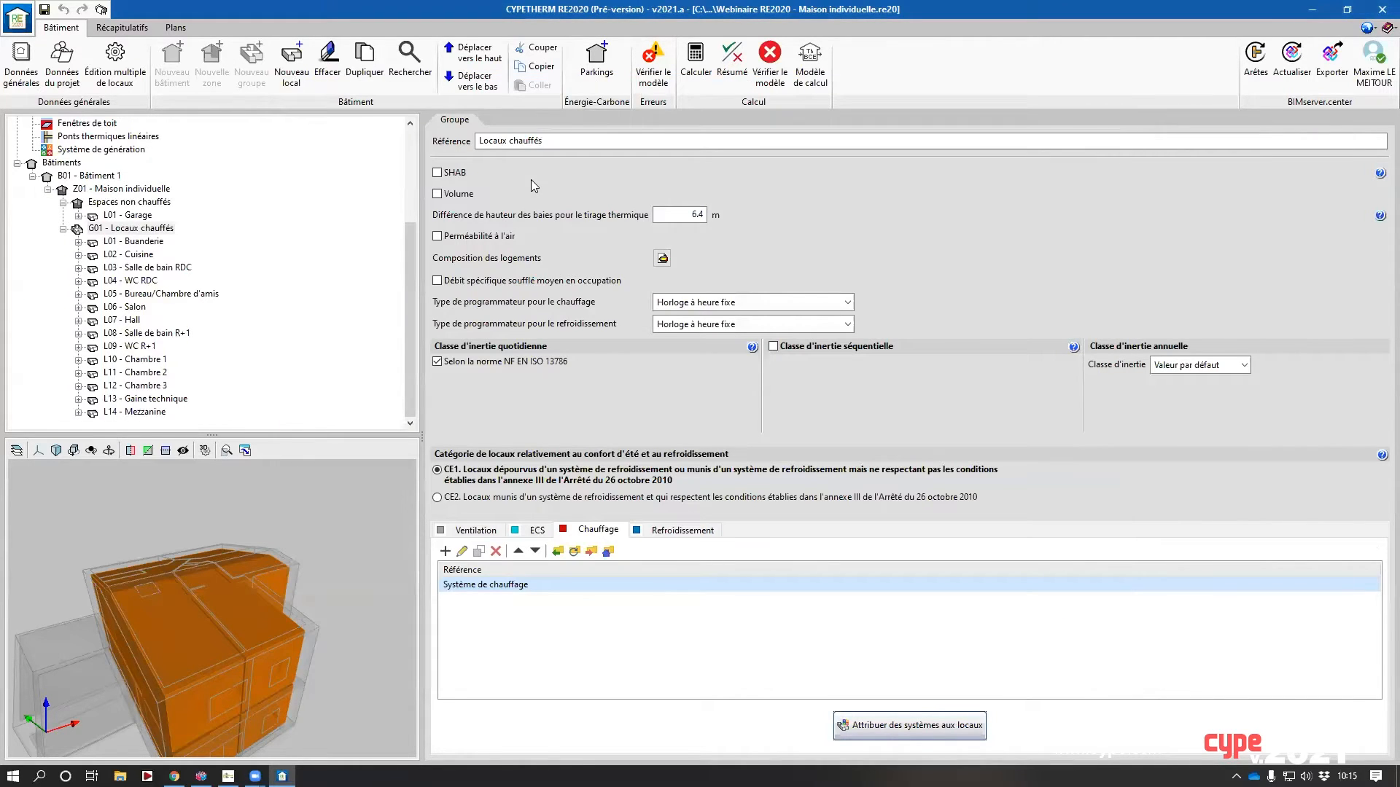
- Run the combined Bbio, Cep, Tic and DIES calculation and close its summary
click(696, 64)
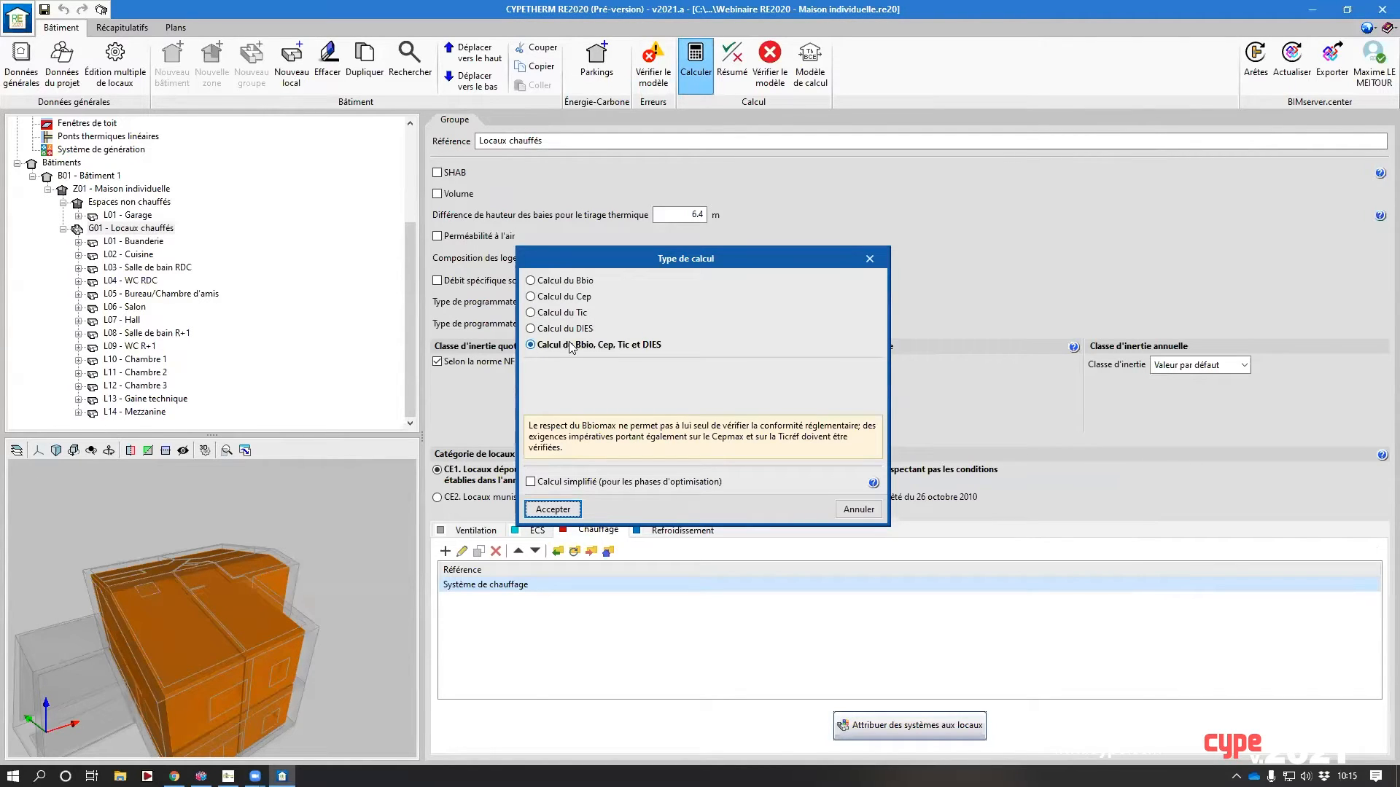
click(552, 509)
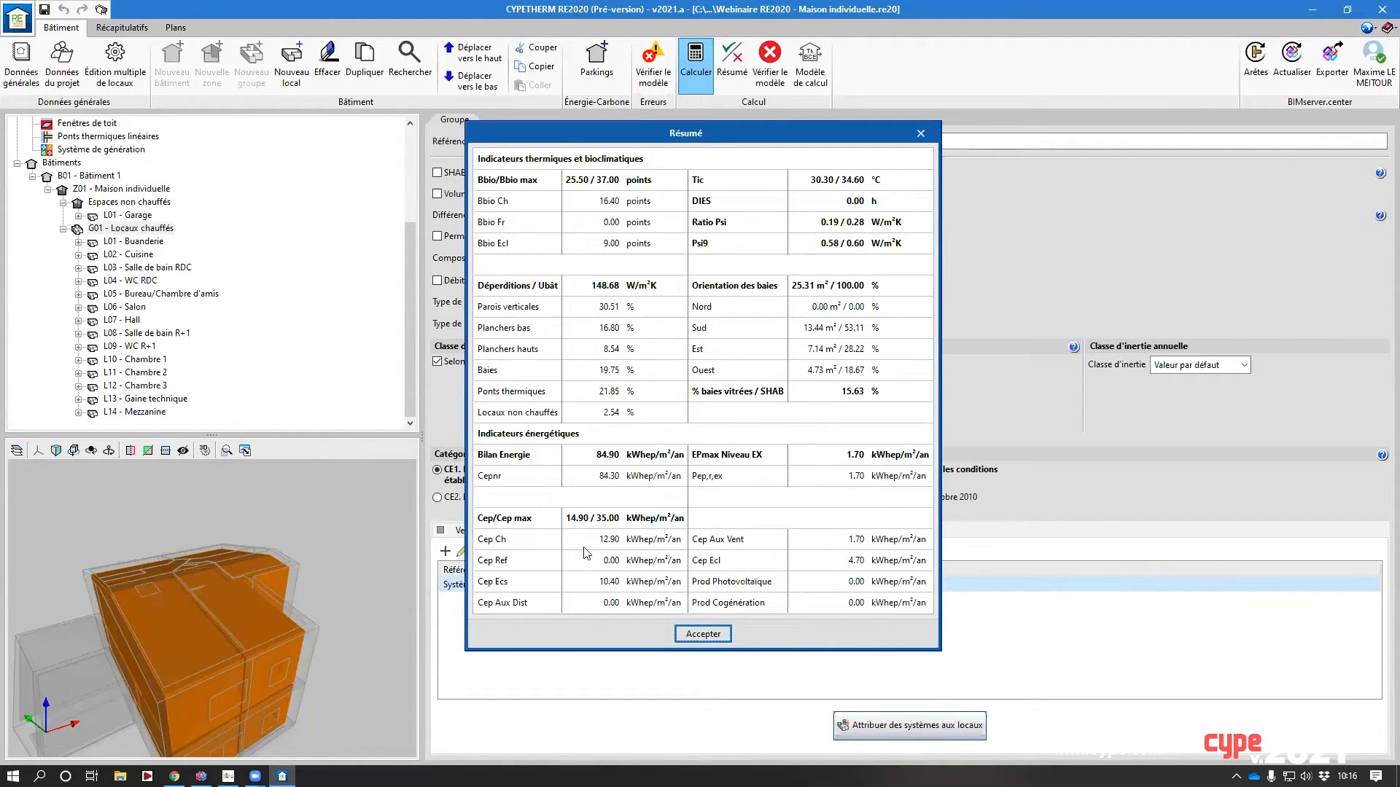
click(701, 634)
- Generate the Étude thermique et énergétique report and examine its E+C- label and Détail du niveau Énergie sections
click(123, 29)
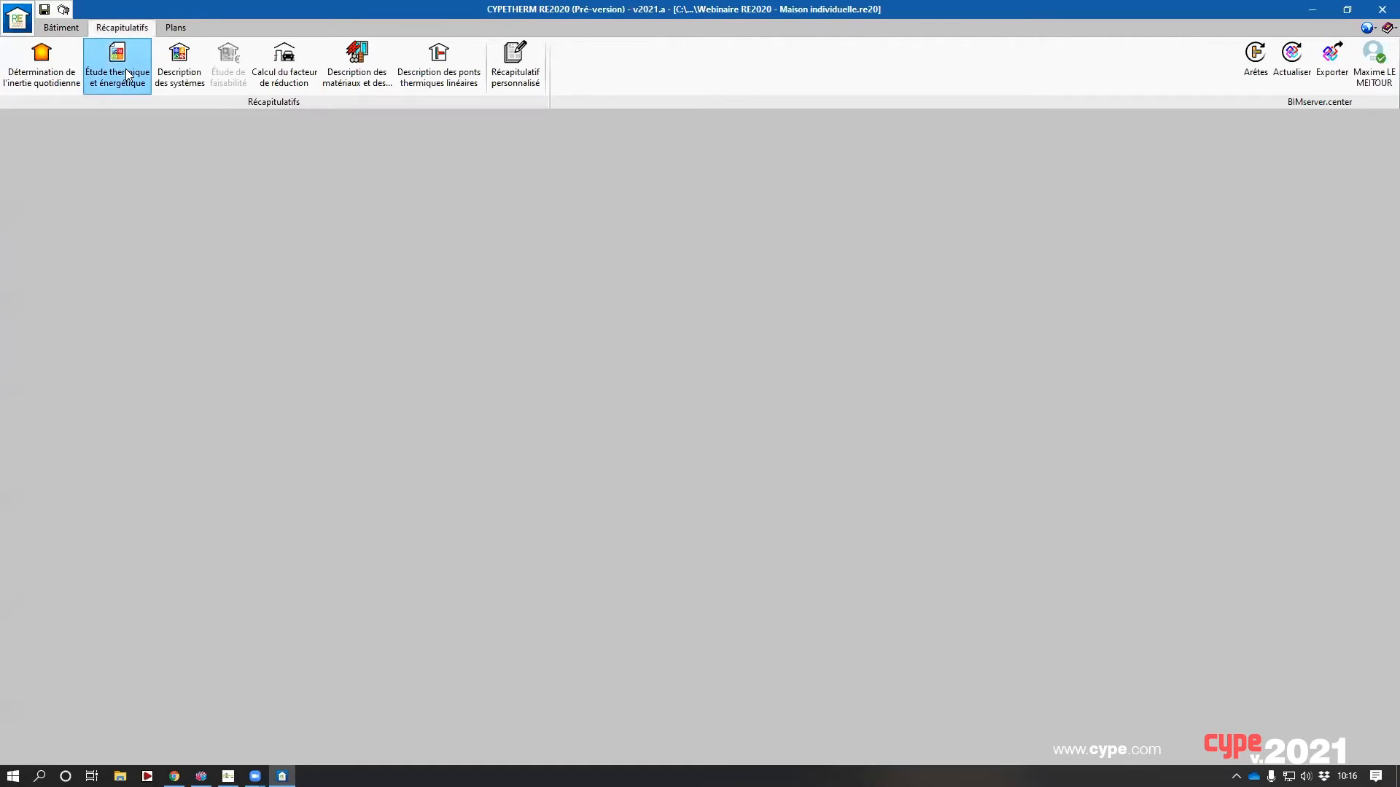
click(117, 64)
scroll(357, 506, down, 6)
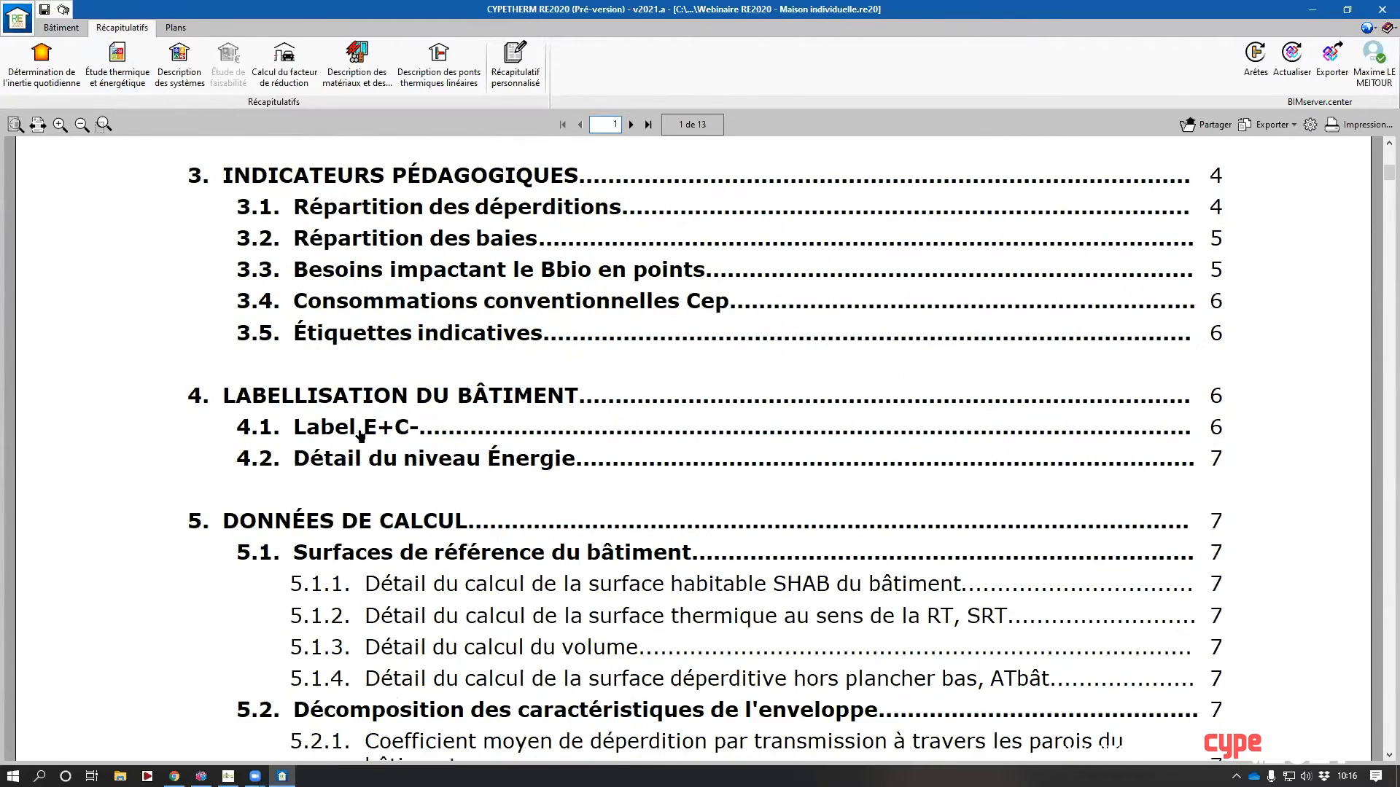
click(399, 490)
scroll(473, 422, down, 8)
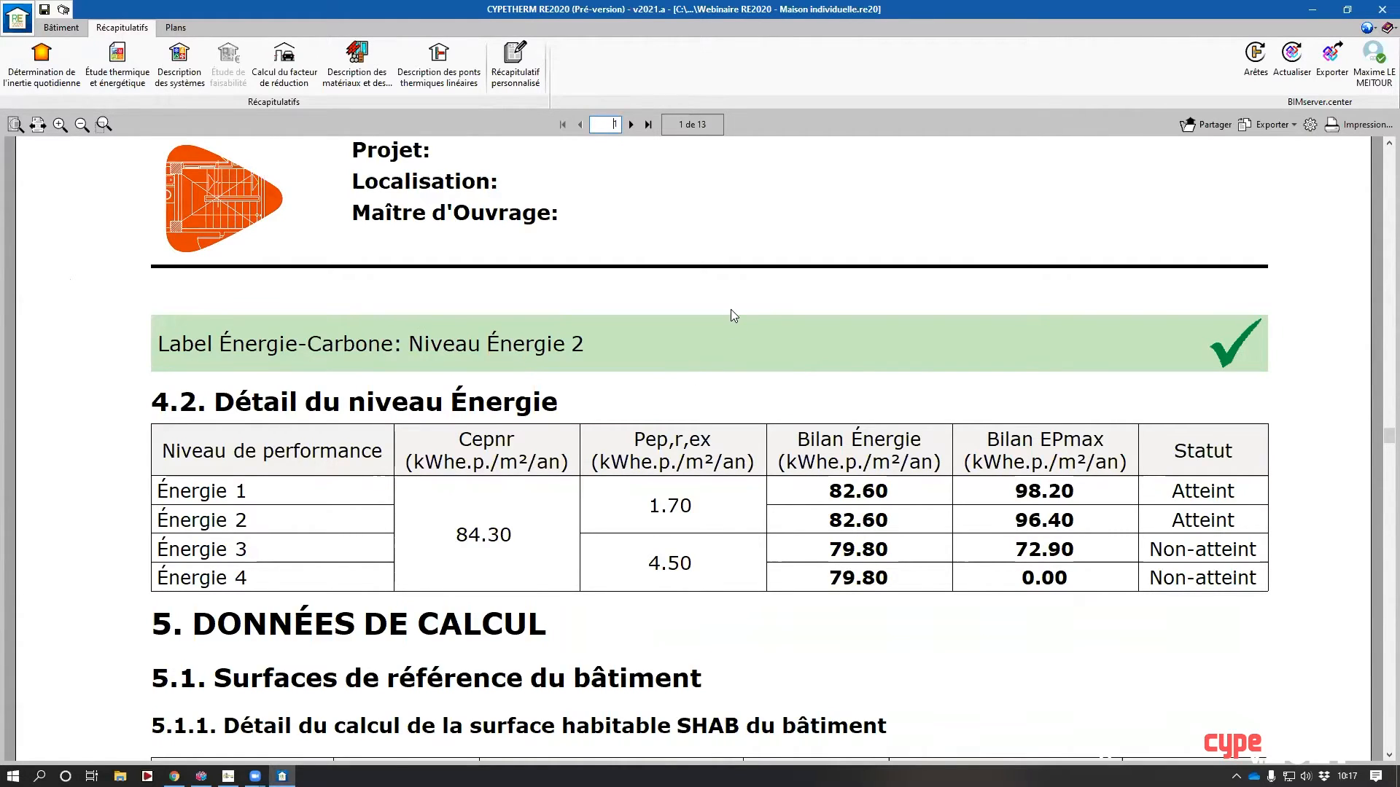
- Check the export settings for the standardised thermal study report (RSET) and leave without exporting
click(1333, 57)
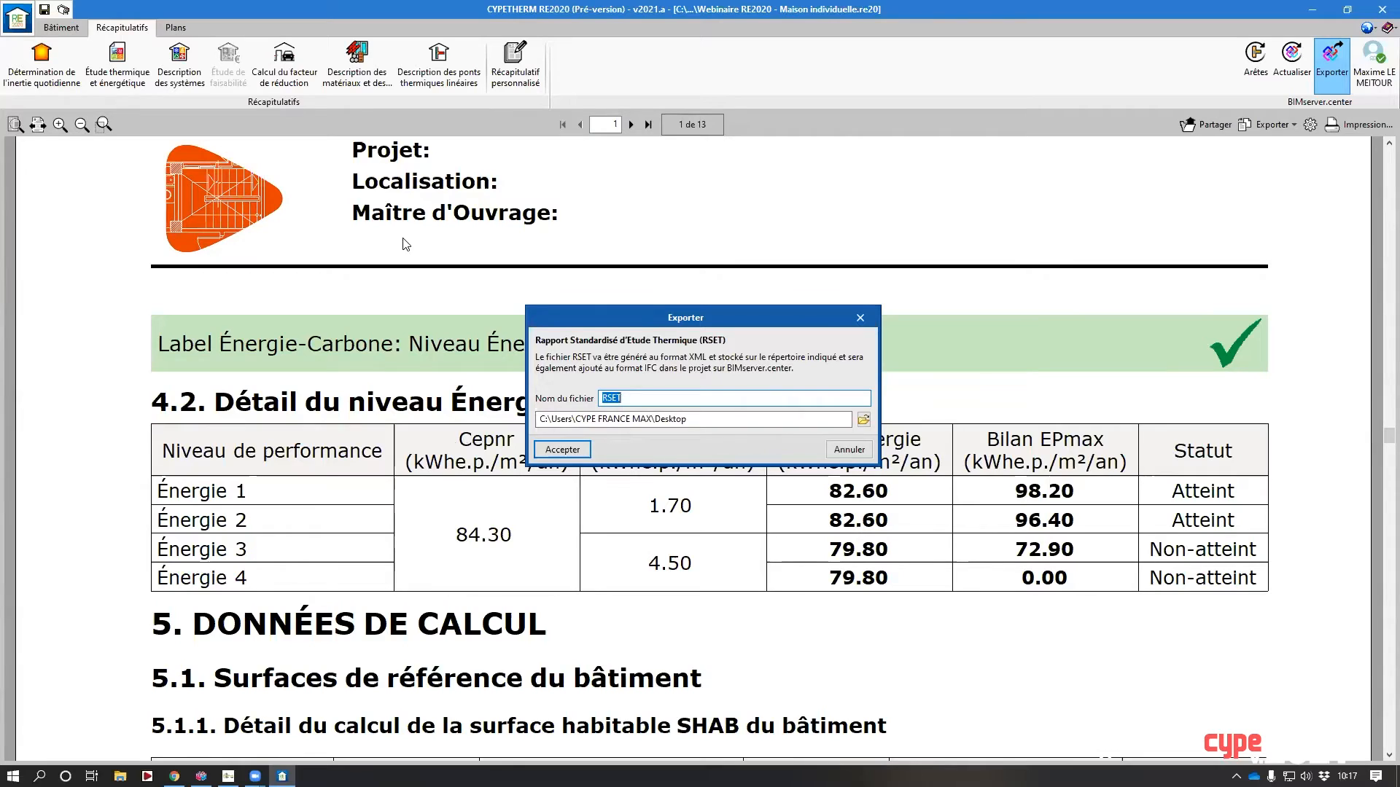
key(Escape)
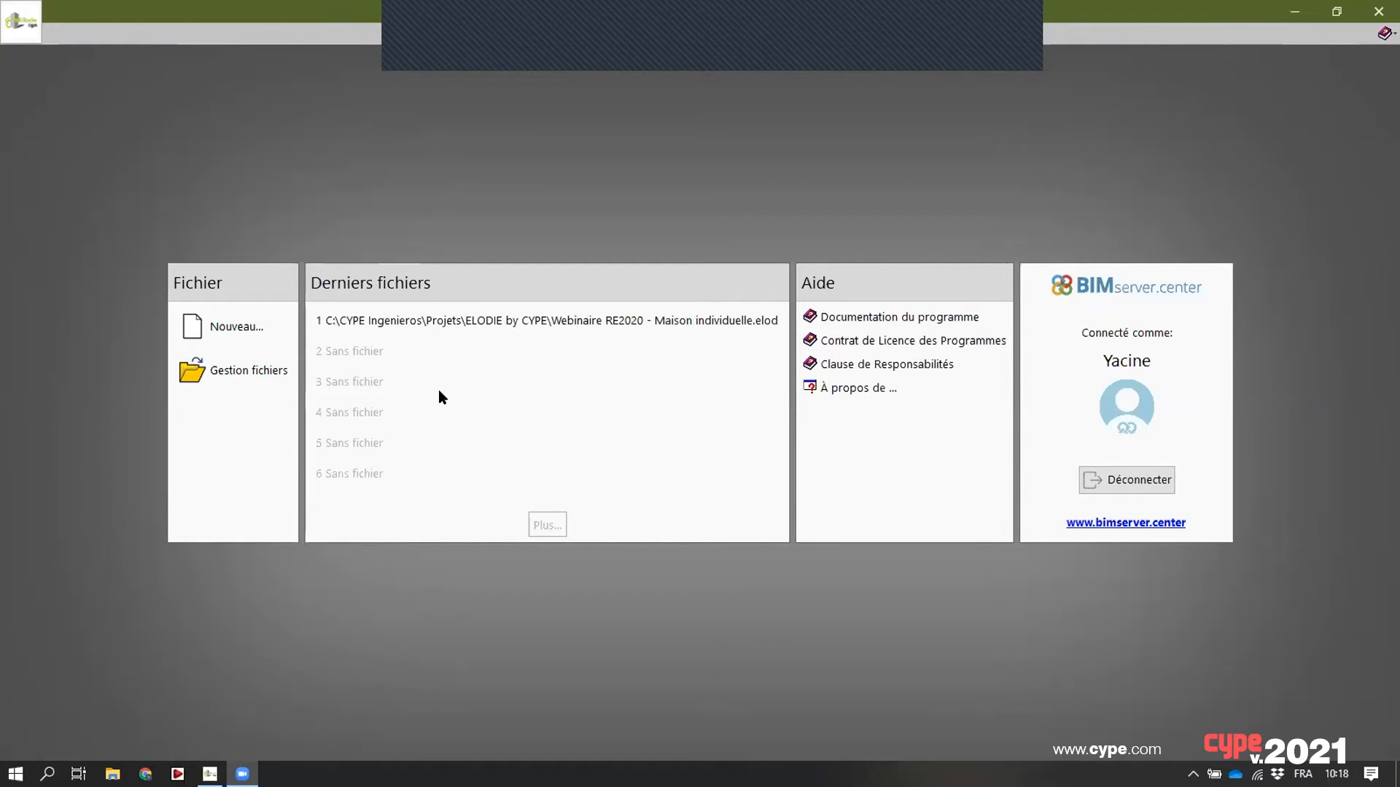
- In ELODIE by CYPE, create a file named Etude ACV linked to the BIMserver.center project Webinaire RE2020 - Maison individuelle
click(217, 326)
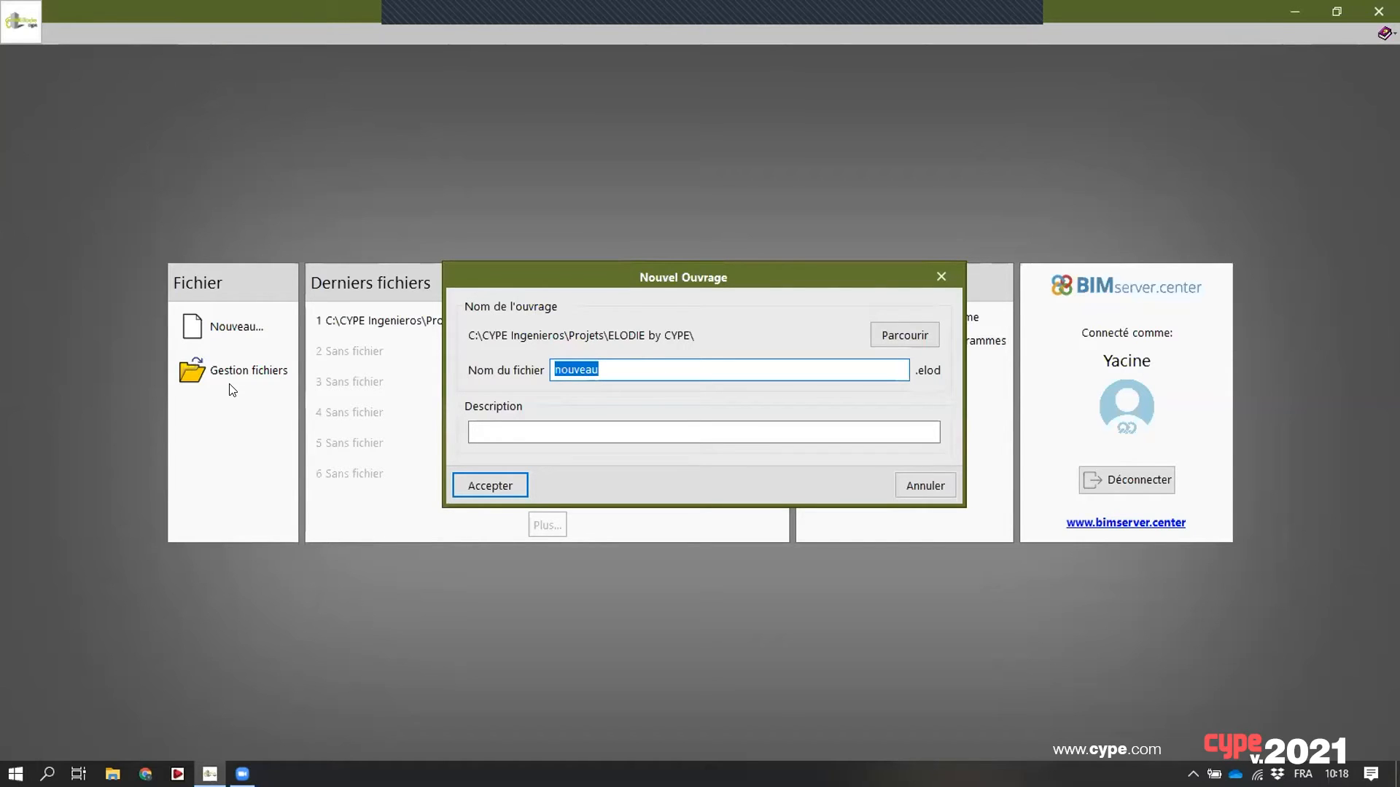
text(Etude ACV)
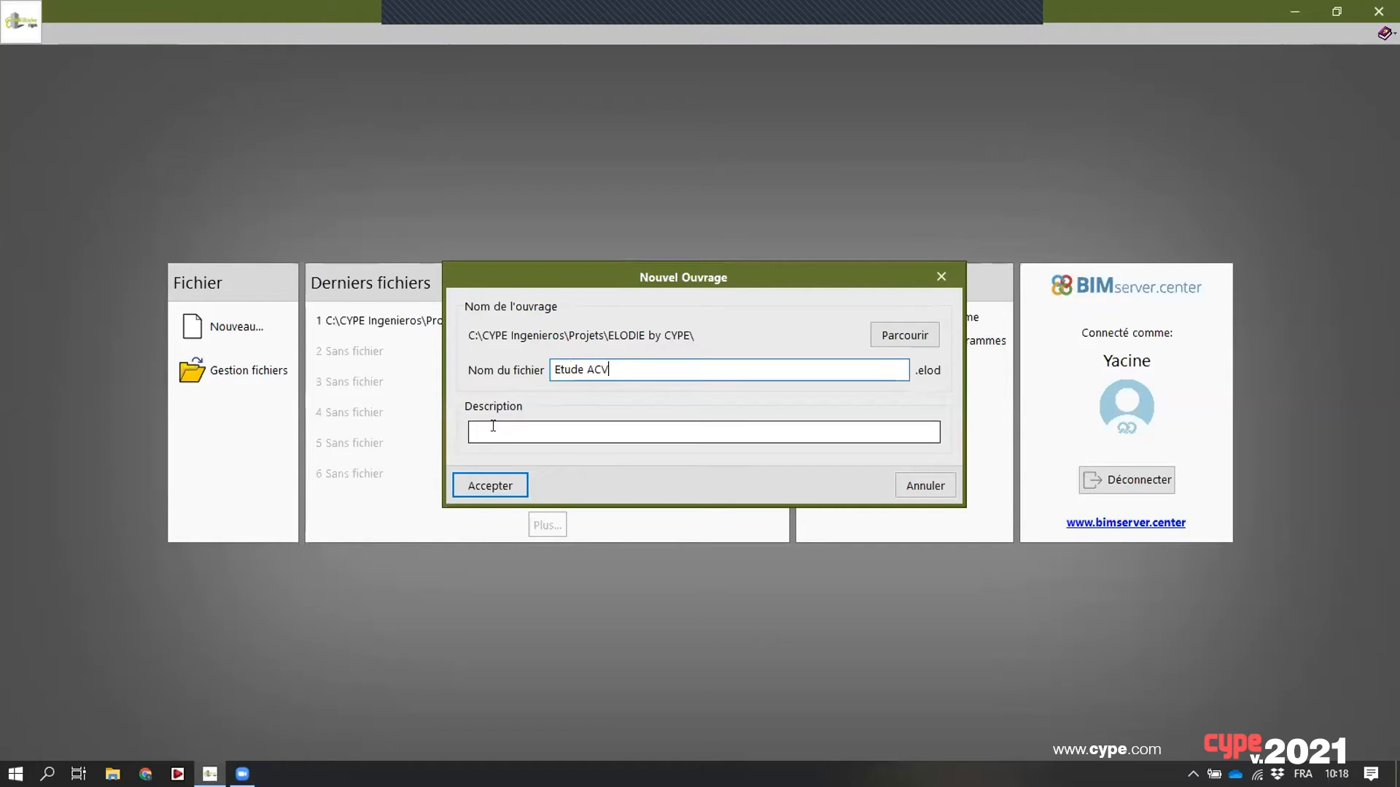
click(495, 483)
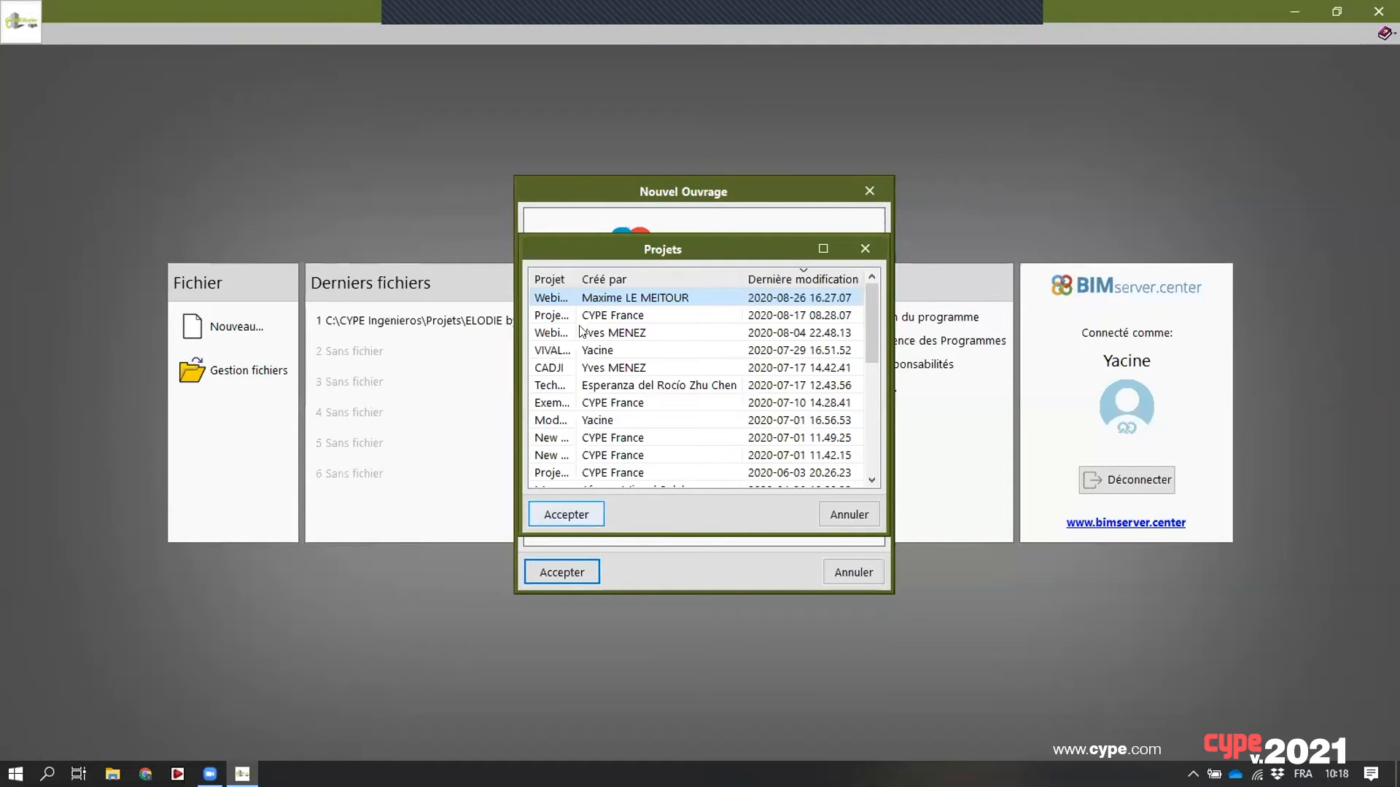
click(556, 514)
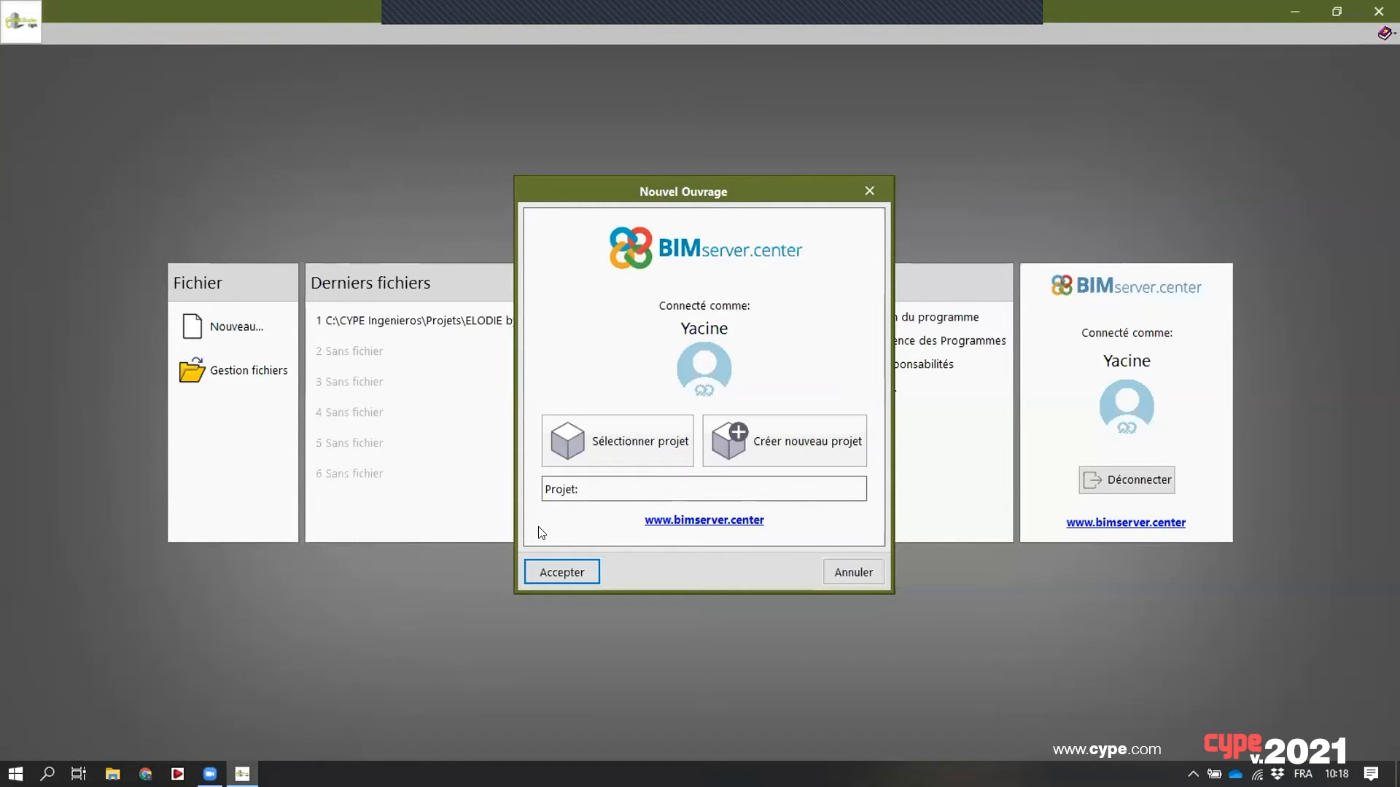
click(581, 573)
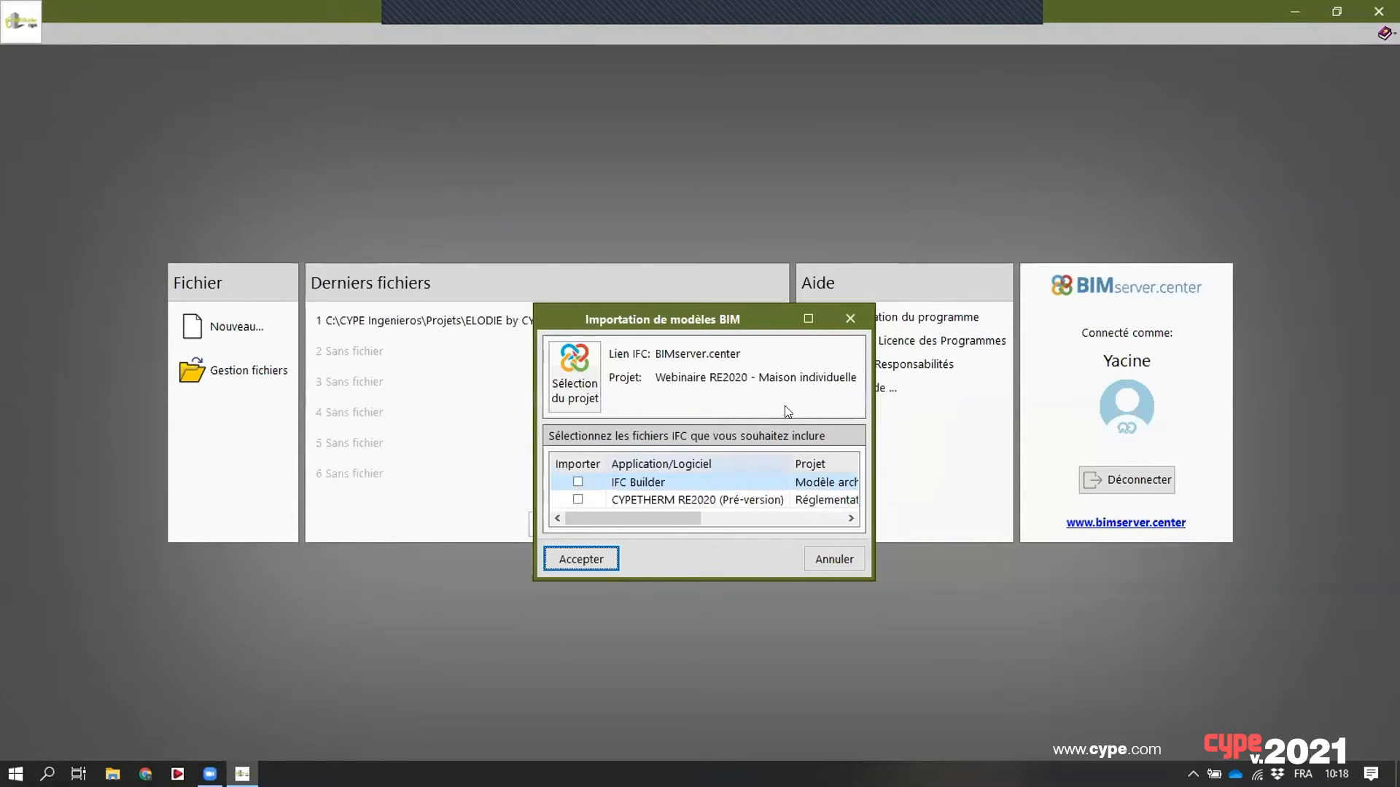
- Import both the IFC Builder architectural model and the CYPETHERM RE2020 (Pré-version) thermal model into the new file
click(808, 317)
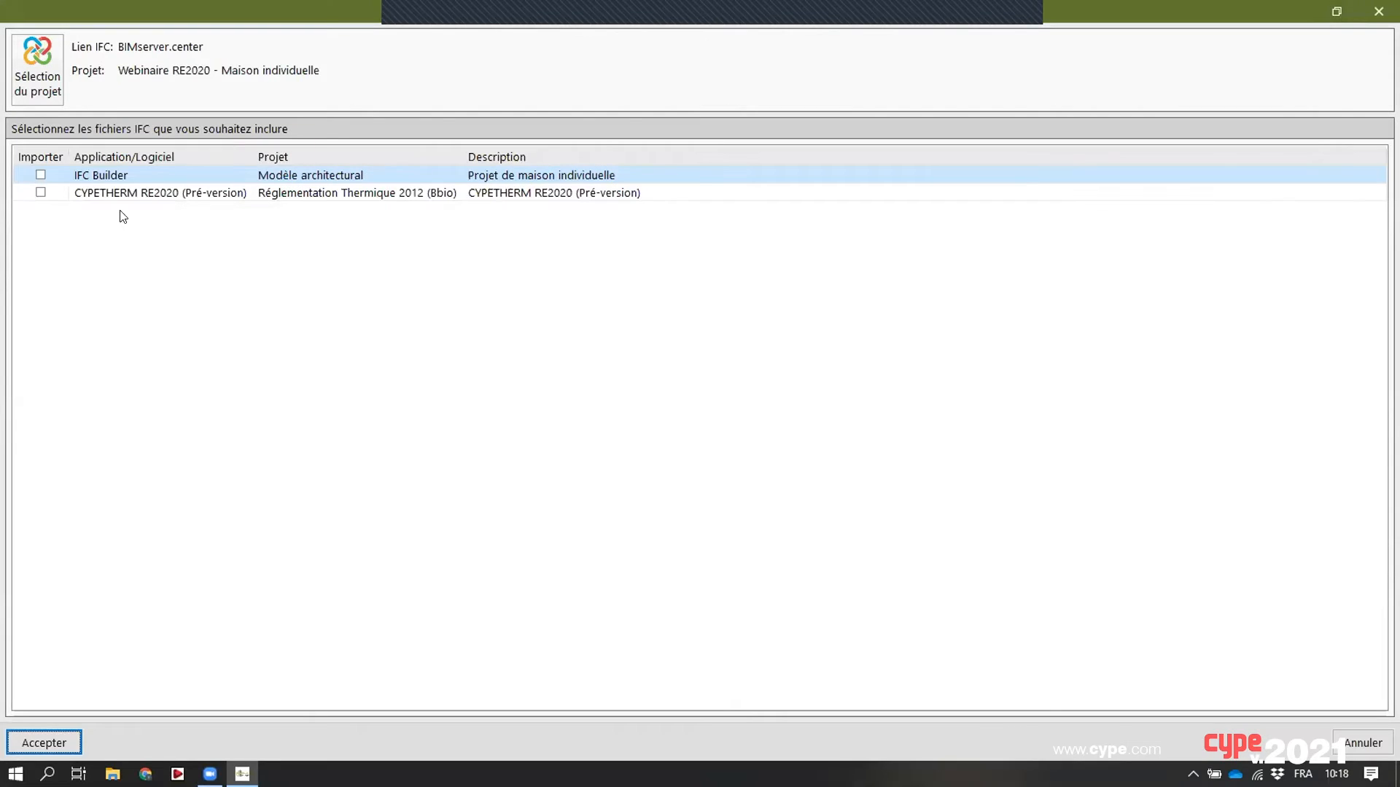
click(41, 175)
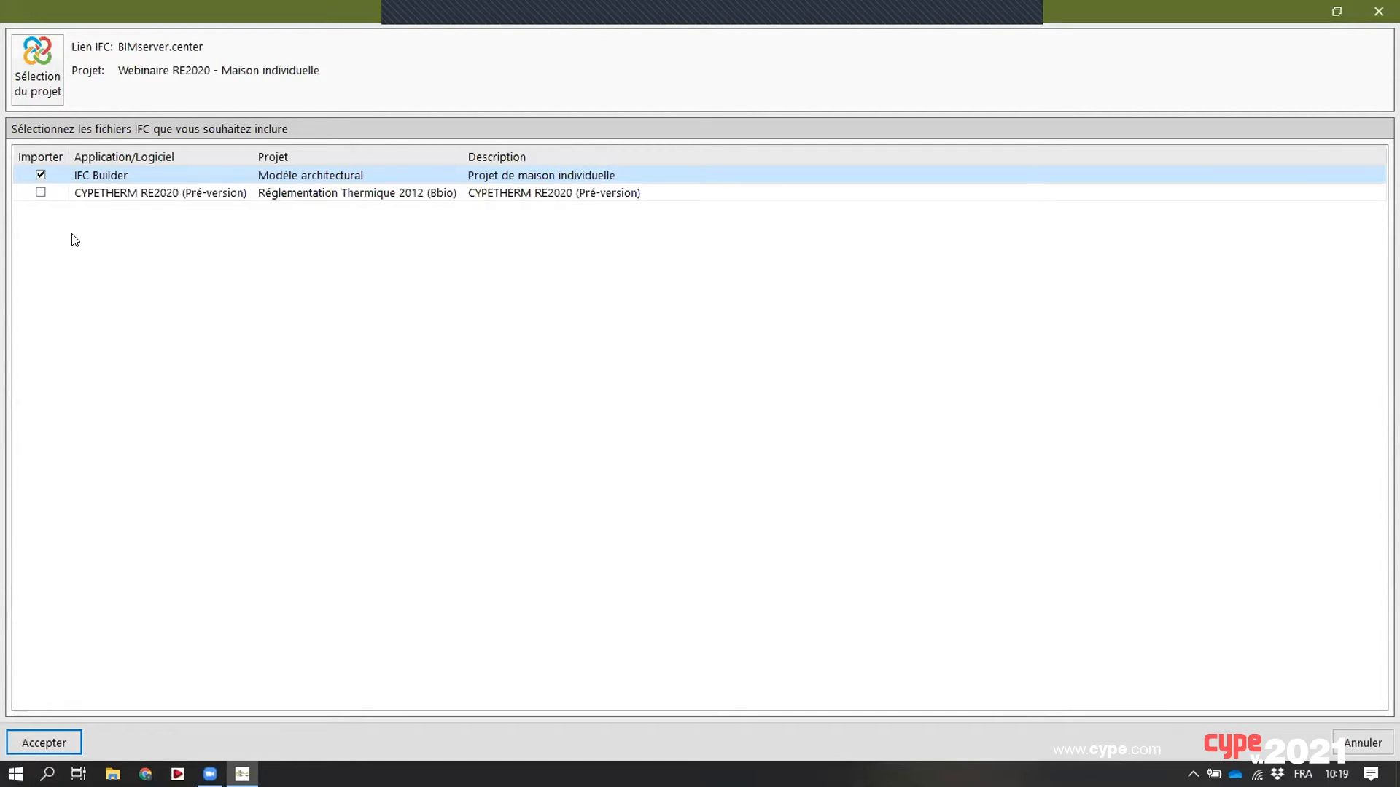
click(41, 193)
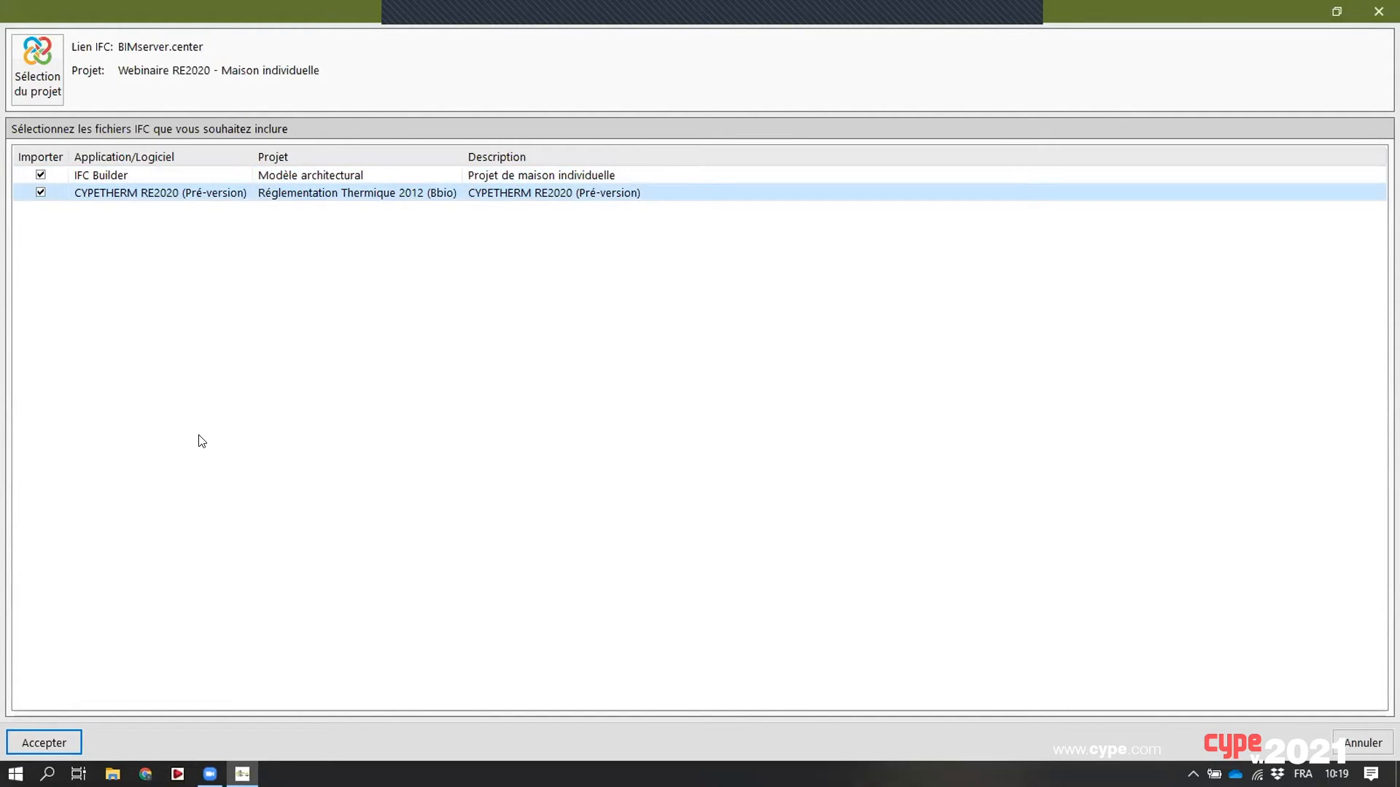
click(52, 744)
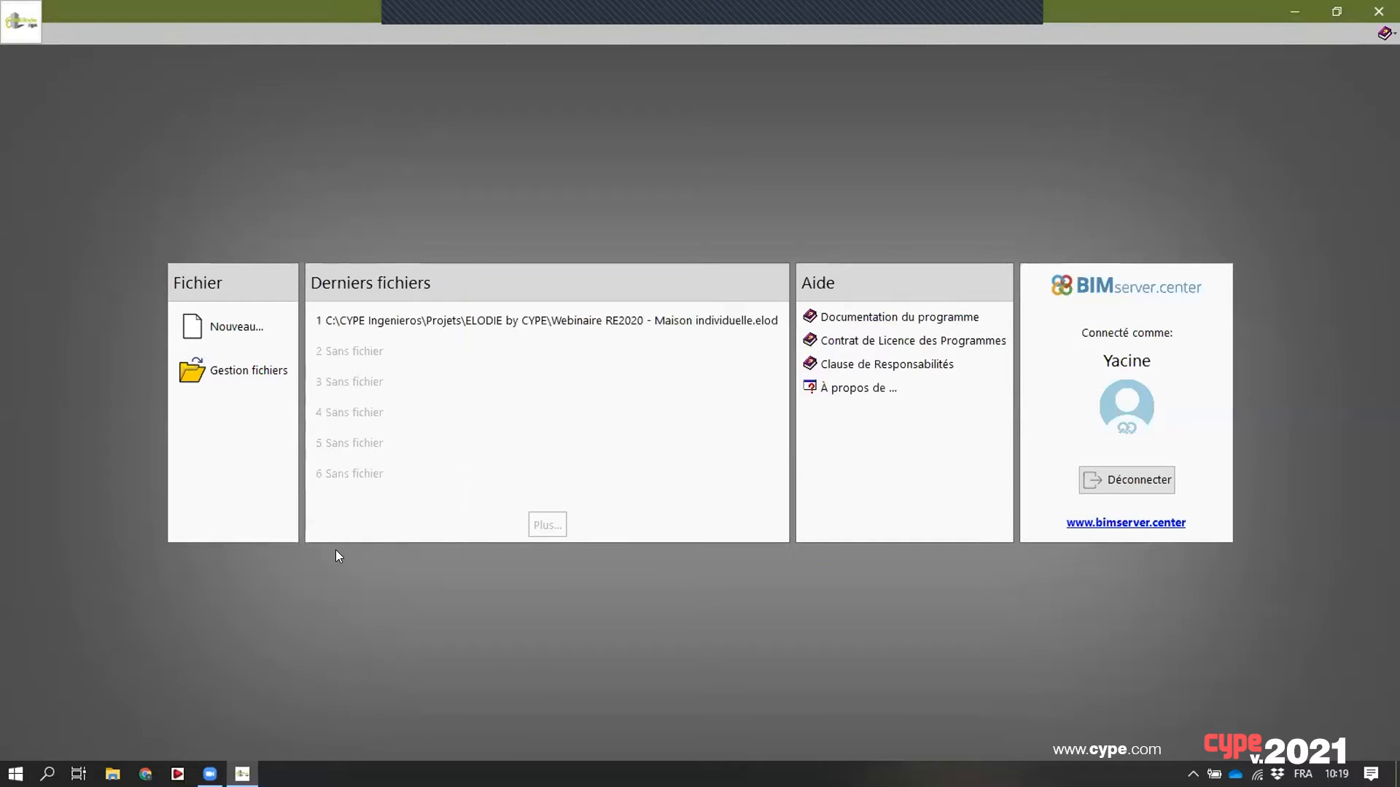
click(700, 430)
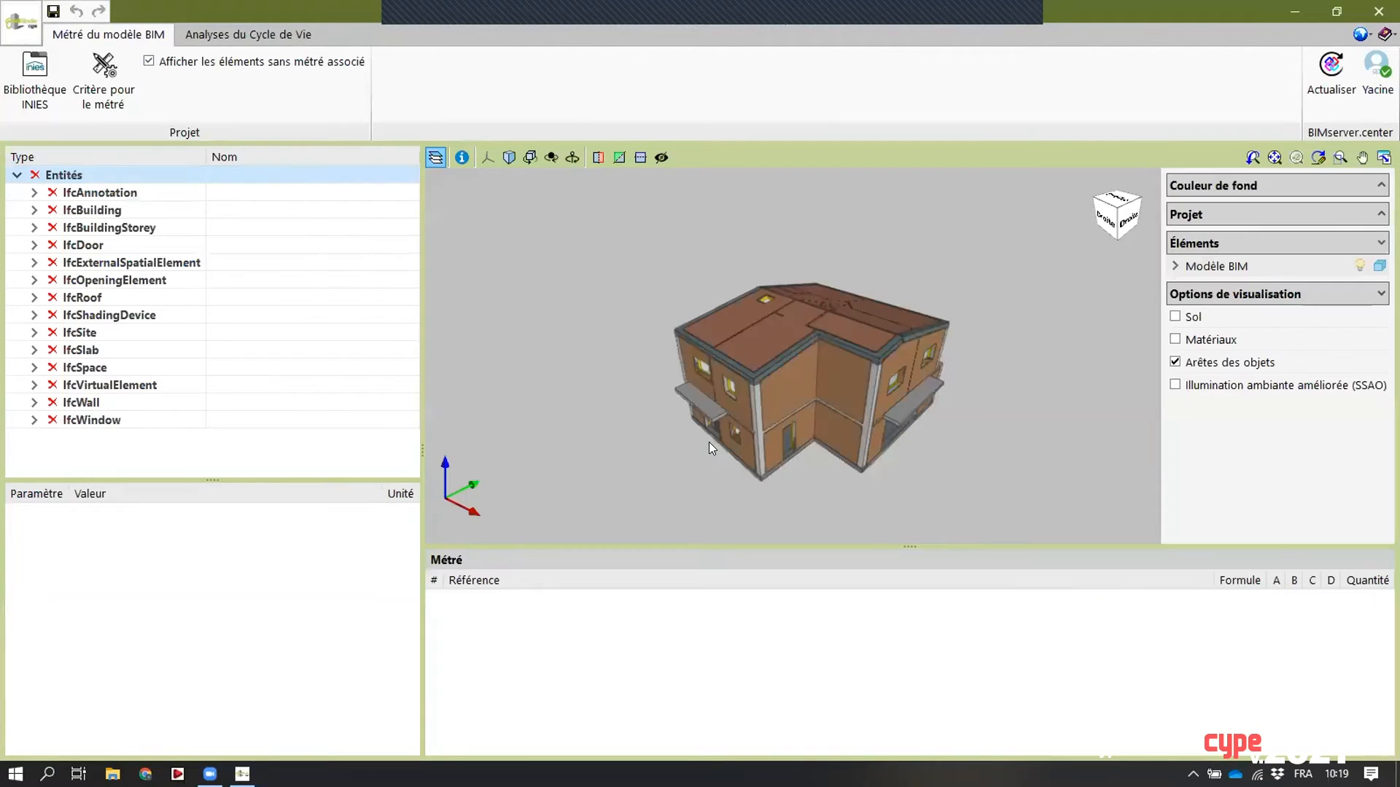
- Inspect the house's 3D model and hide the Réglementation Thermique 2012 (Bbio) model, leaving the architectural model displayed
middle_drag(772, 399, 664, 371)
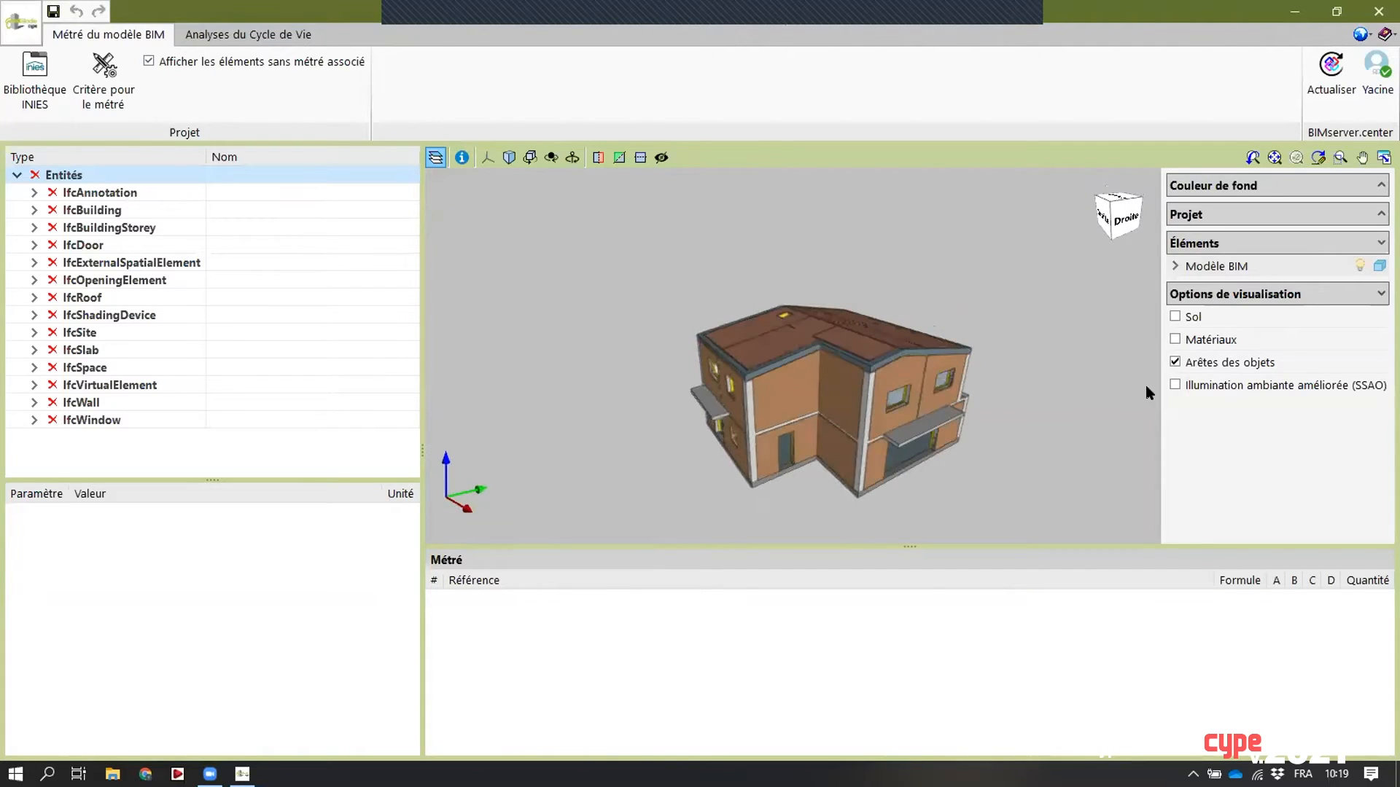
click(1175, 267)
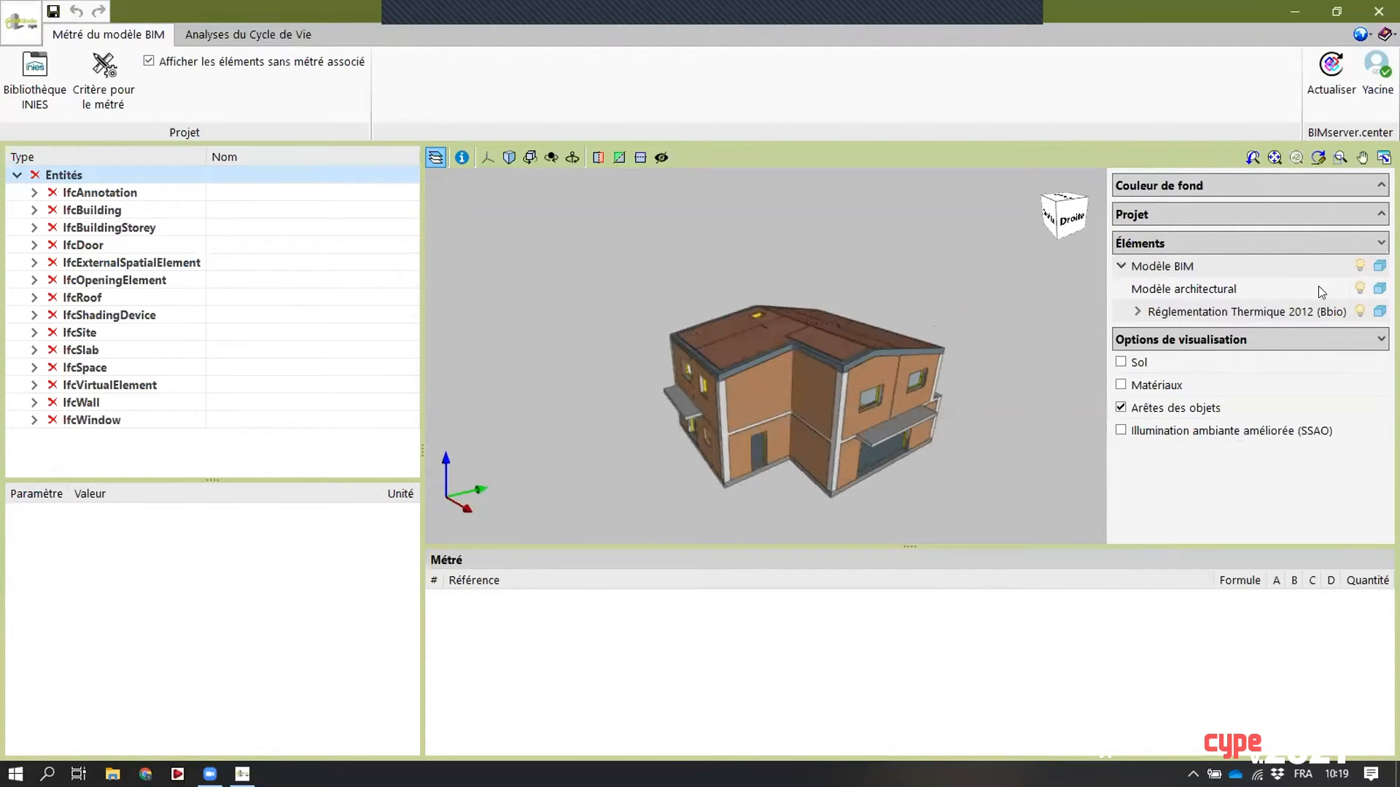
click(1360, 309)
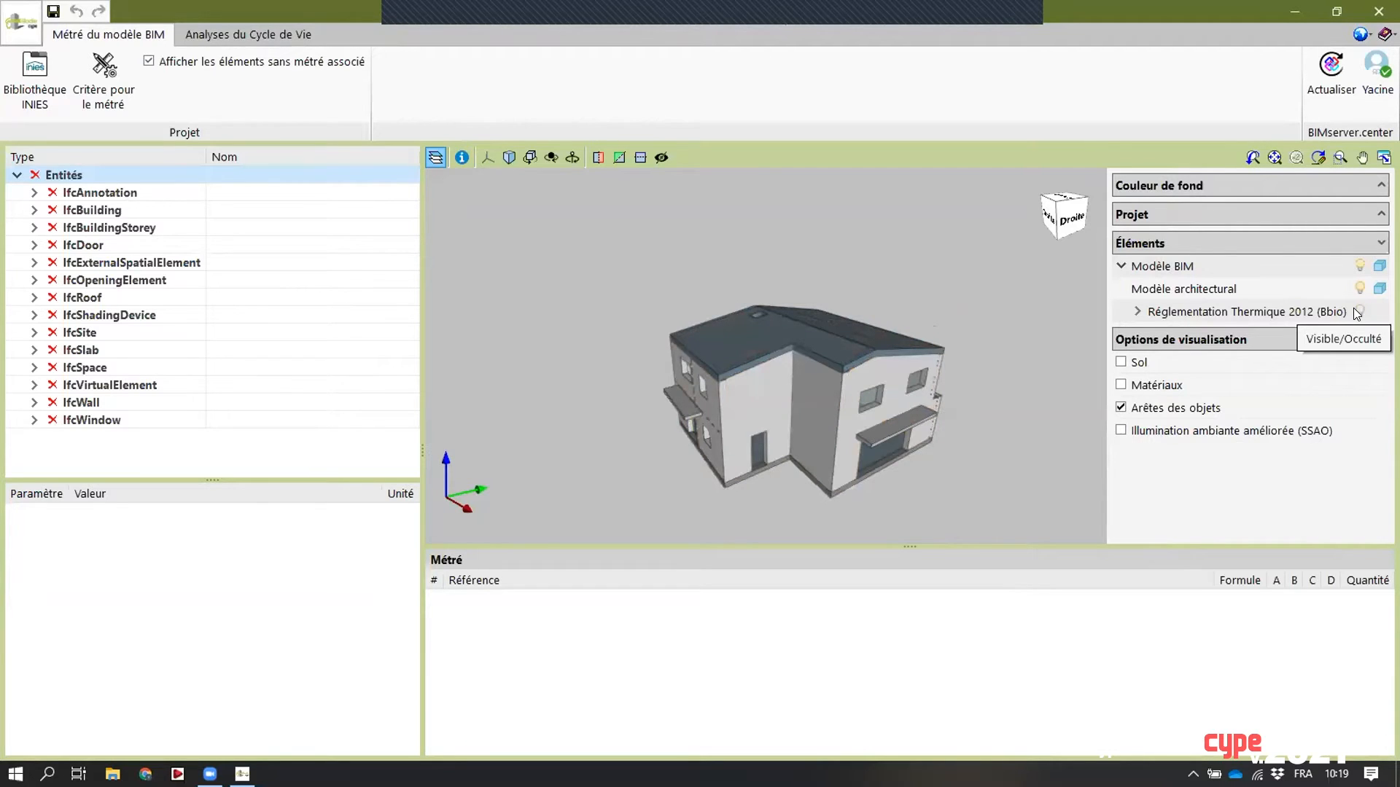
mouse_move(776, 398)
middle_down()
mouse_move(778, 416)
mouse_move(839, 404)
mouse_move(773, 401)
middle_up()
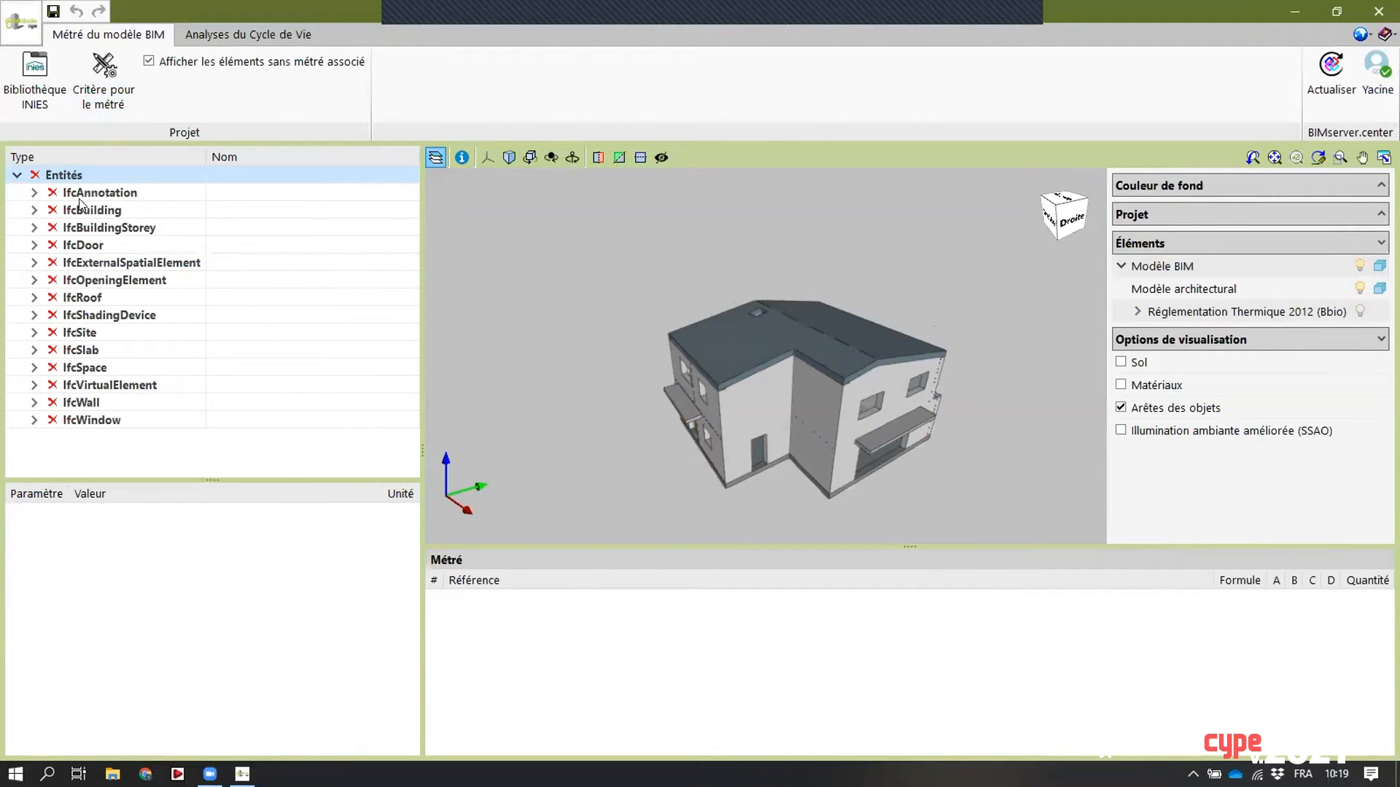
- Create a quantity takeoff criterion named Maison ACV
click(118, 89)
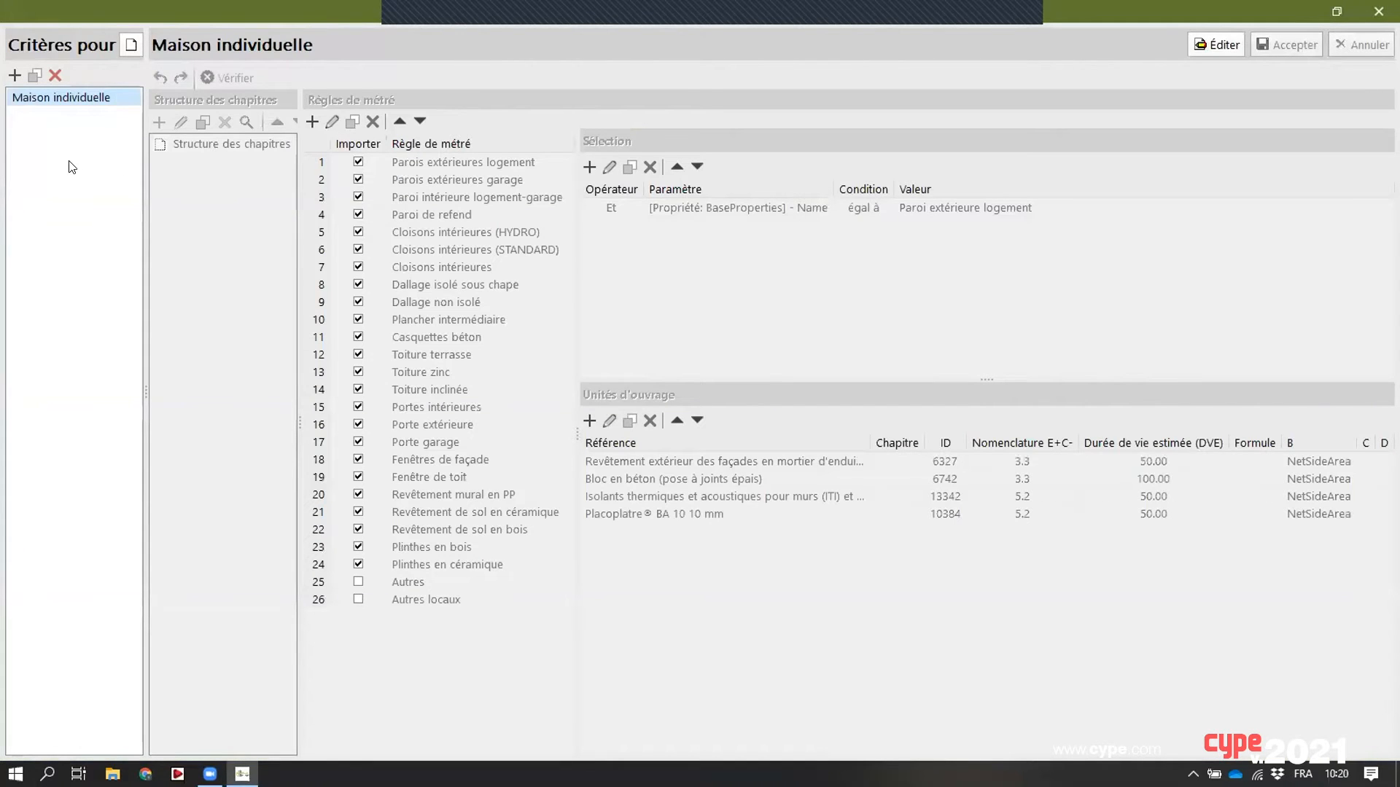
click(15, 75)
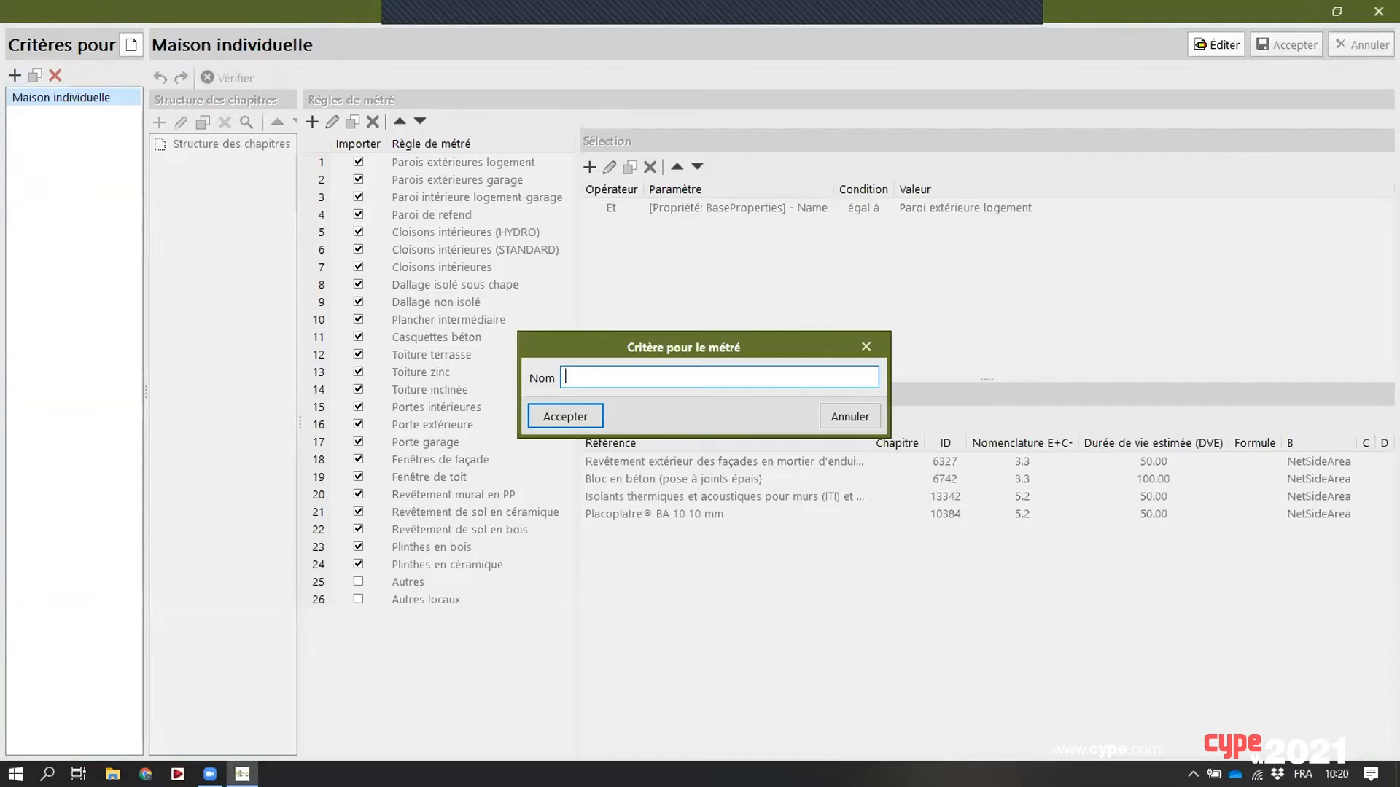
text(Maison ACV)
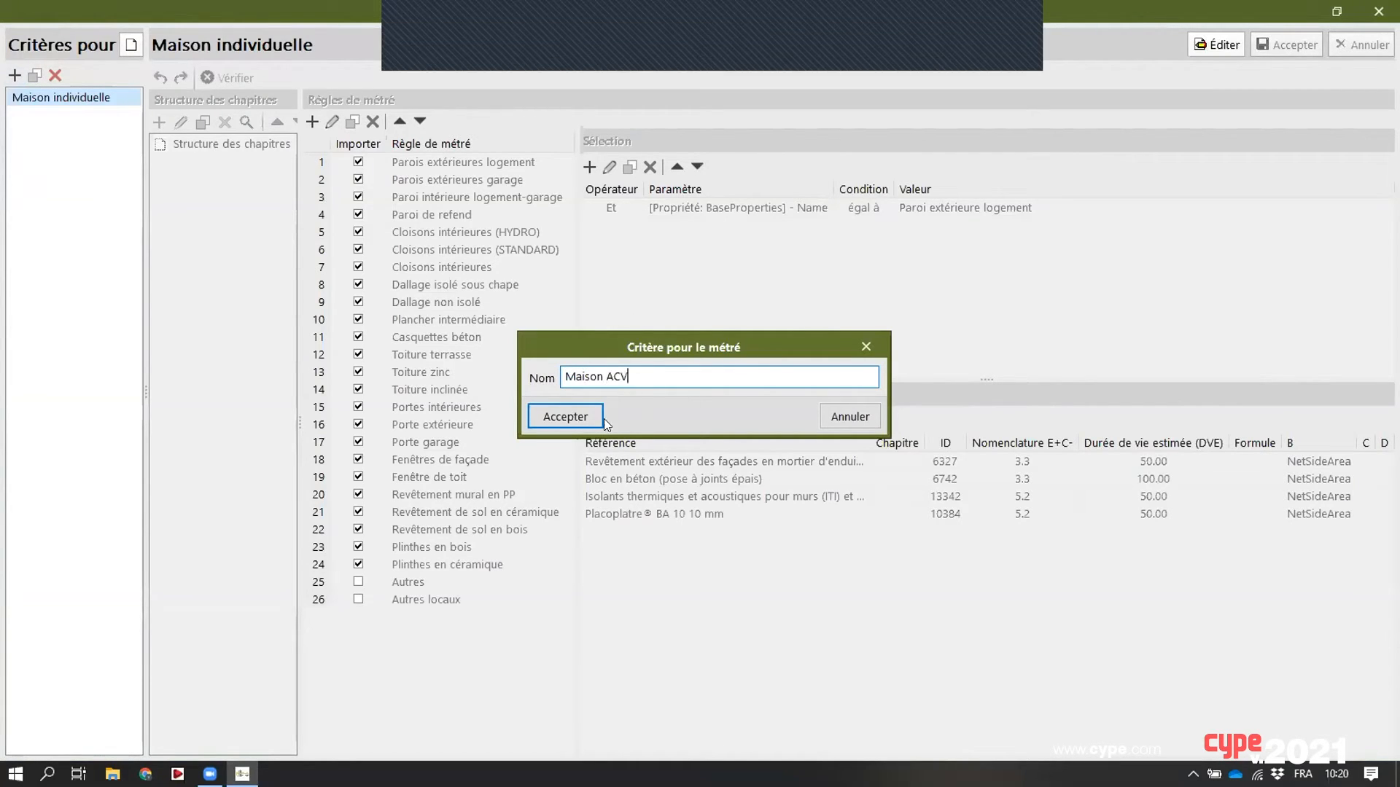
click(573, 420)
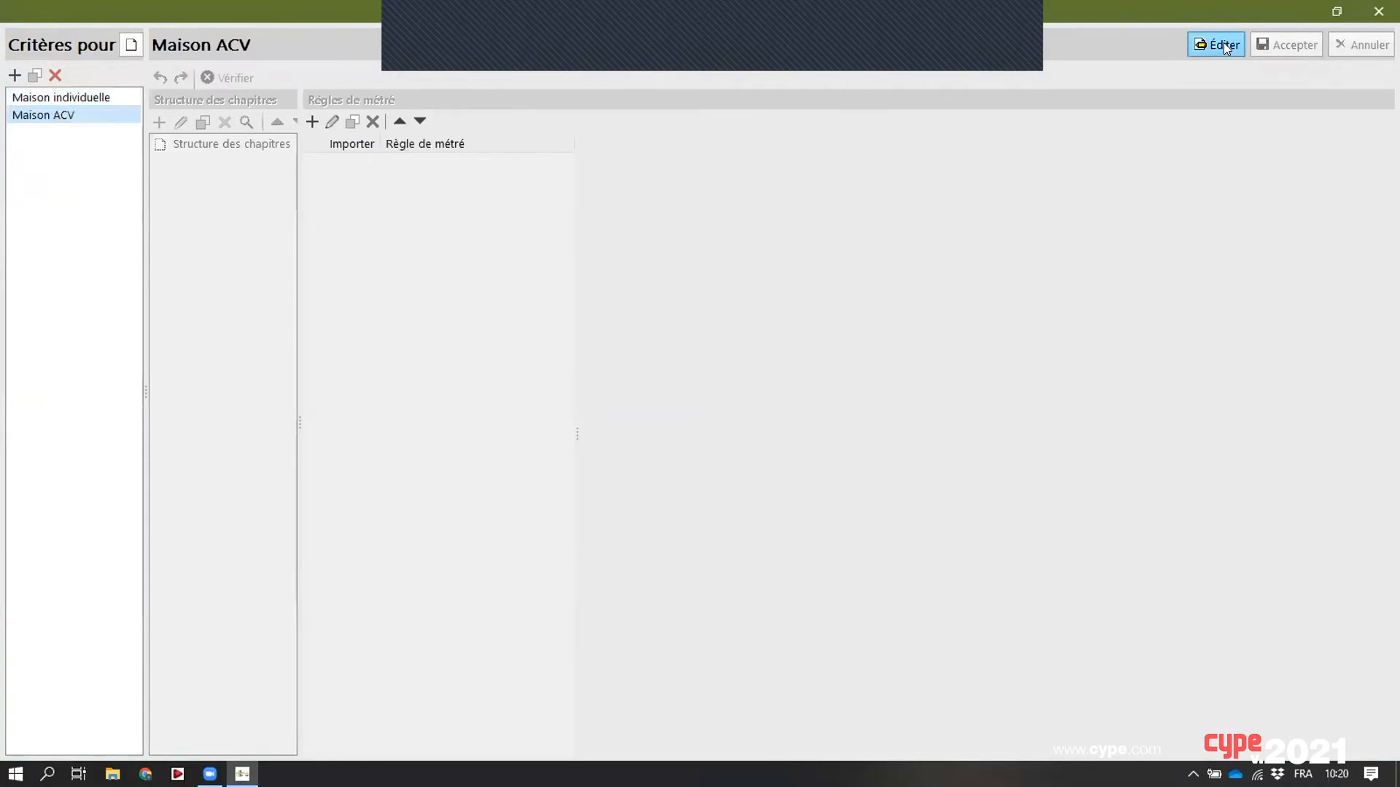
- Open the Maison ACV criterion for editing and add a takeoff rule named Parois extérieure
click(1217, 44)
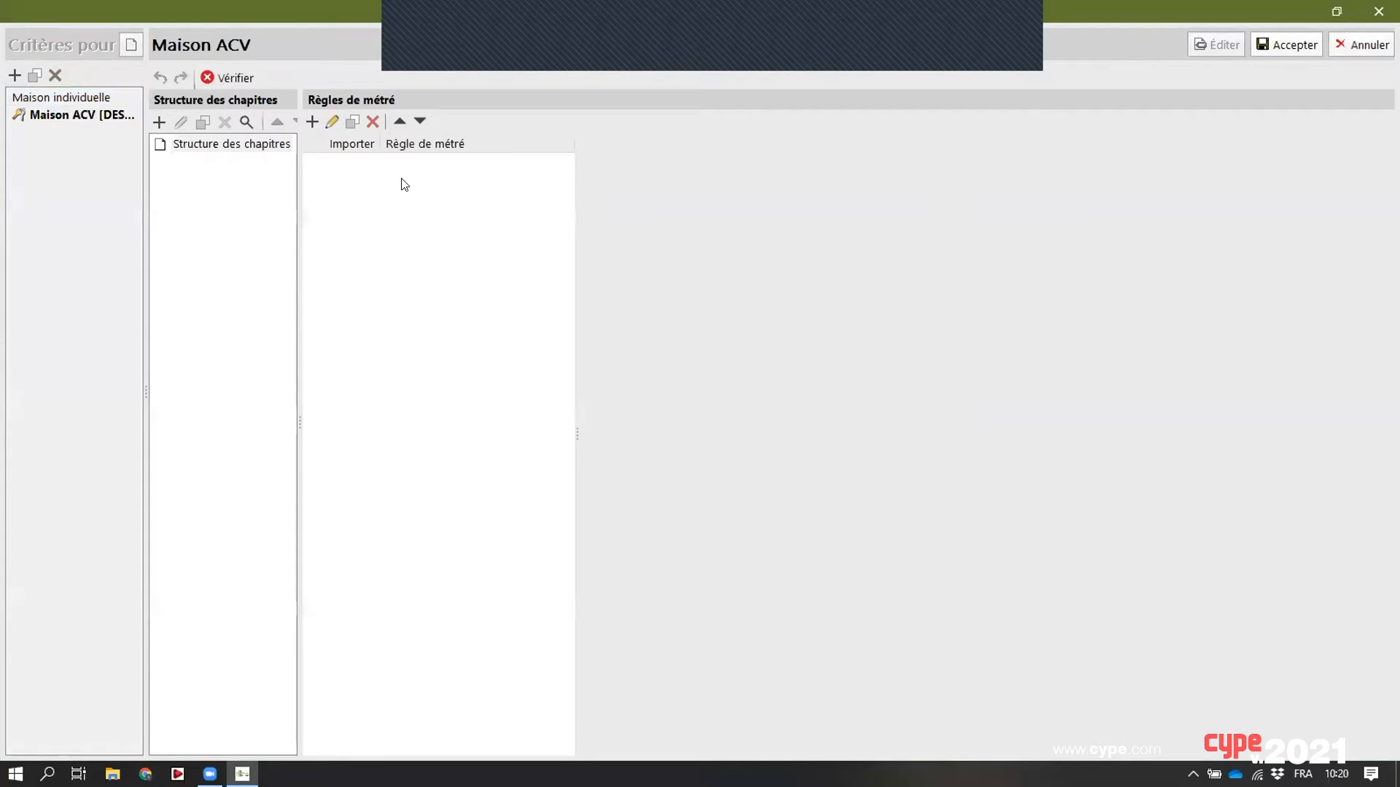
click(312, 120)
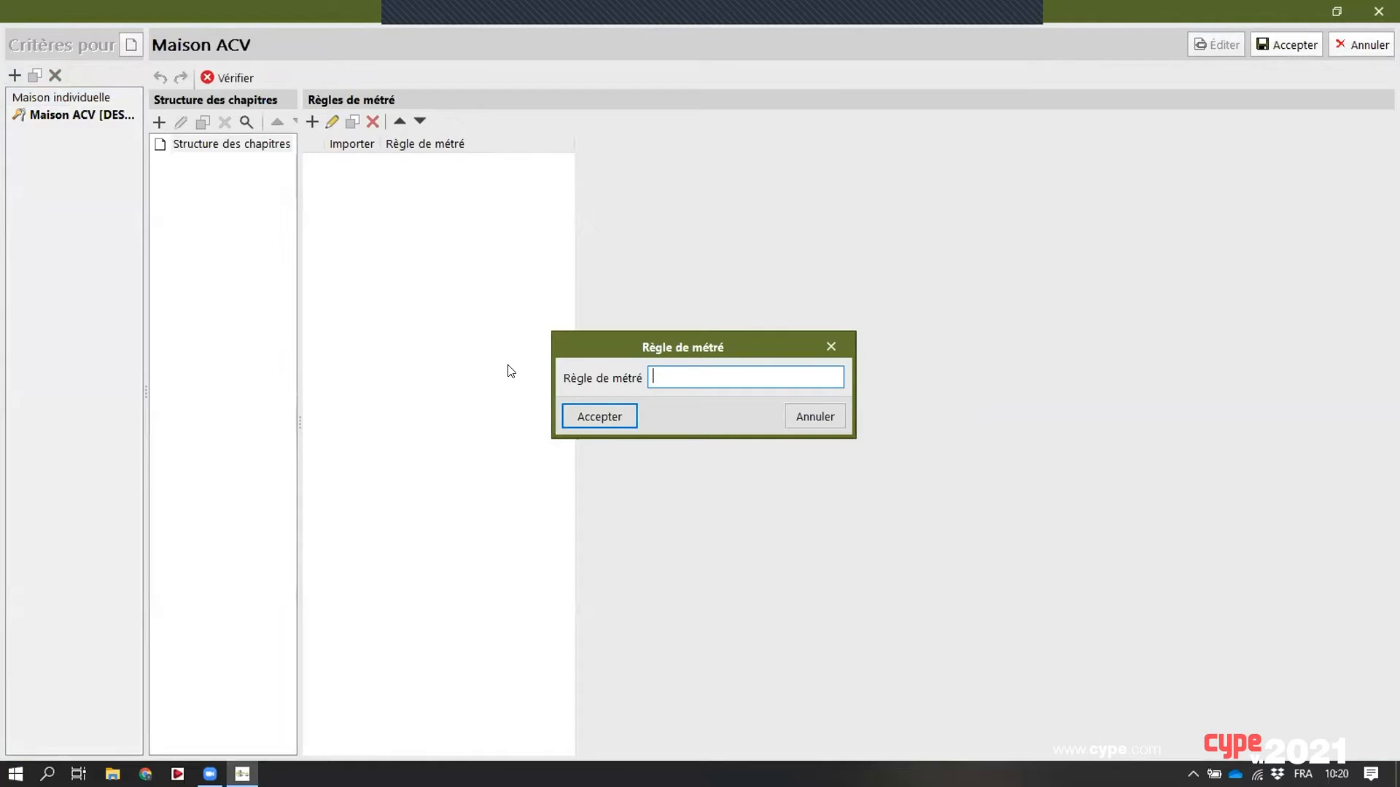
text(Parr)
text(ois ext)
text(érieure)
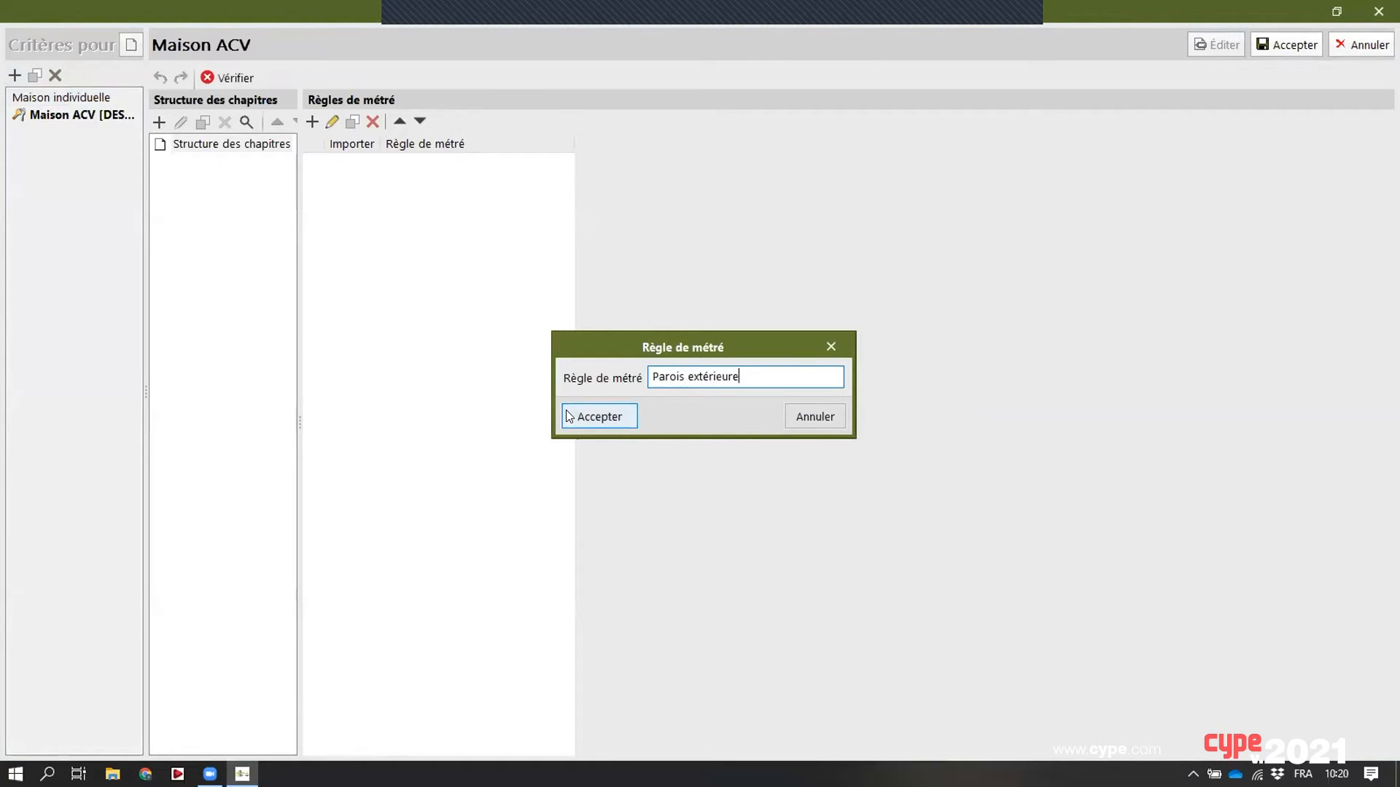
click(568, 414)
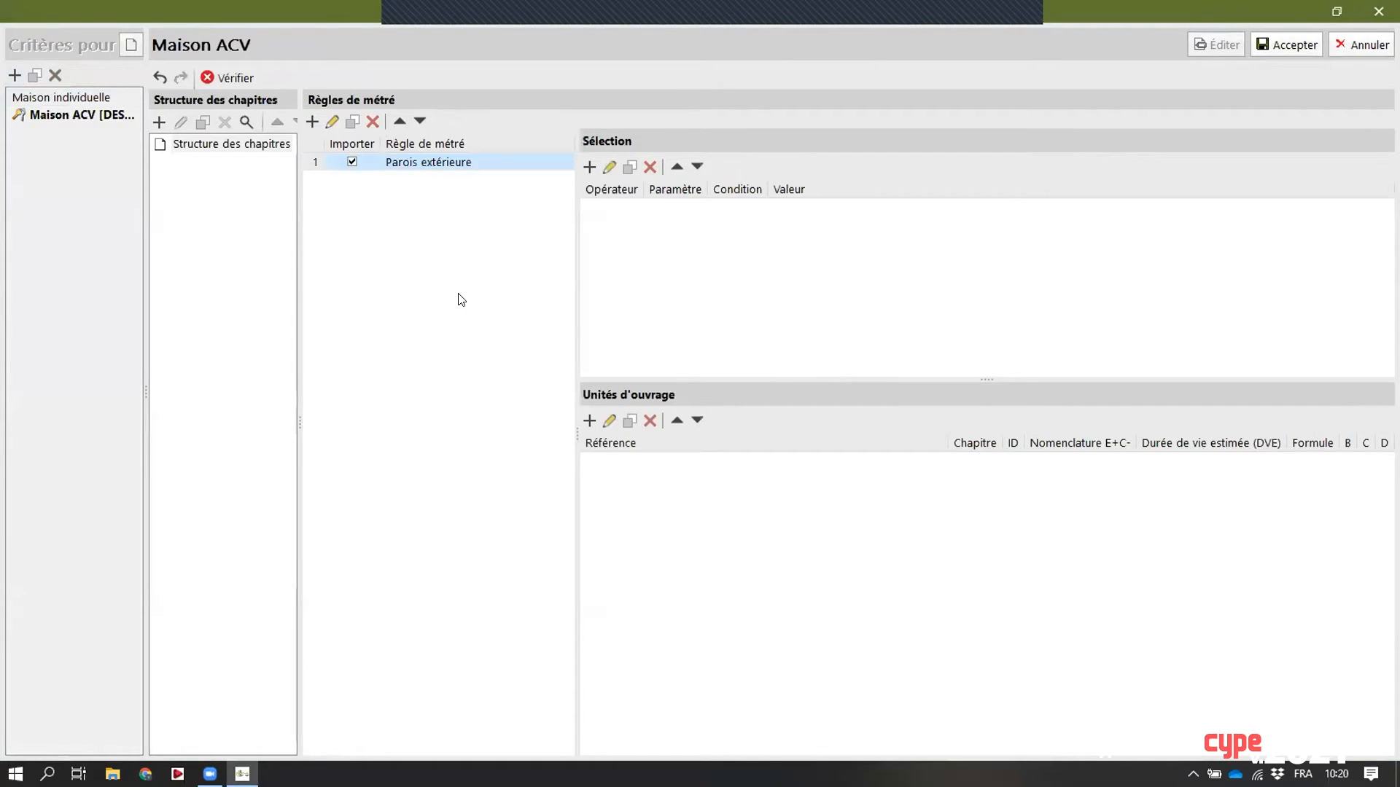
- Add a selection condition to the Parois extérieure rule, based on the Name property of the BaseProperties set
click(589, 167)
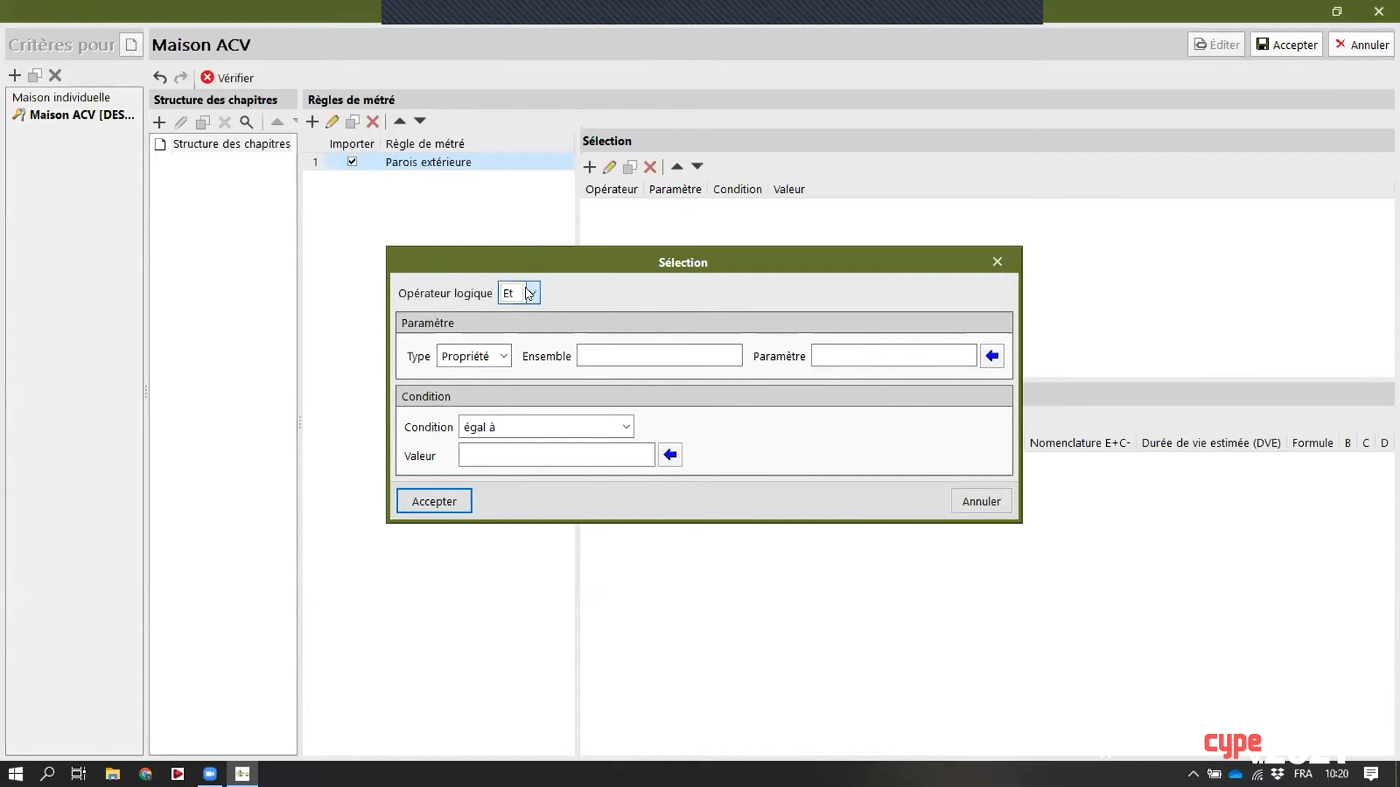
click(503, 356)
click(505, 357)
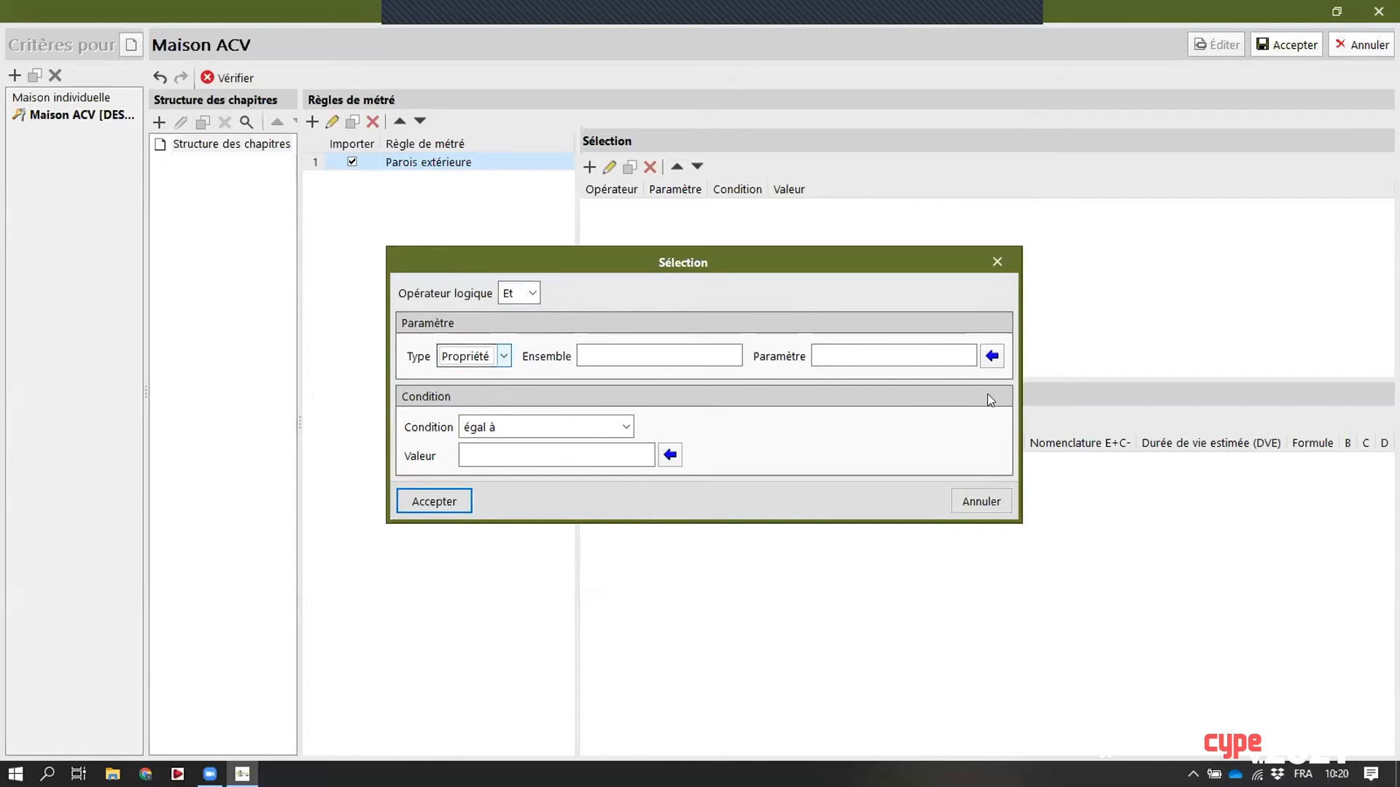
click(992, 357)
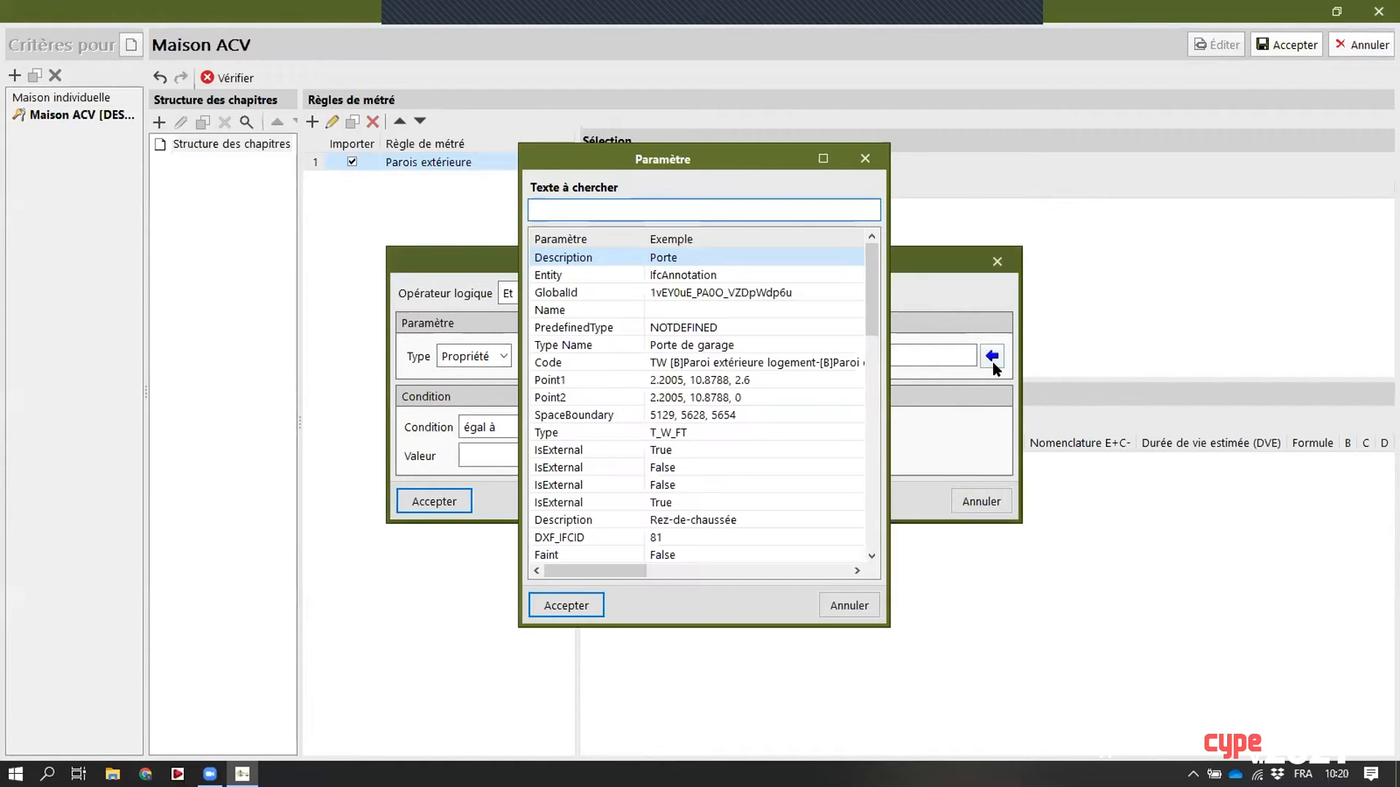
click(549, 312)
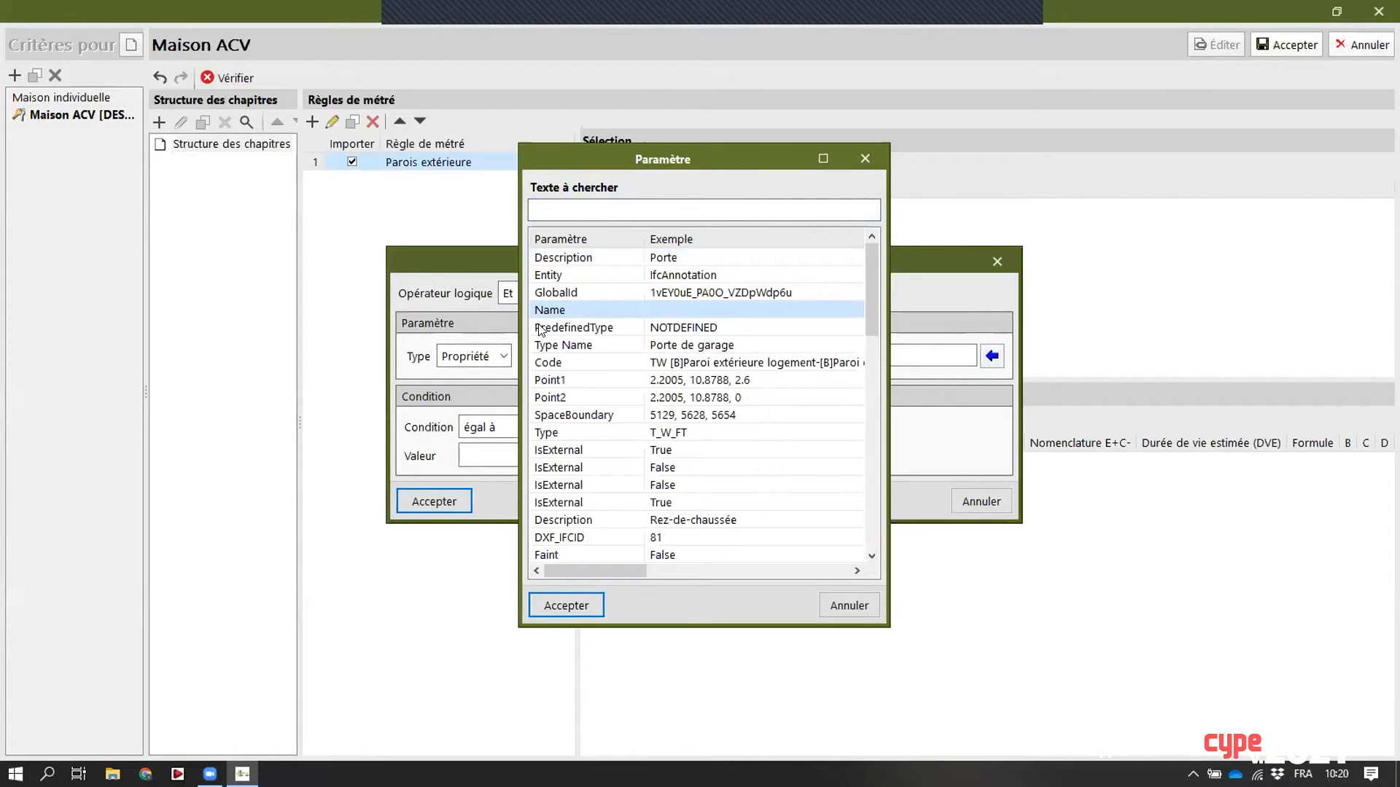
click(567, 604)
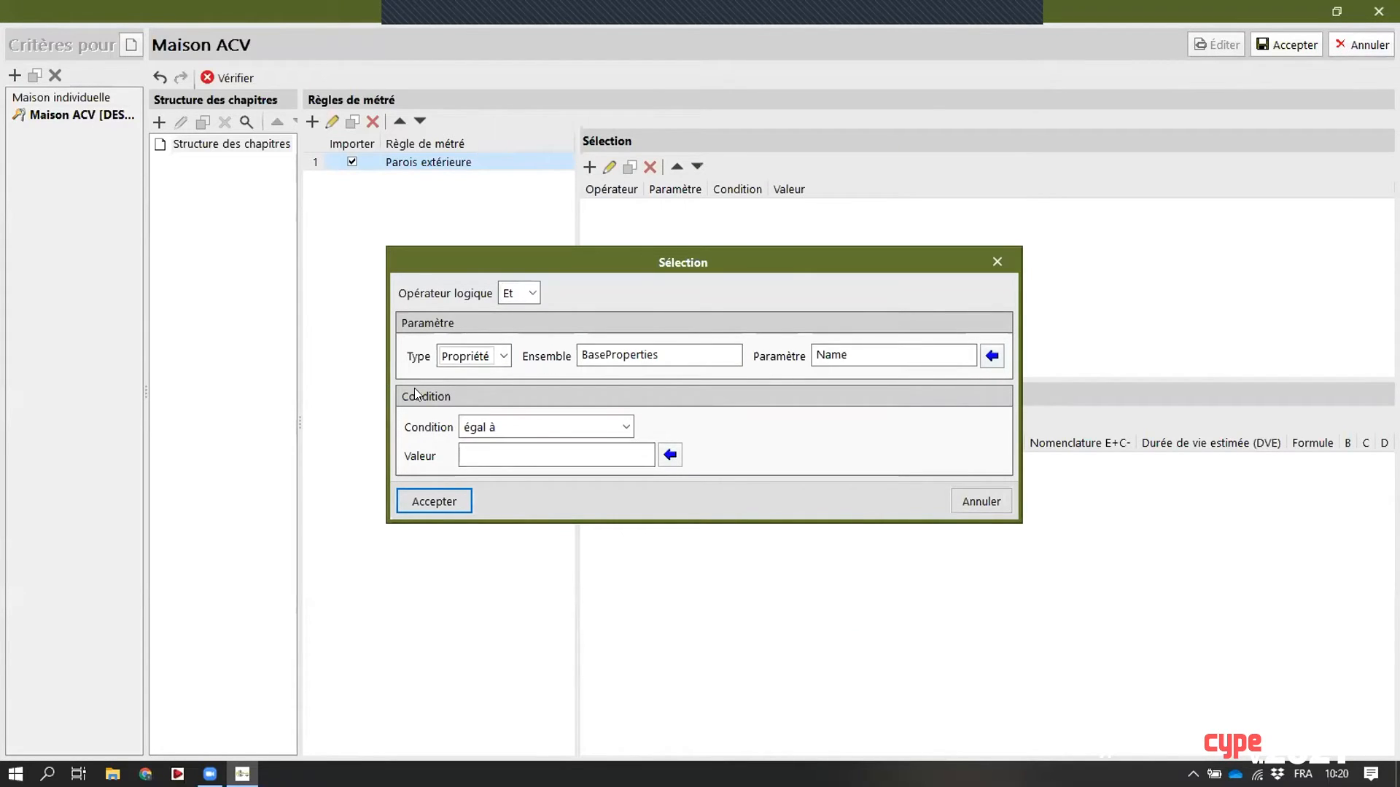
- Make the condition require the name to be equal to (égal à) Paroi extérieure logement, and accept the selection
click(627, 426)
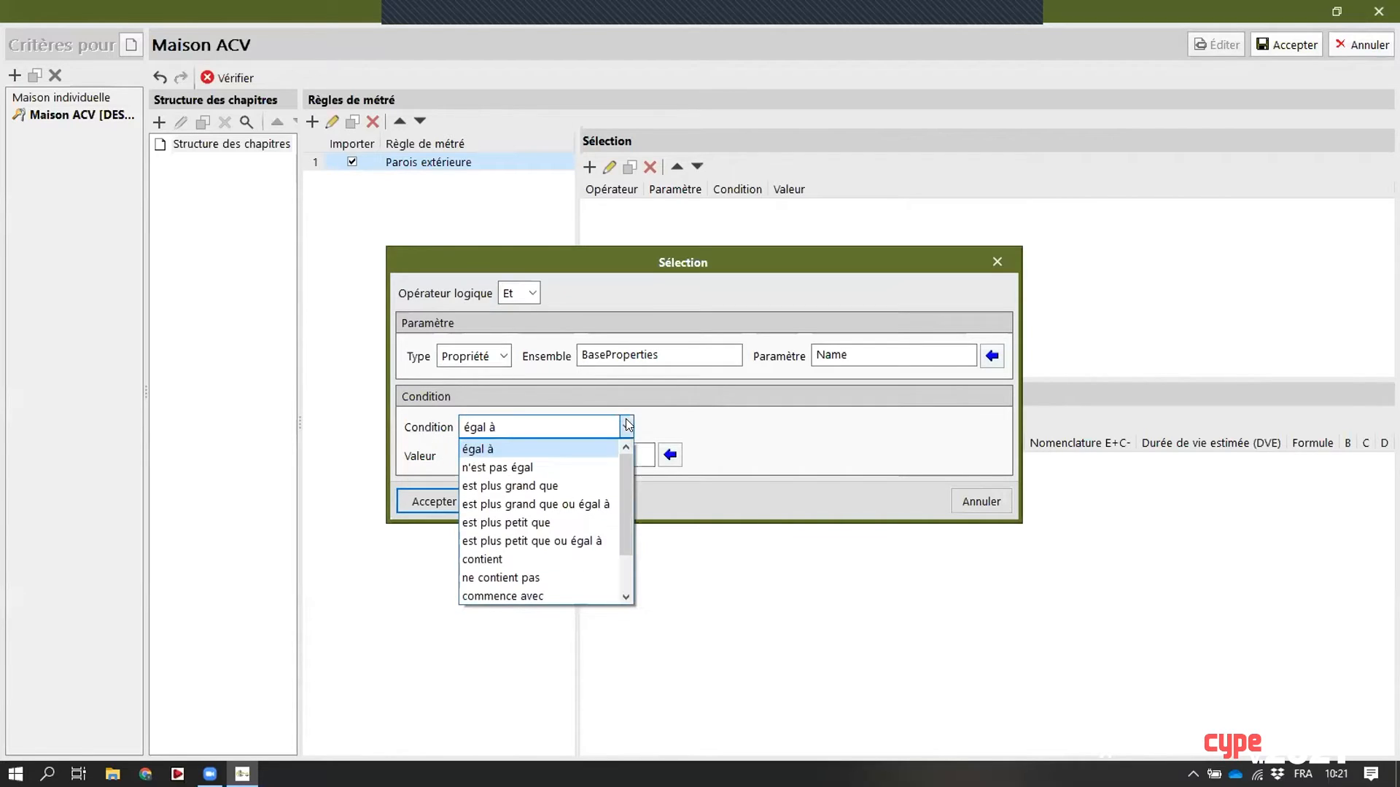
click(627, 426)
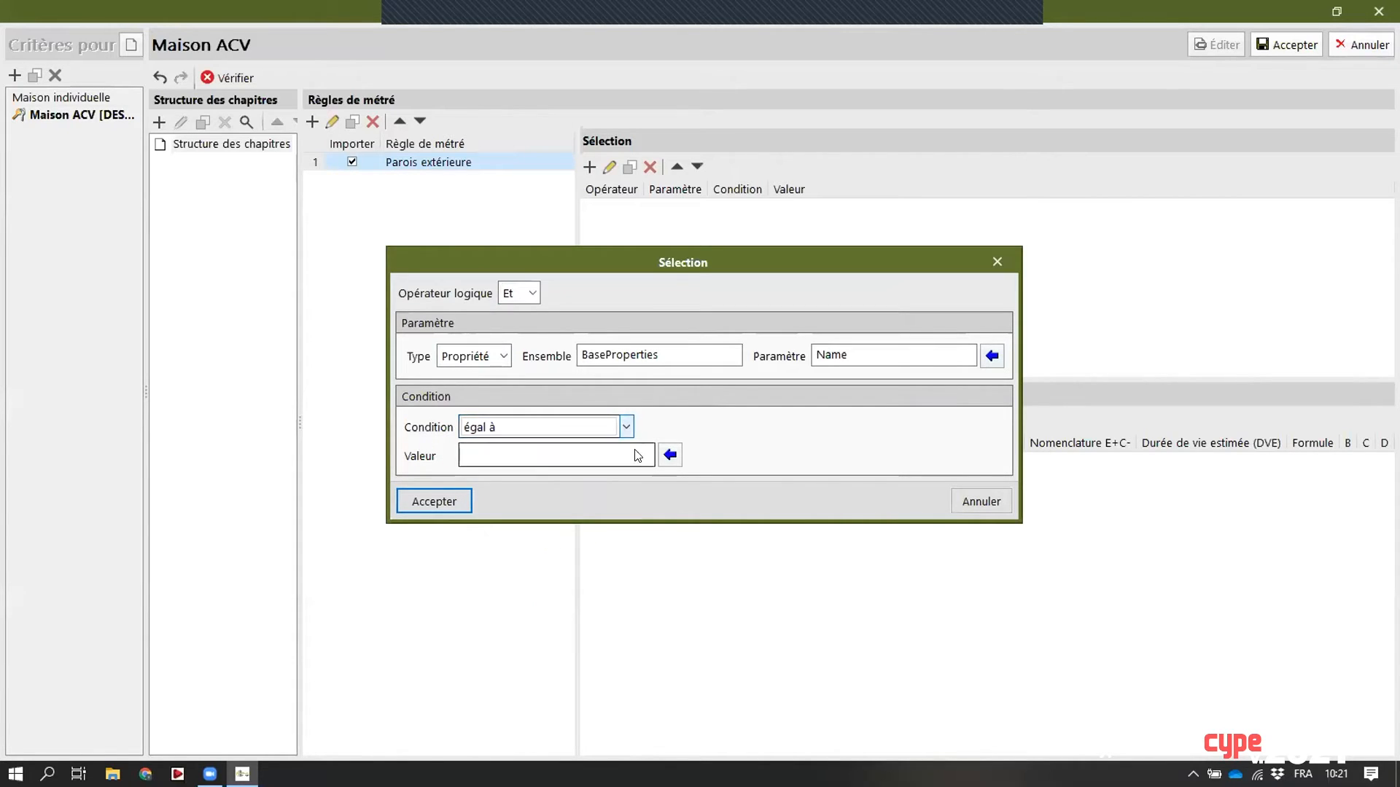
click(670, 455)
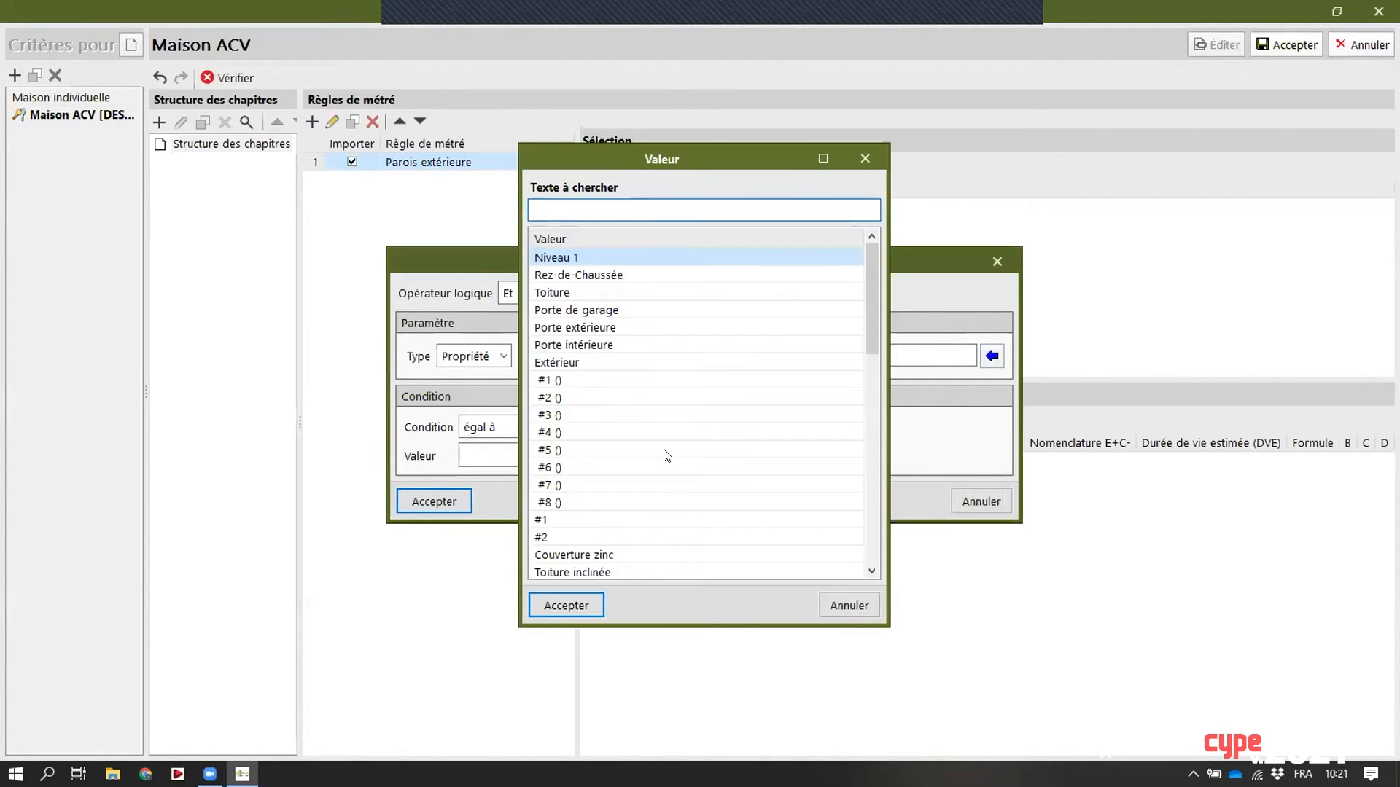
scroll(667, 456, down, 10)
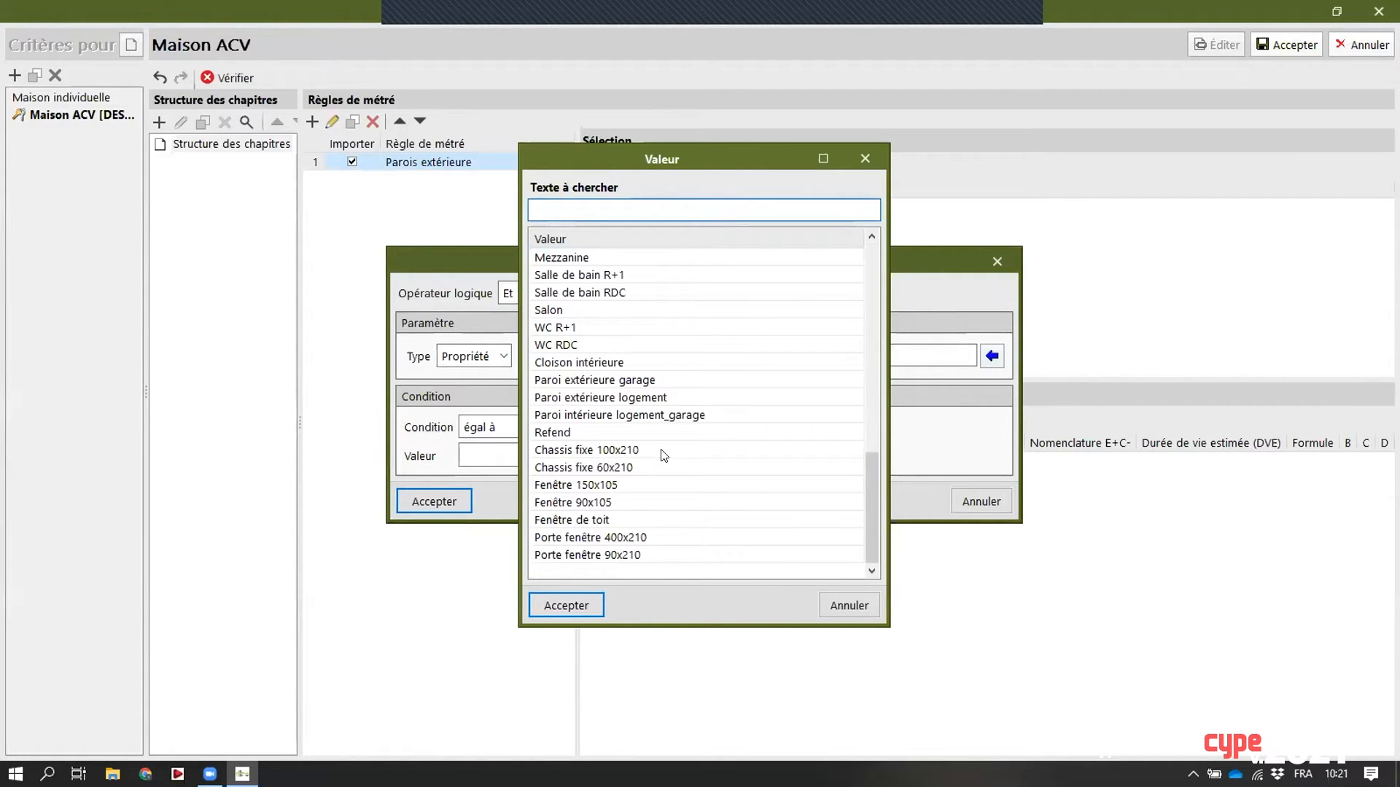
click(636, 400)
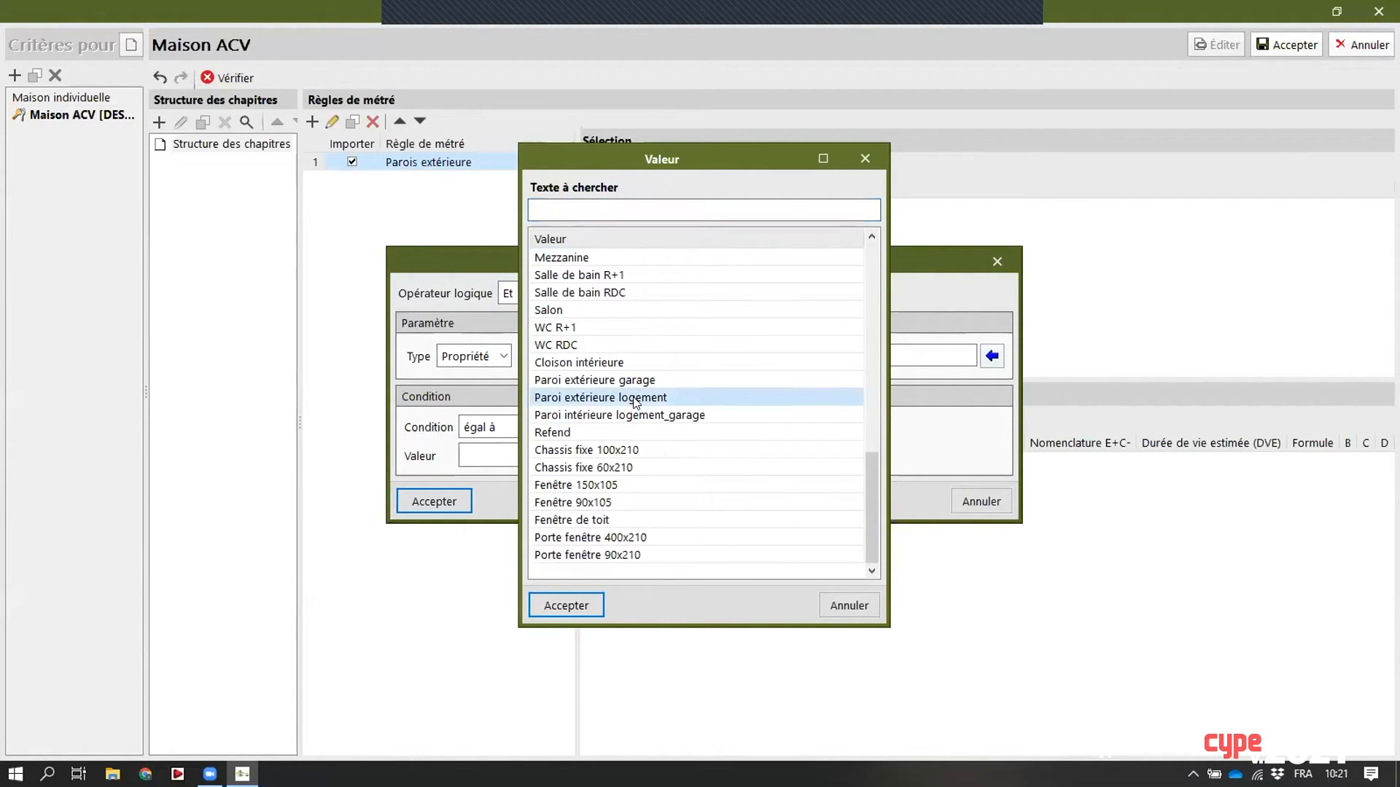
click(580, 605)
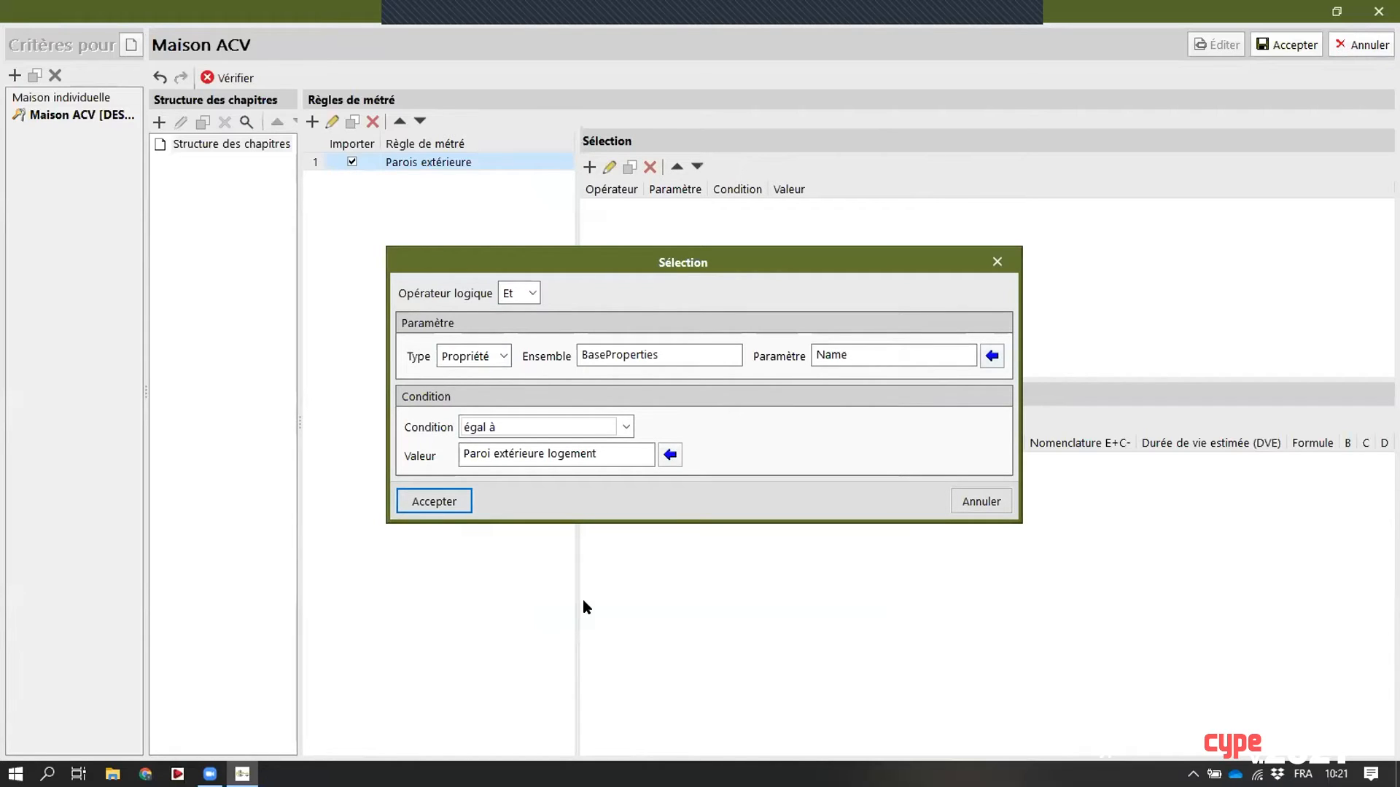
click(422, 503)
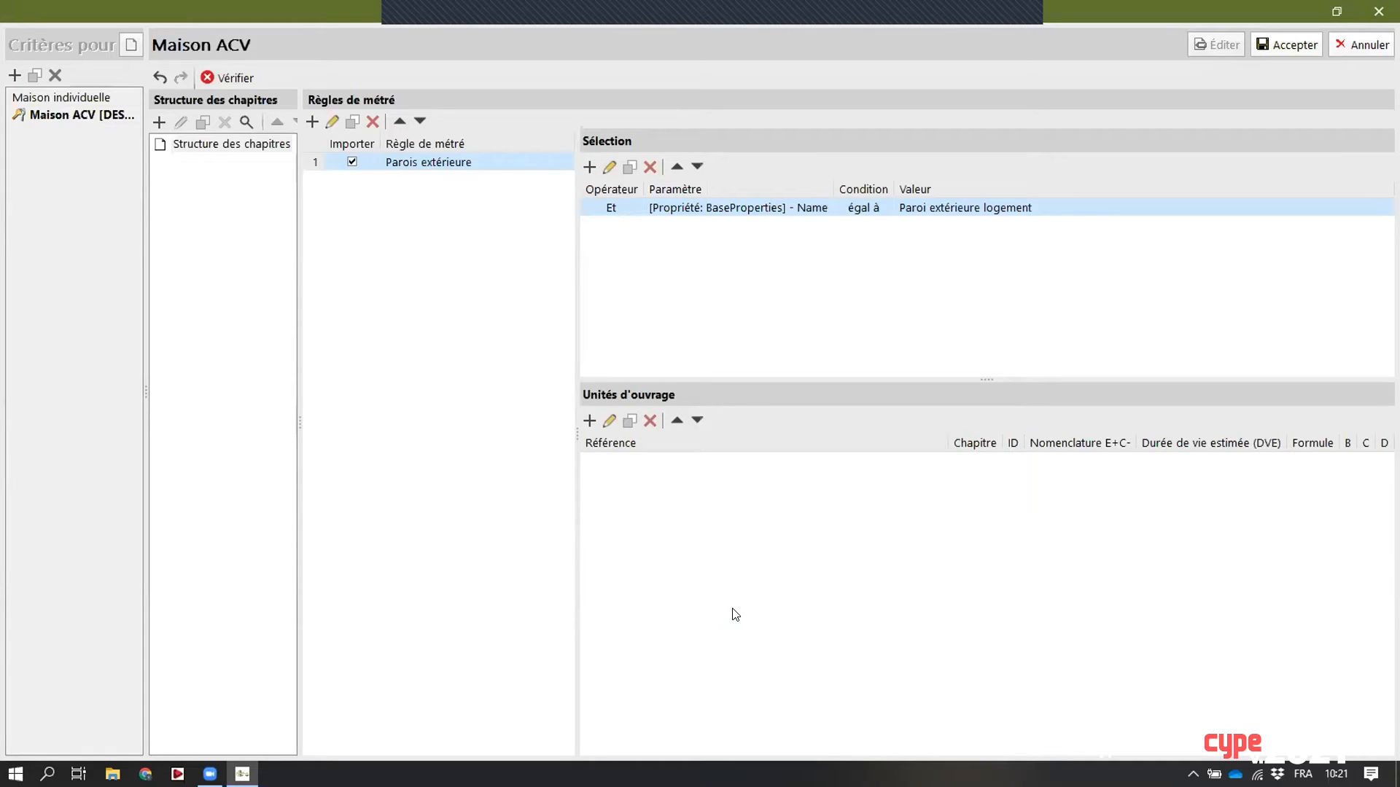
- Add a work unit and select the default mineral render record (Revêtement extérieur des façades en mortier d'enduit minéral) under Façades in the INIES library
click(588, 423)
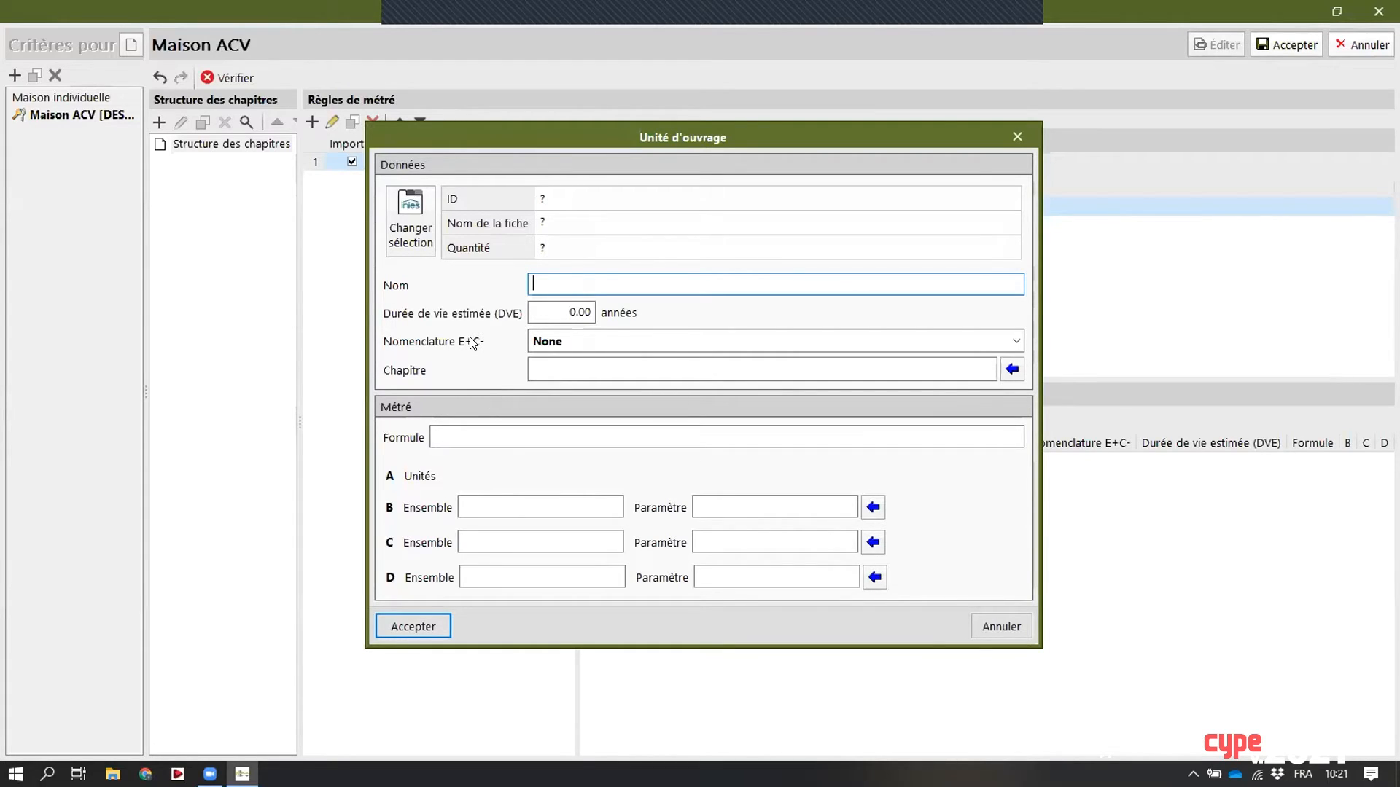
click(413, 208)
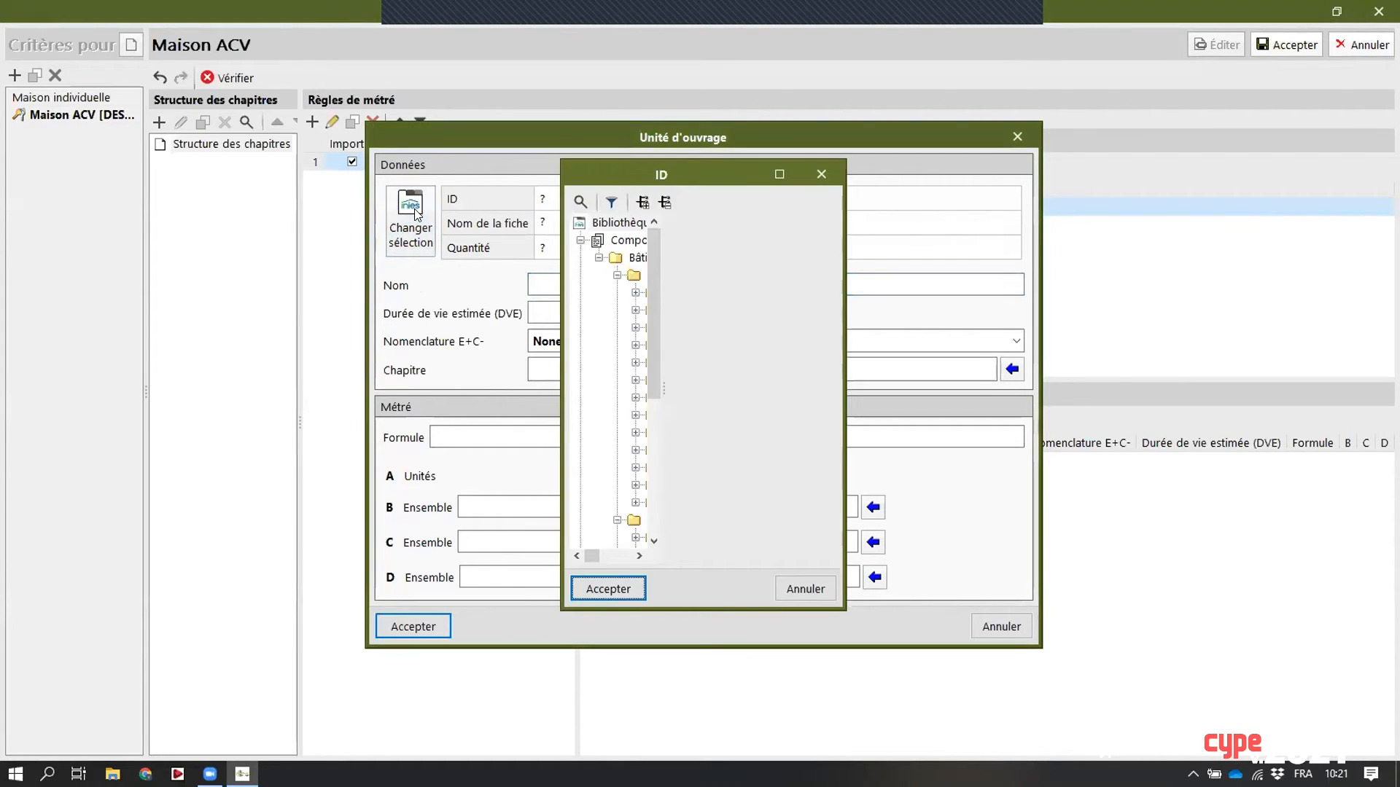
click(779, 175)
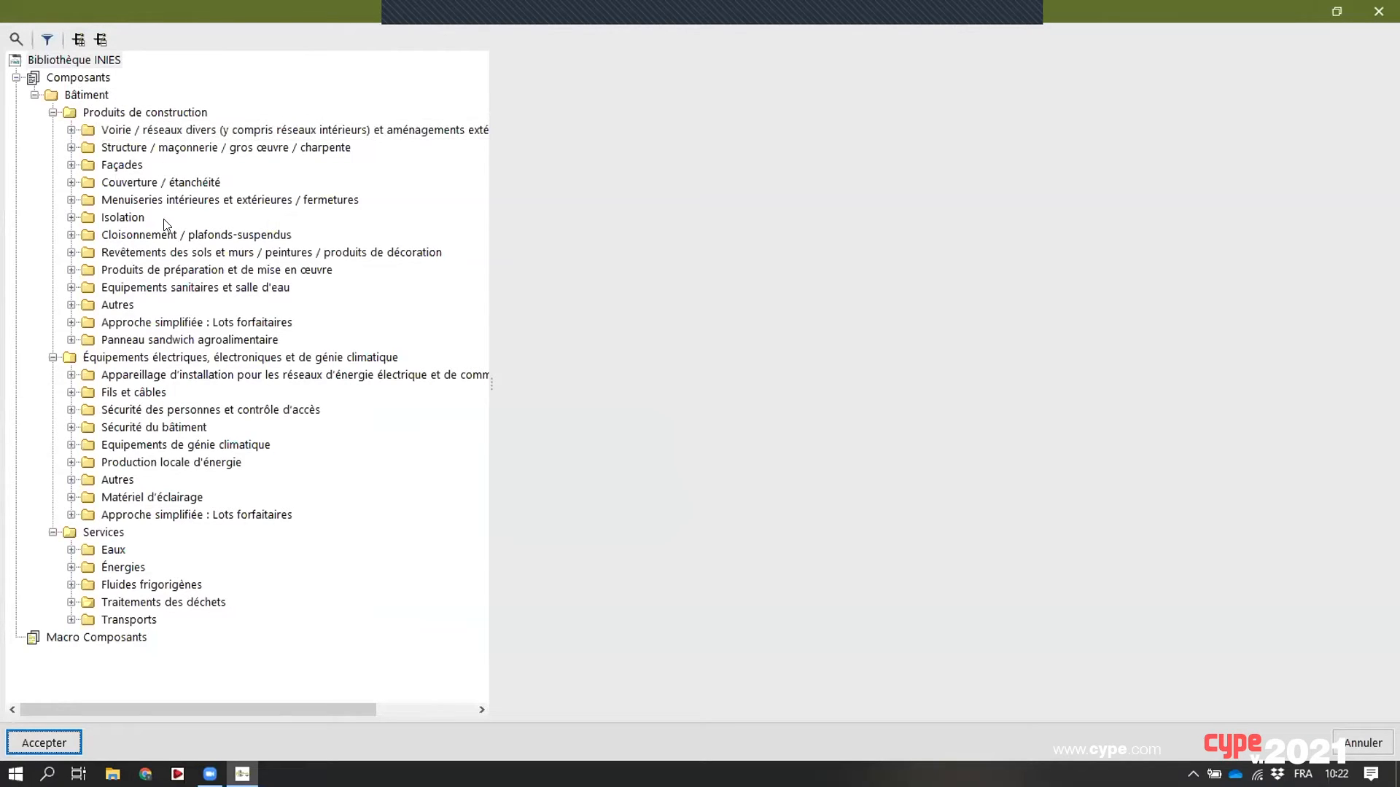
click(71, 165)
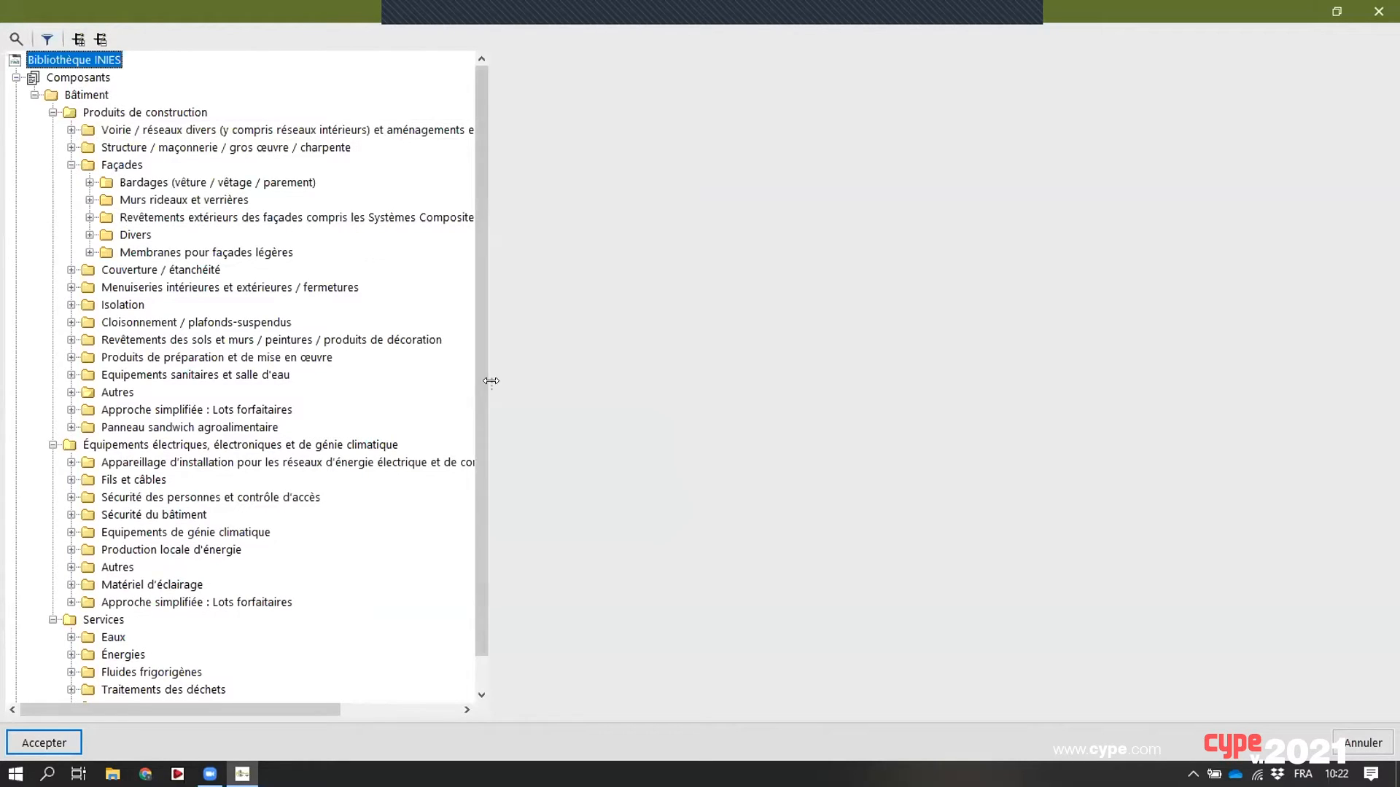
drag(490, 381, 696, 376)
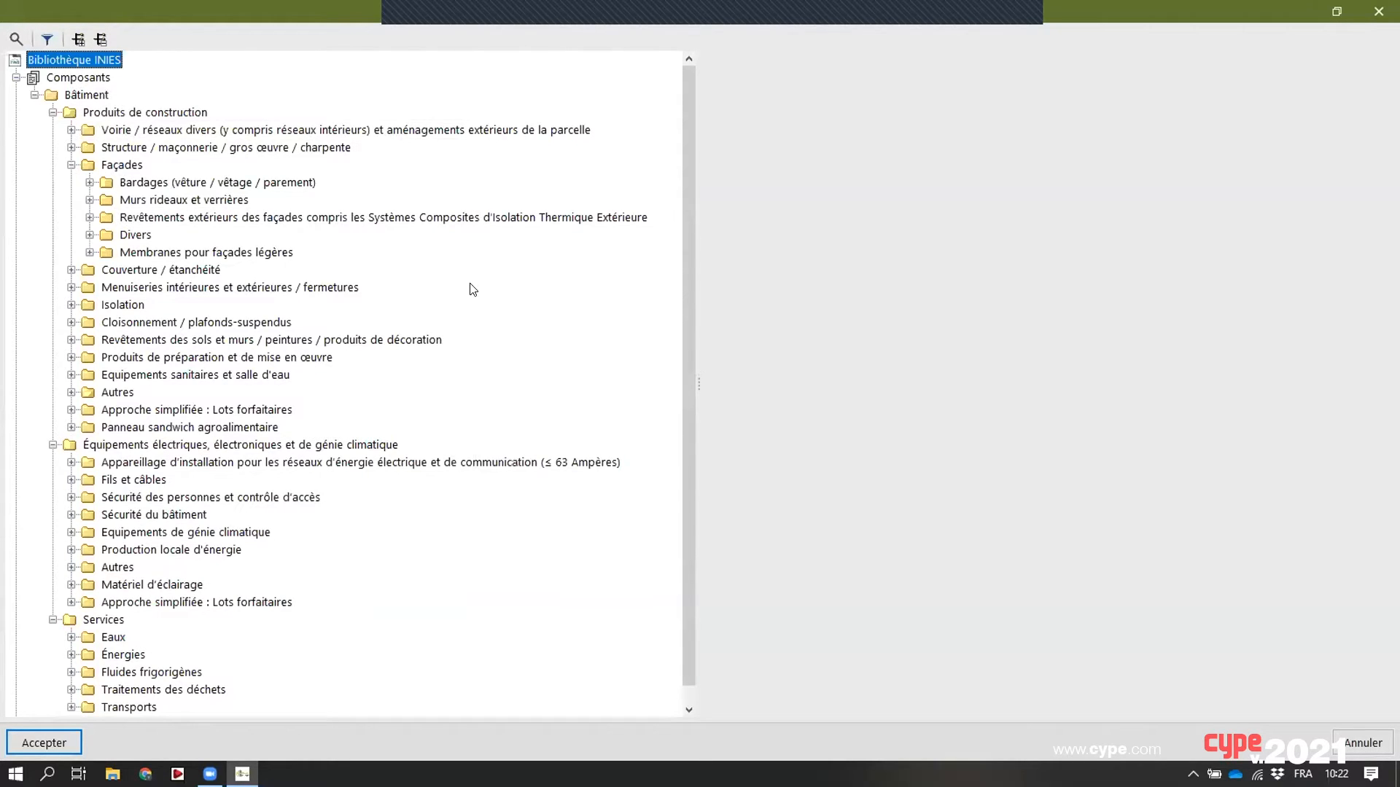
click(89, 218)
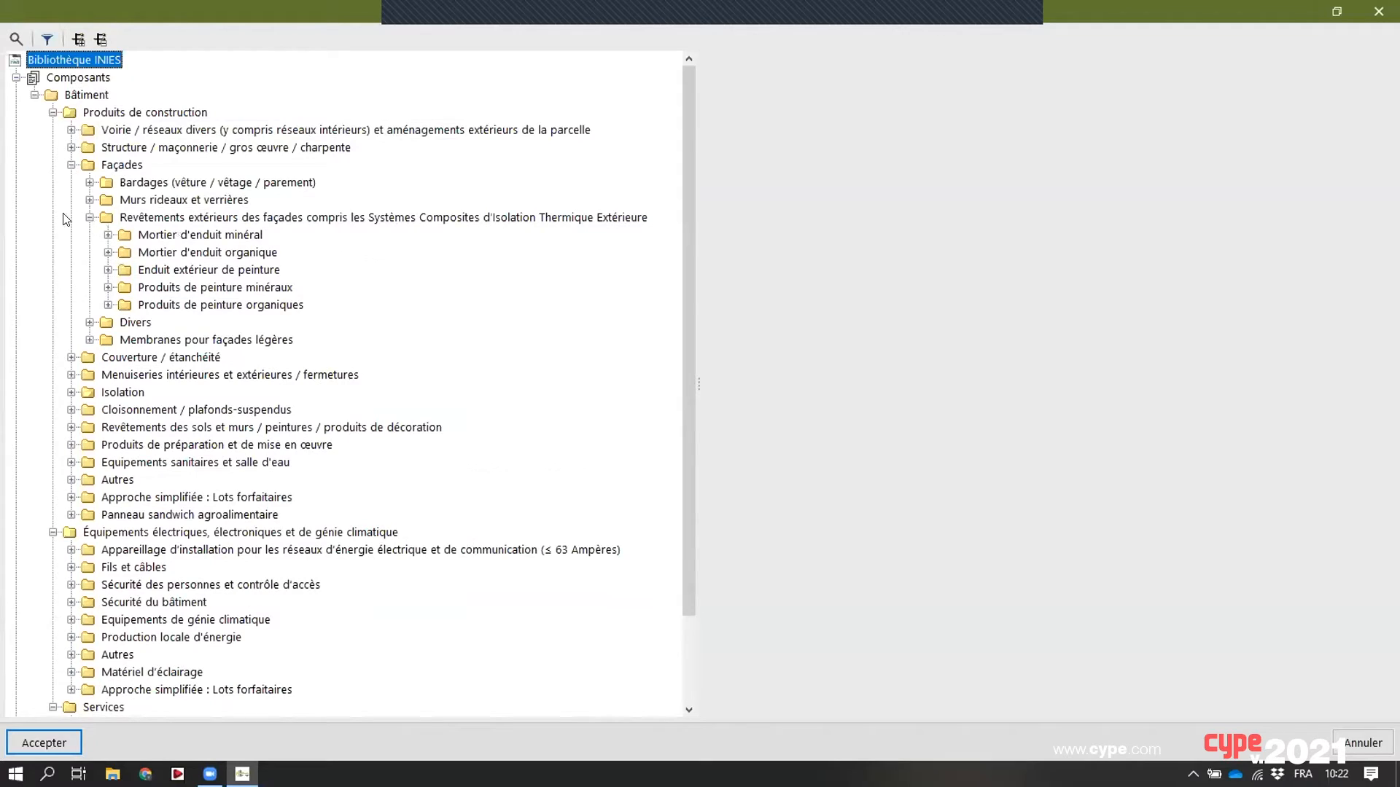
click(108, 235)
click(180, 271)
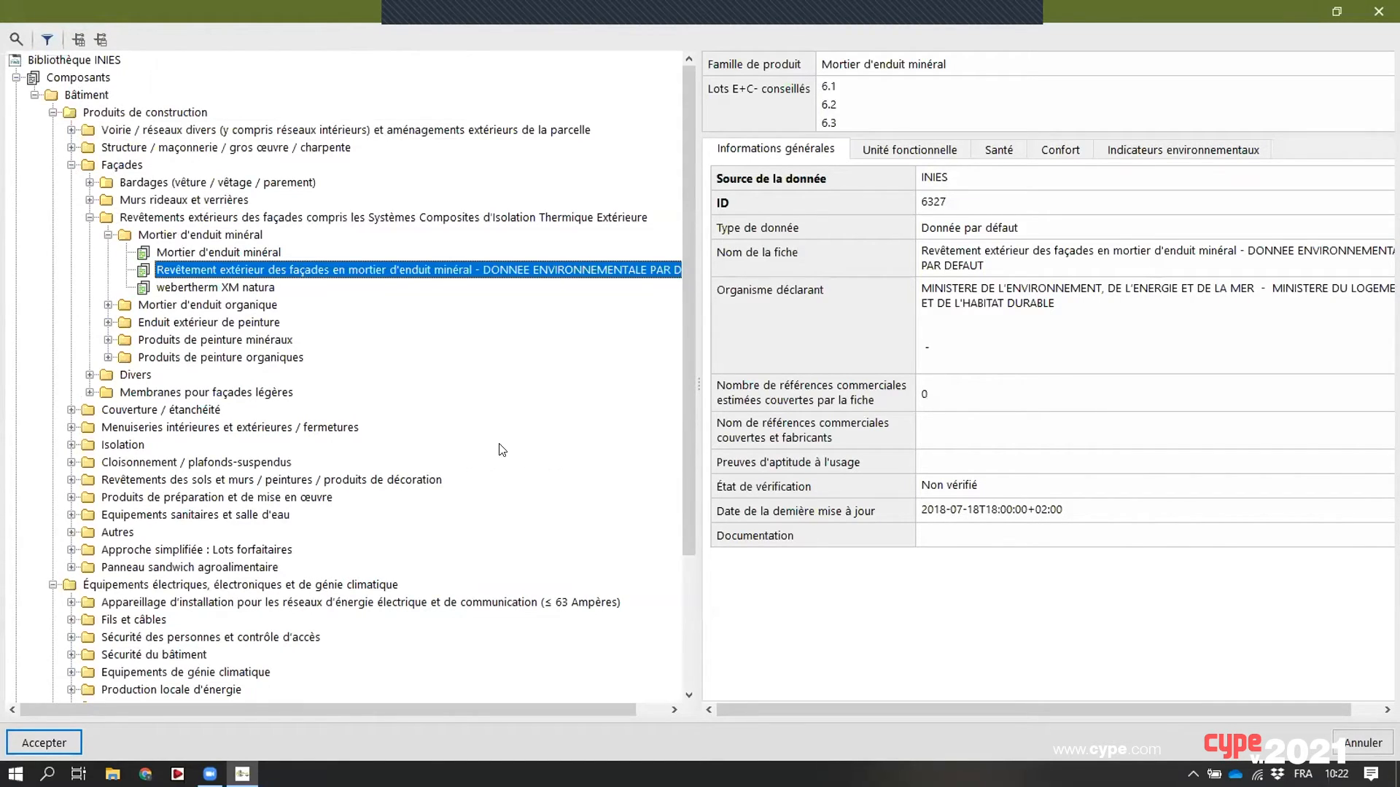
- Review the render record's functional unit, health, comfort and environmental indicators, and assign the record to the work unit
drag(698, 374, 415, 375)
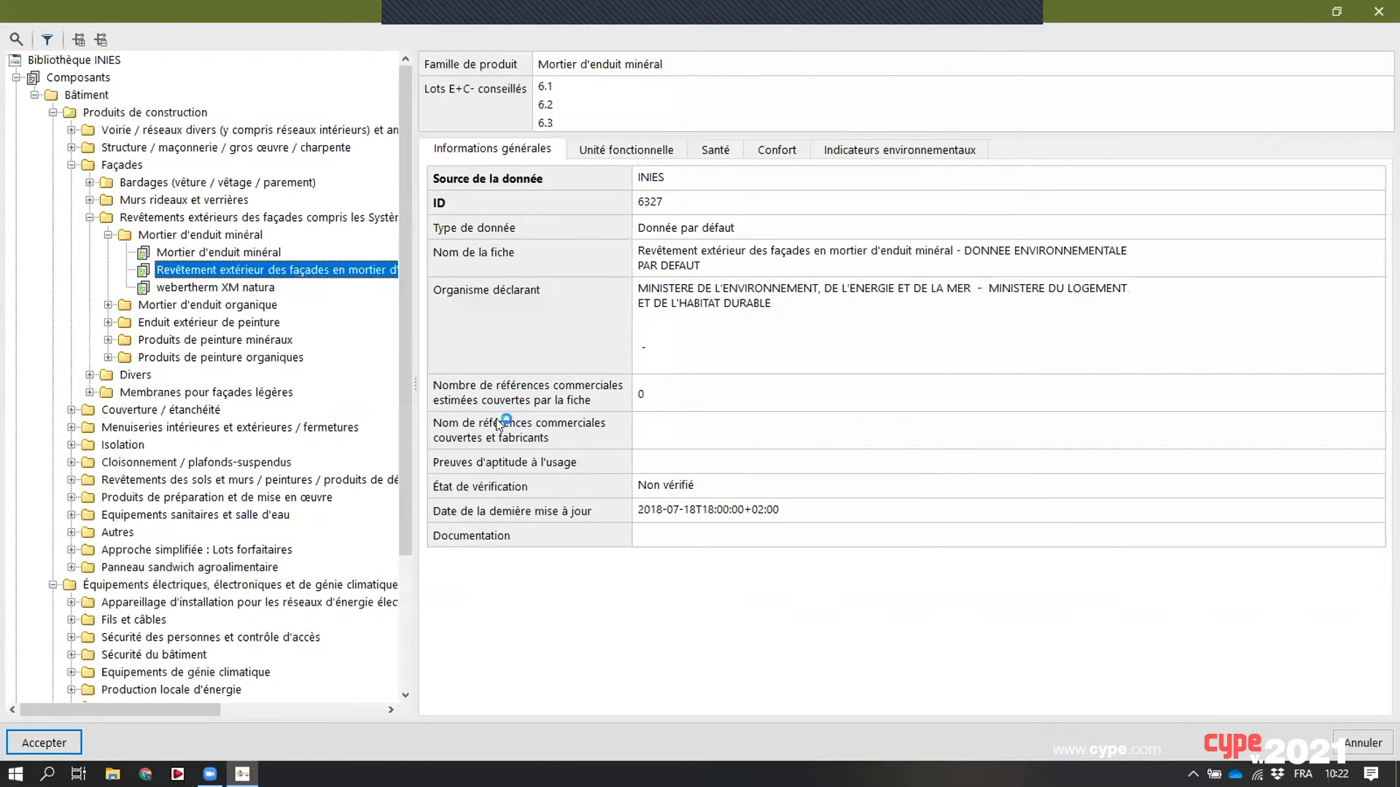
click(616, 153)
click(716, 152)
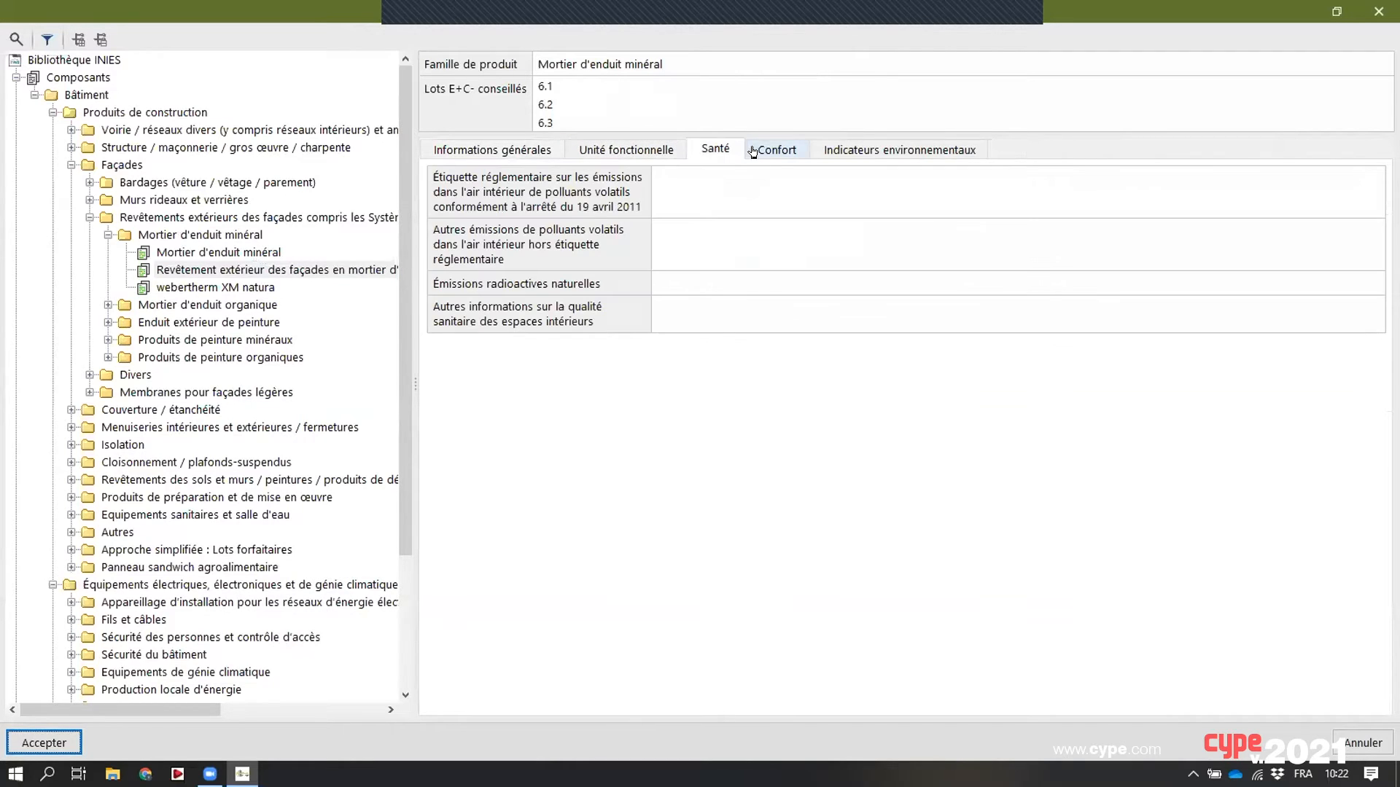
click(754, 151)
click(853, 152)
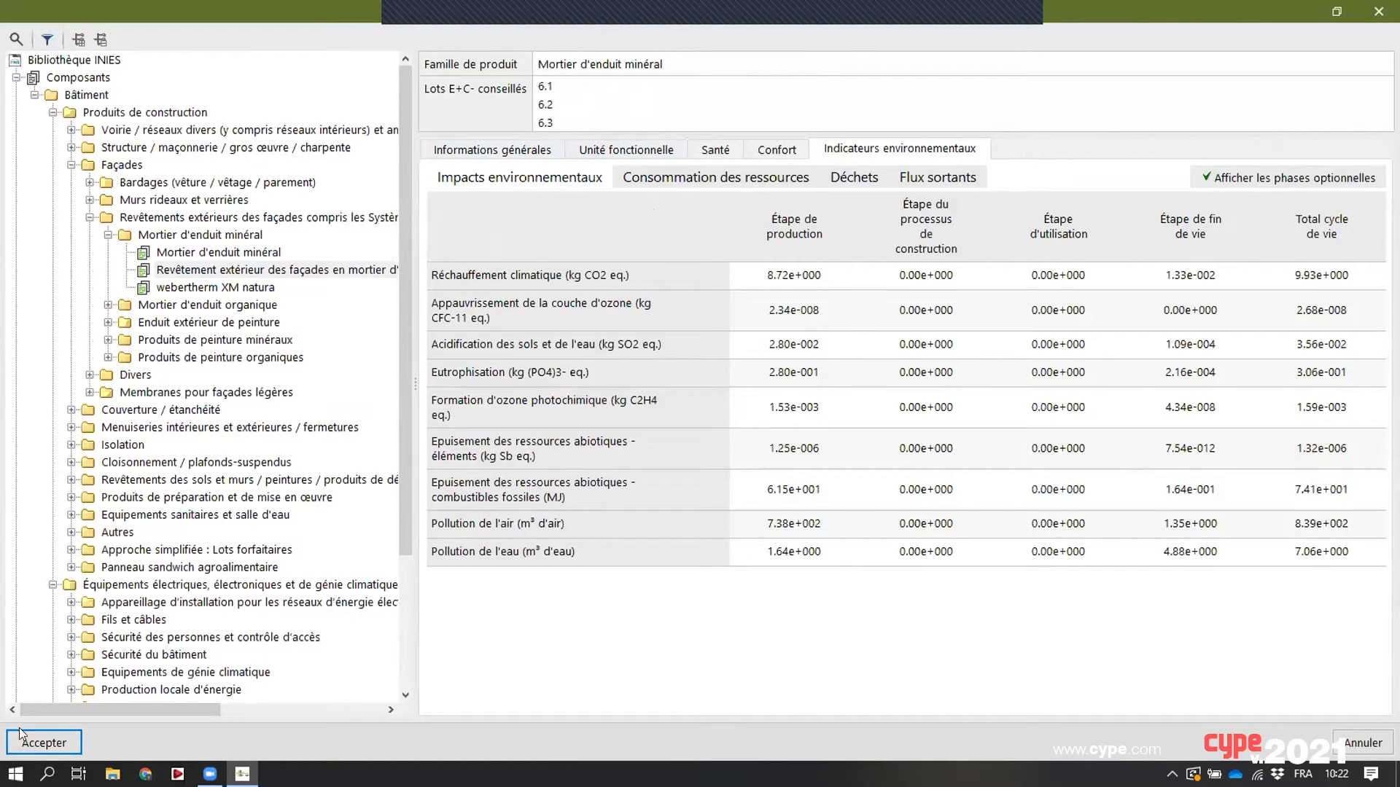
click(44, 742)
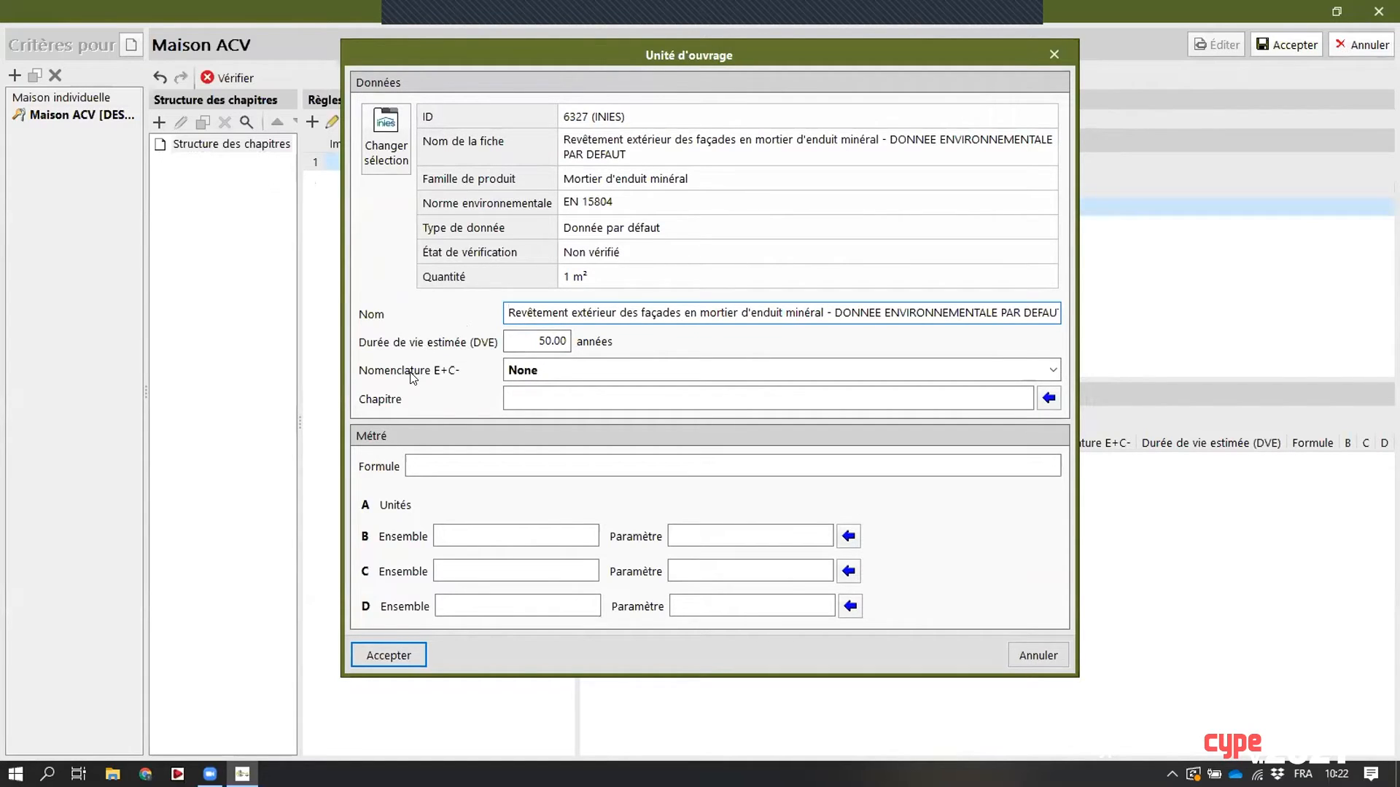
- Classify the render under 3.3 Eléments verticaux - Façades, assign NetSideArea from Qto_WallBaseQuantities as parameter B, and accept the work unit
click(904, 368)
drag(1053, 399, 1053, 410)
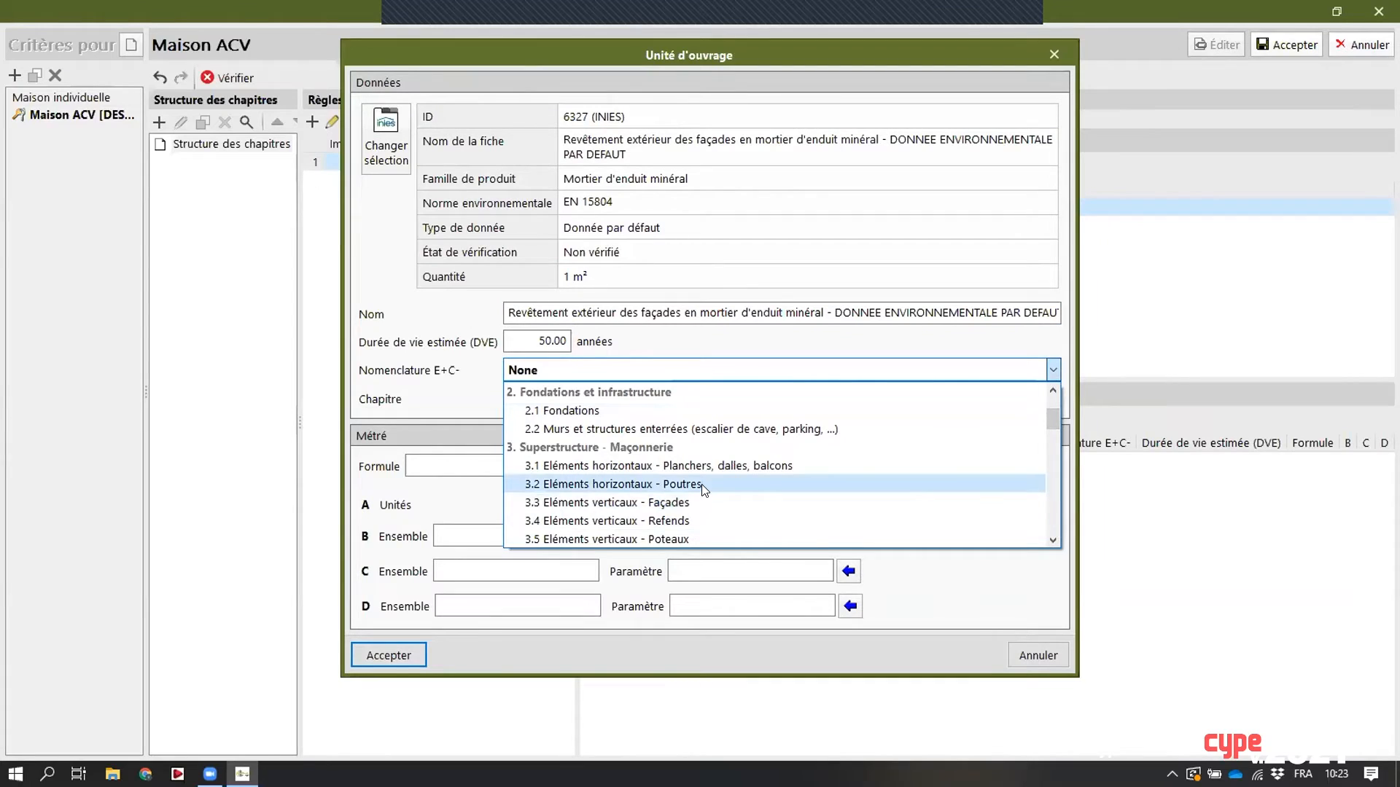
click(684, 504)
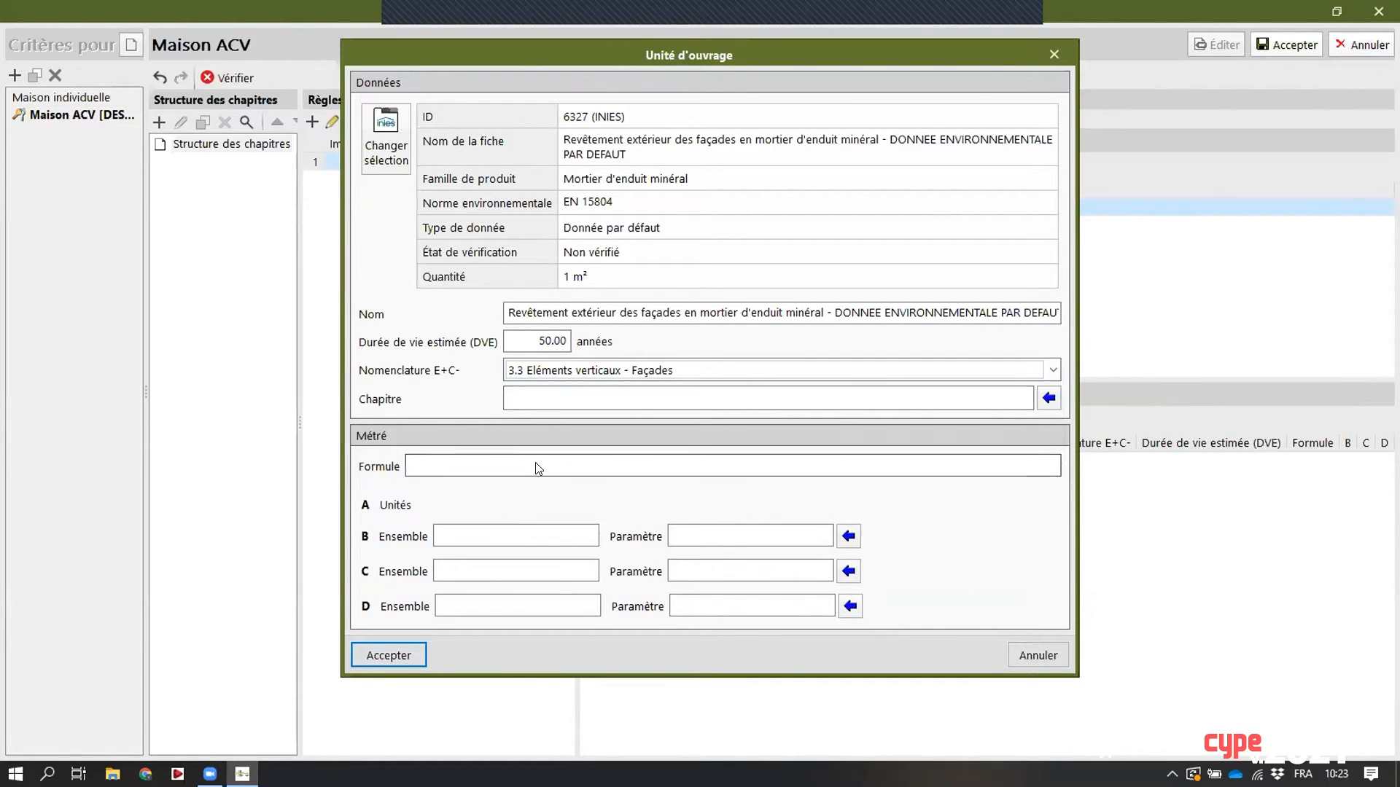
click(848, 537)
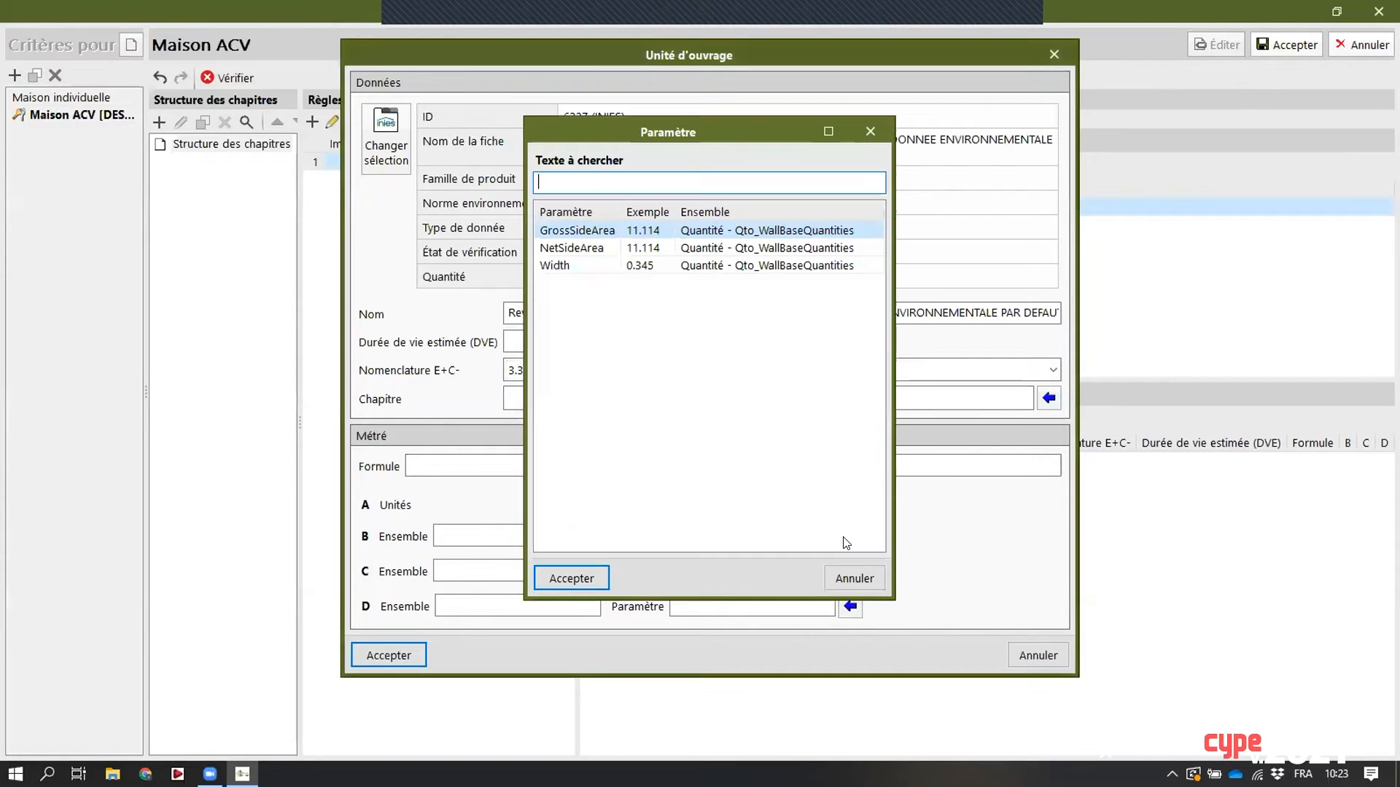
click(591, 248)
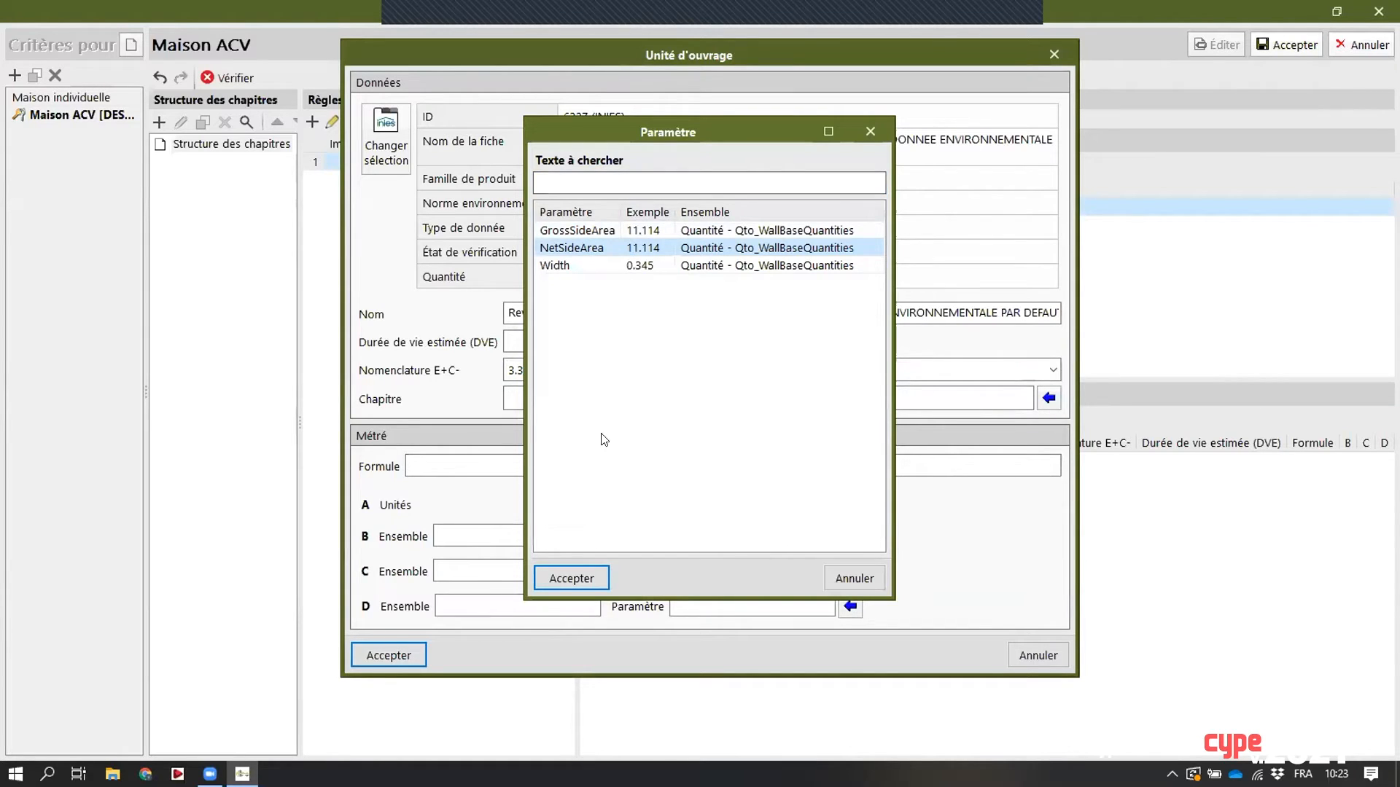
click(570, 578)
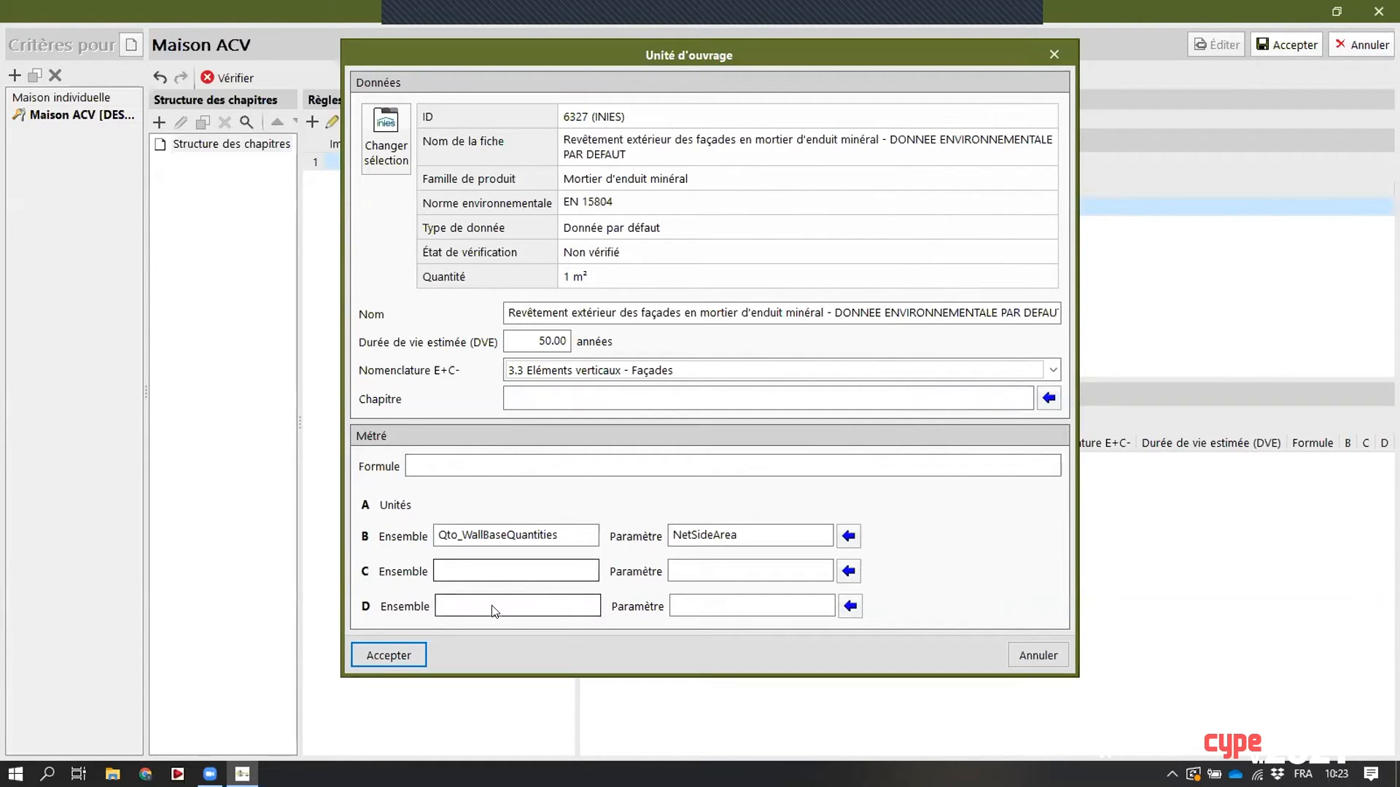
click(392, 656)
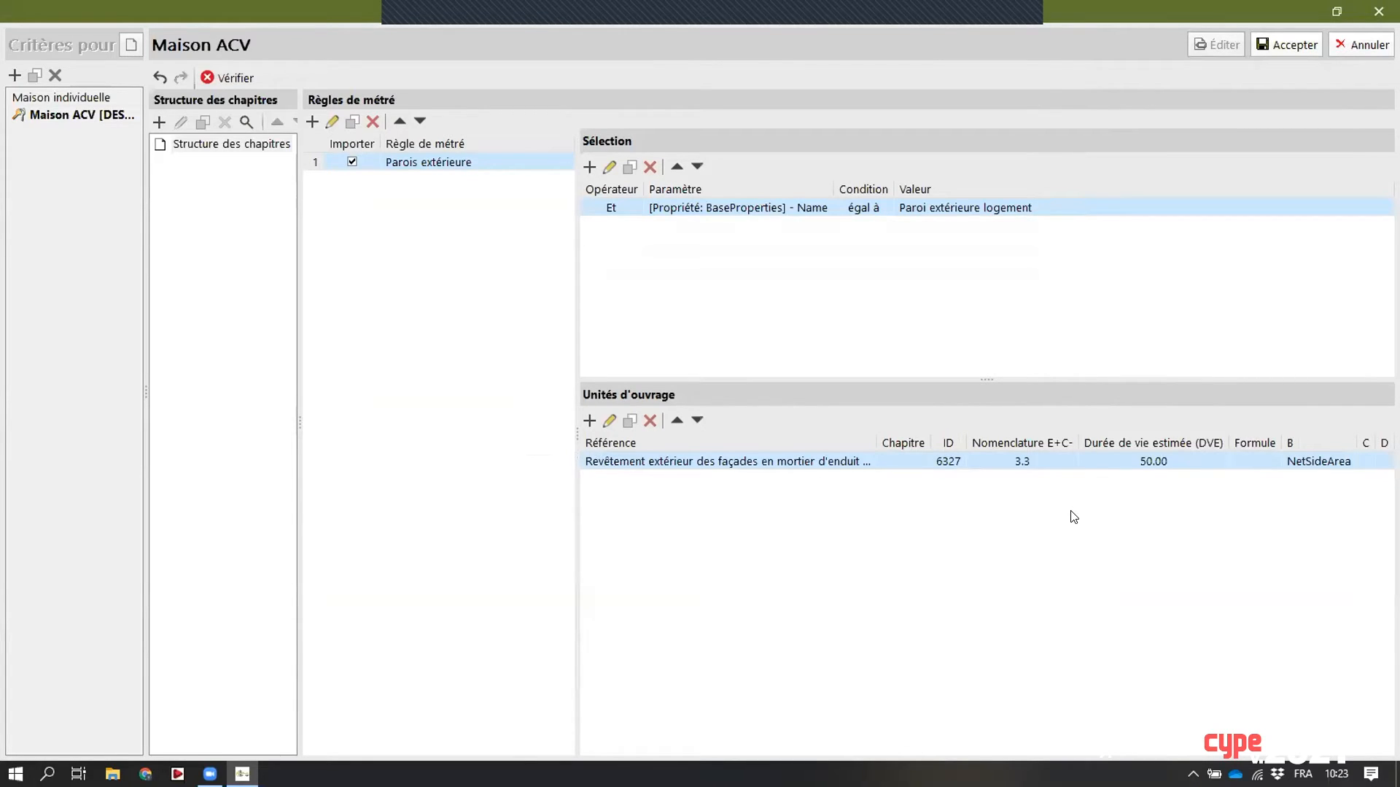
- Add a work unit, search the INIES library for Bloc béton, and assign the Bloc en béton (pose à joints épais) record
click(589, 421)
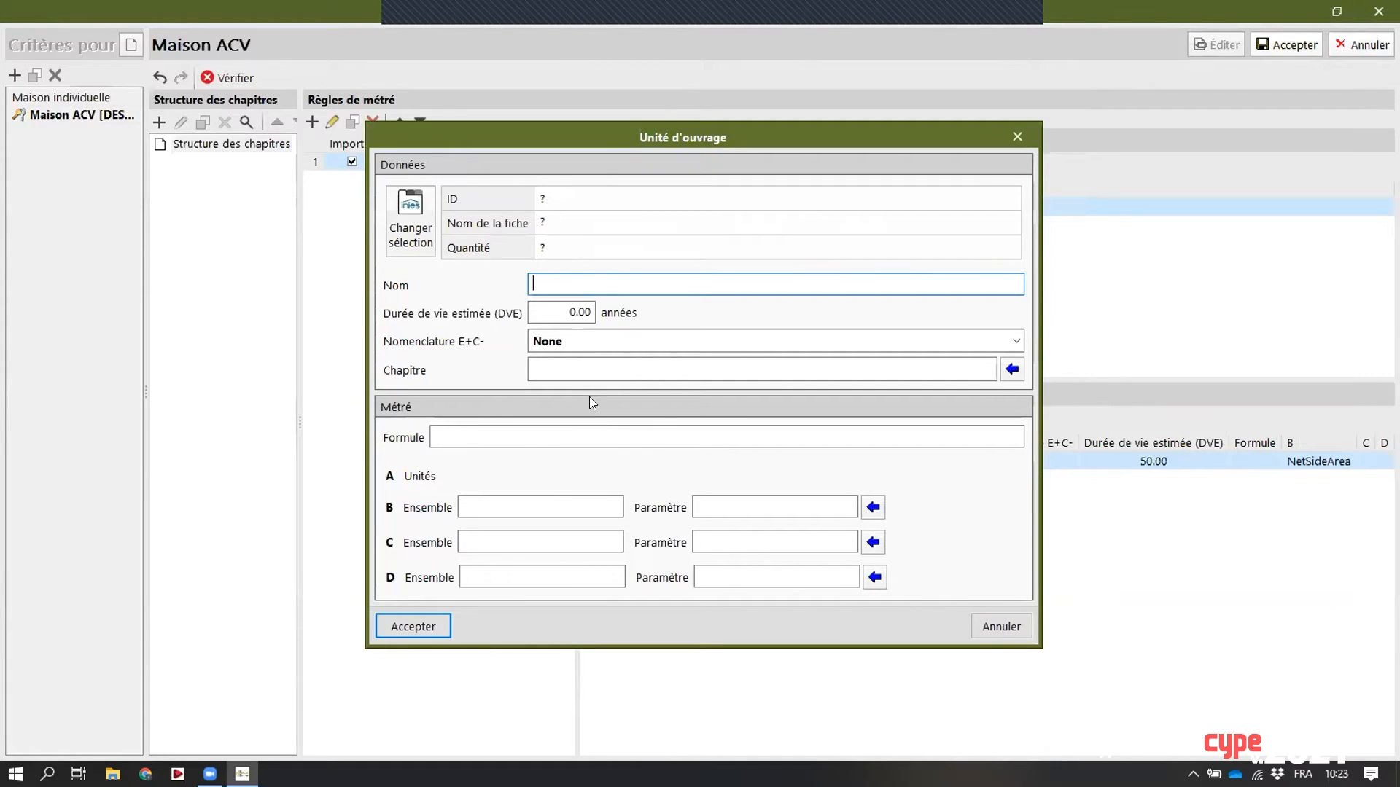
click(420, 218)
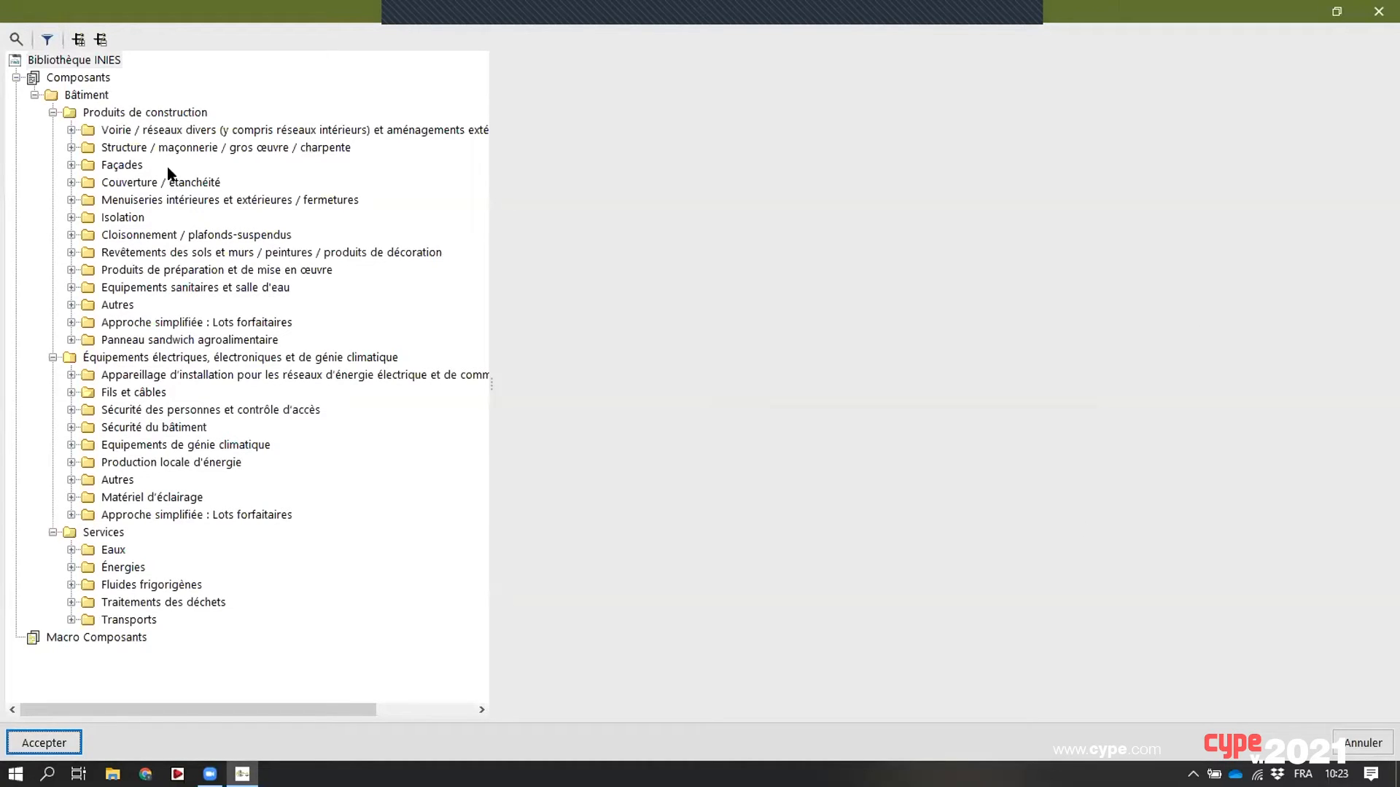
click(16, 39)
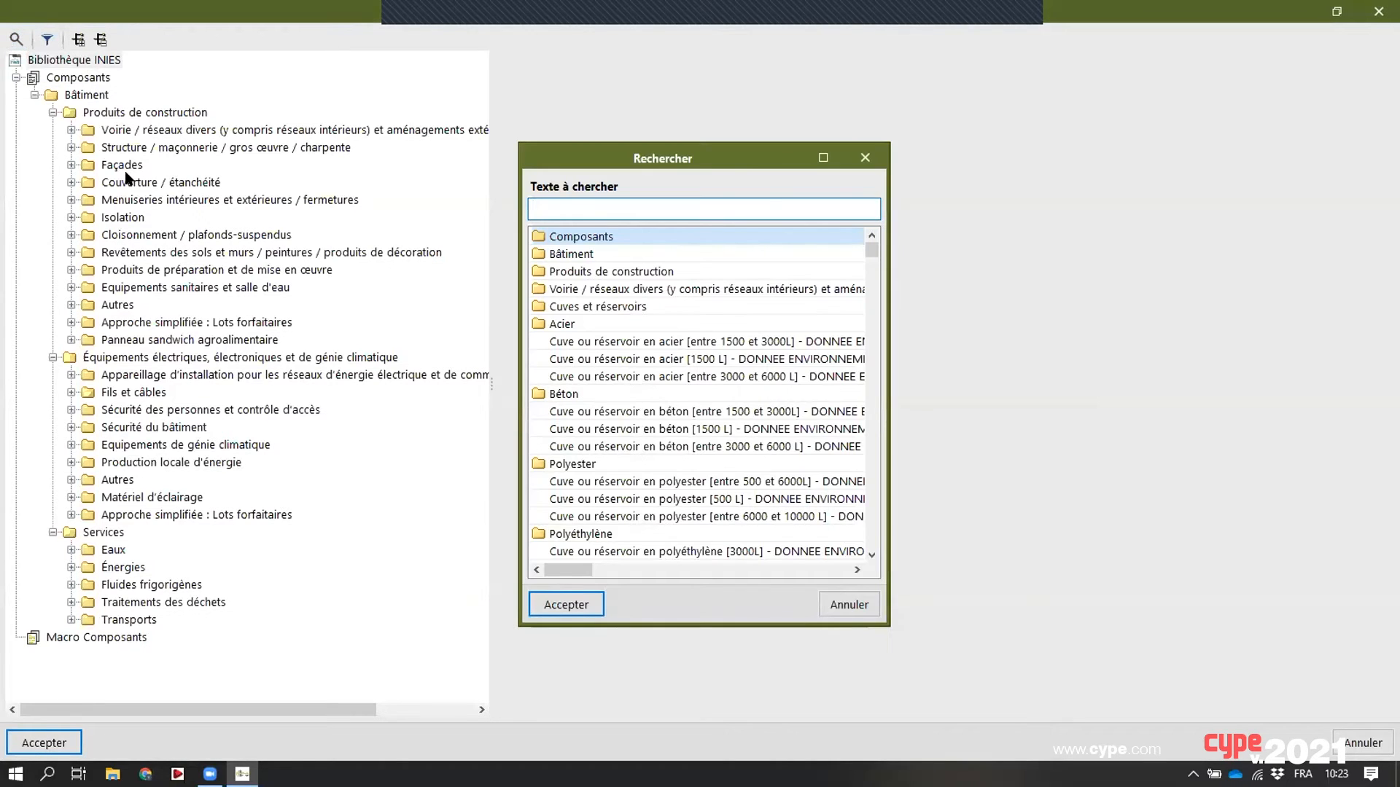
text(Blo)
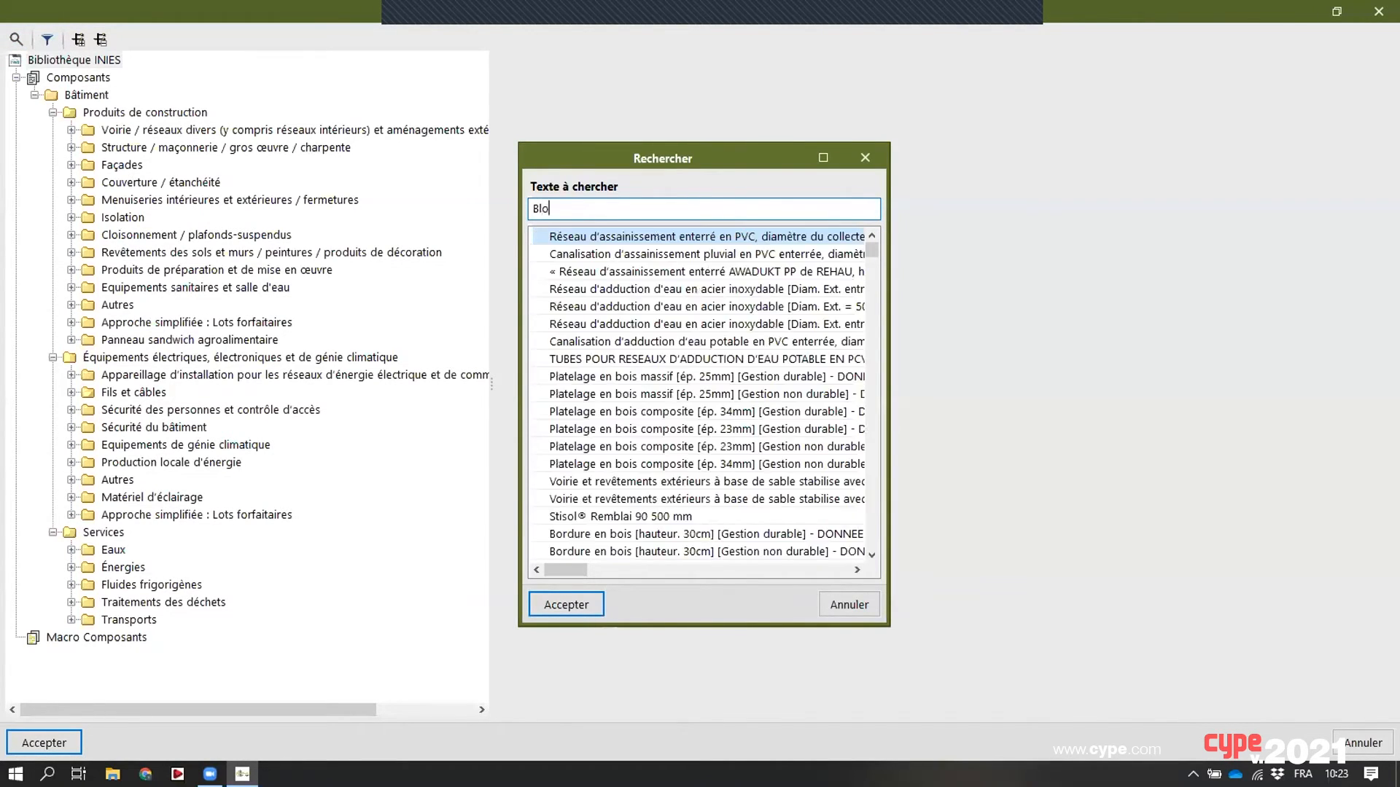
text(c béton)
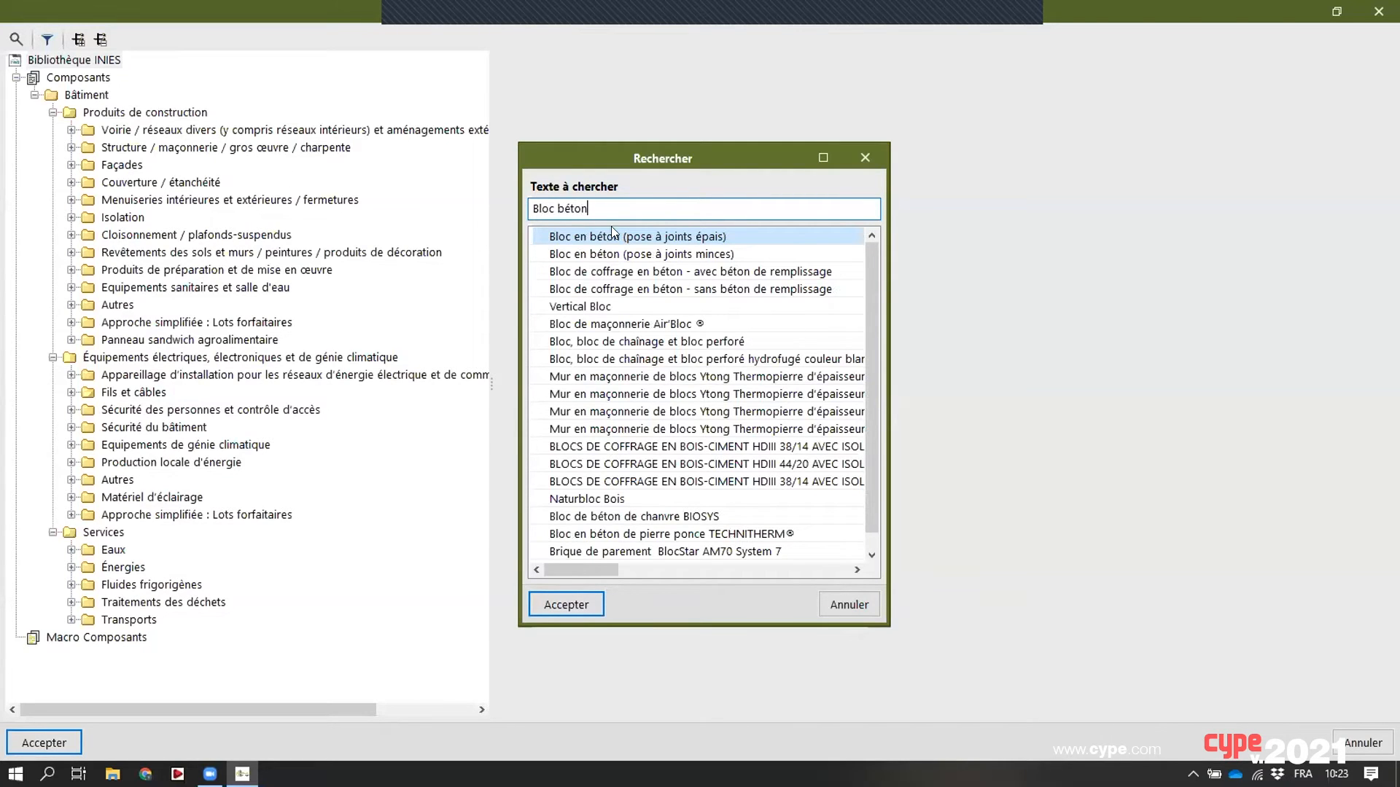
scroll(631, 273, down, 1)
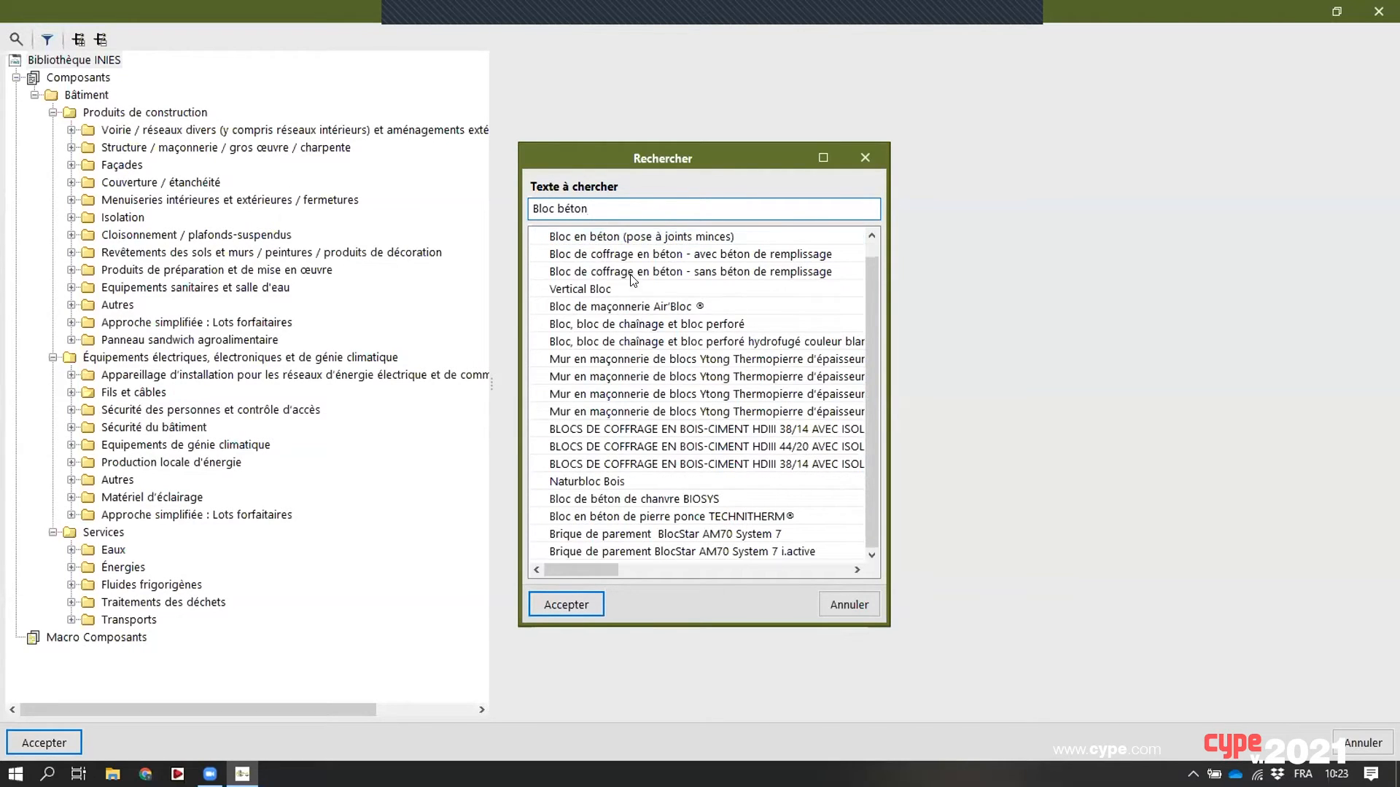
scroll(666, 397, up, 1)
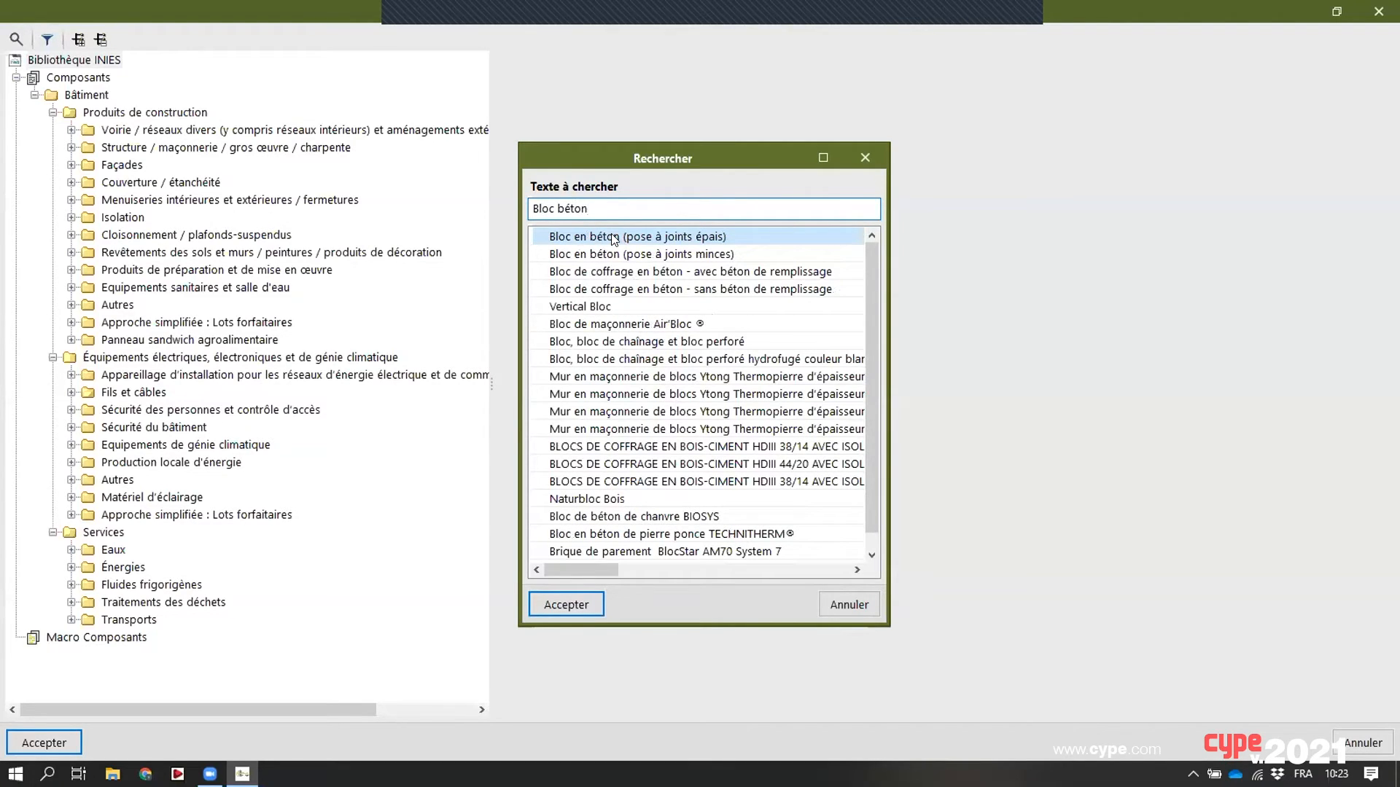
click(580, 605)
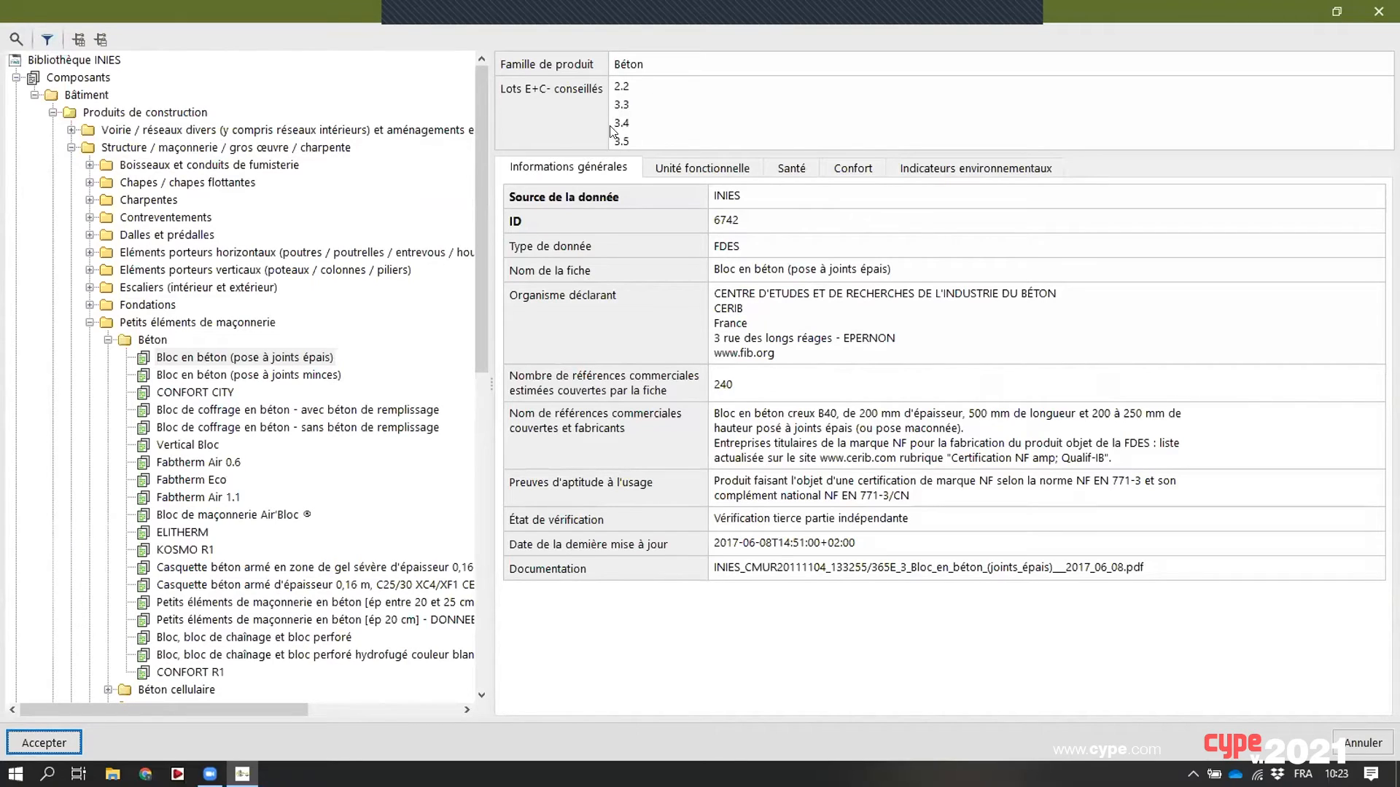
click(44, 742)
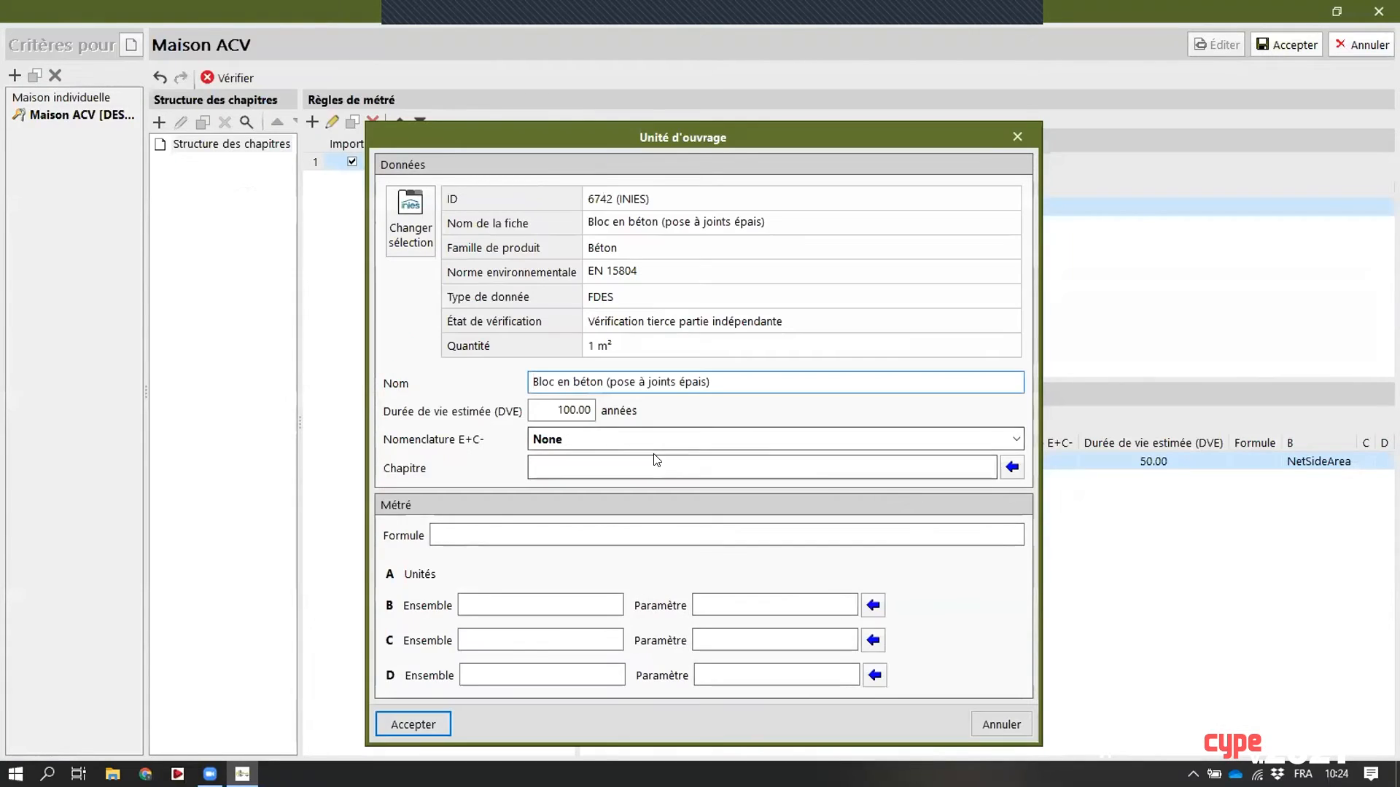
- Classify the concrete block under 3.3 Eléments verticaux - Façades with NetSideArea as parameter B, then accept the work unit and the Maison ACV criteria
click(857, 438)
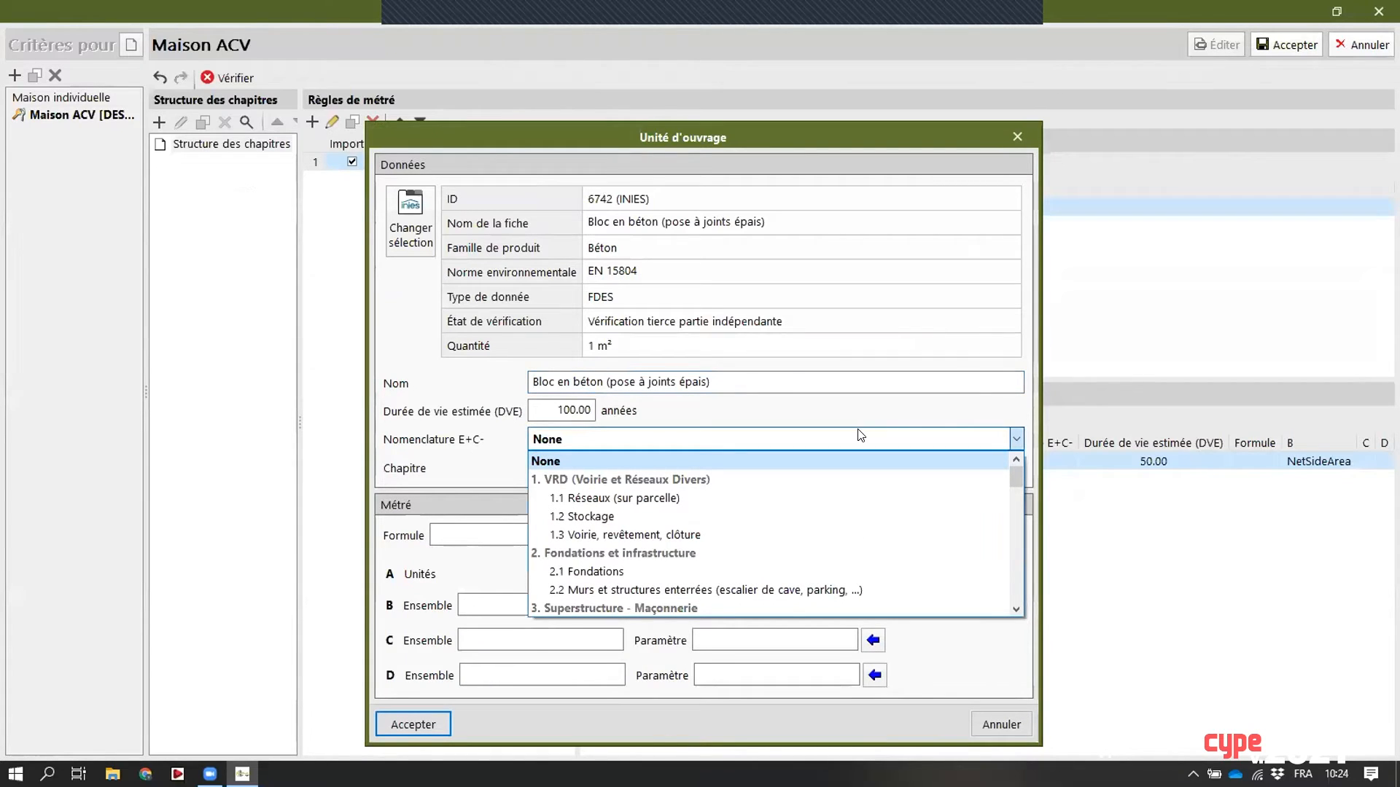
scroll(693, 510, down, 3)
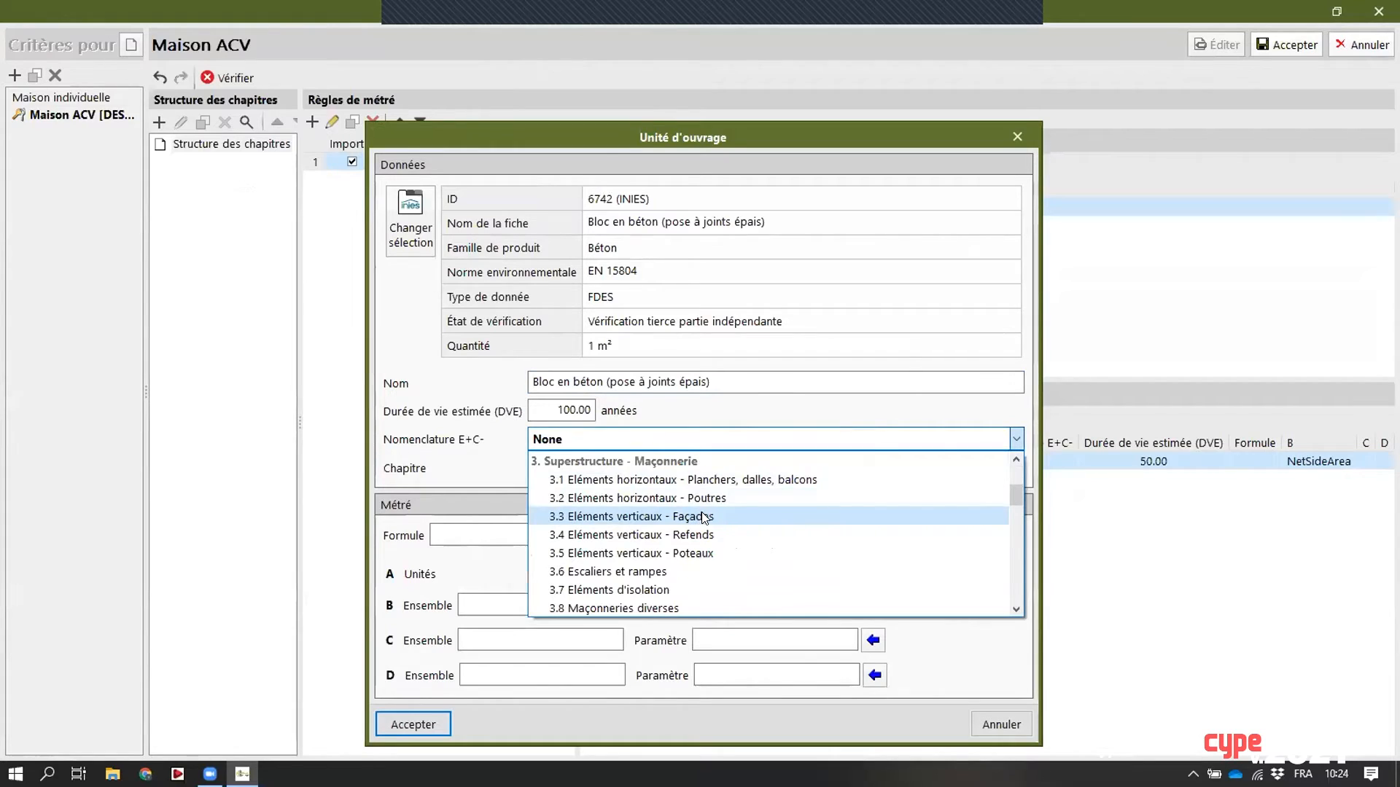
click(703, 516)
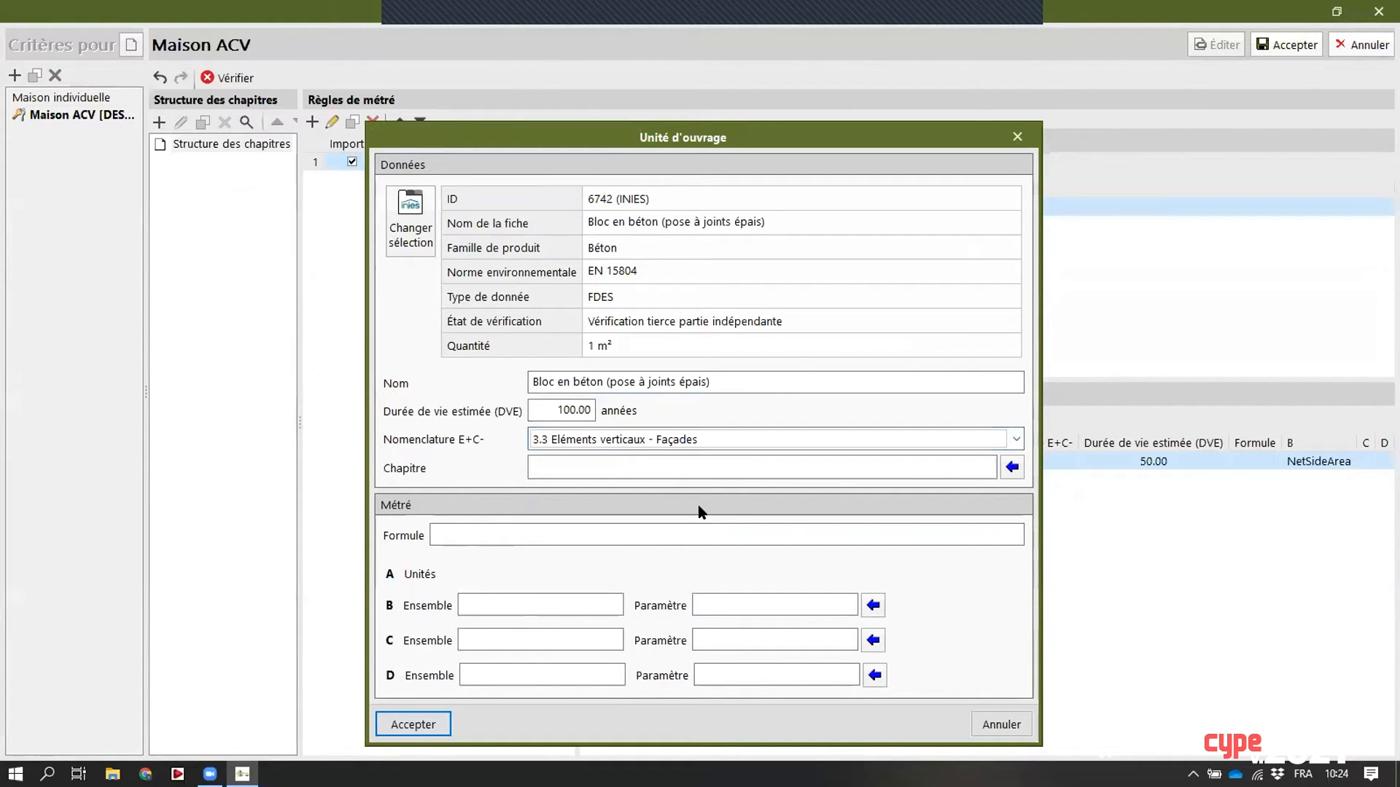
click(874, 605)
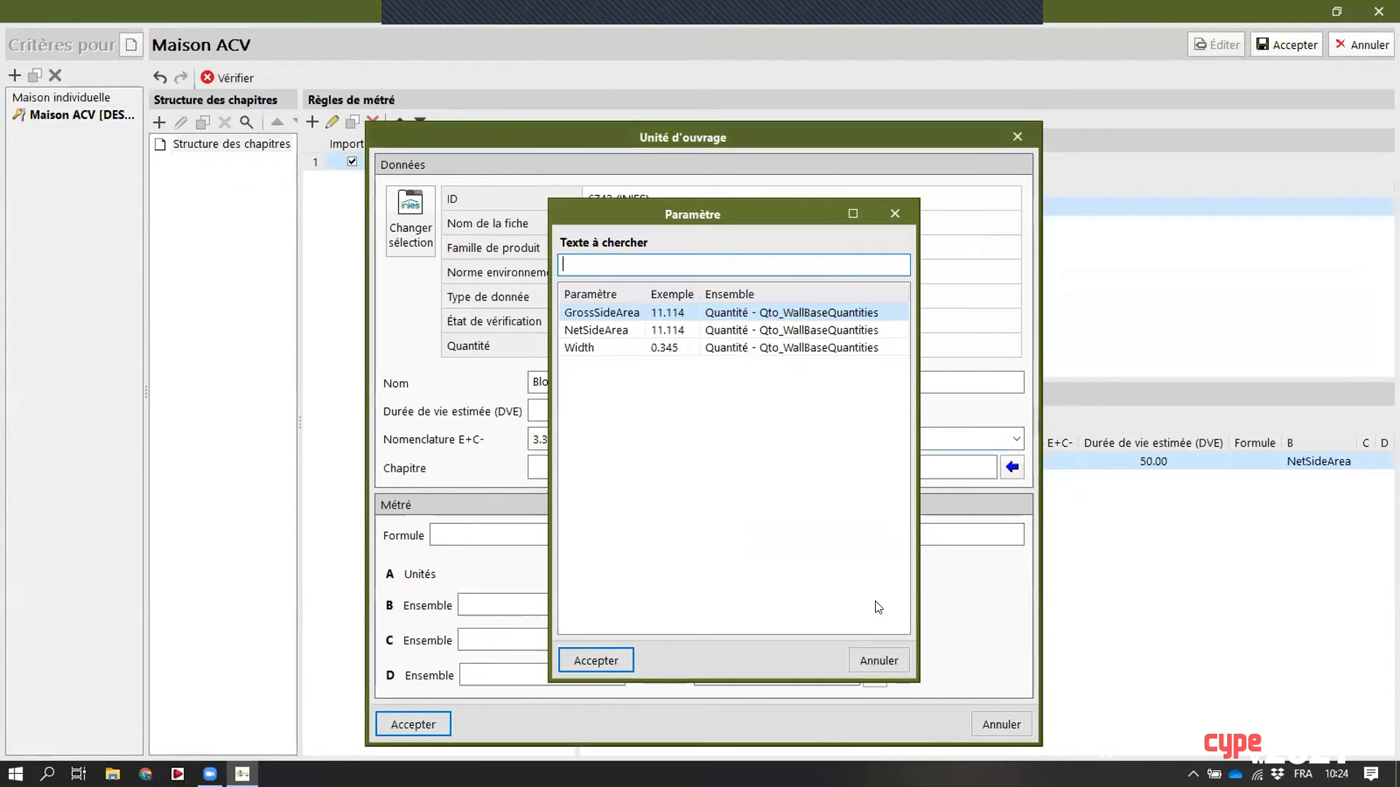
click(623, 330)
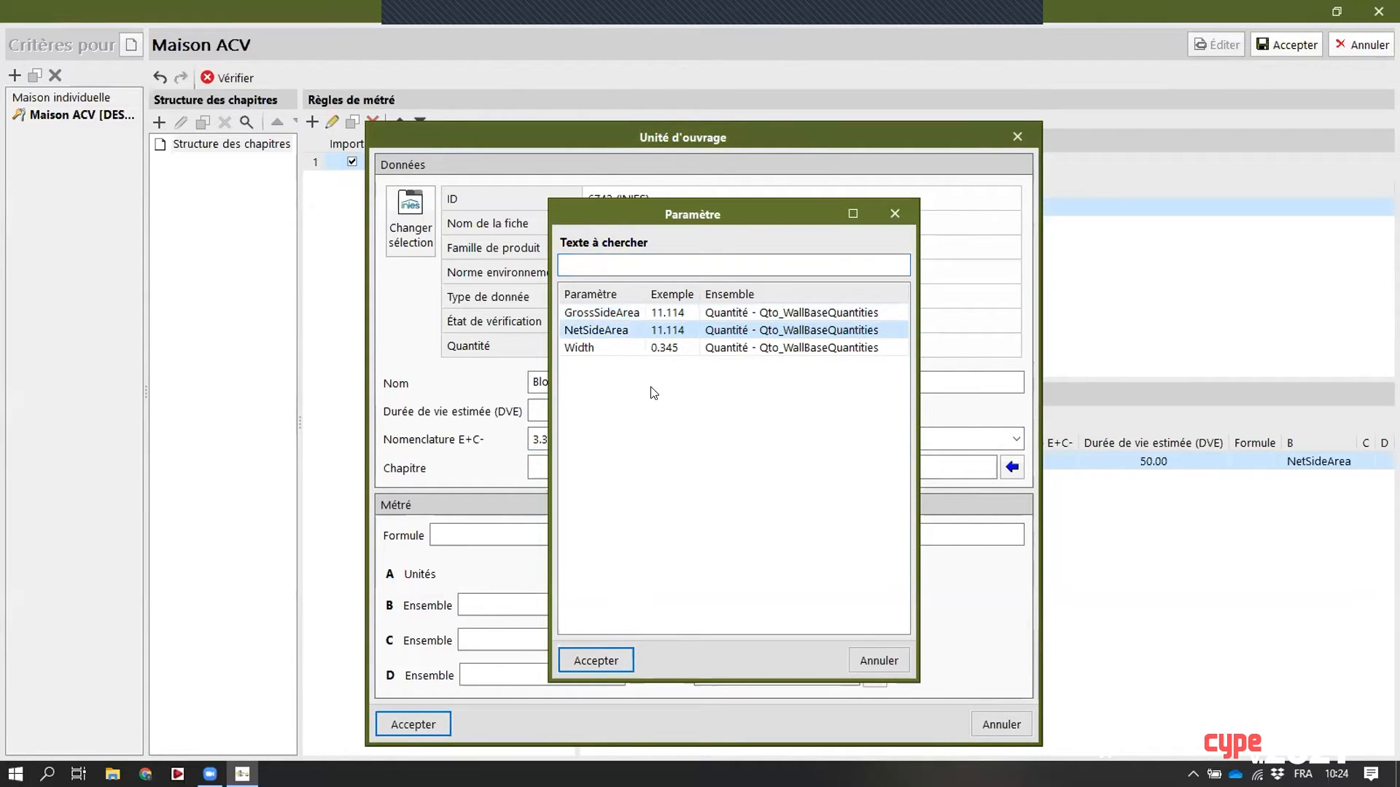
click(612, 658)
click(437, 725)
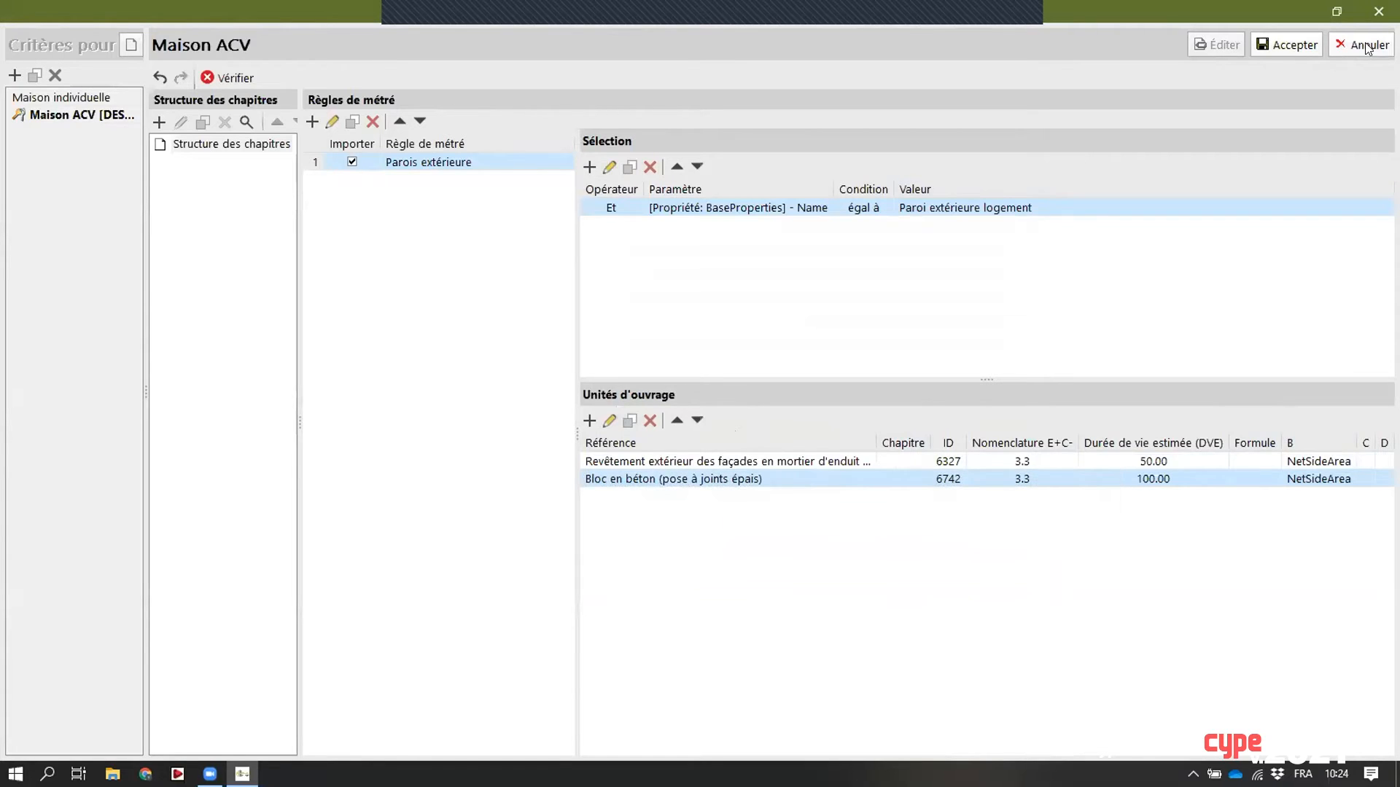
click(1296, 46)
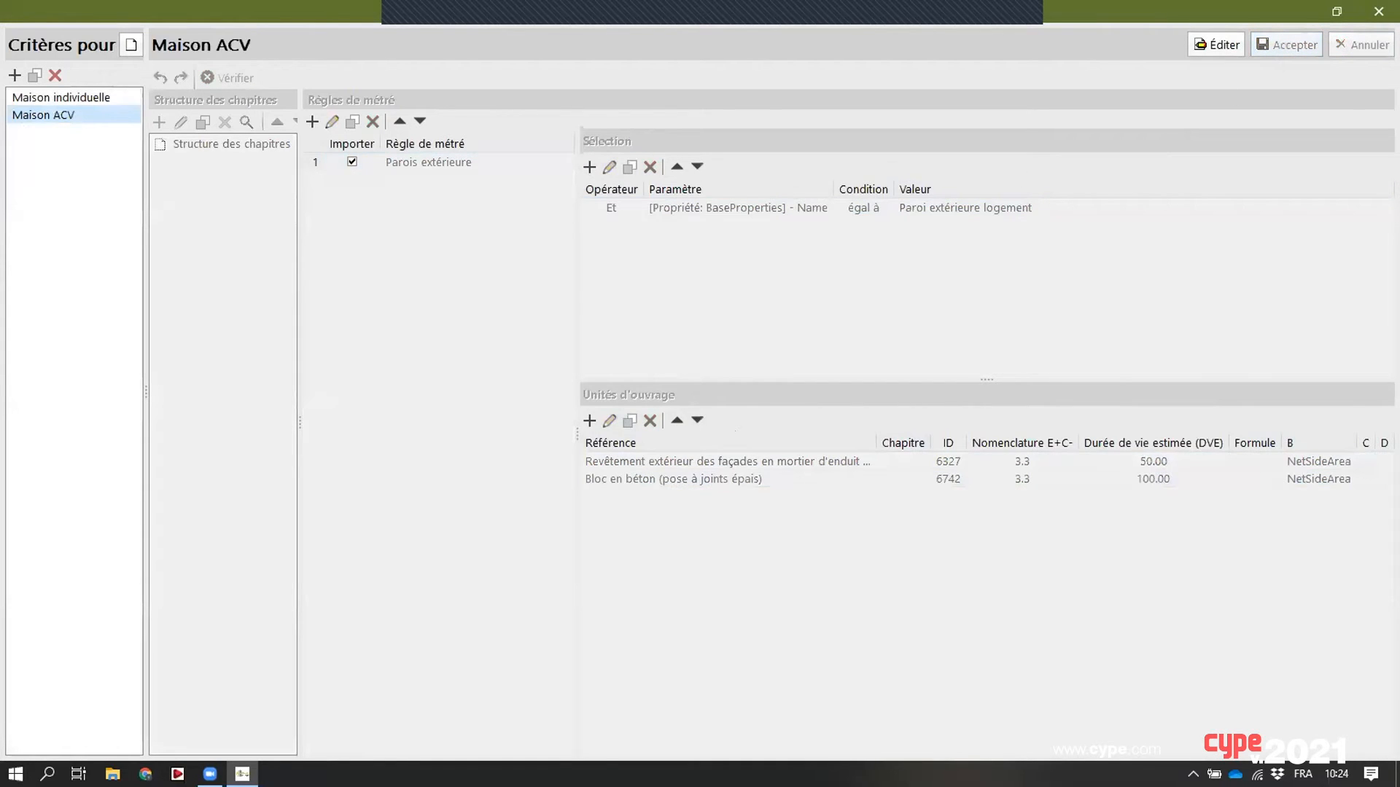
click(1378, 11)
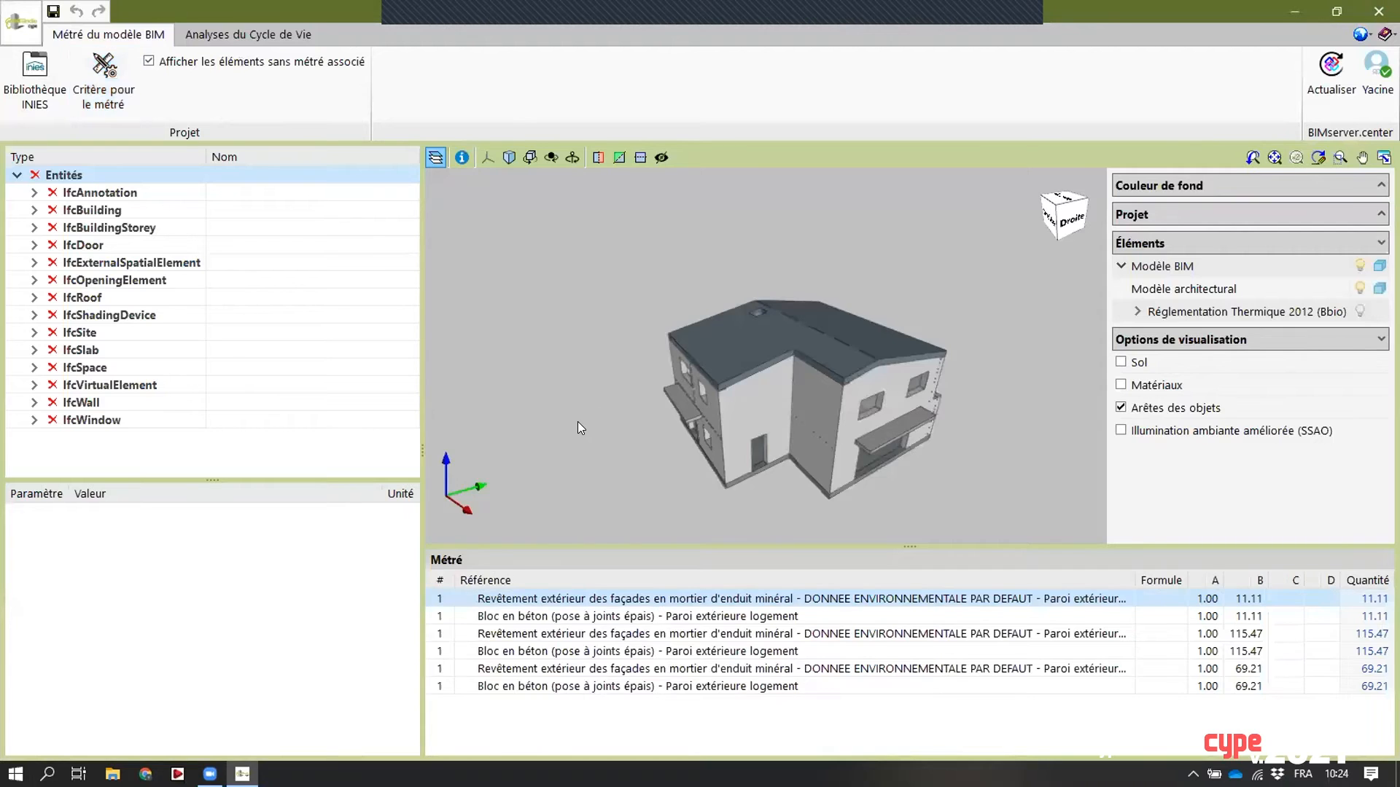
- Check the render and concrete block takeoff attached to each Paroi extérieure logement wall in the BIM model
scroll(761, 423, up, 1)
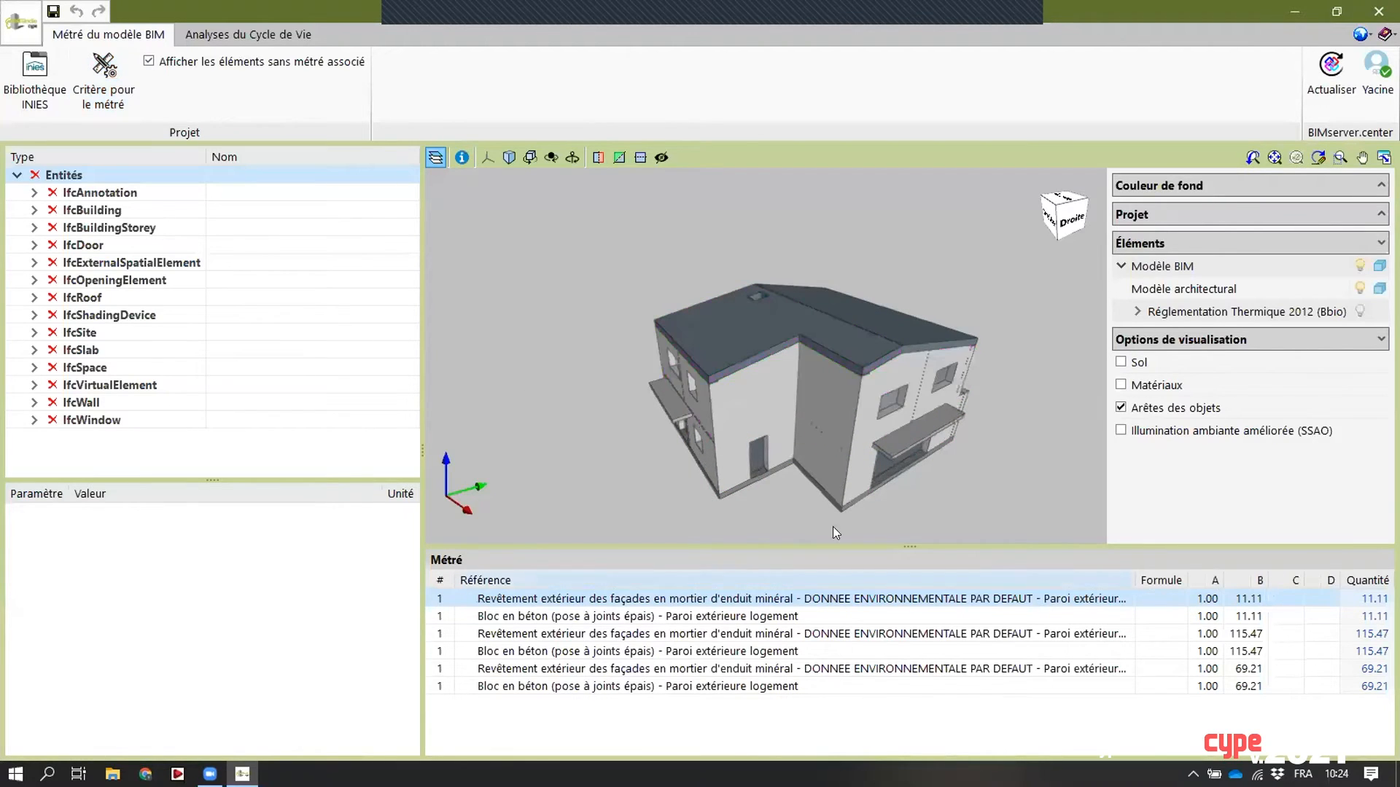
click(766, 394)
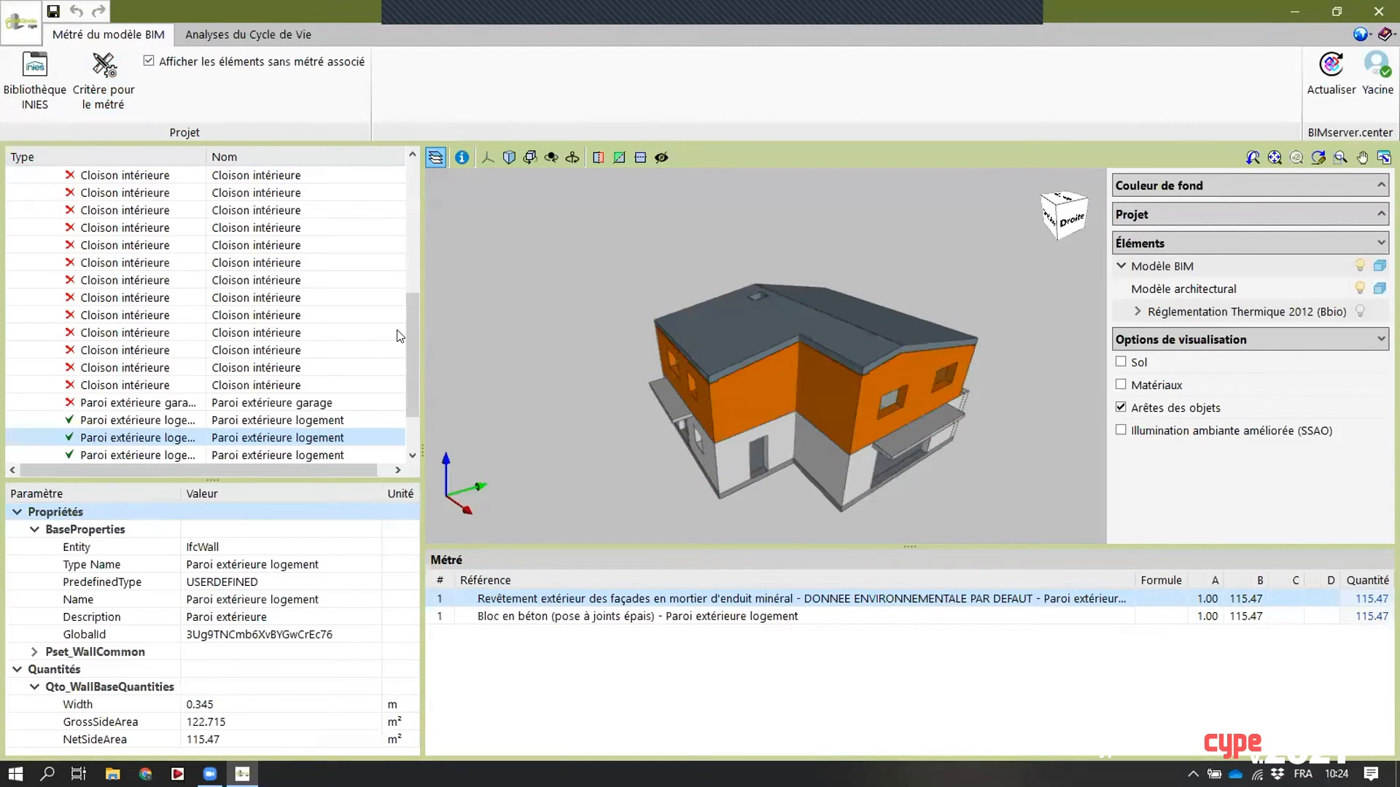
scroll(412, 322, down, 3)
click(155, 367)
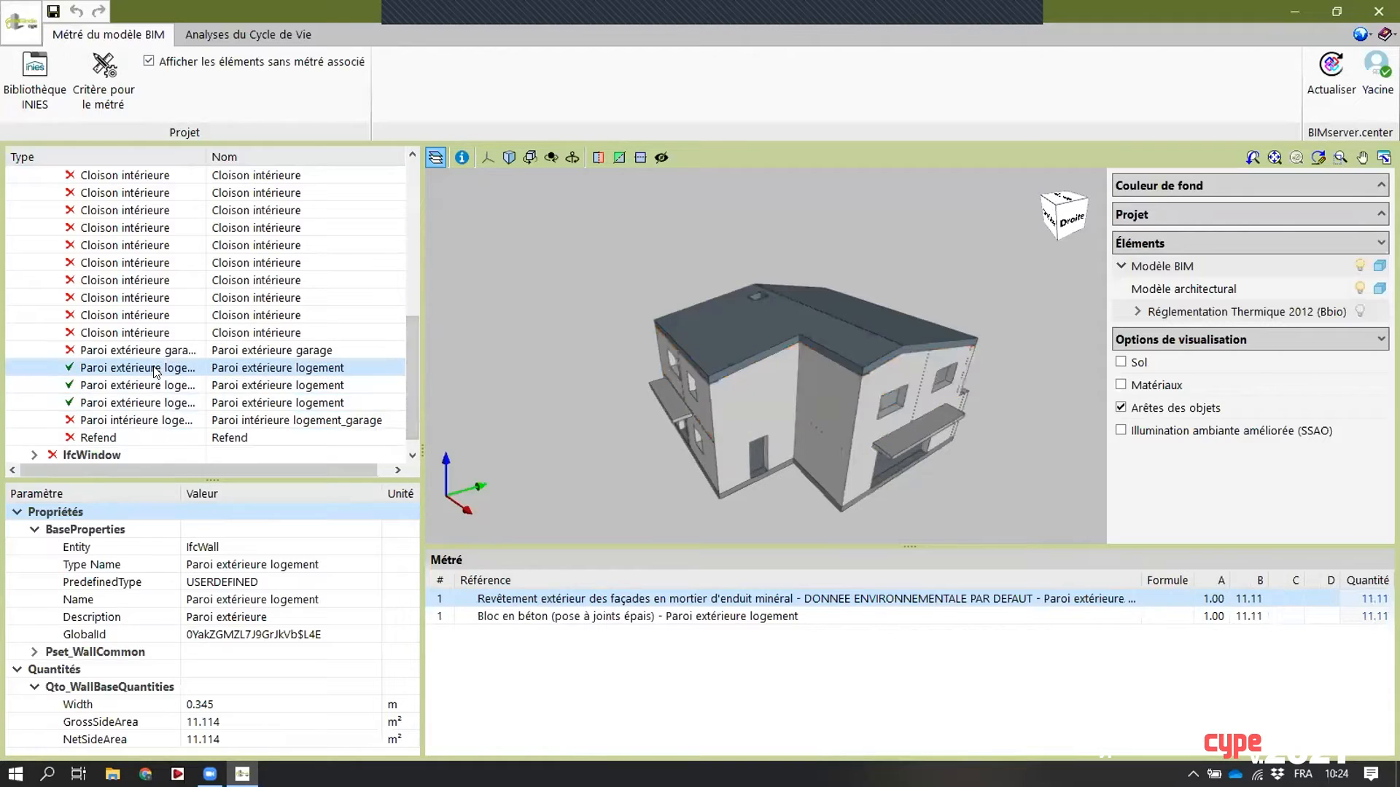
click(155, 385)
click(155, 402)
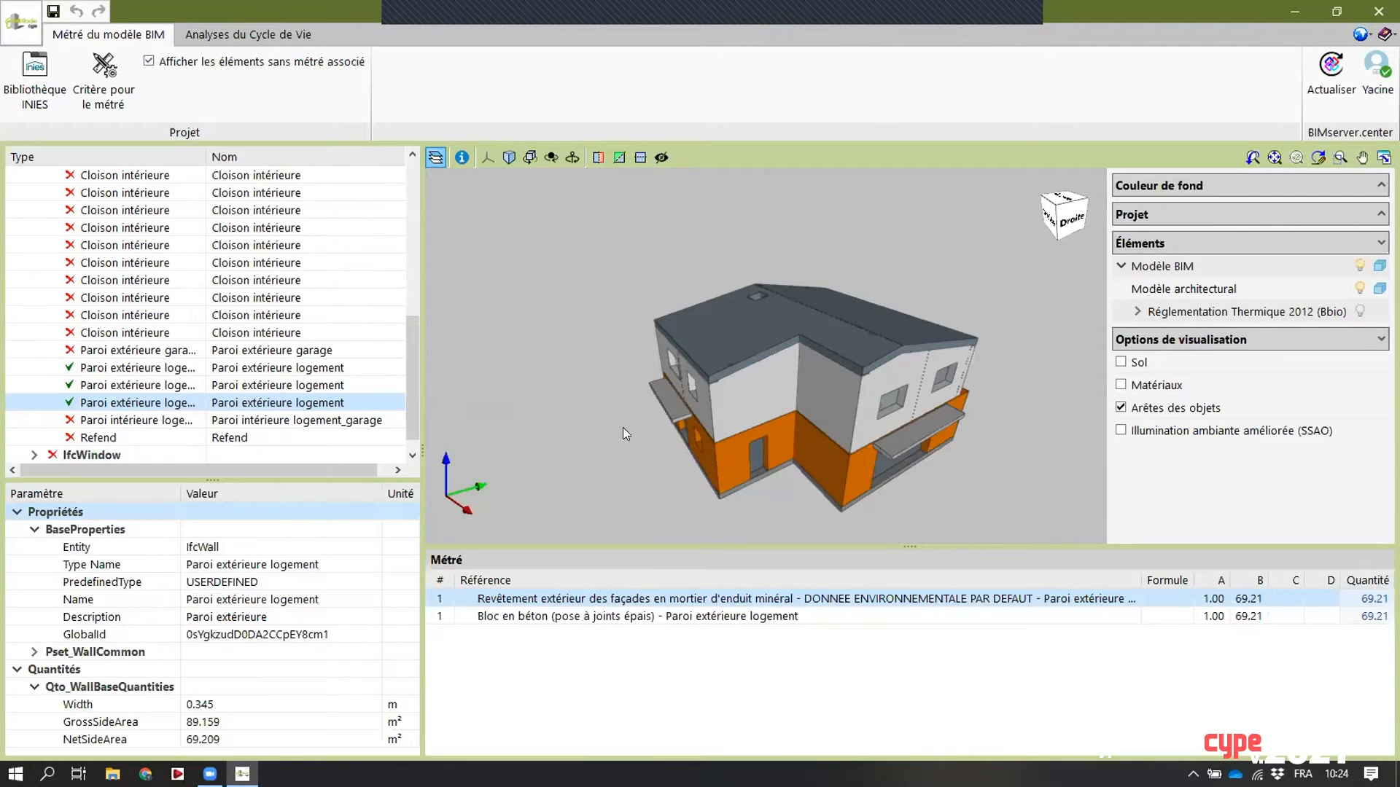
middle_drag(707, 416, 620, 376)
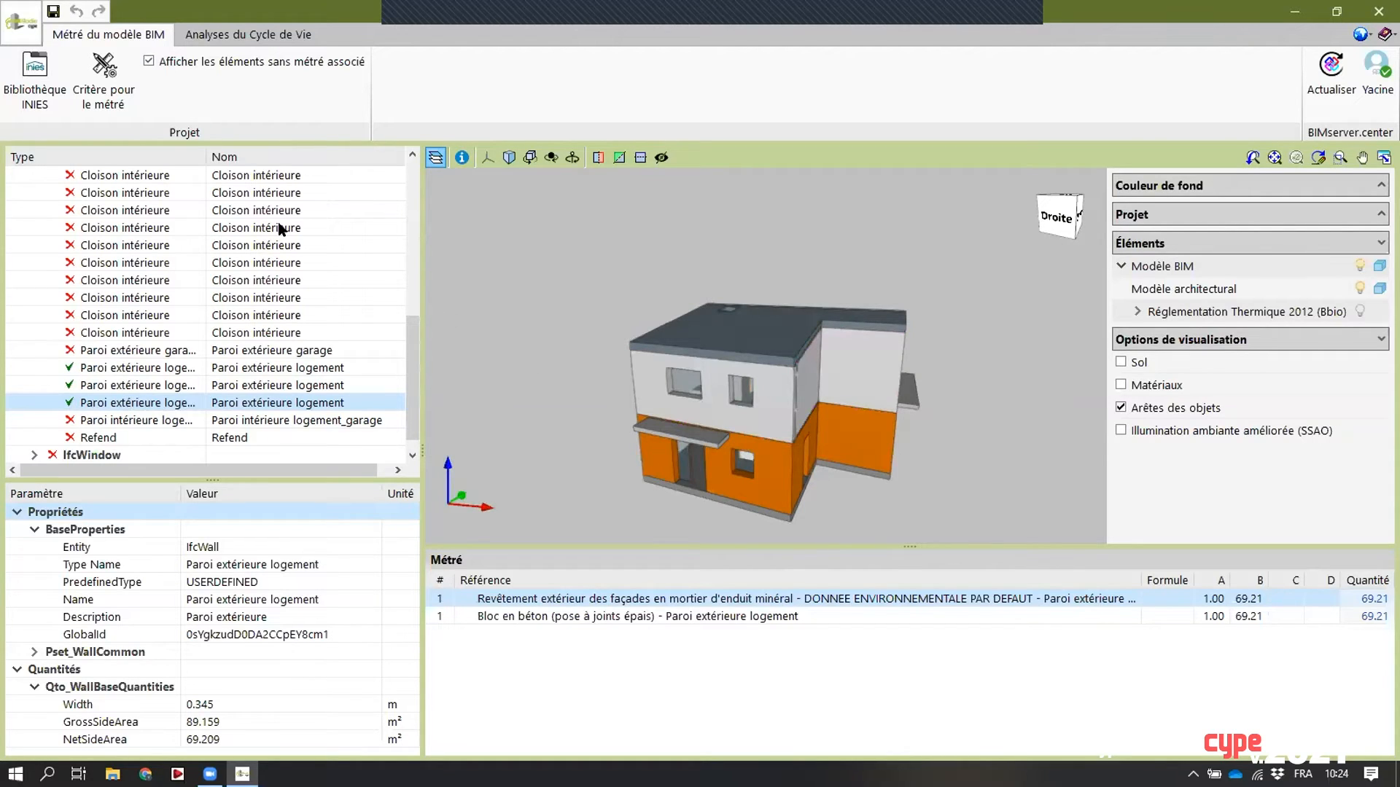
- Update the life-cycle analysis calculation model with the takeoff extracted from the BIM model
click(241, 37)
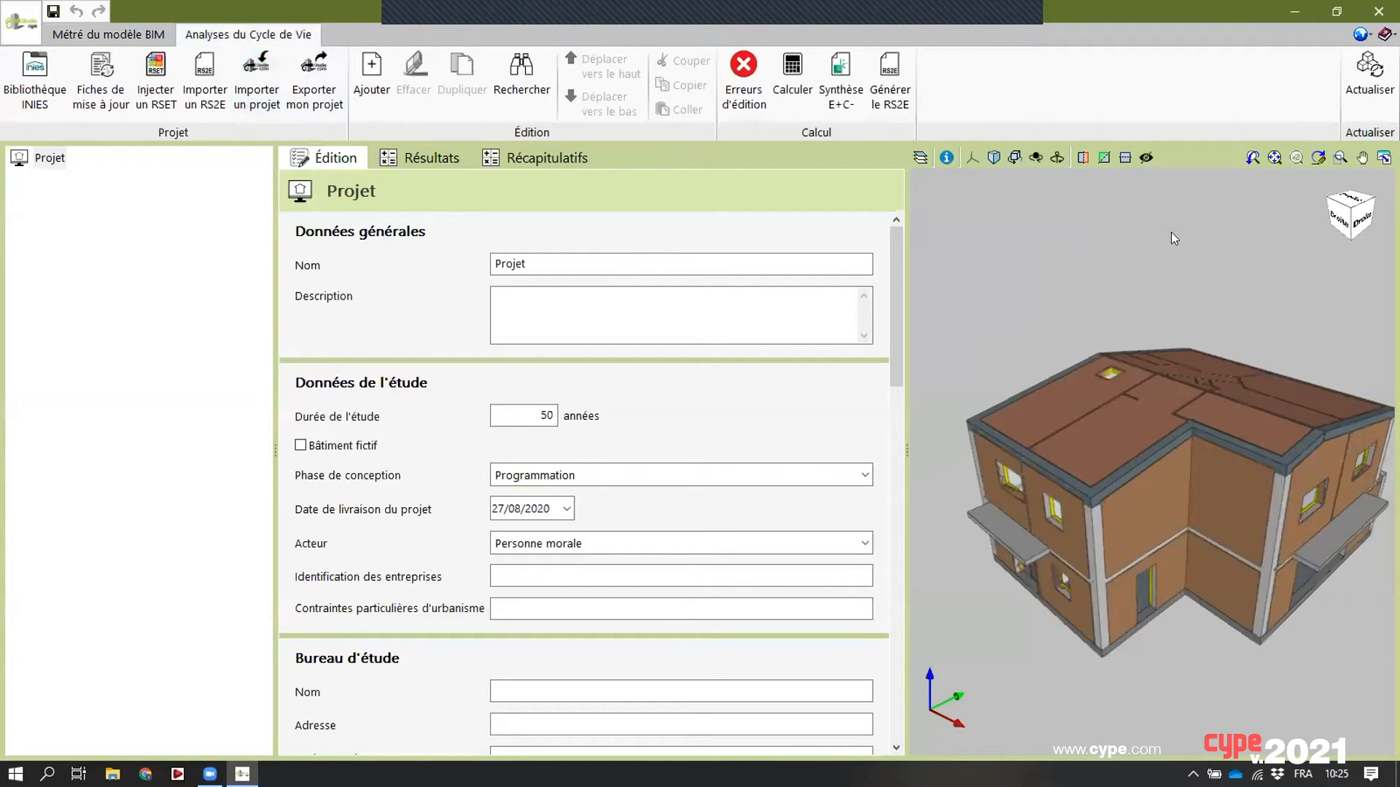
click(1369, 67)
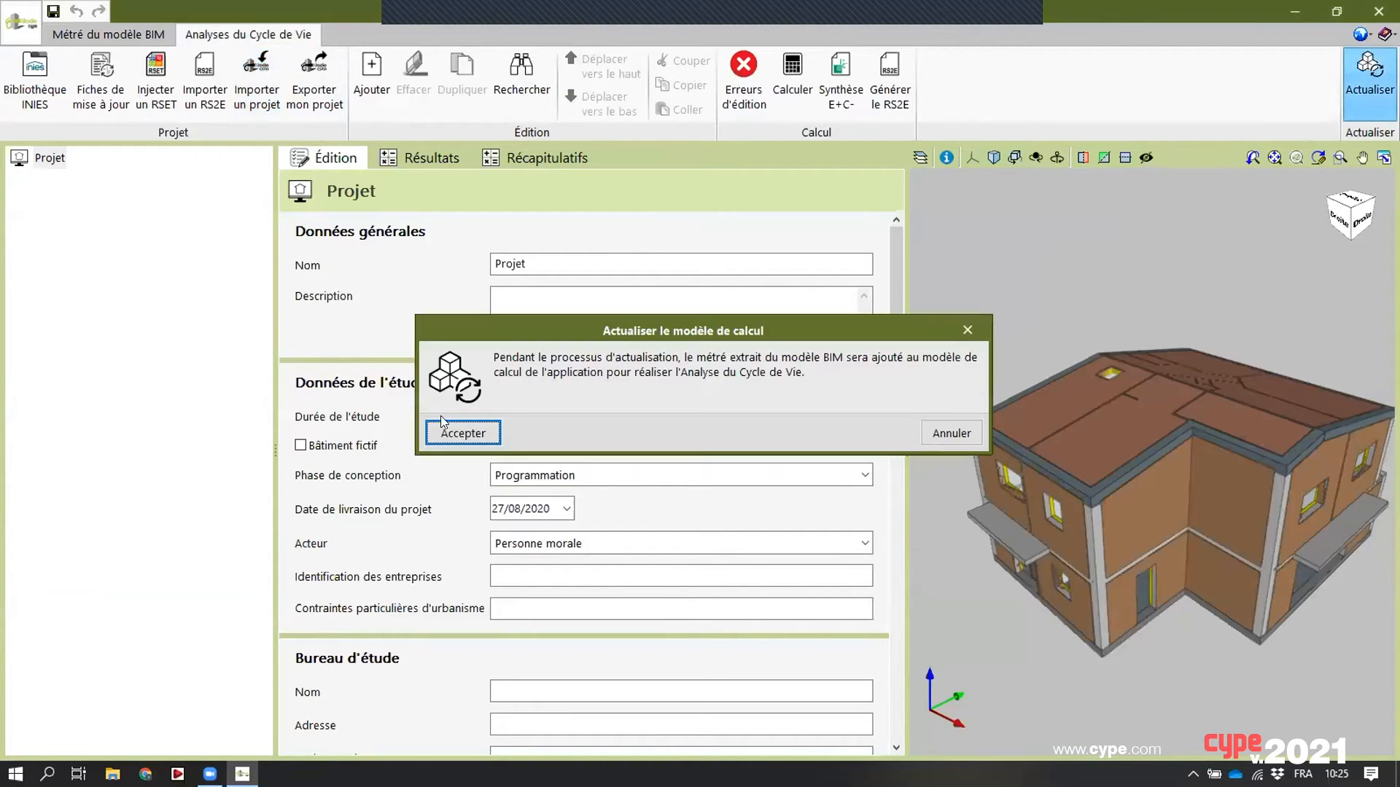
click(428, 436)
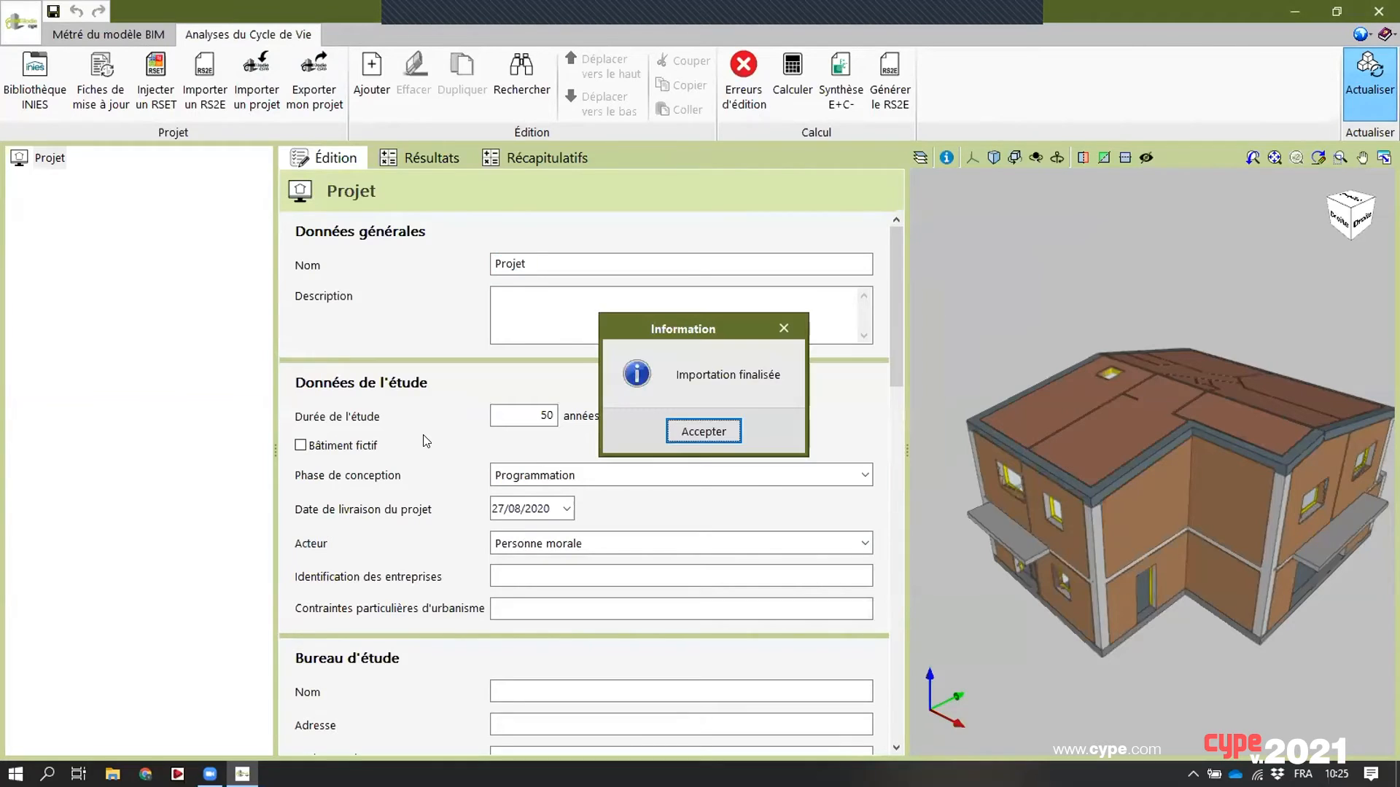
click(724, 433)
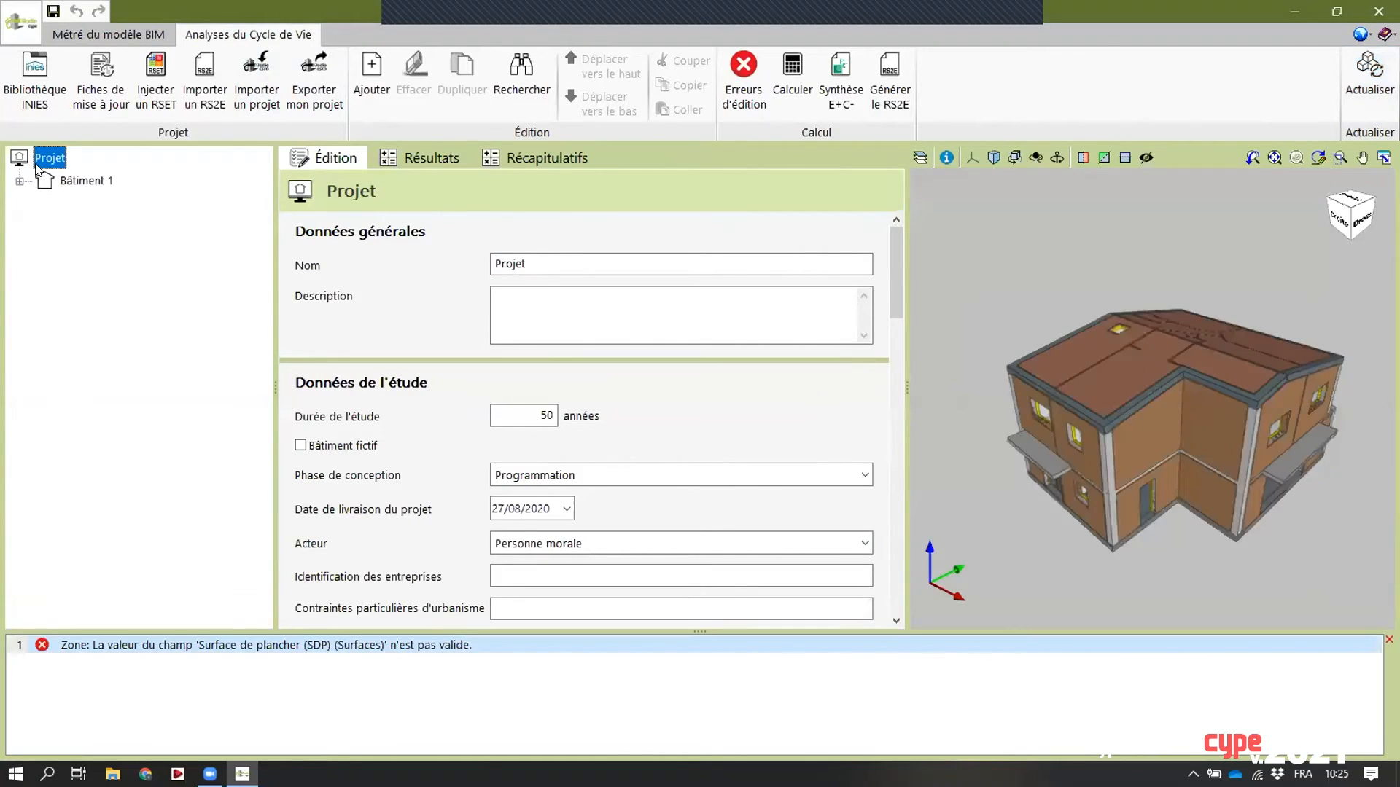
- In Bâtiment 1's Maison individuelle zone, set Mode description E+ C- to Oui for Produits de construction et équipements and expand its lots
click(42, 182)
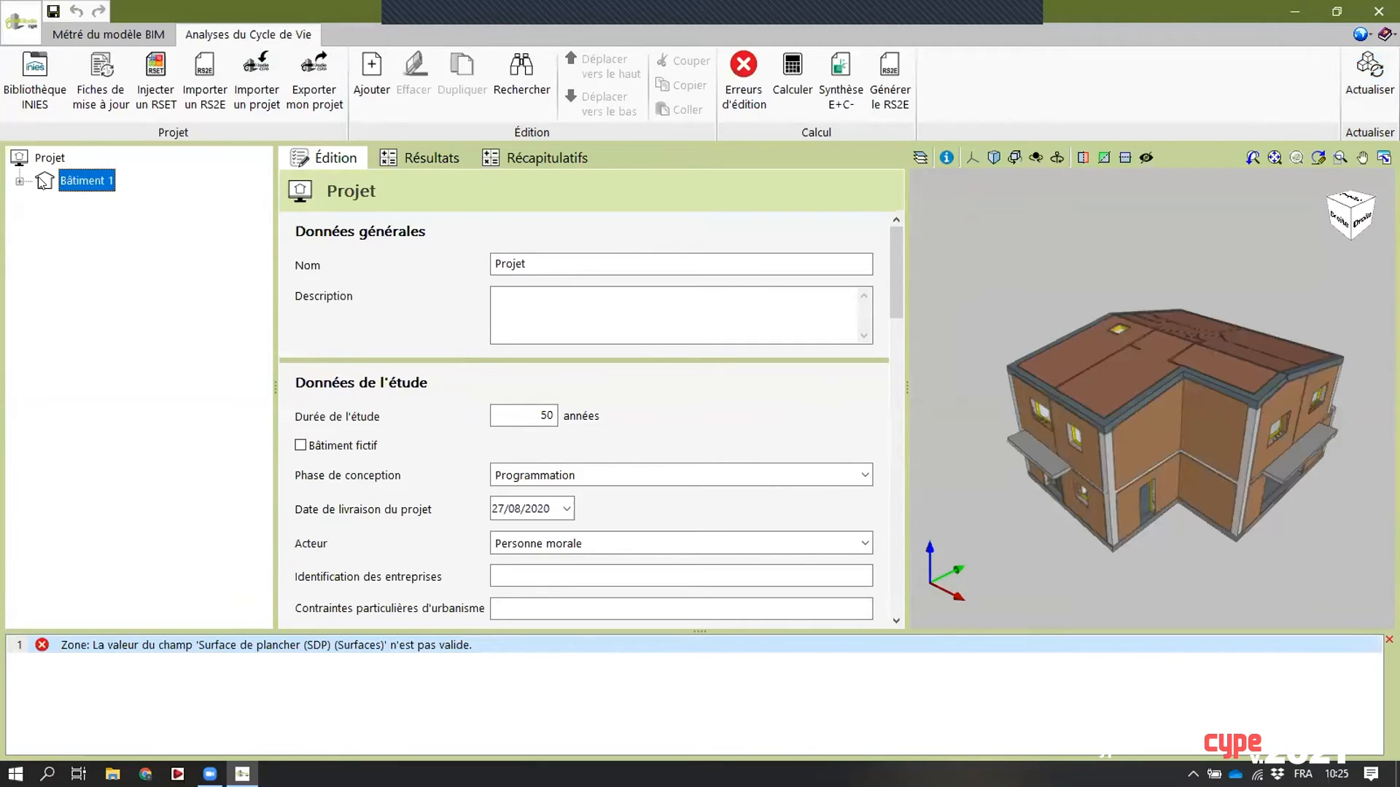
click(20, 183)
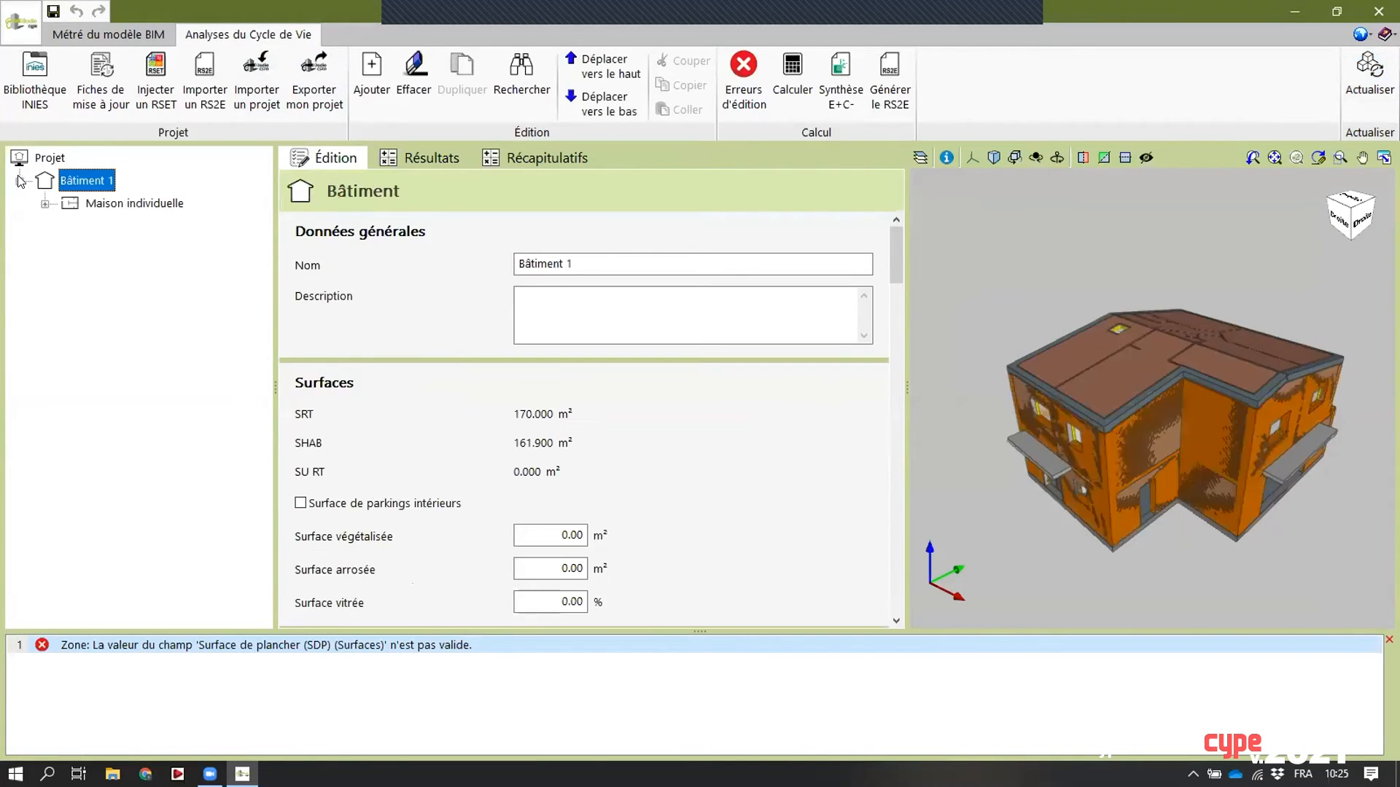
click(89, 206)
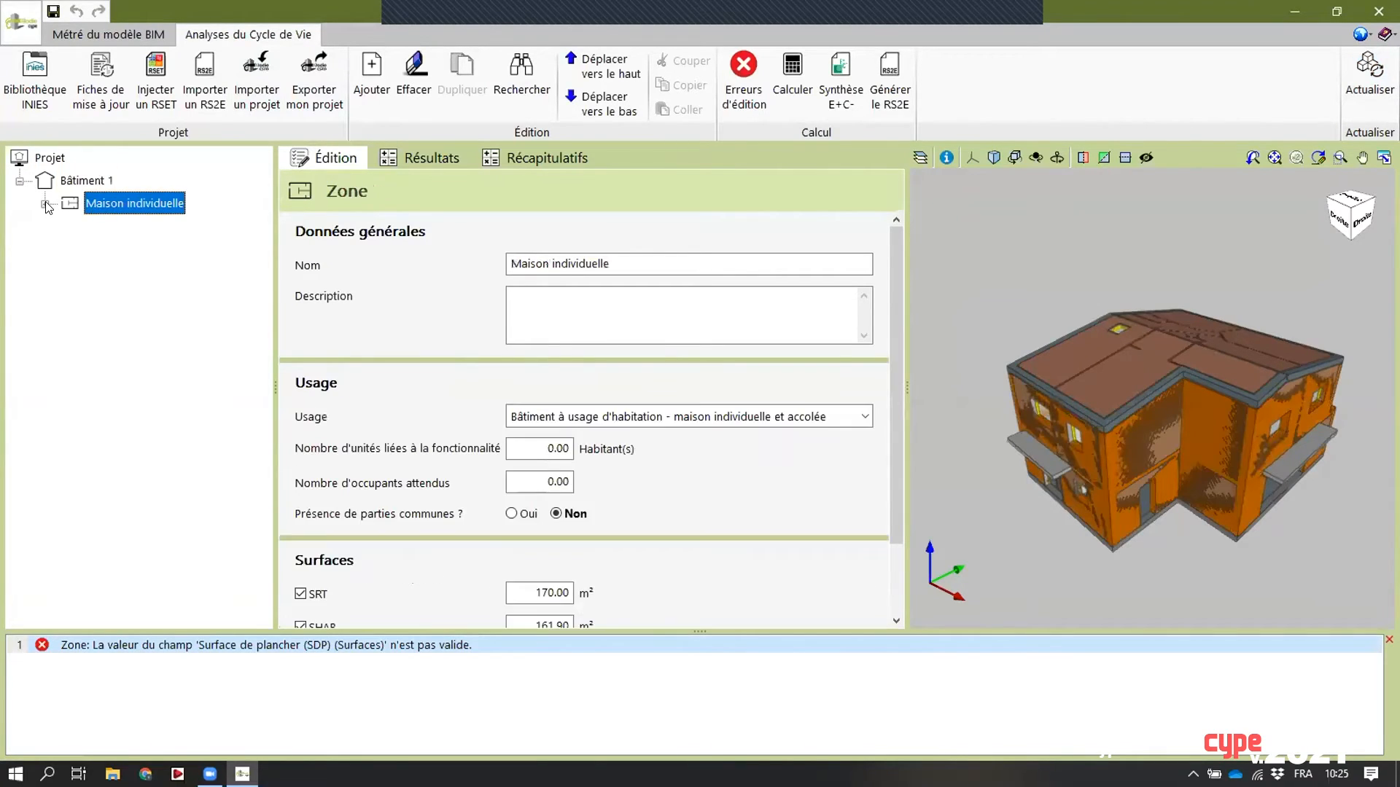
click(45, 204)
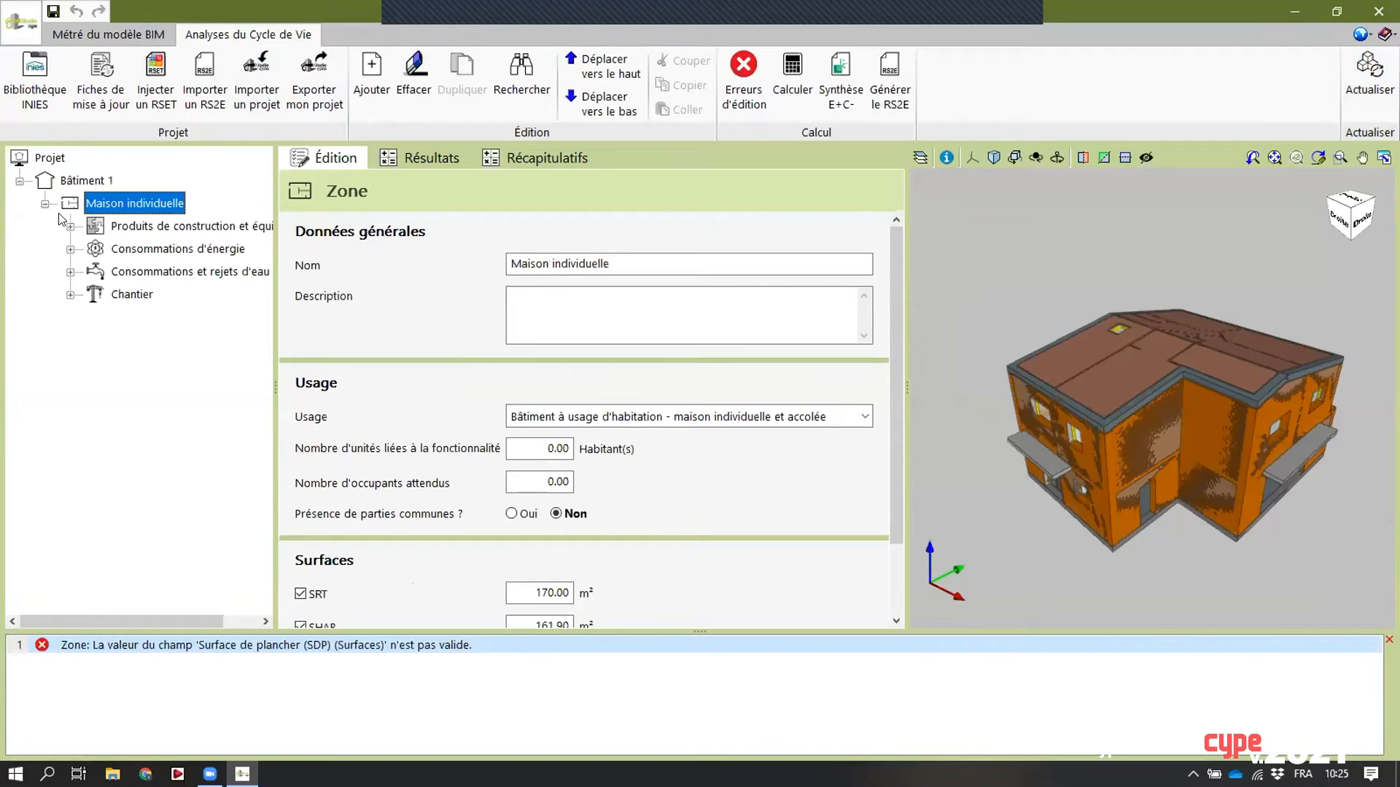
click(122, 226)
drag(275, 374, 307, 375)
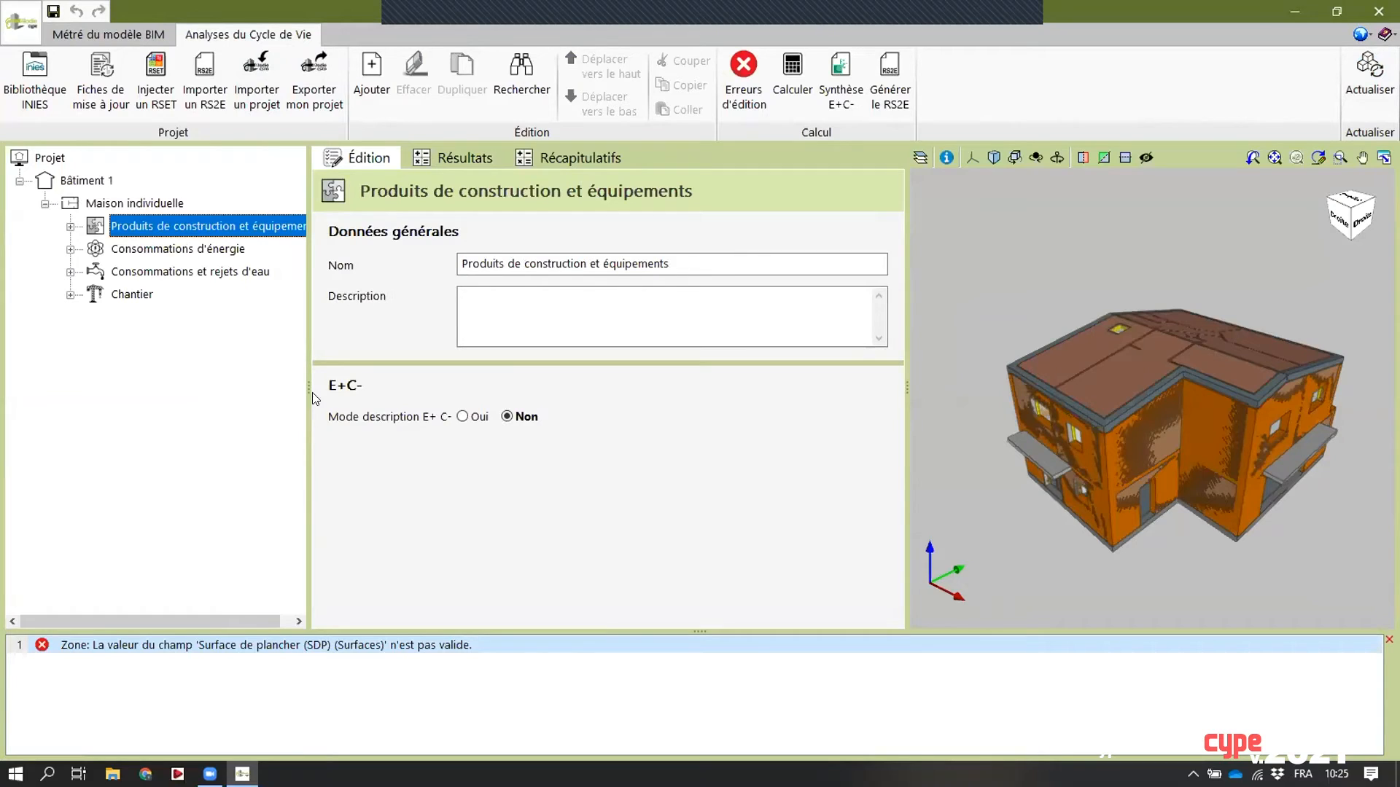
drag(394, 386, 330, 385)
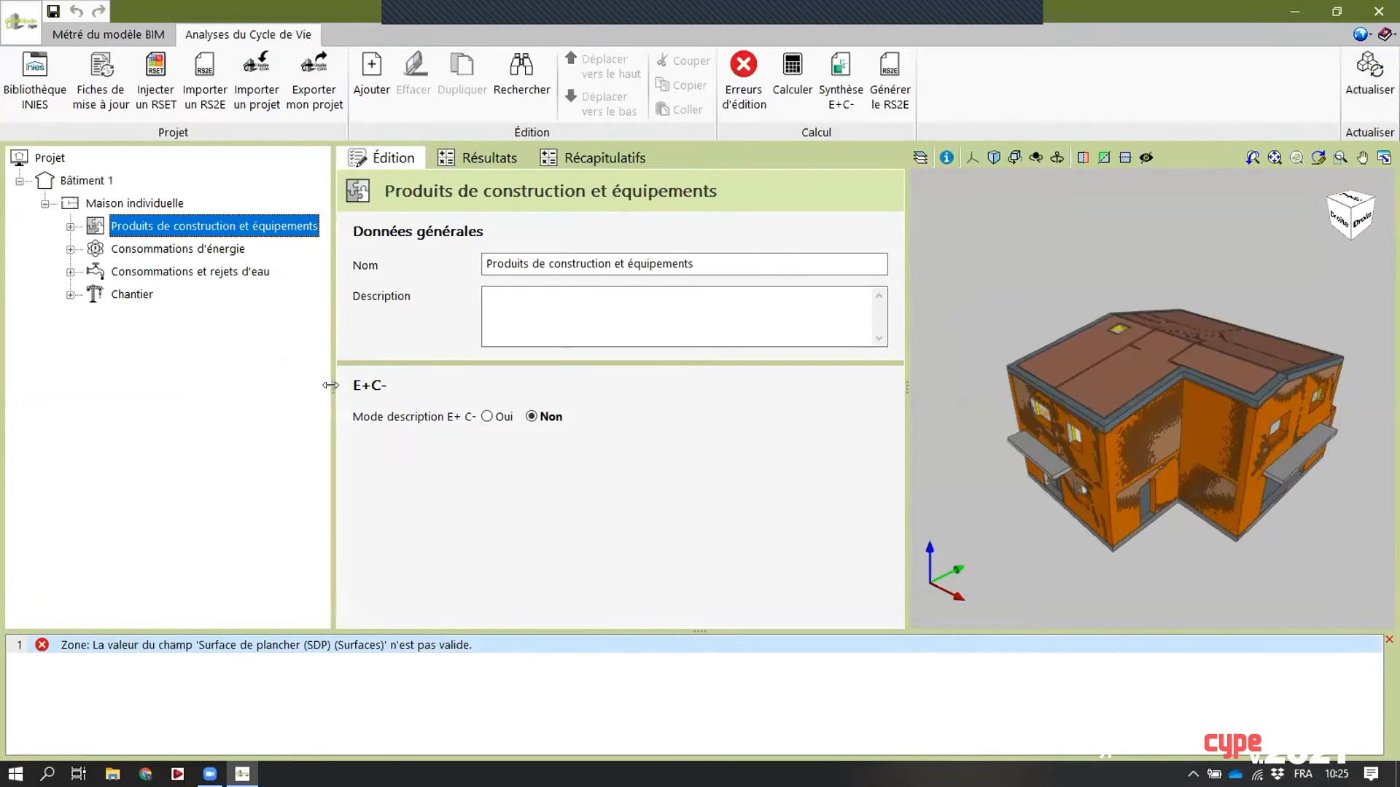
click(486, 417)
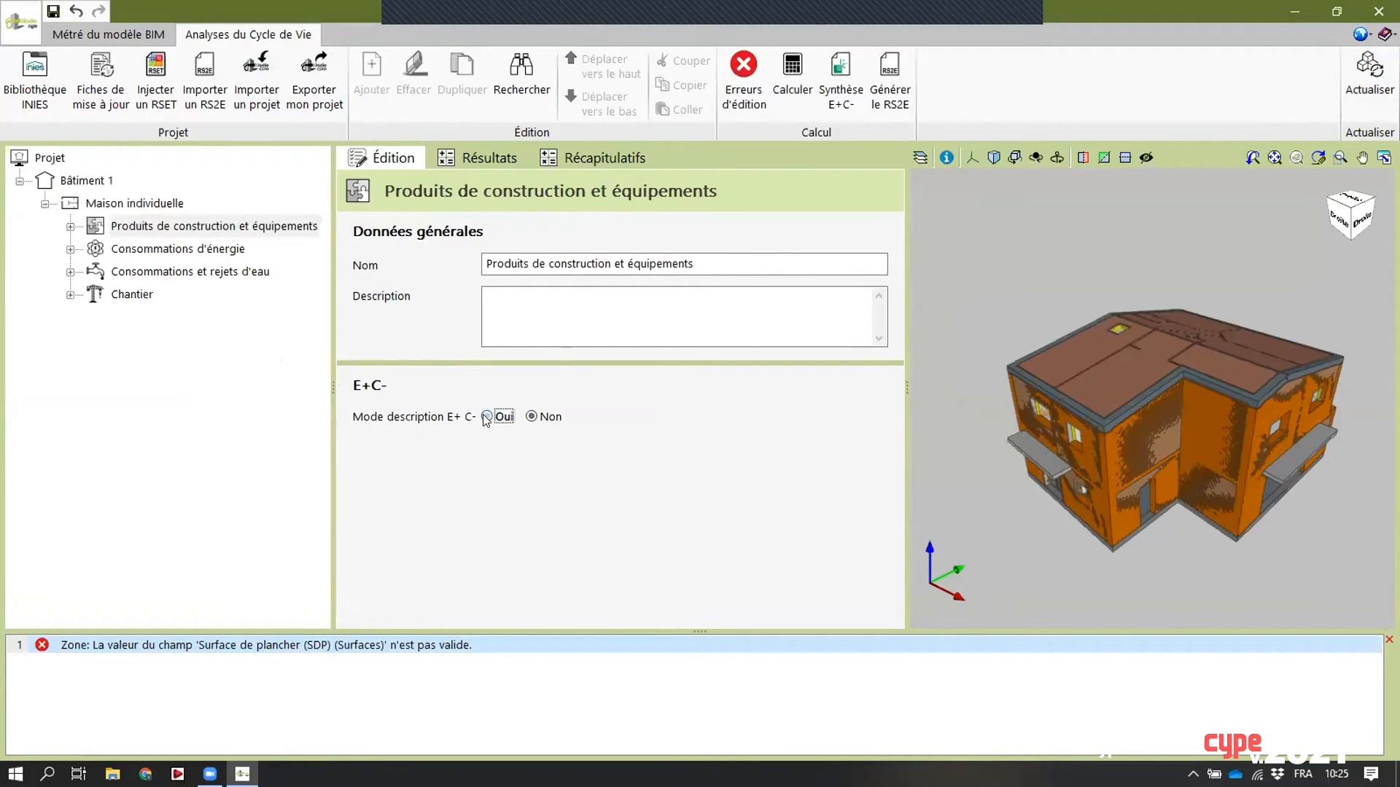
click(70, 226)
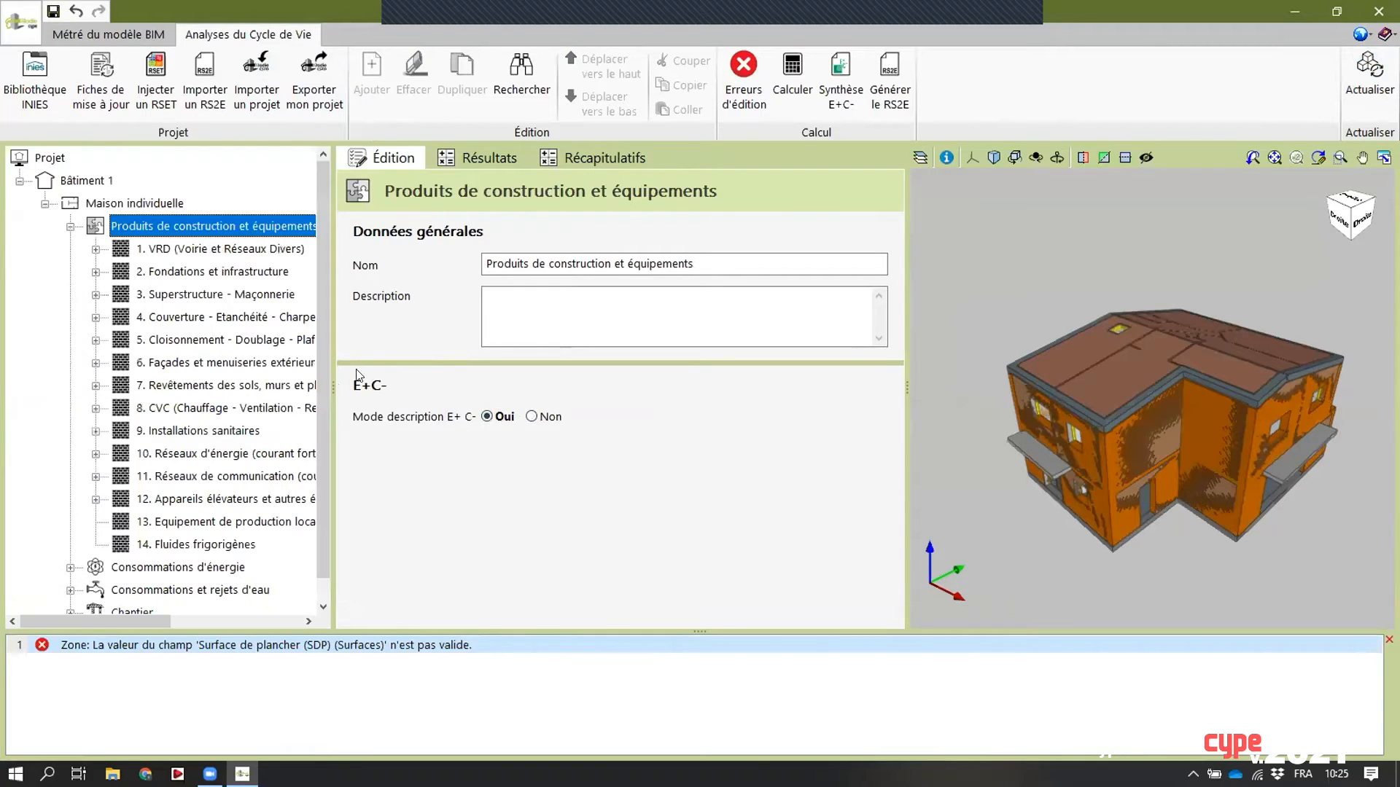
click(532, 417)
click(486, 417)
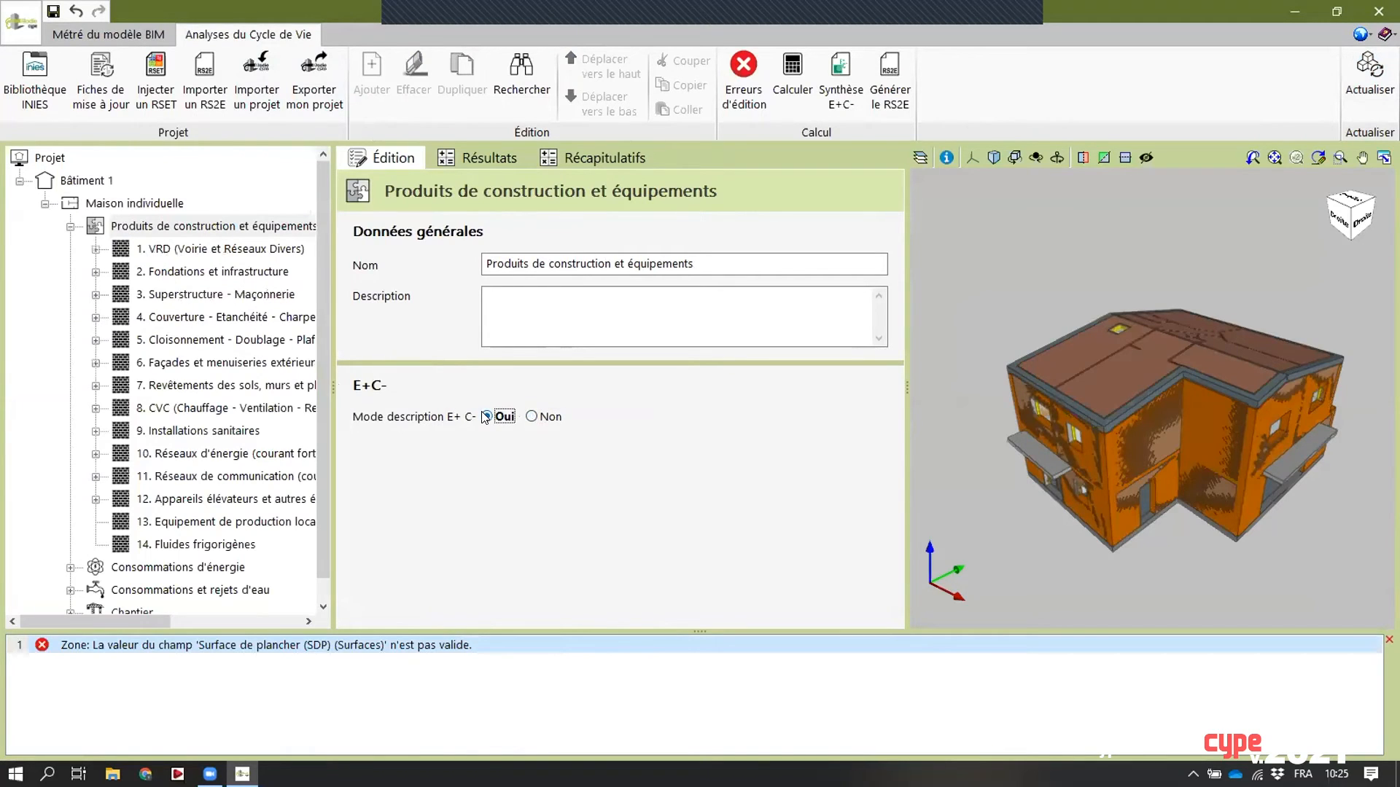
- Under 3. Superstructure - Maçonnerie, examine the concrete block and façade render components imported into 3.3 Eléments verticaux - Façades
click(95, 295)
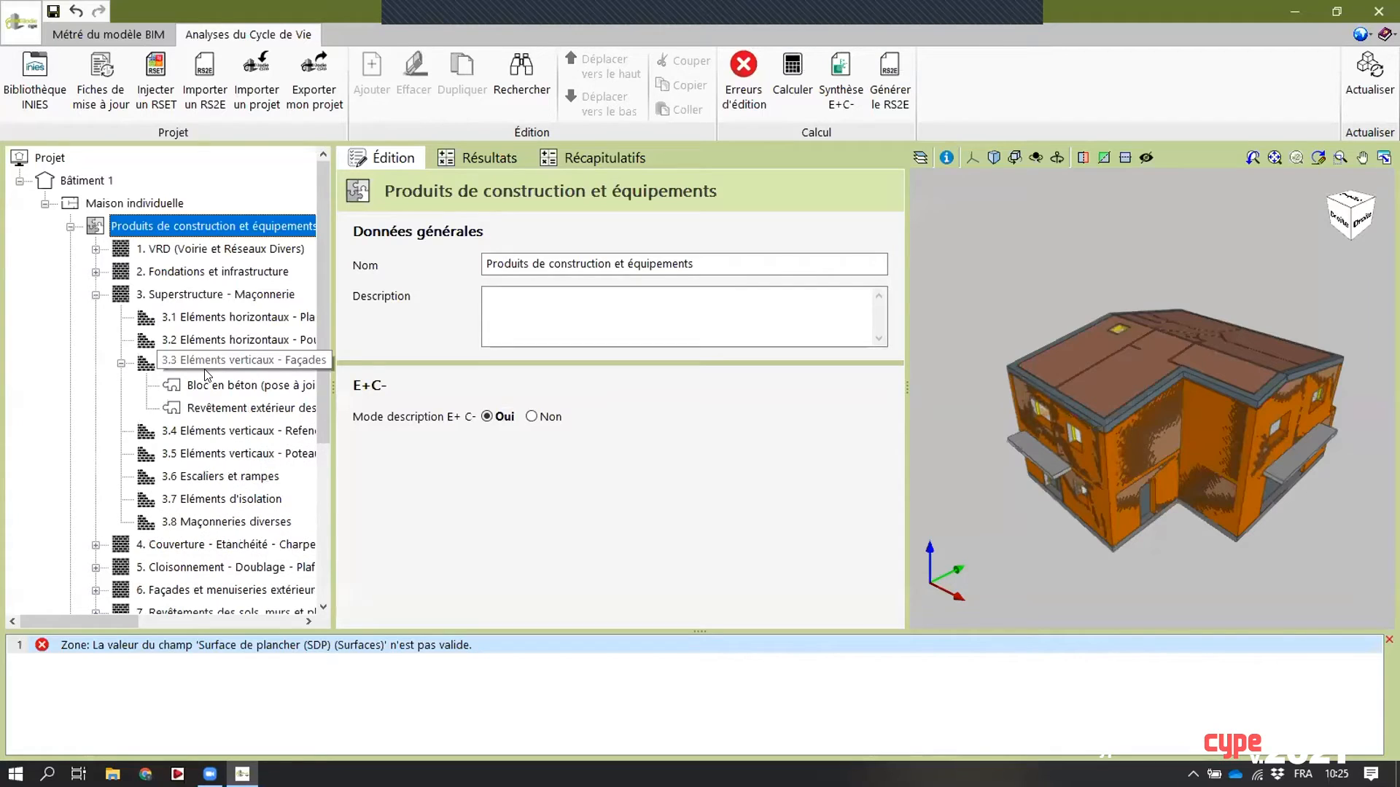
drag(333, 386, 368, 387)
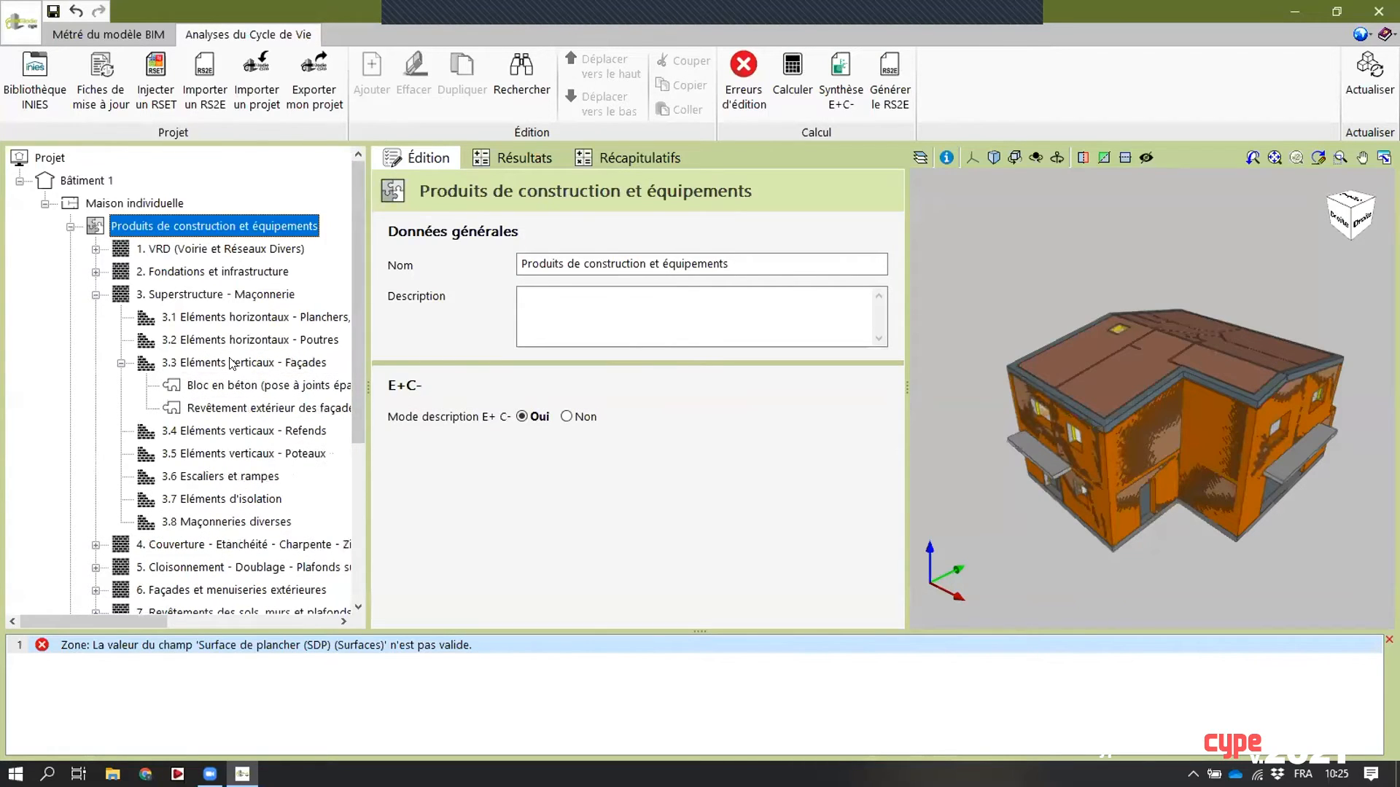
click(232, 363)
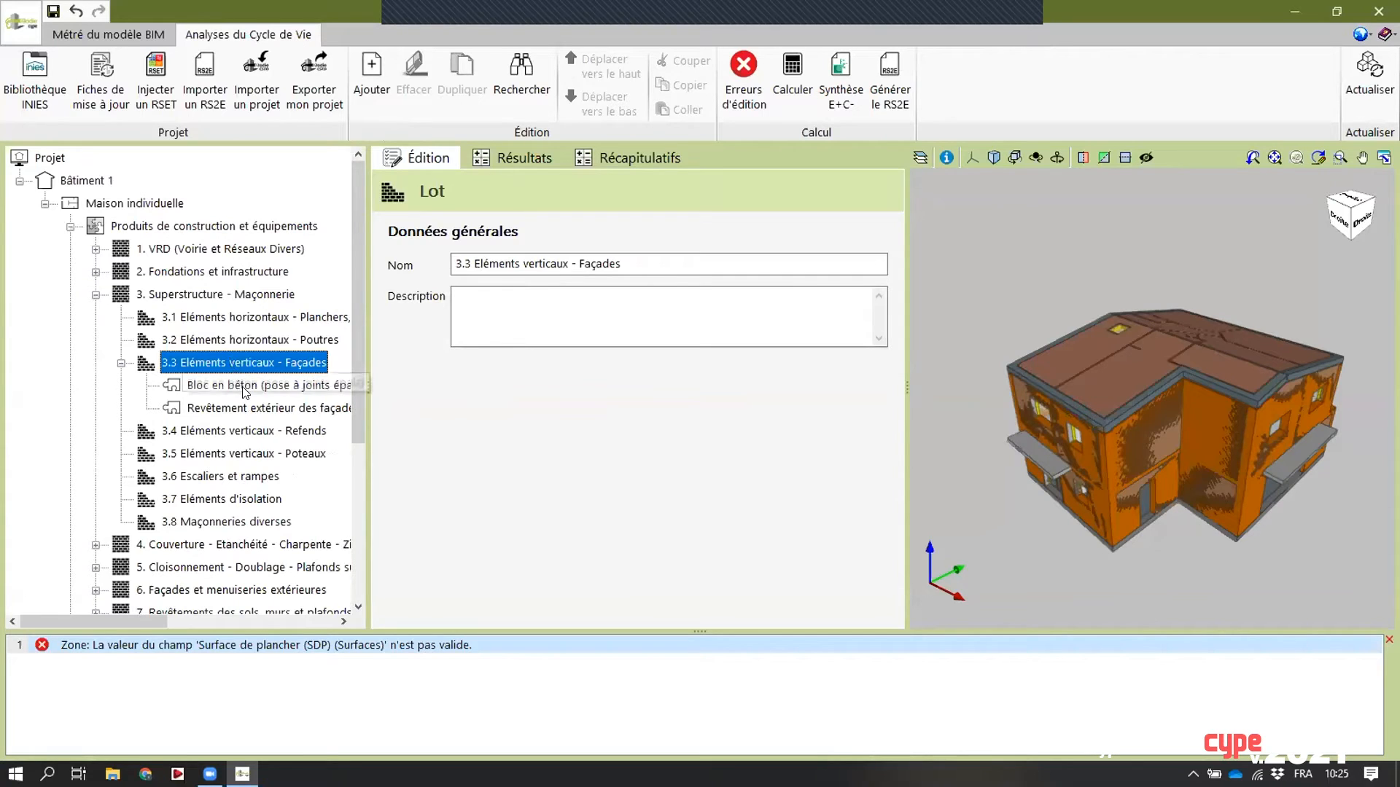
click(236, 386)
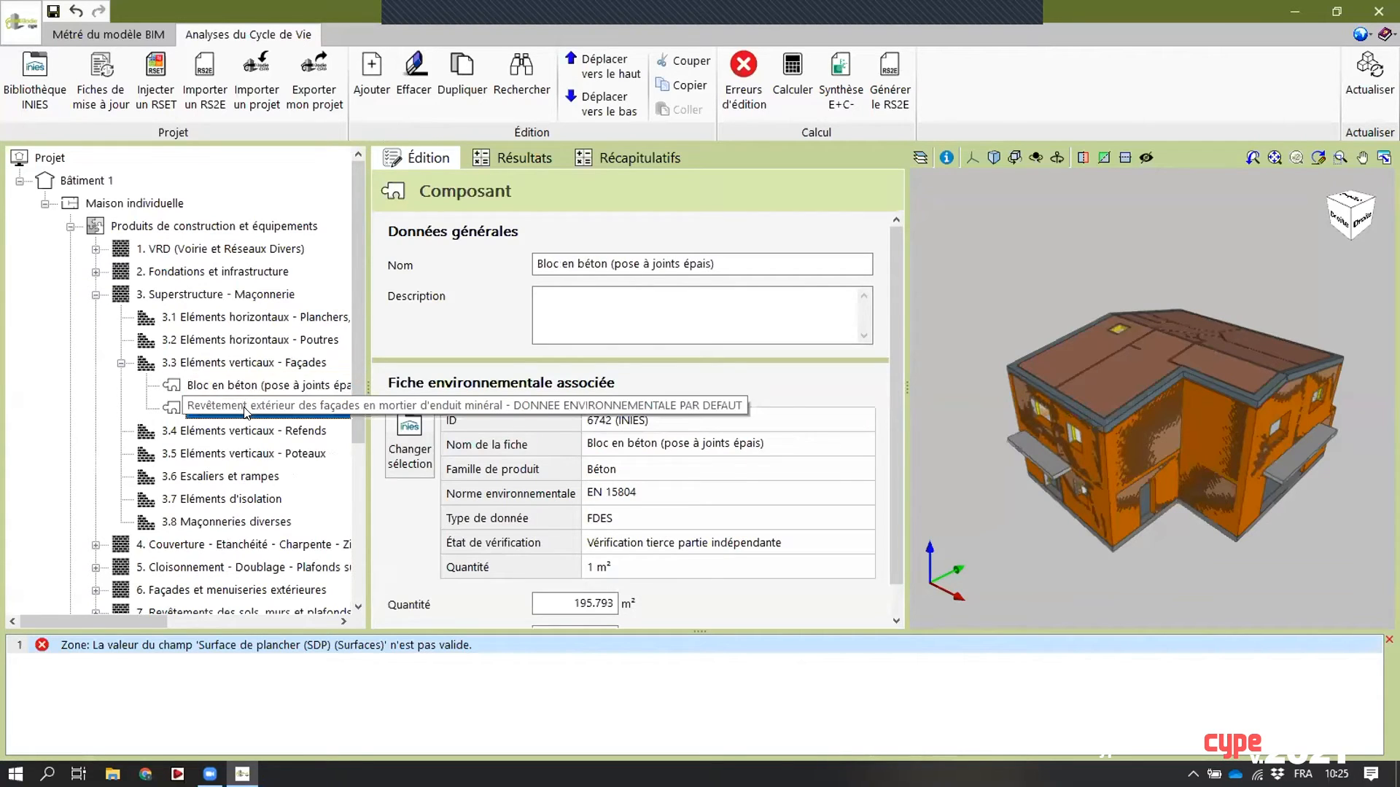
click(243, 403)
click(246, 394)
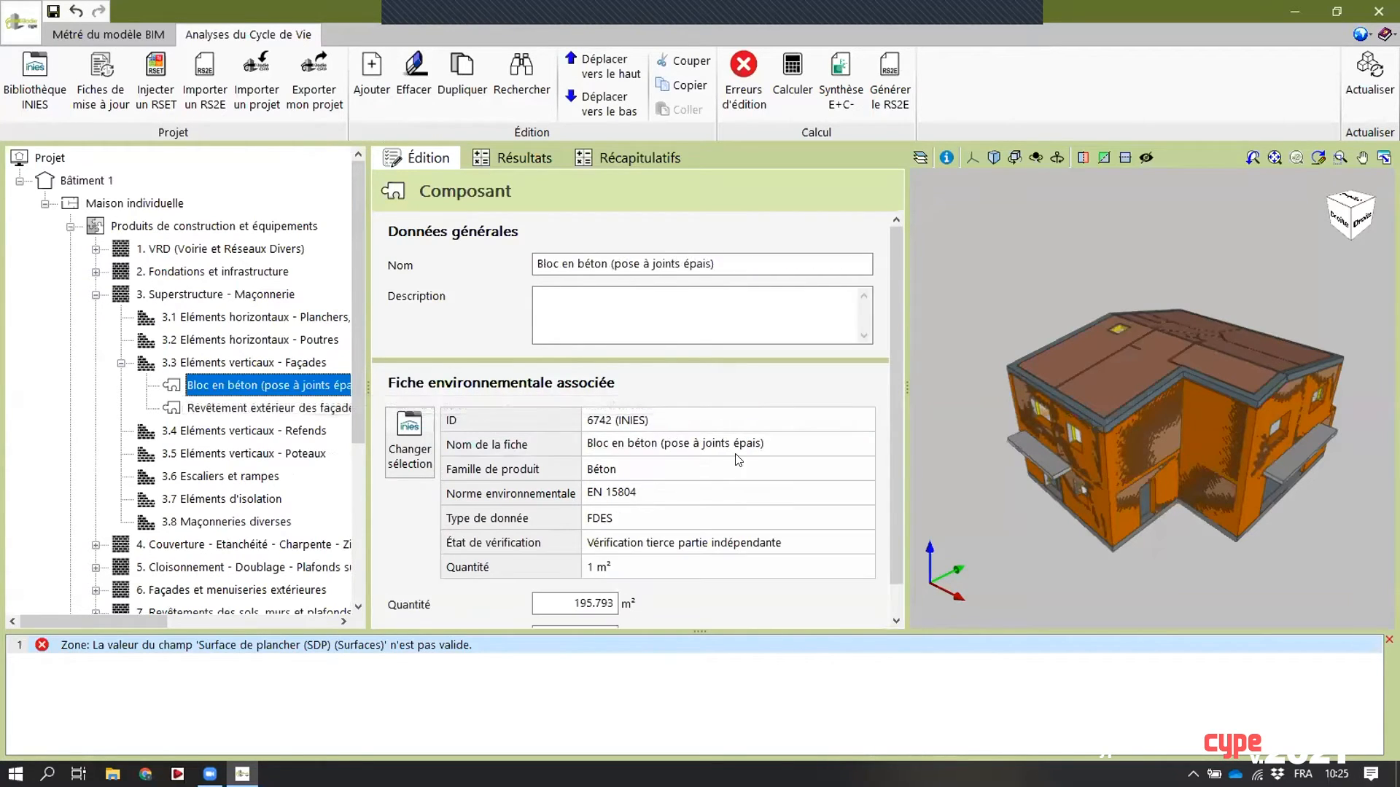
- Look over the remaining construction lots and the general data of Consommations d'énergie in the Maison individuelle zone
click(71, 227)
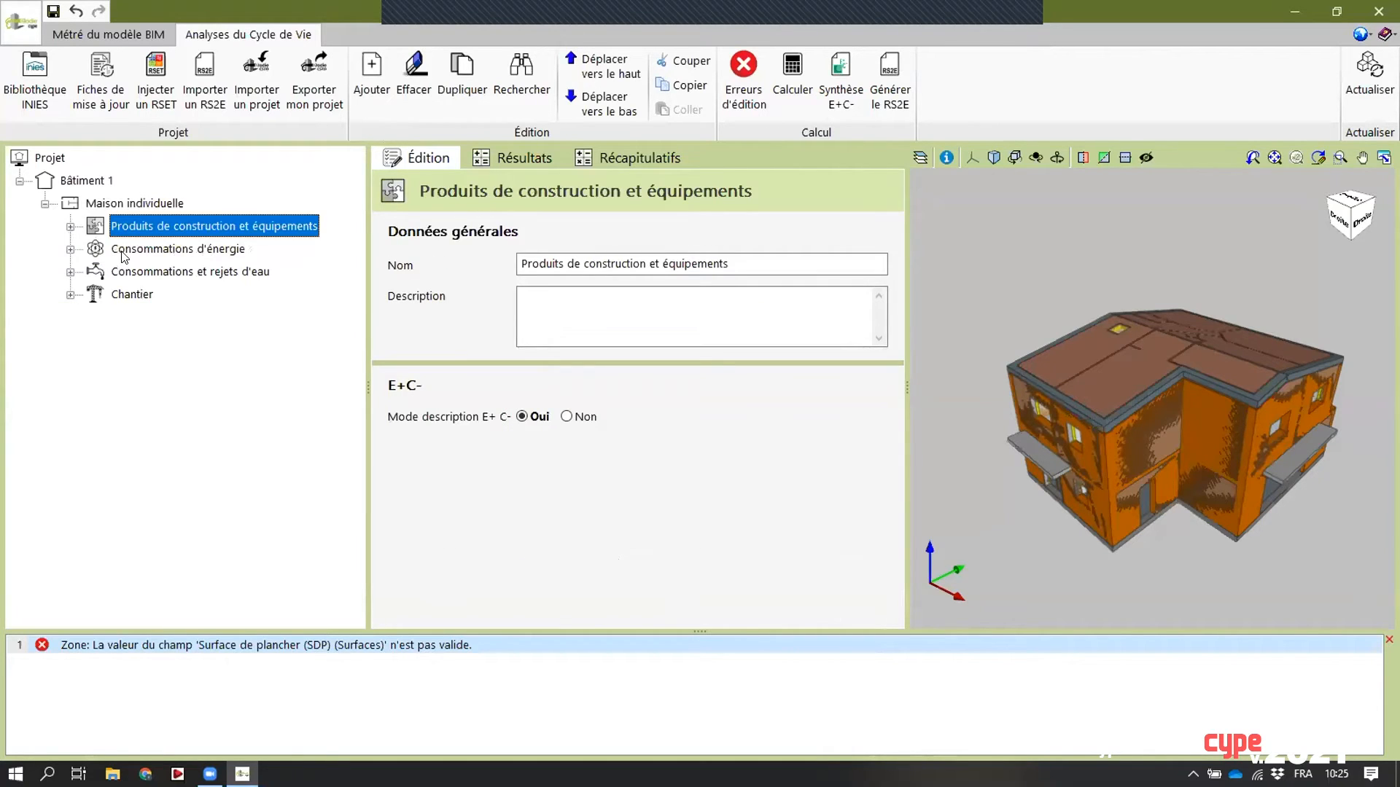
click(70, 227)
scroll(159, 362, down, 2)
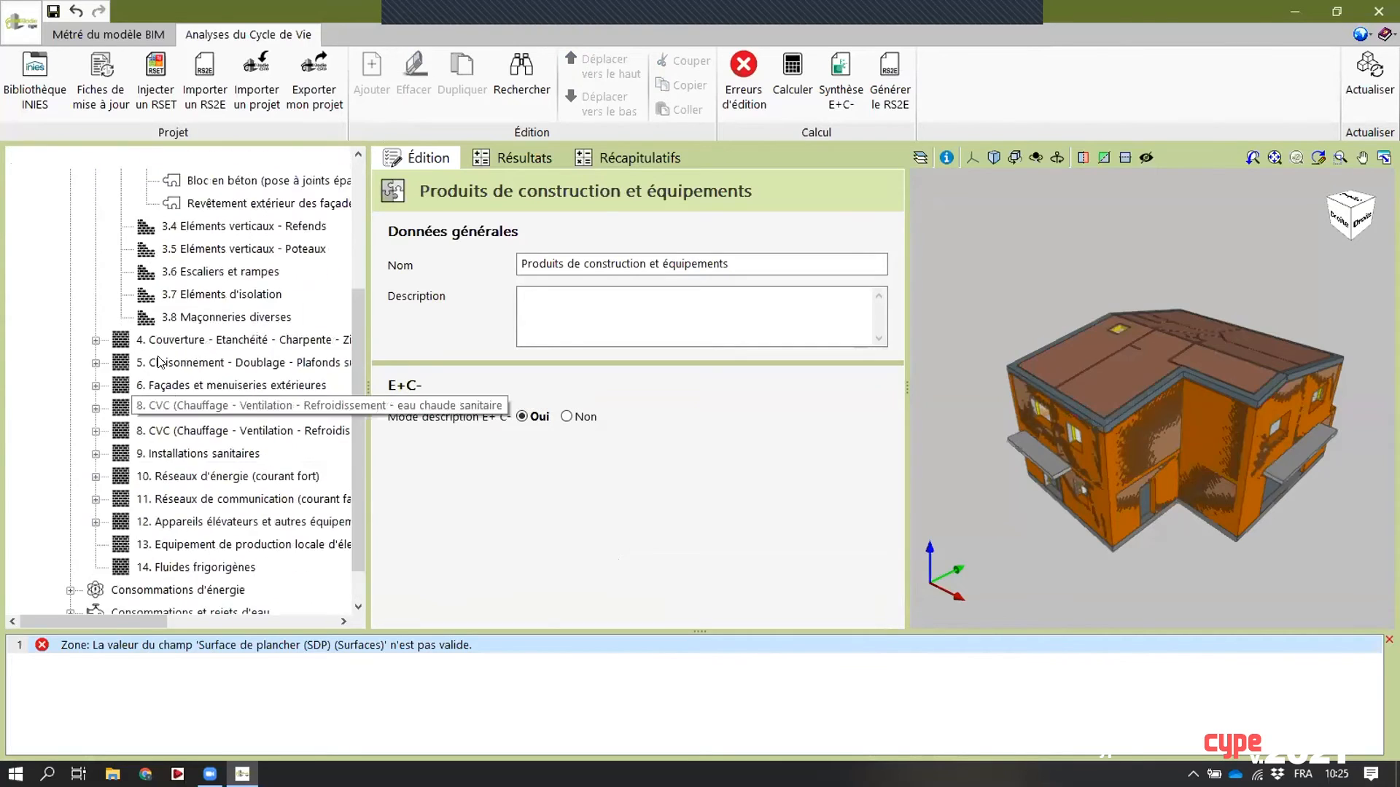
scroll(159, 362, up, 3)
click(70, 204)
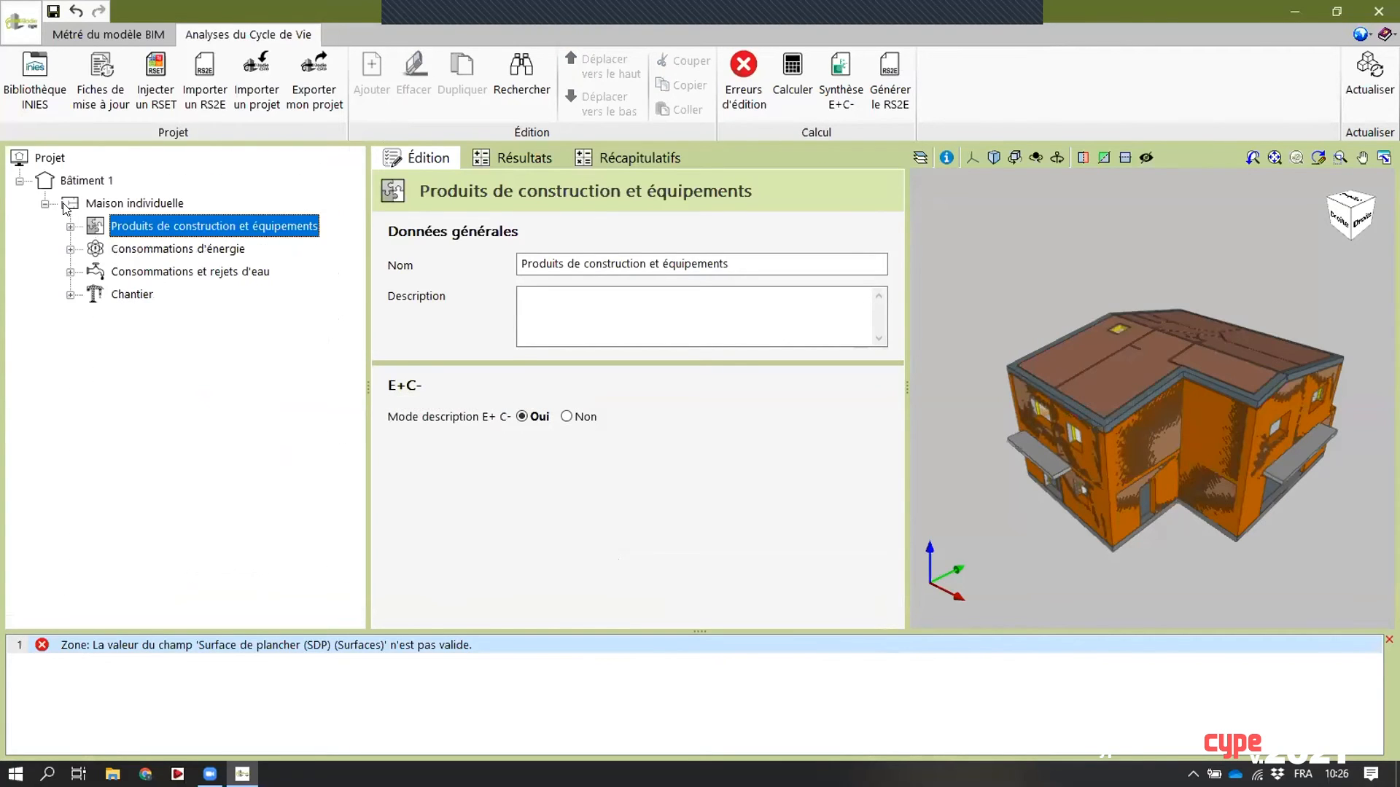
click(128, 250)
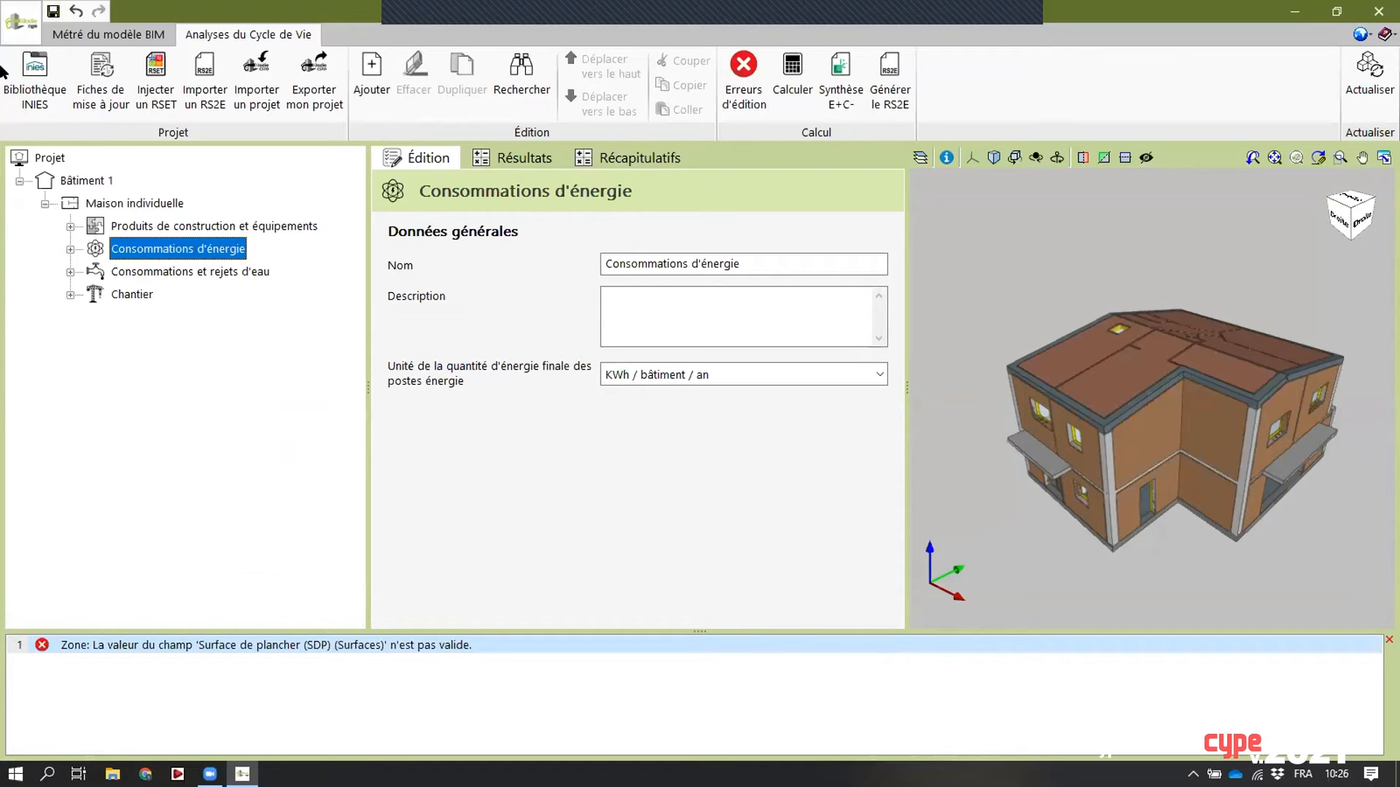
- Open the recent project Webinaire RE2020 - Maison individuelle.elod without saving the current one
click(31, 32)
mouse_move(136, 241)
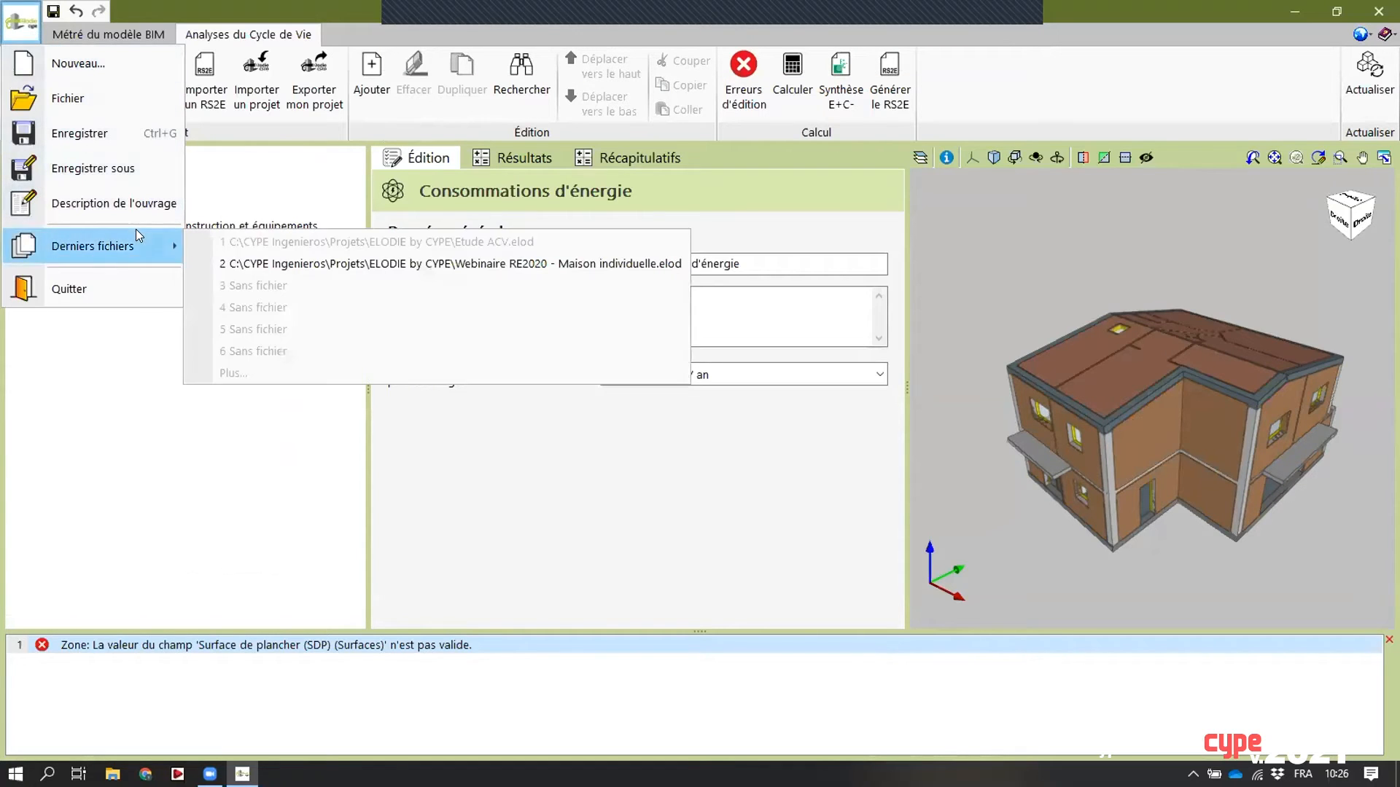
click(420, 255)
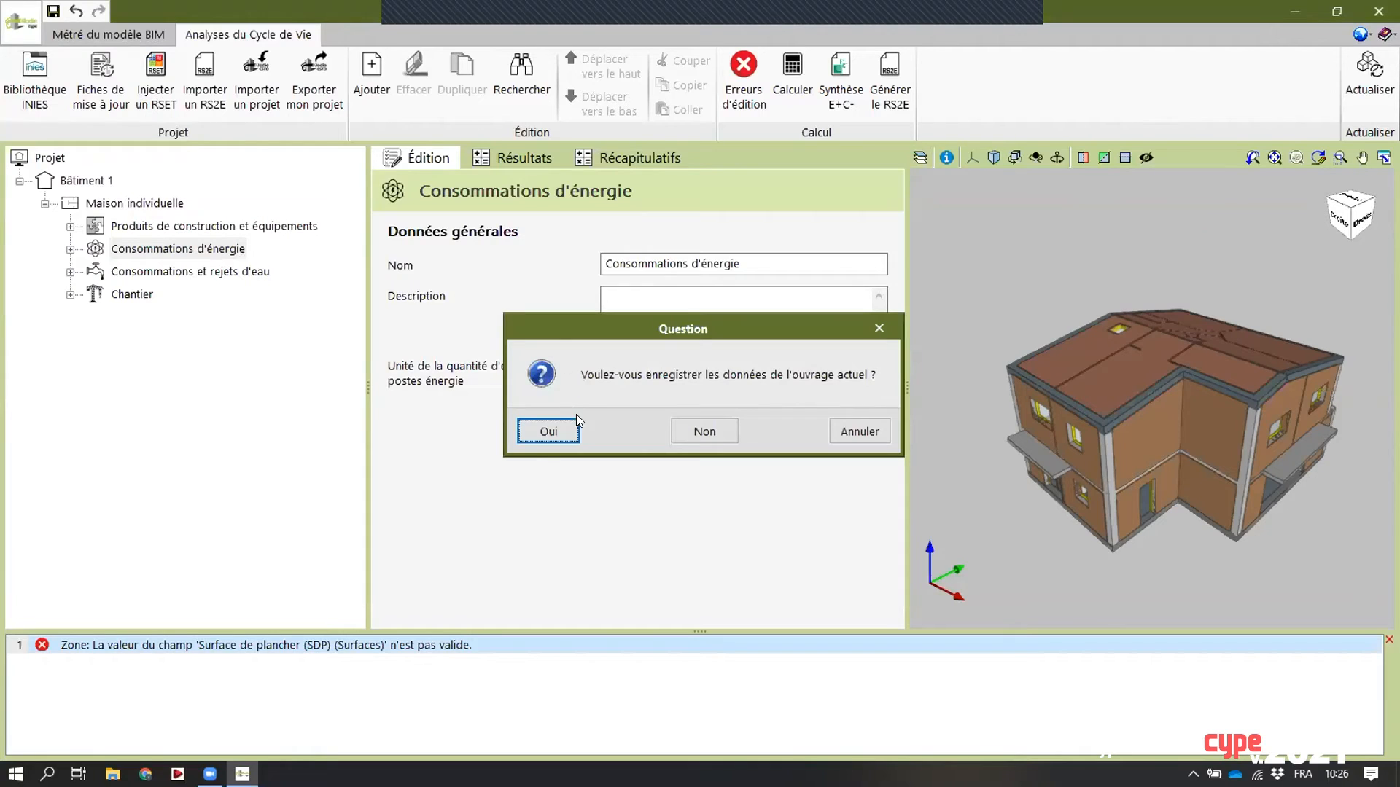
click(686, 429)
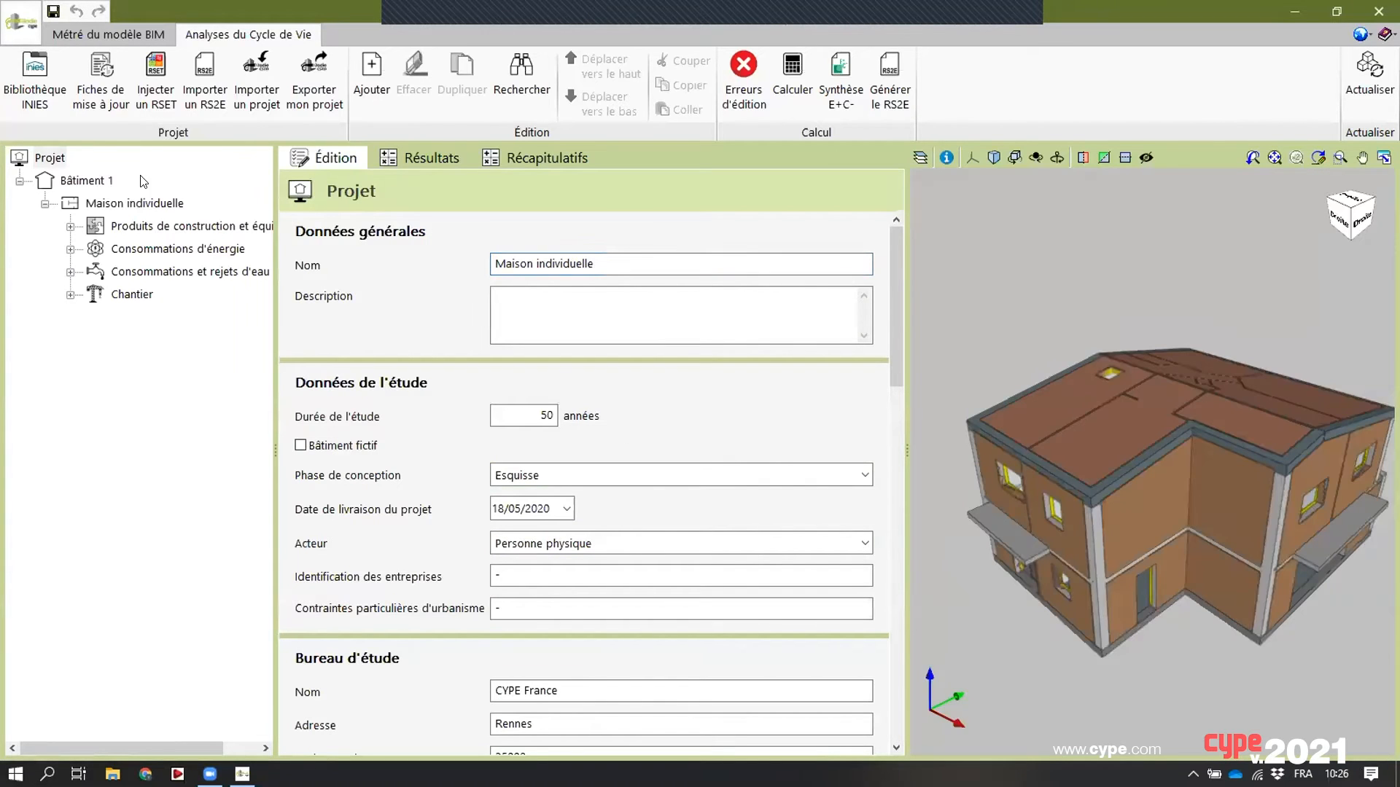
- Check the BIM model takeoff assigned to the IfcDoor and IfcSlab entities
click(118, 38)
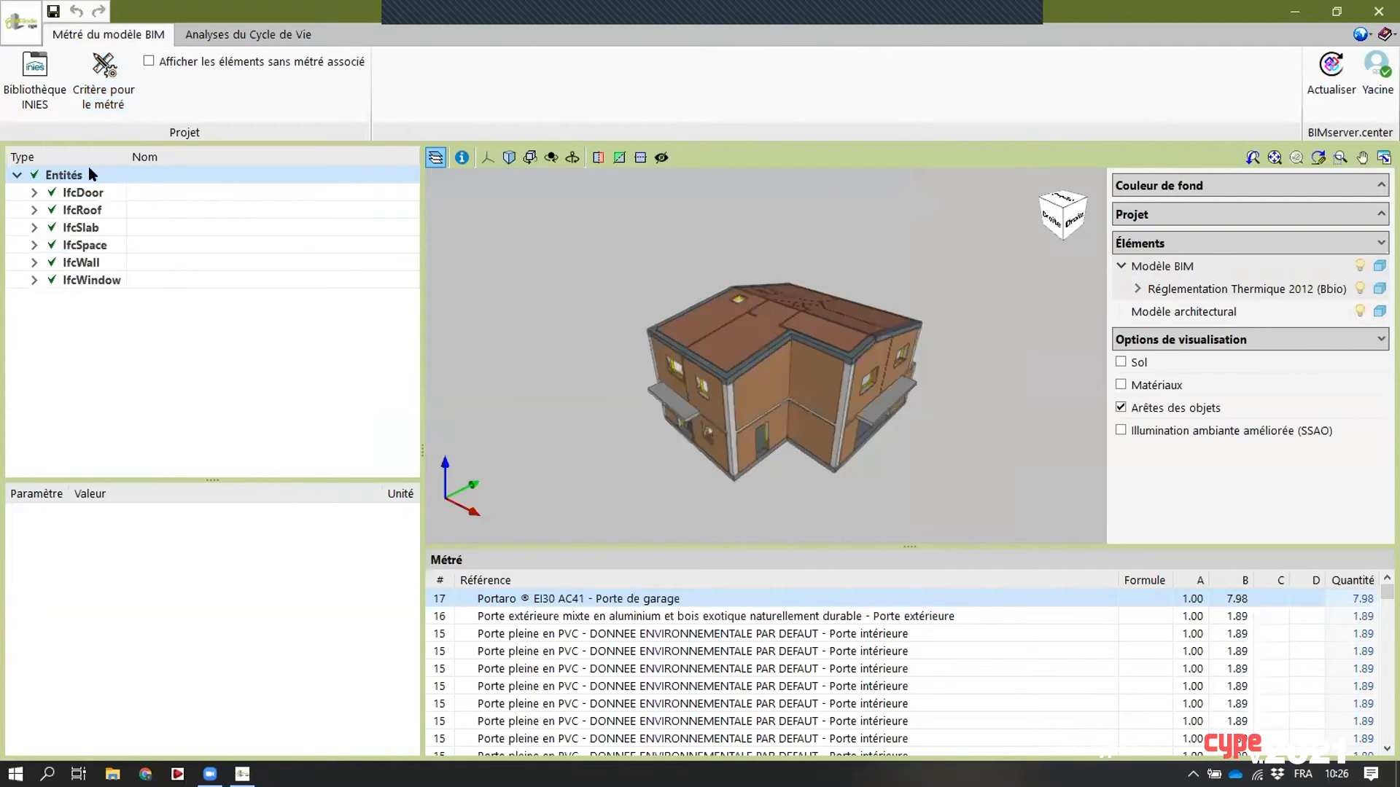
click(35, 192)
click(35, 192)
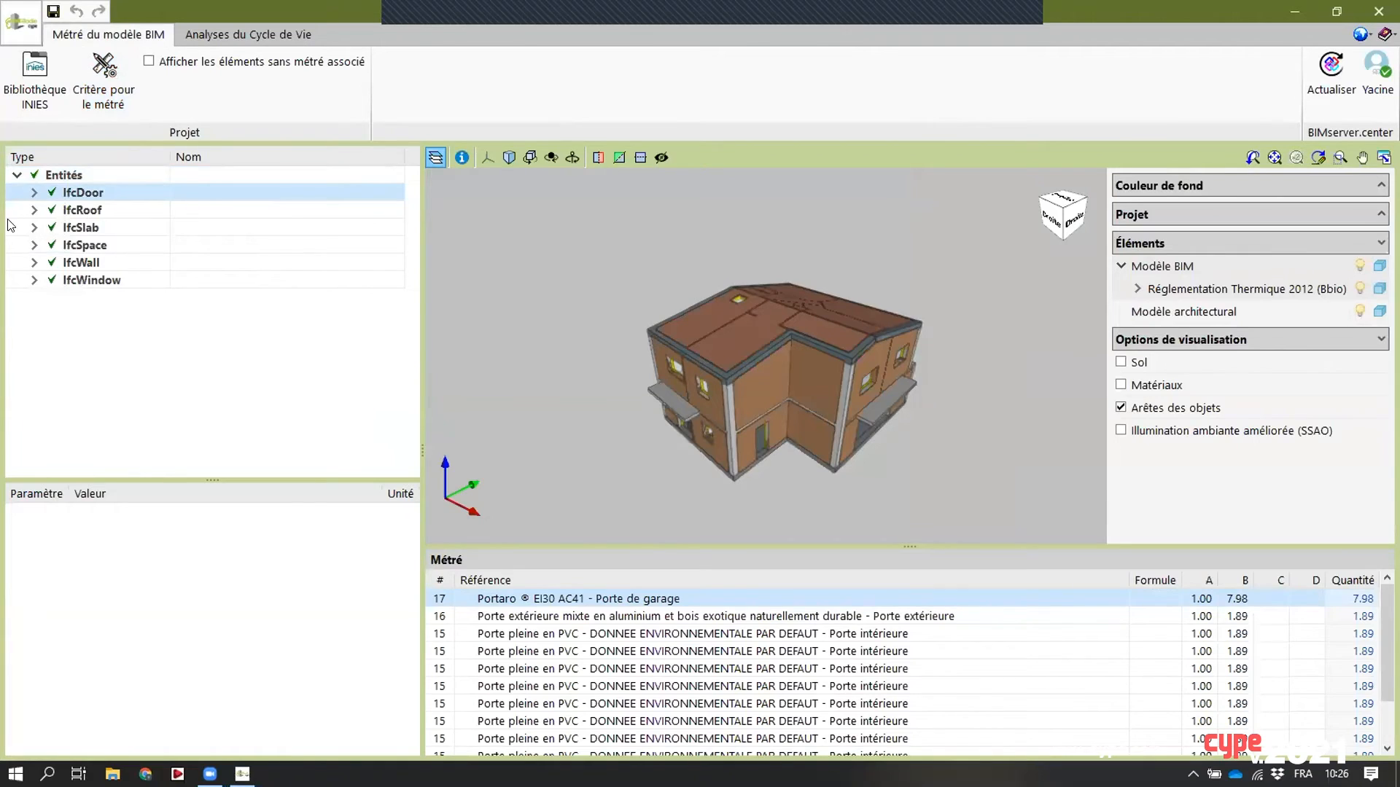
click(35, 228)
click(35, 227)
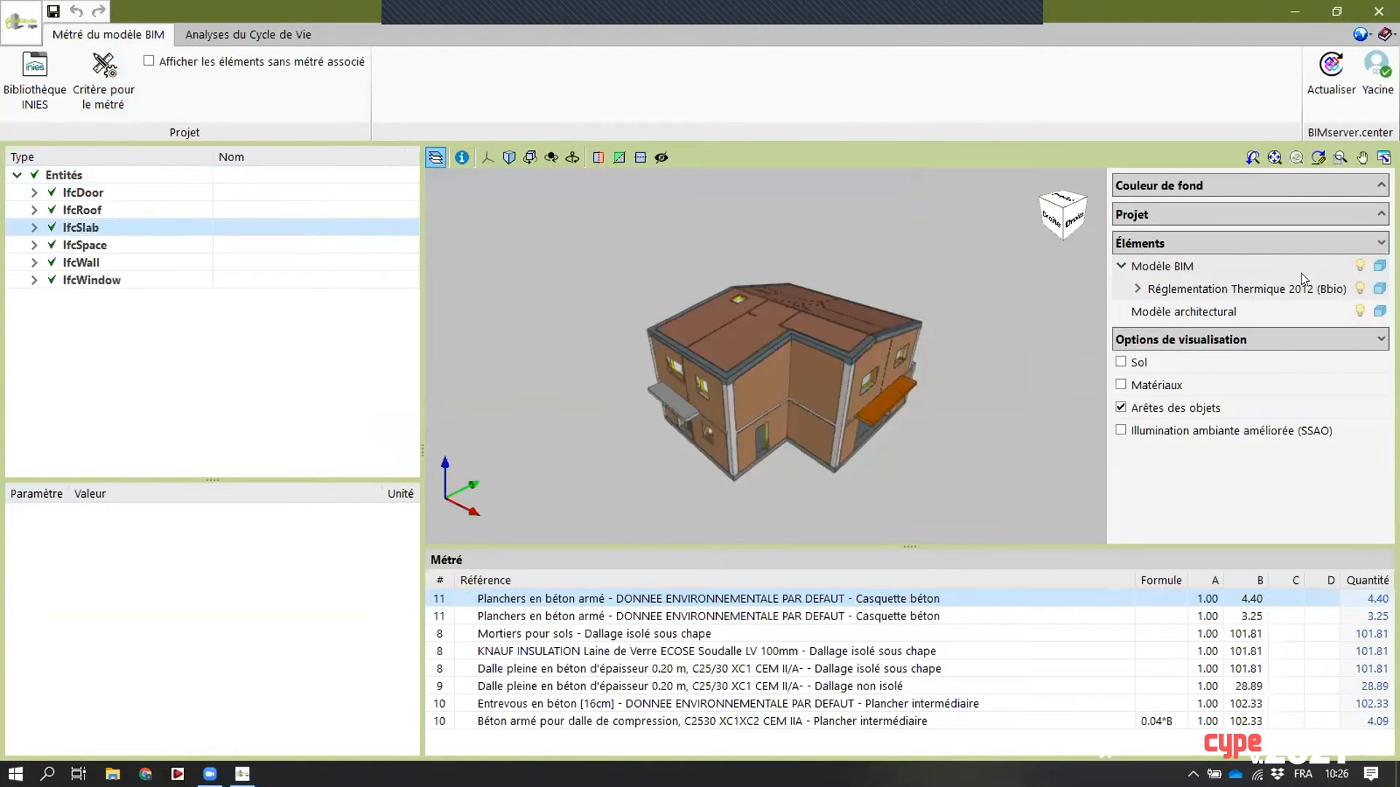
- Hide the Réglementation Thermique 2012 (Bbio) model and check the takeoff of the upper-floor Paroi extérieure logement wall
click(1358, 288)
click(785, 407)
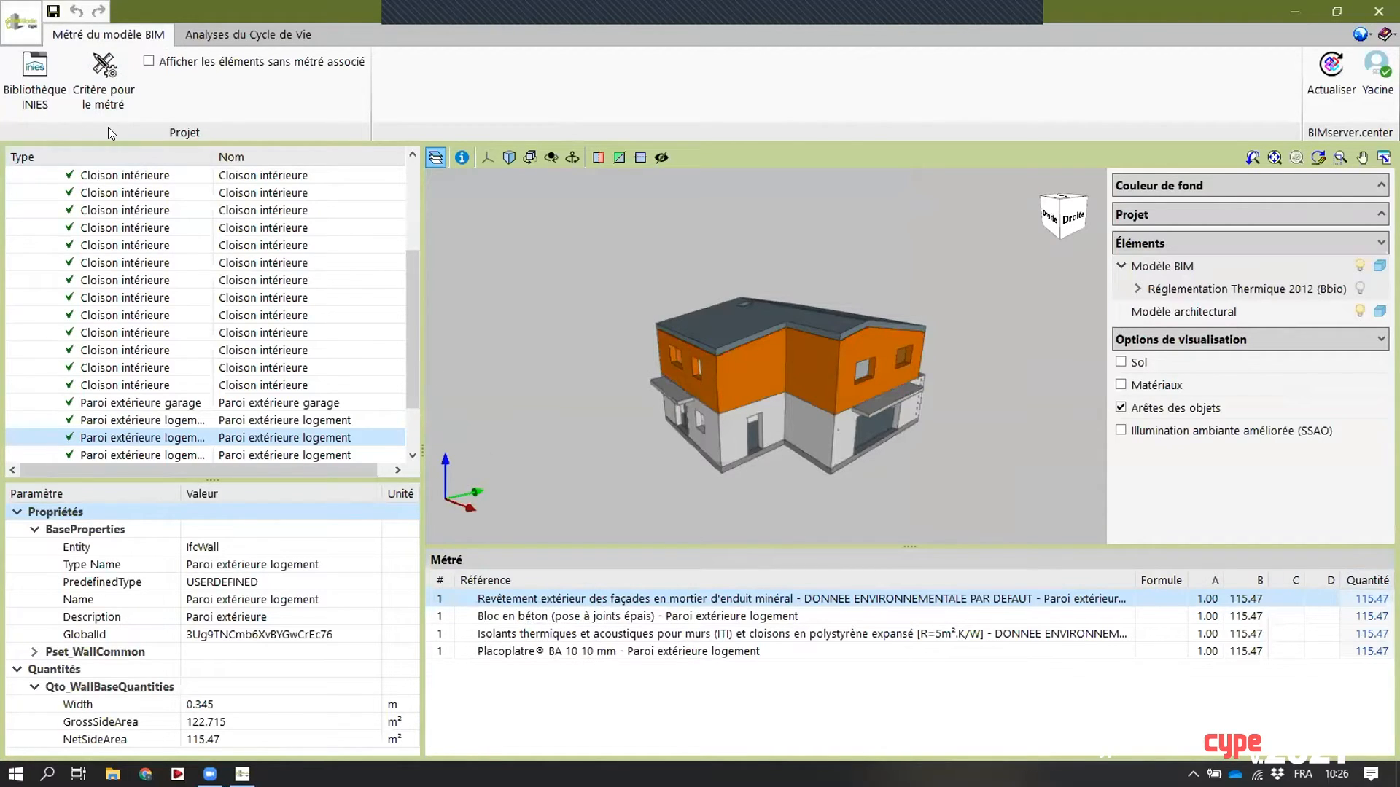
- Review the takeoff rules and work units of the Maison individuelle criteria, leave them without changes and look through the wall entities
click(89, 84)
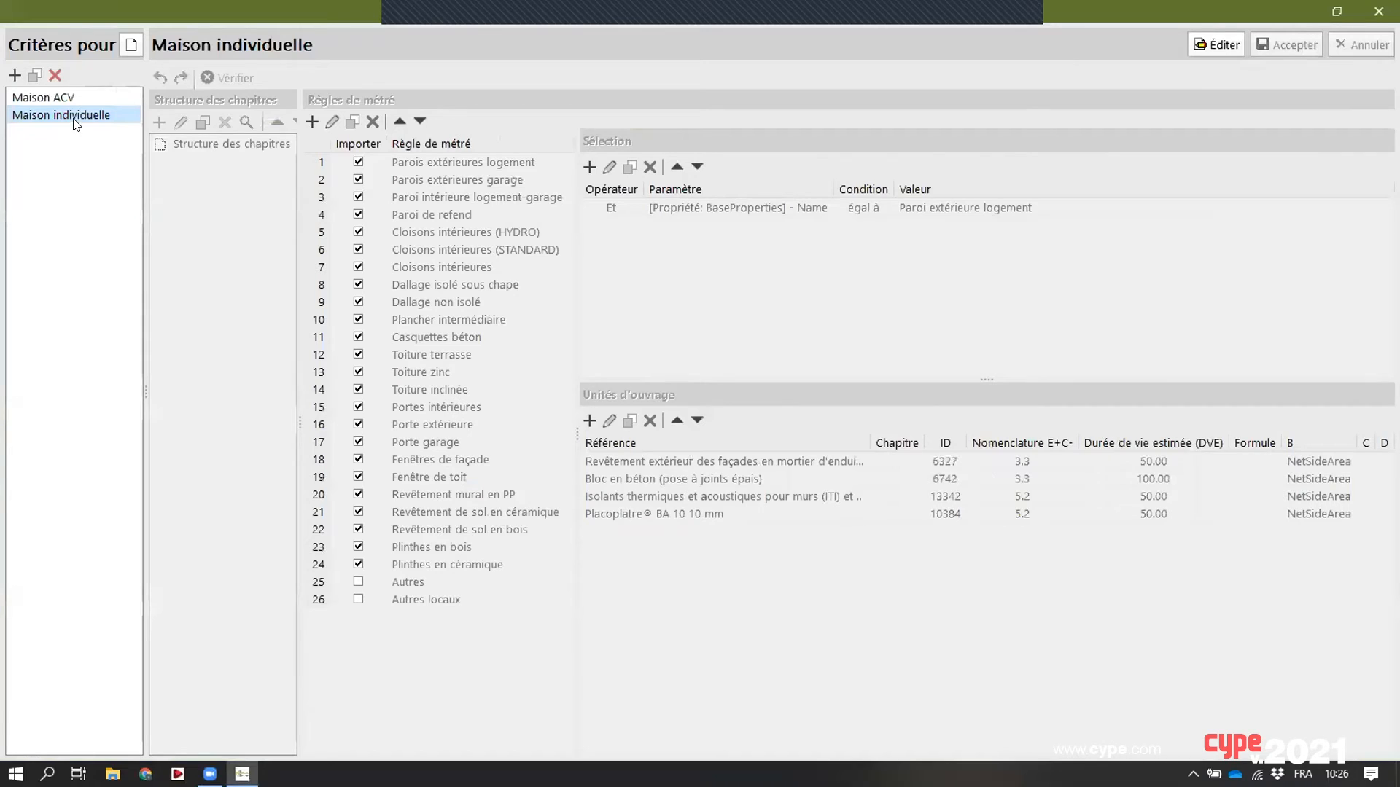
click(1216, 45)
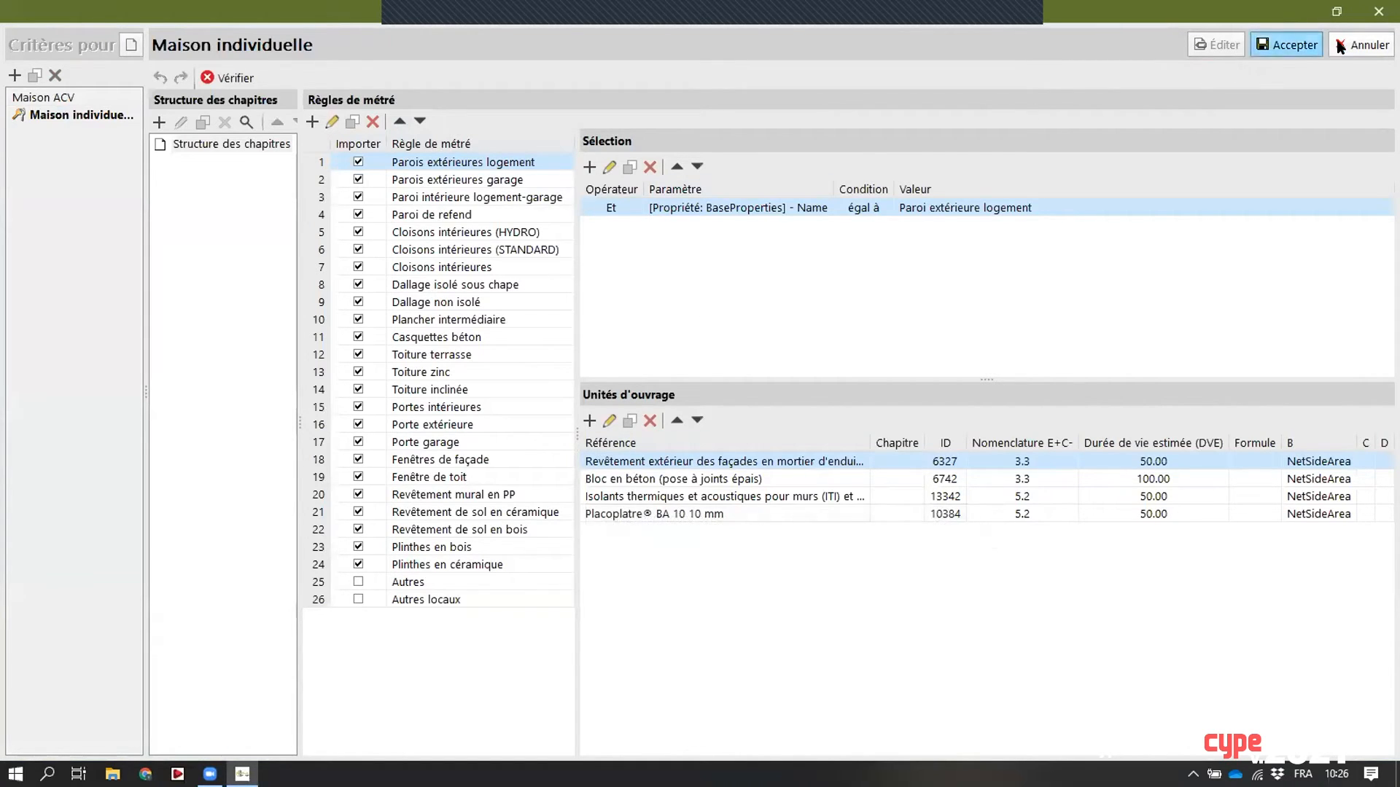
click(1361, 44)
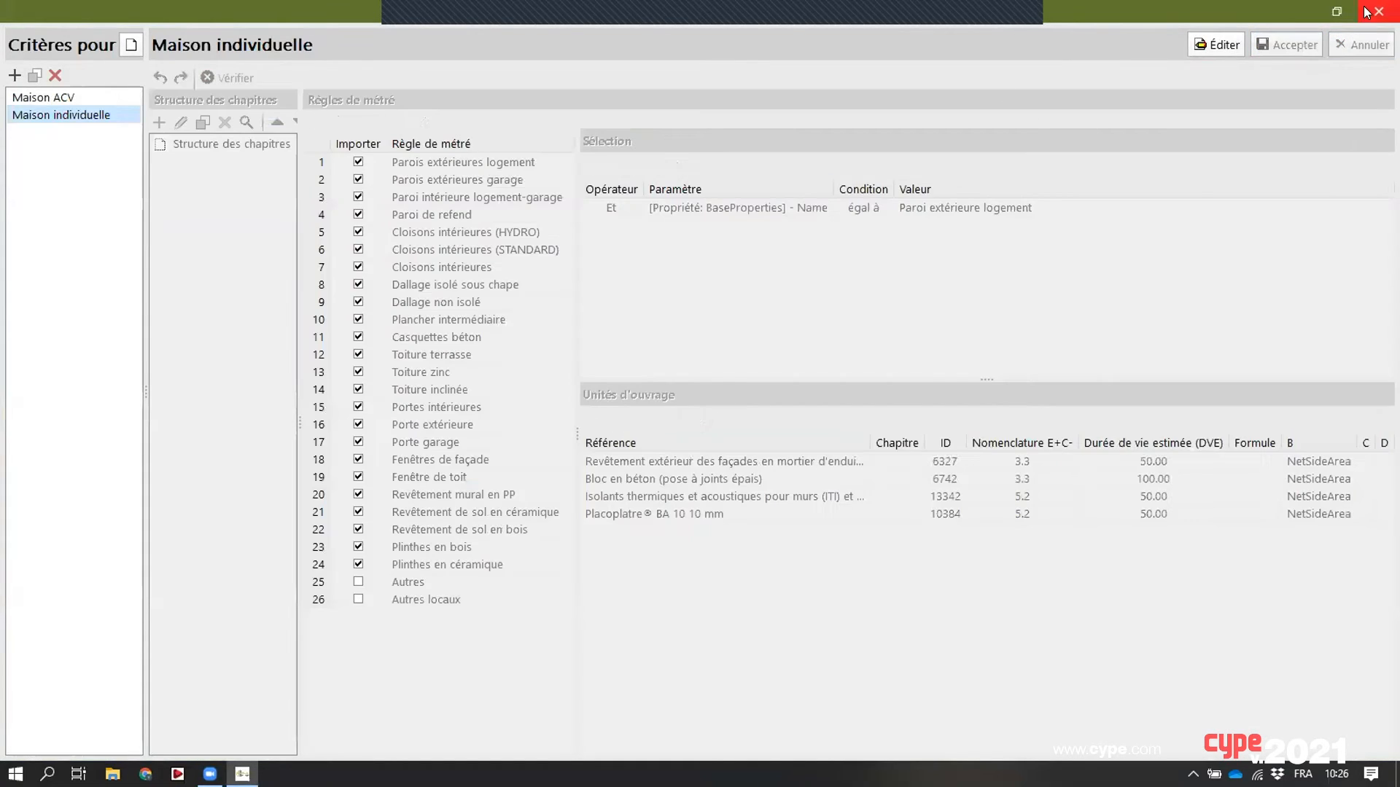
click(1378, 11)
scroll(192, 294, down, 2)
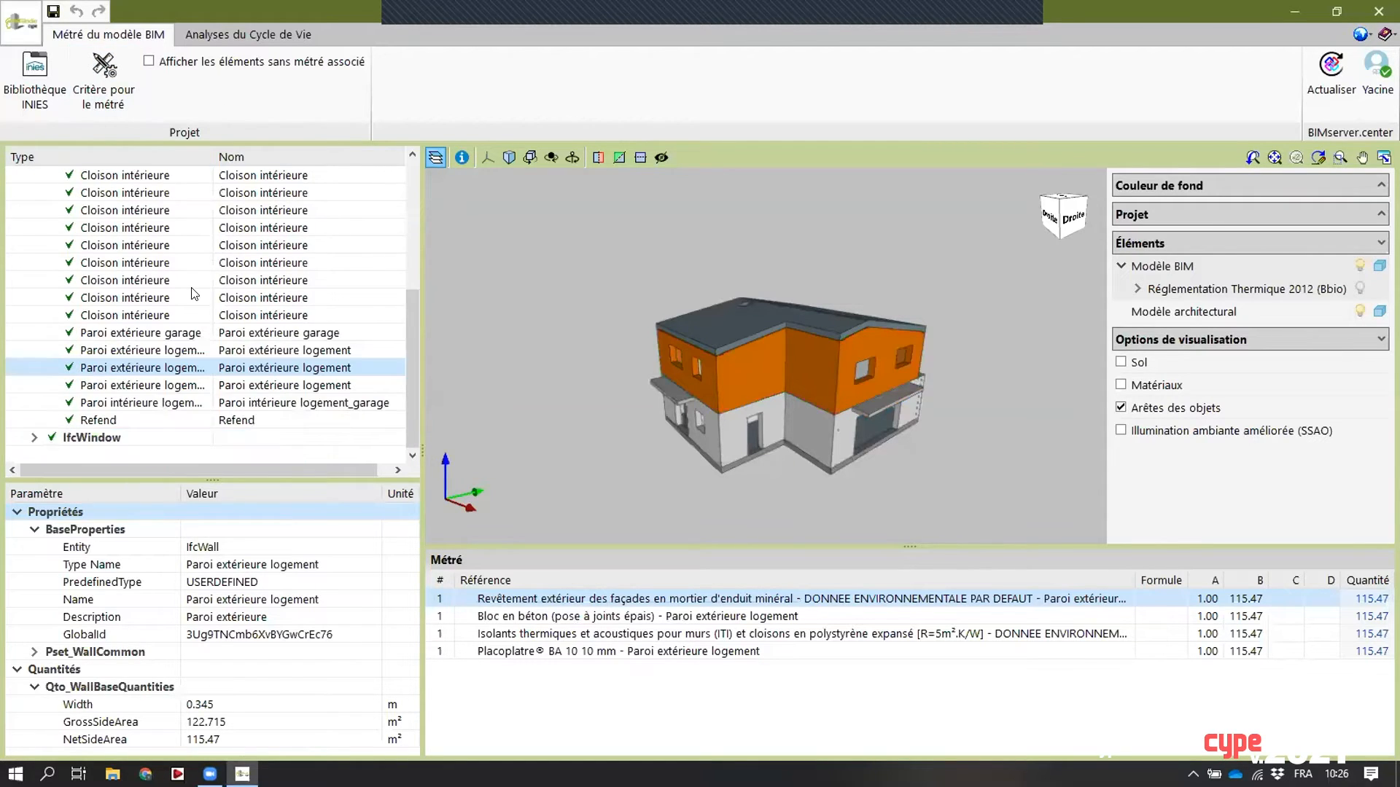
scroll(194, 294, up, 5)
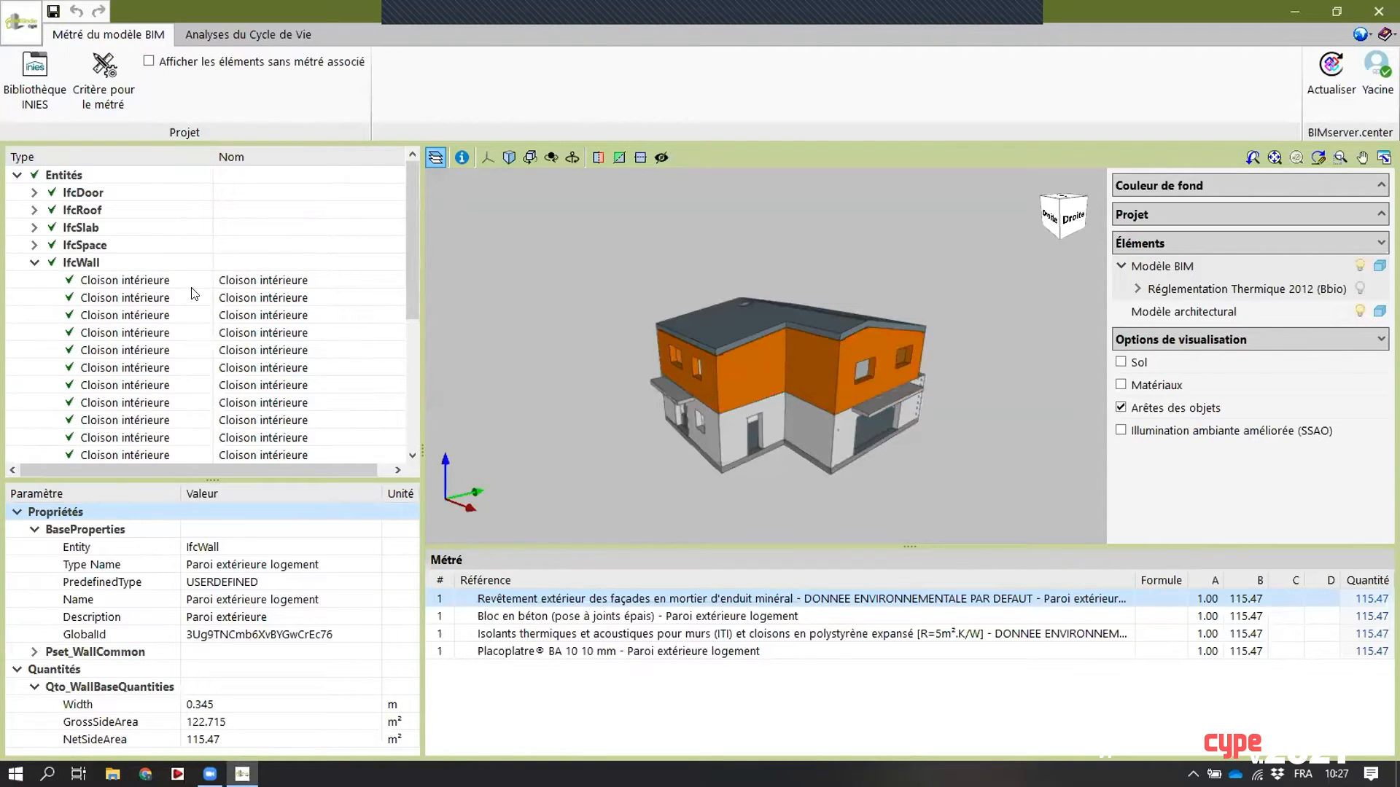
- In the life-cycle analysis, review the project's study, design office and operation data
click(223, 34)
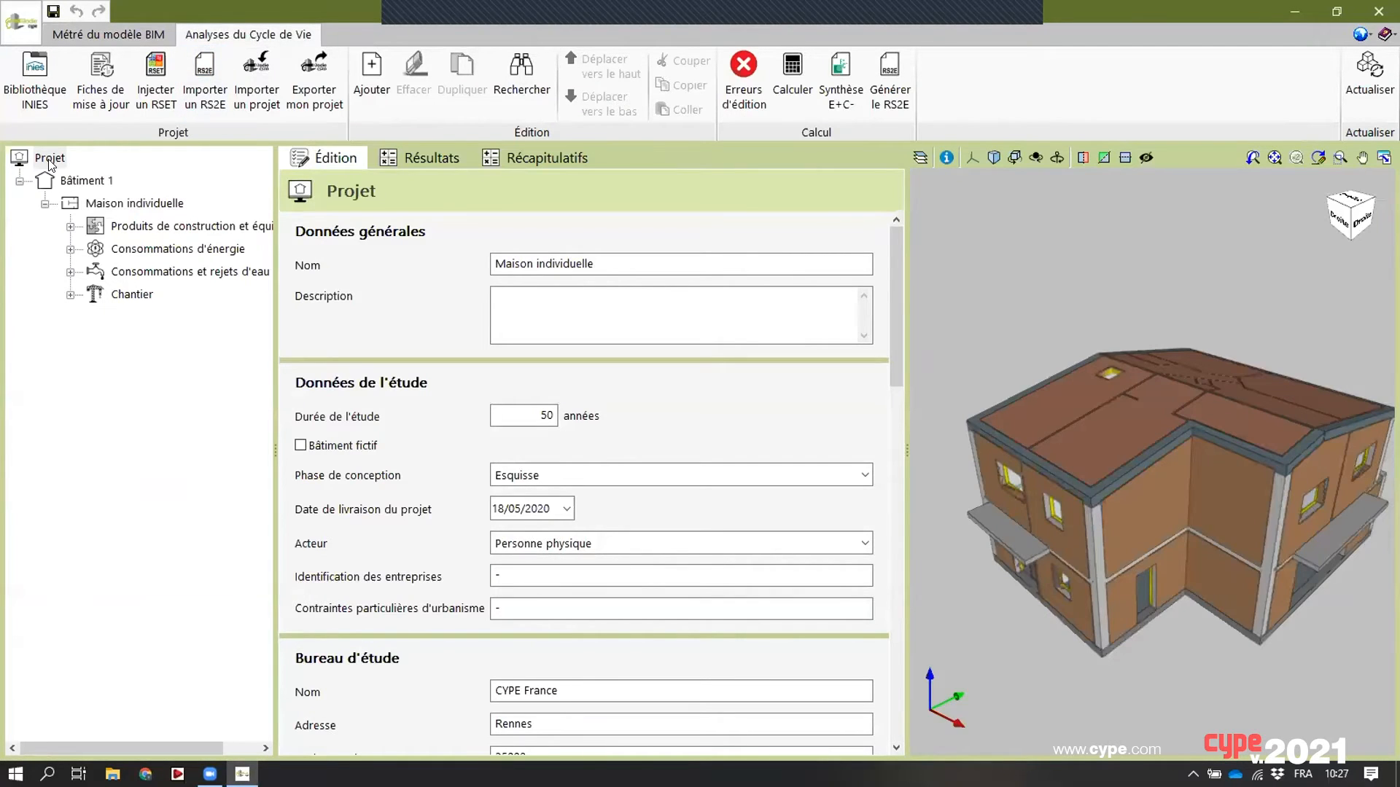
click(49, 159)
scroll(656, 384, down, 3)
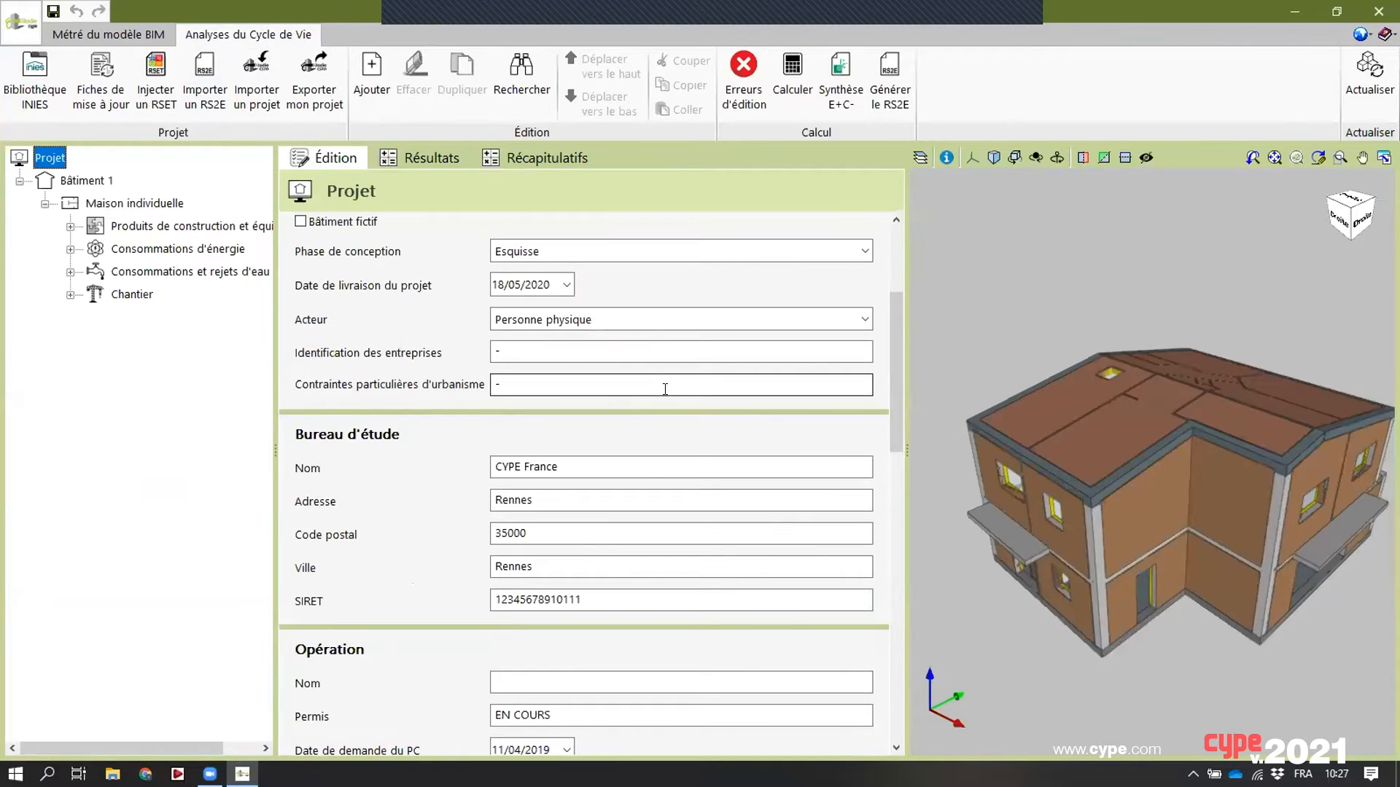
scroll(665, 388, down, 3)
scroll(665, 389, up, 5)
- Review the surfaces and building data of Bâtiment 1 and the usage and surfaces of its Maison individuelle zone
click(83, 181)
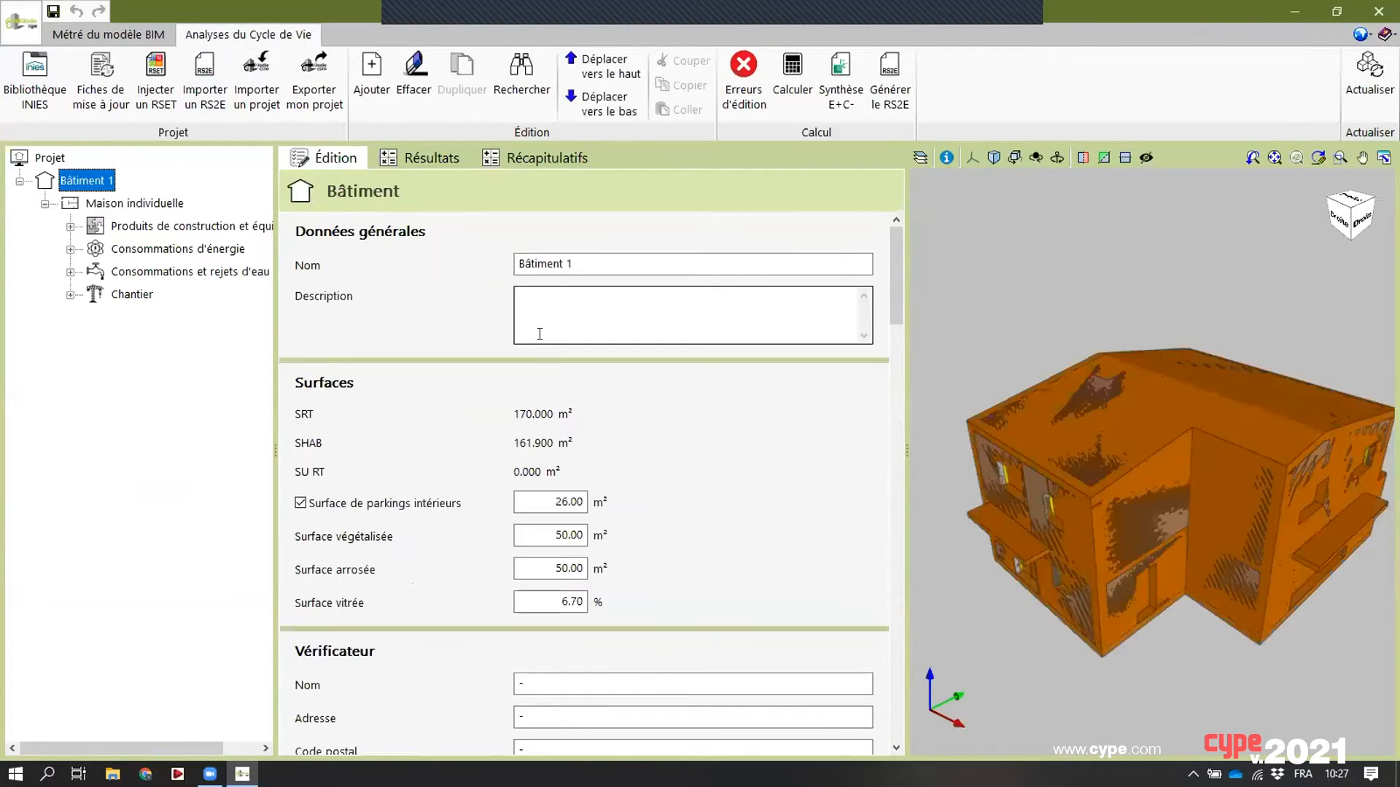
scroll(694, 378, down, 5)
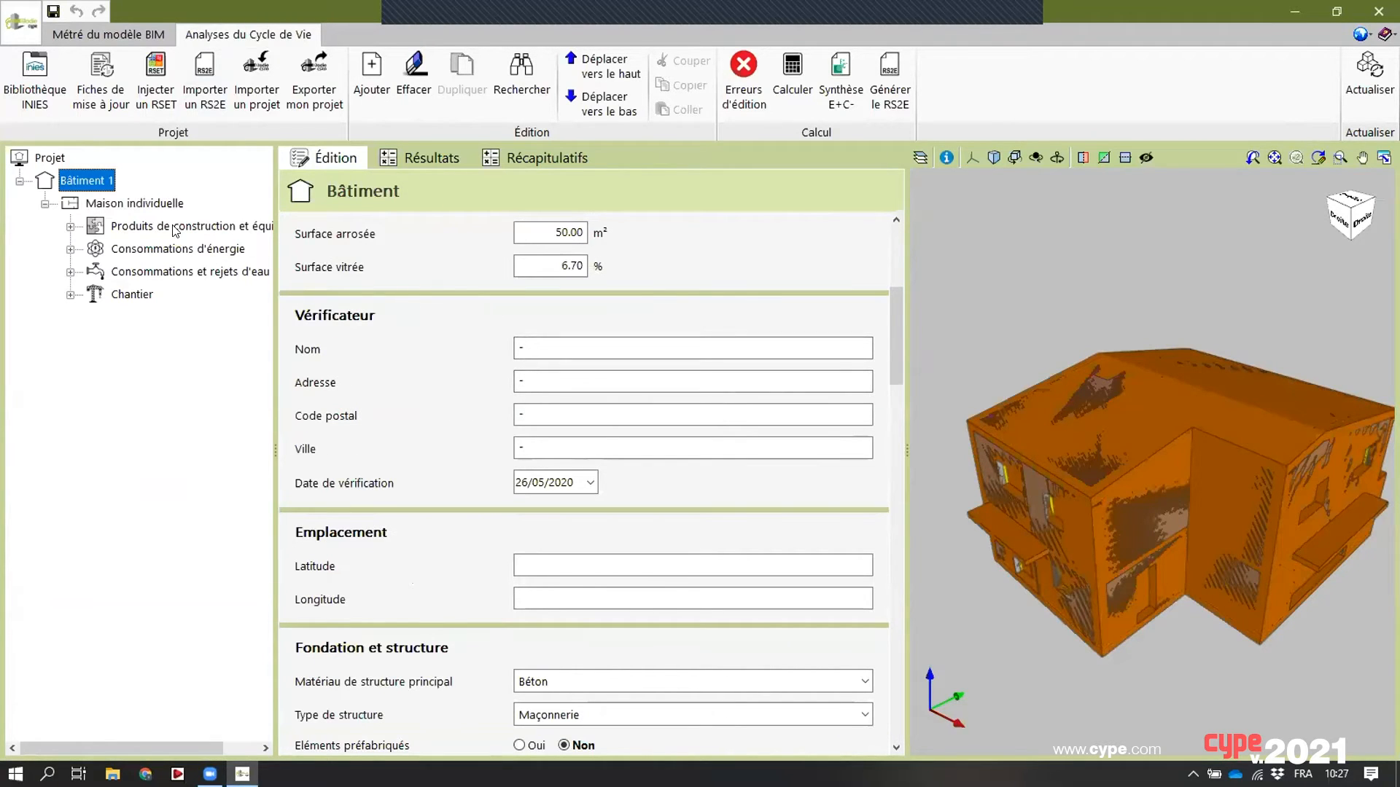
click(160, 205)
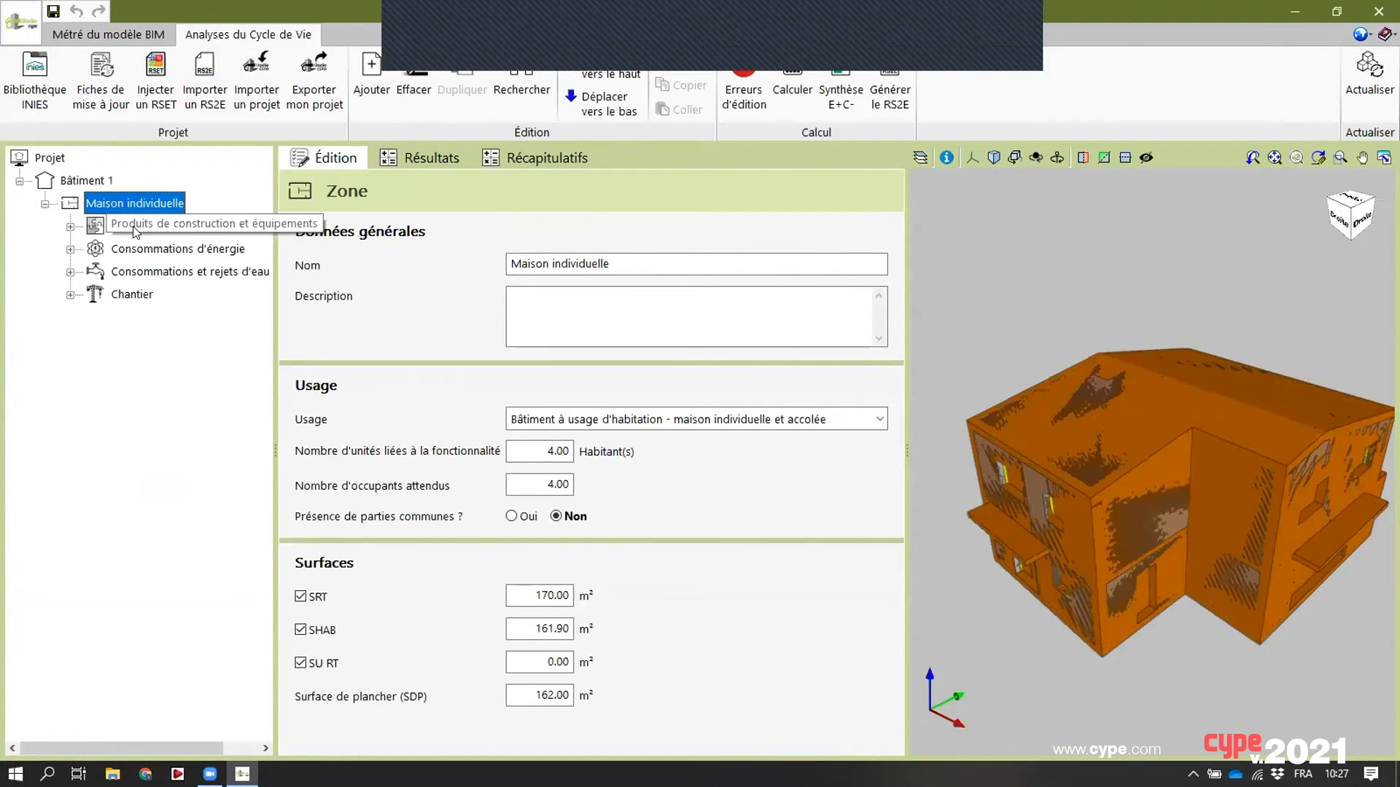
- Examine the reinforced concrete compression slab components under 3.1 Eléments horizontaux and locate the related elements on the 3D house
click(103, 227)
click(70, 227)
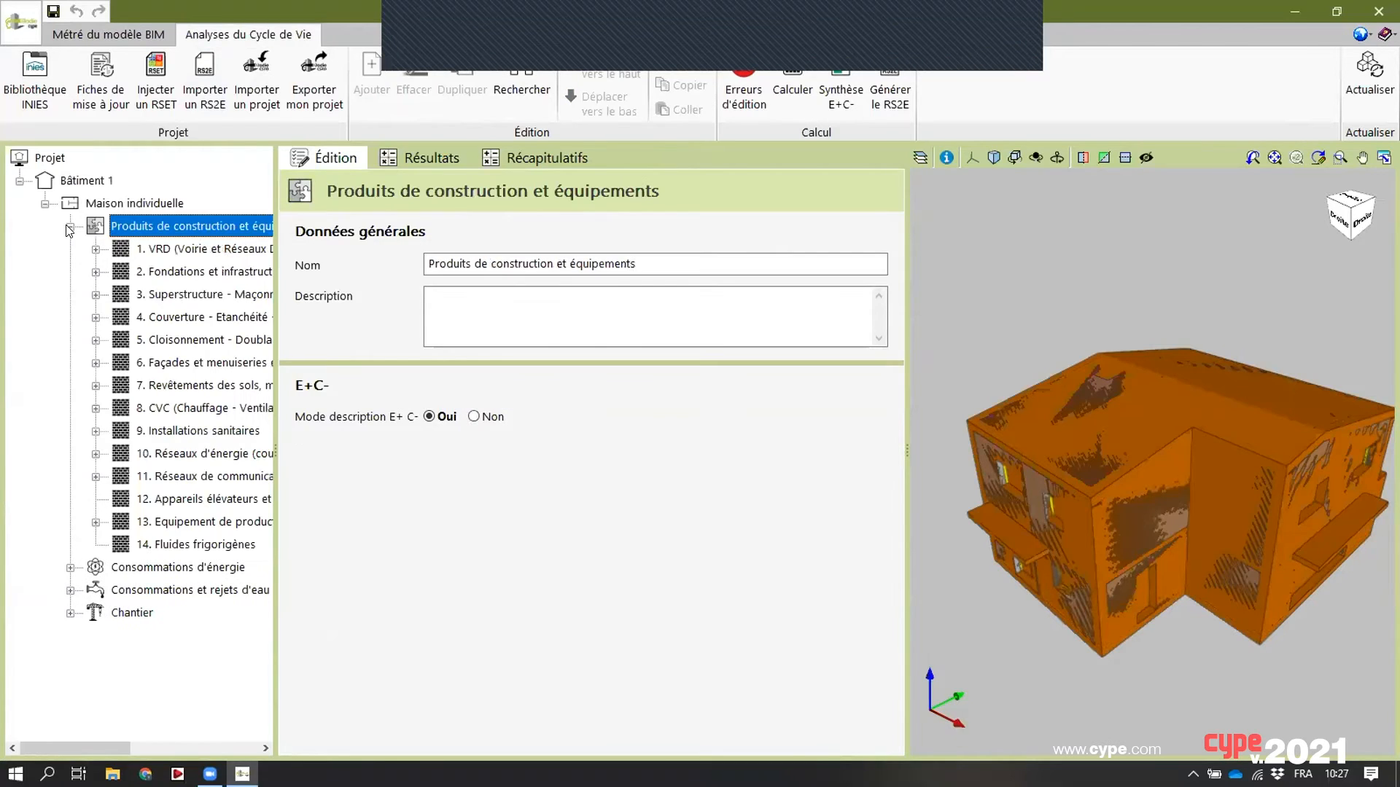
click(103, 272)
click(96, 272)
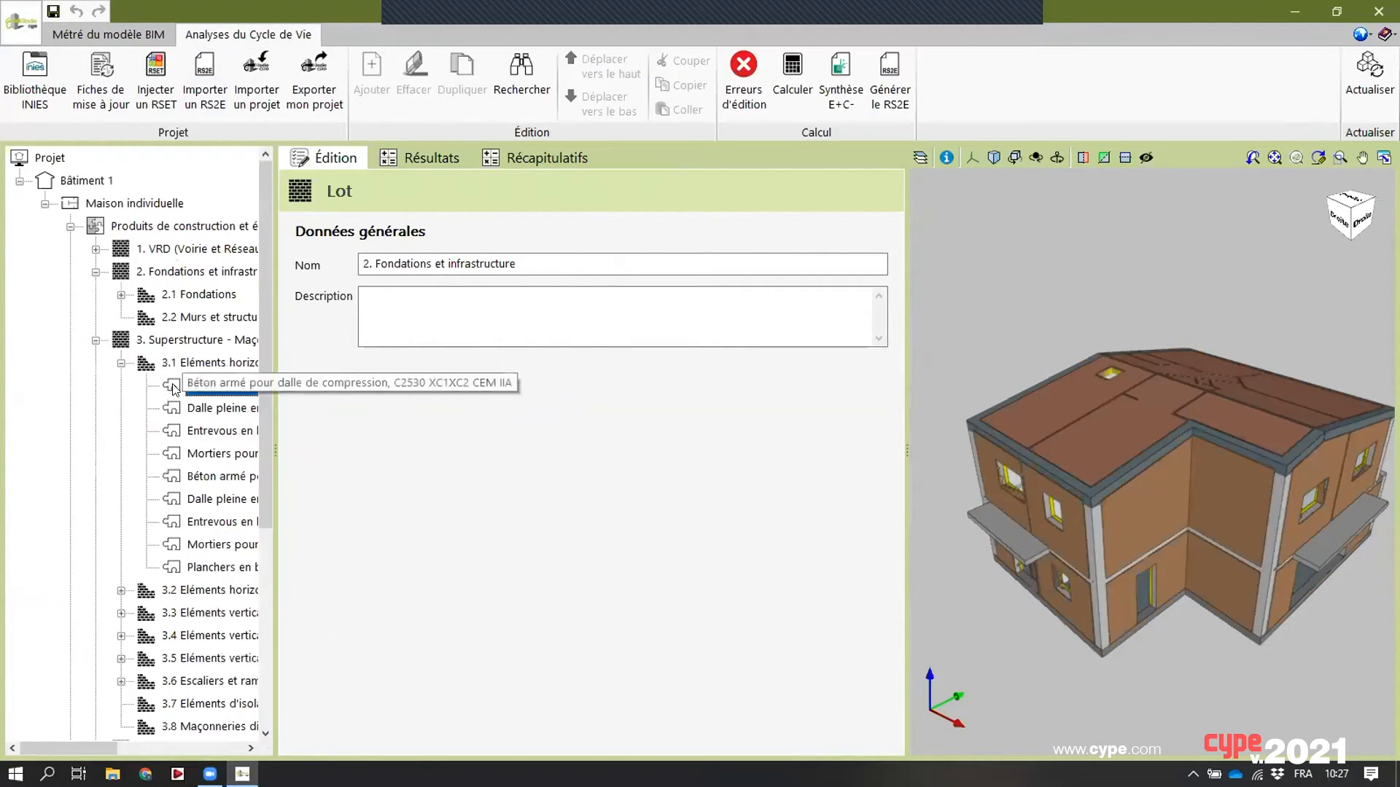
click(175, 386)
scroll(86, 518, down, 2)
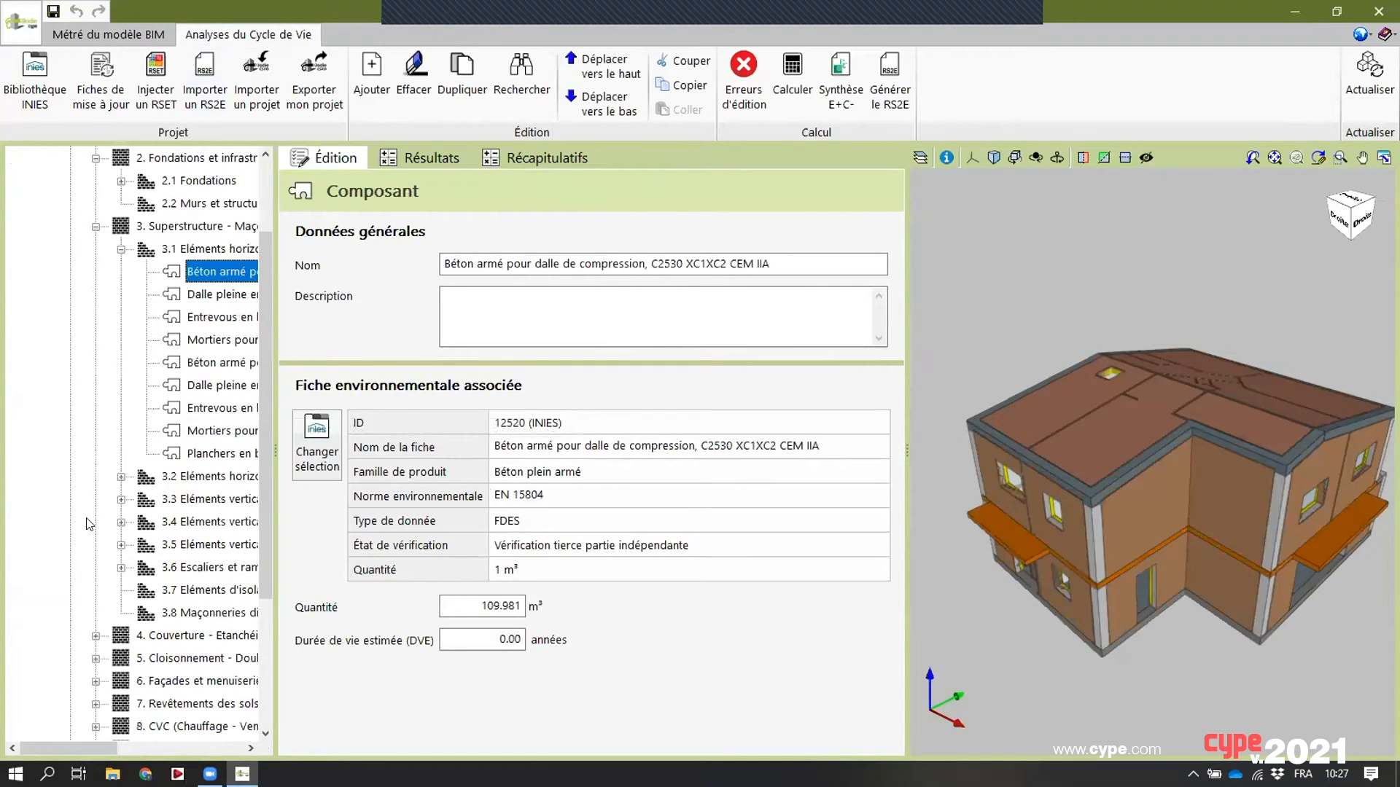
middle_drag(1226, 551, 1155, 510)
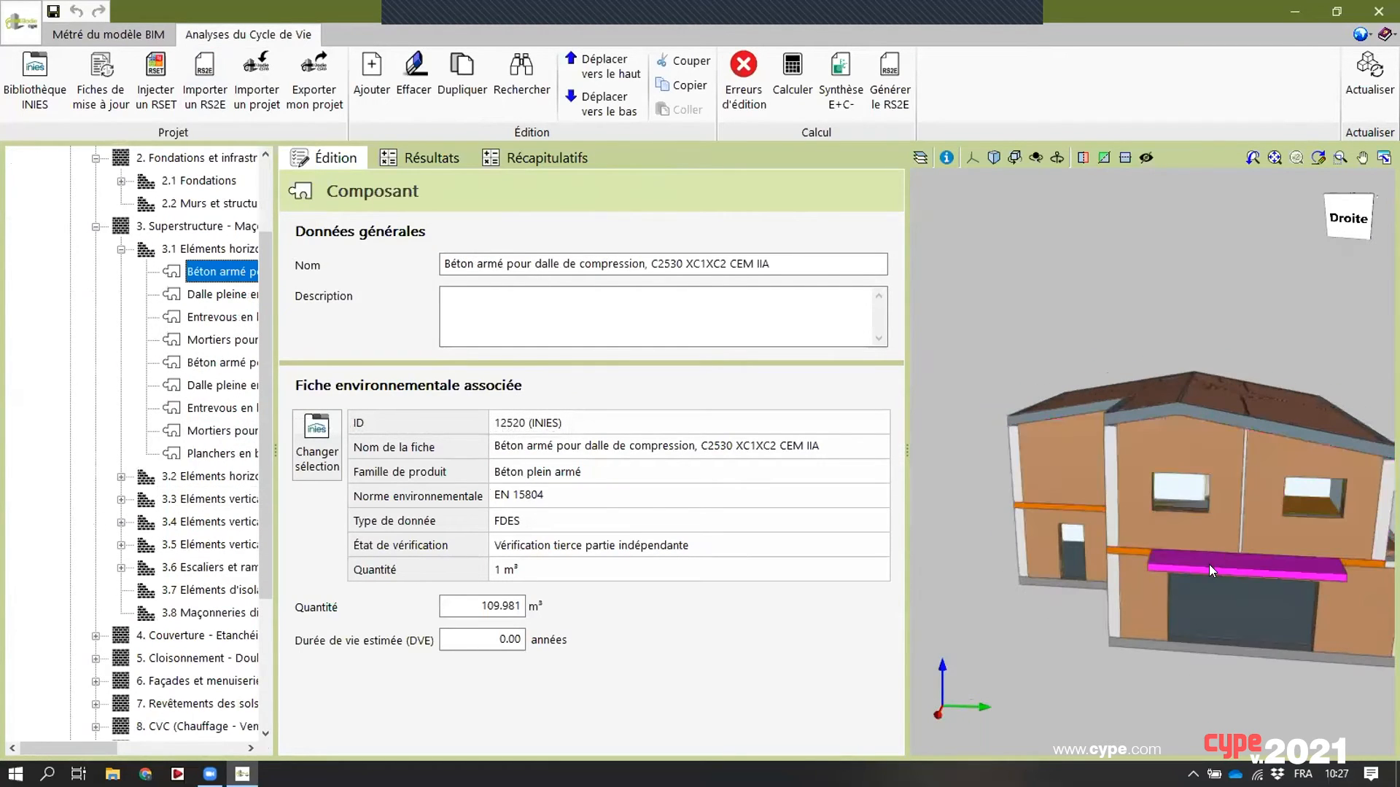
middle_drag(1086, 566, 1130, 580)
click(205, 362)
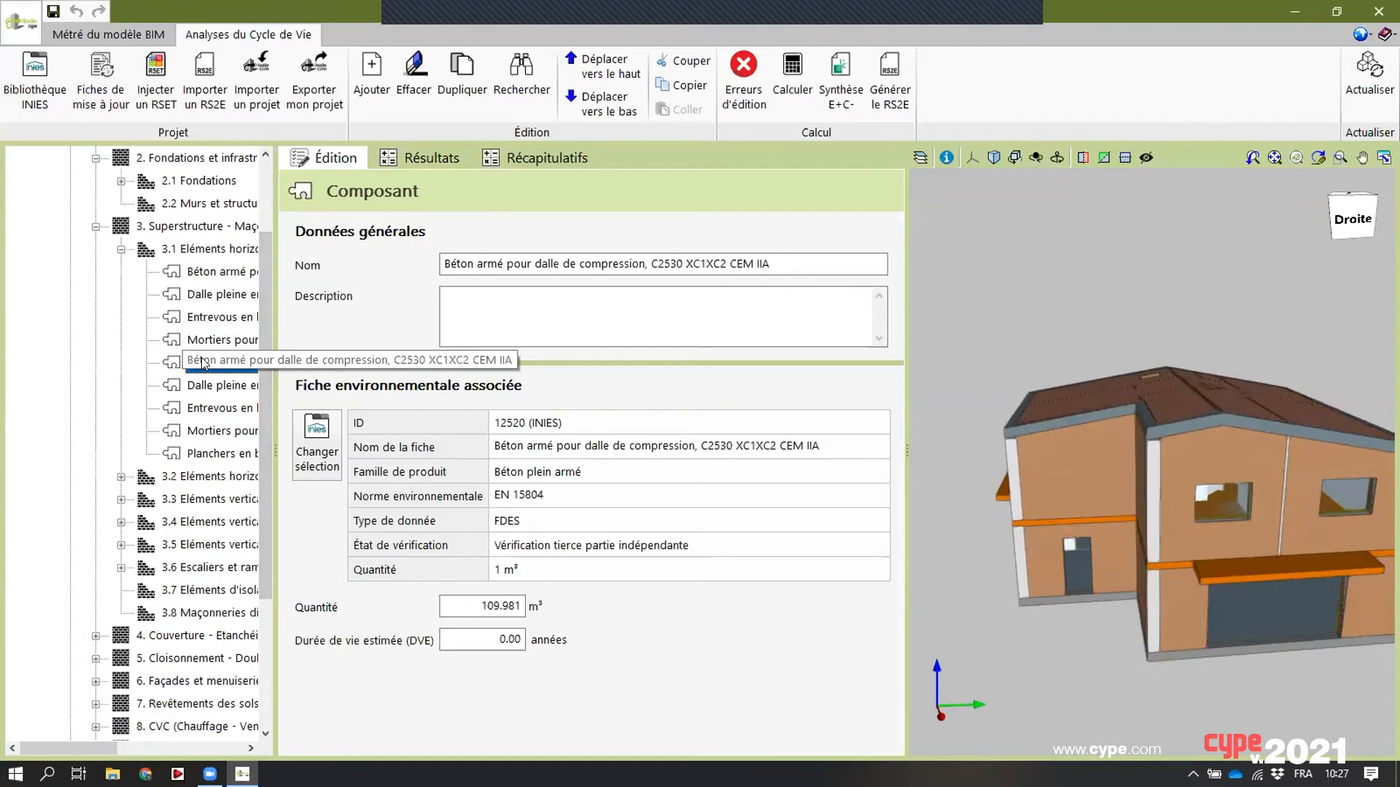
- Look over the remaining construction lots, expand Consommations d'énergie and show its general data
click(175, 476)
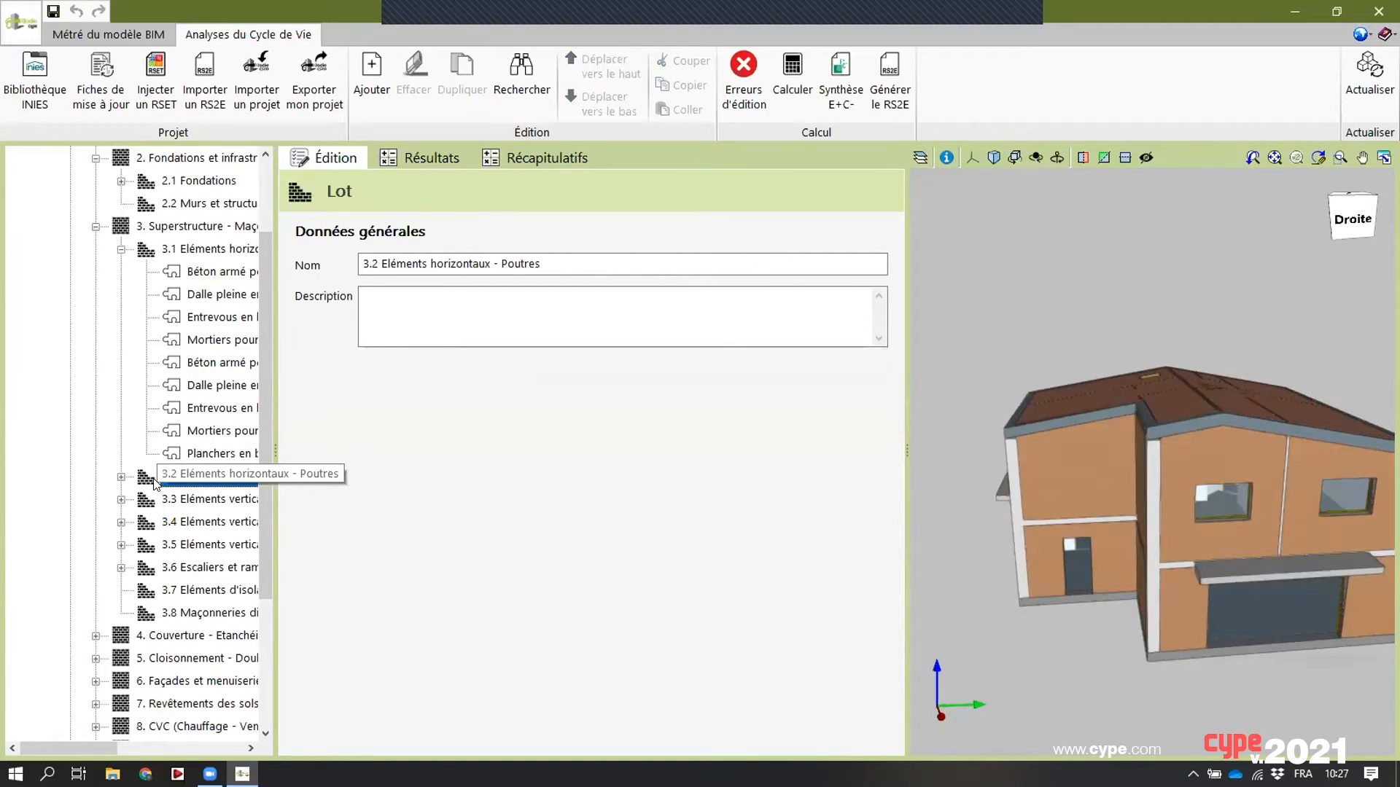
scroll(146, 481, down, 3)
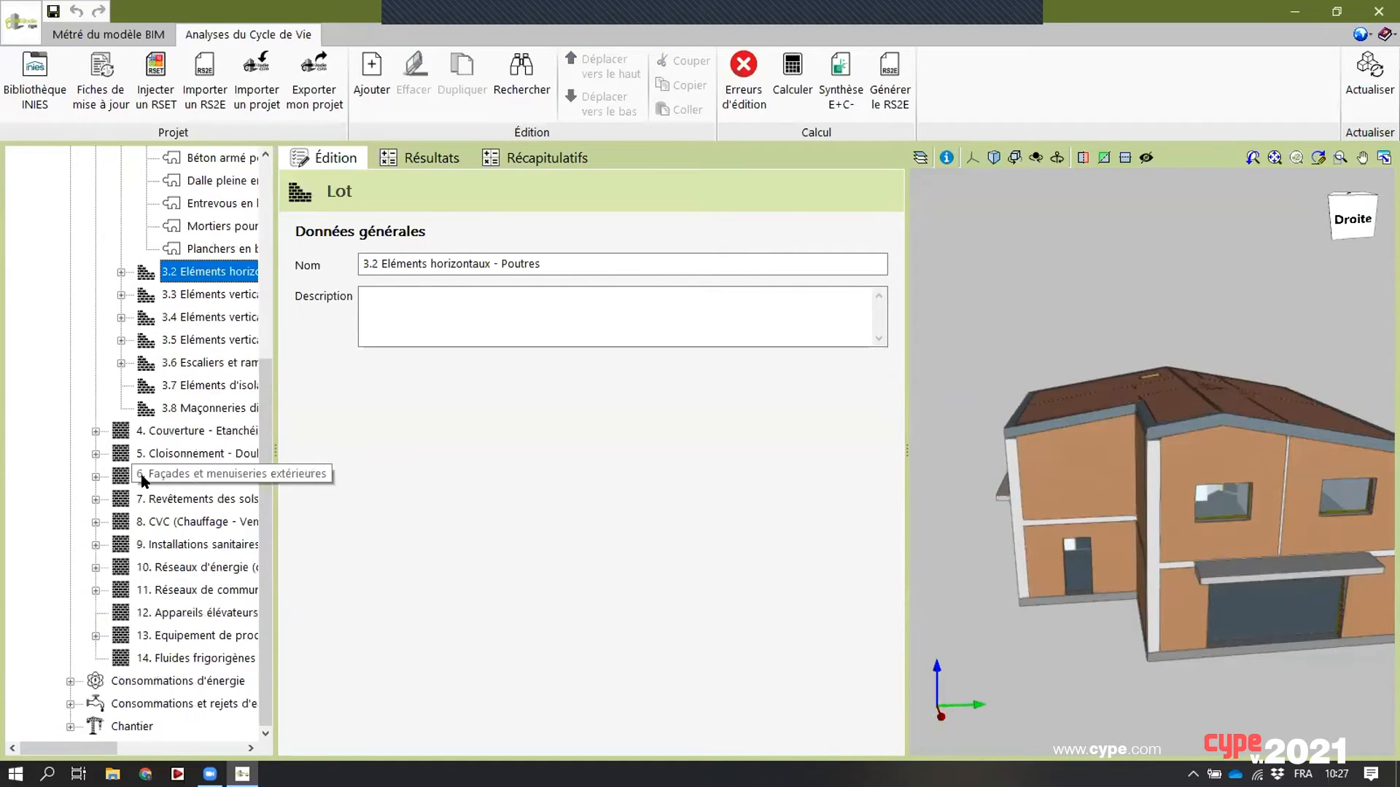
click(71, 681)
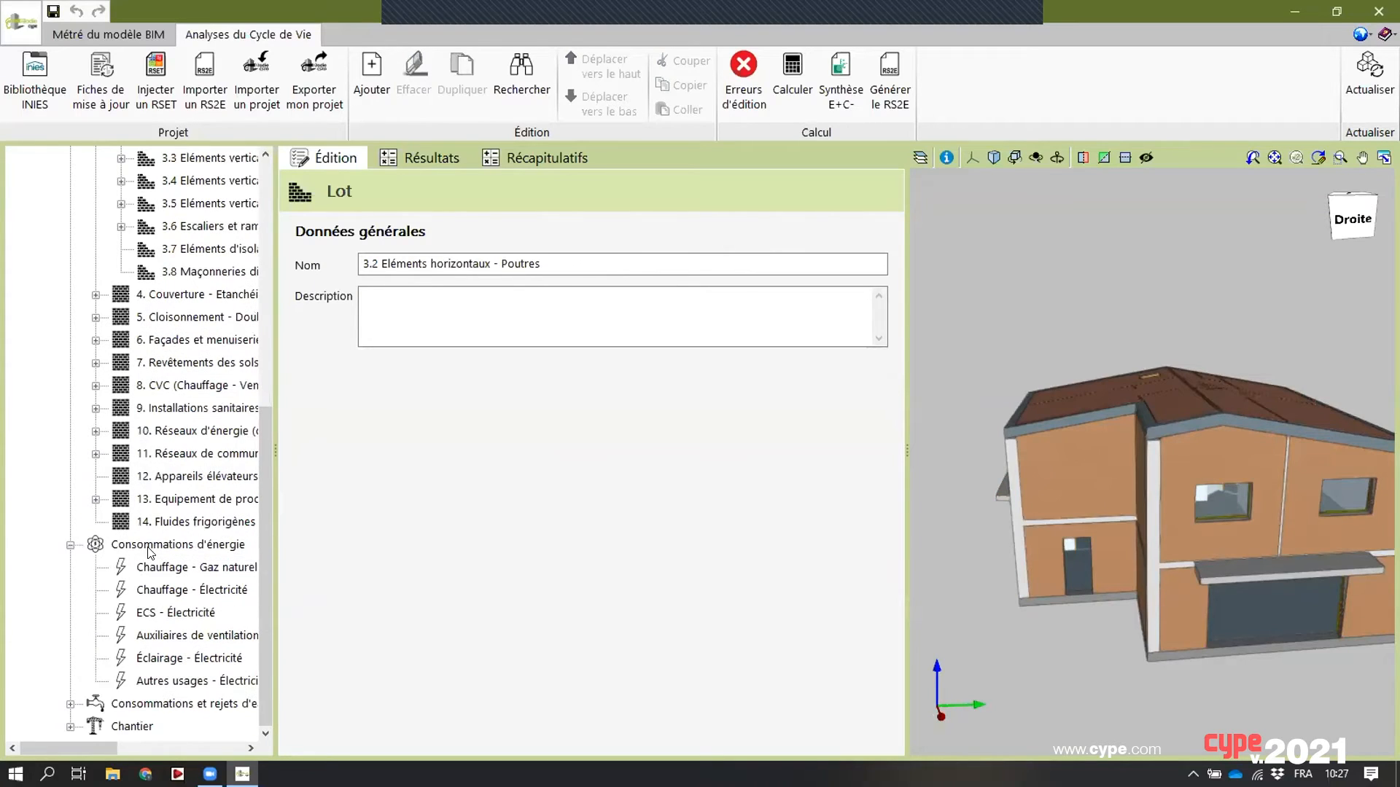
click(149, 552)
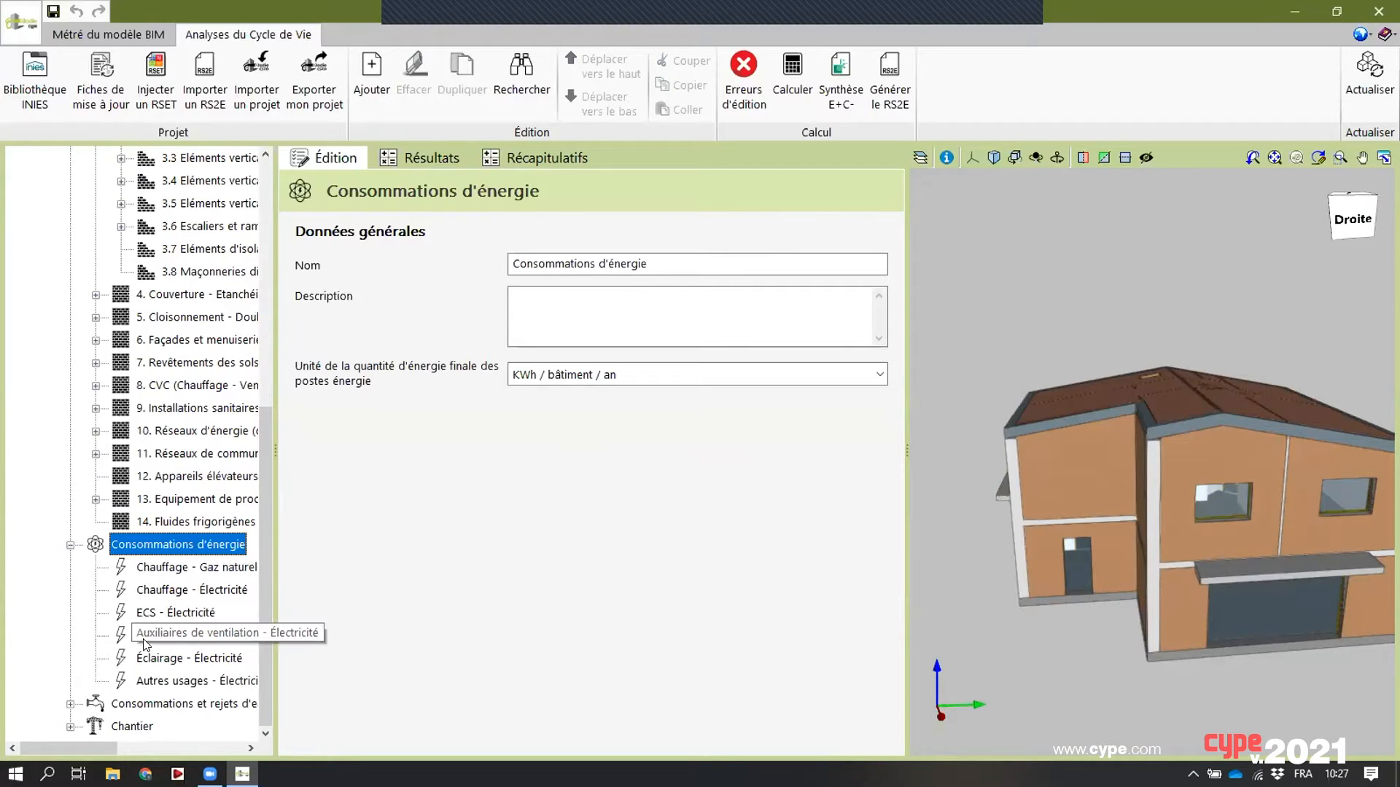
- Review the general data of Consommations et rejets d'eau and of Chantier, listing the water consumption and discharge items
click(135, 705)
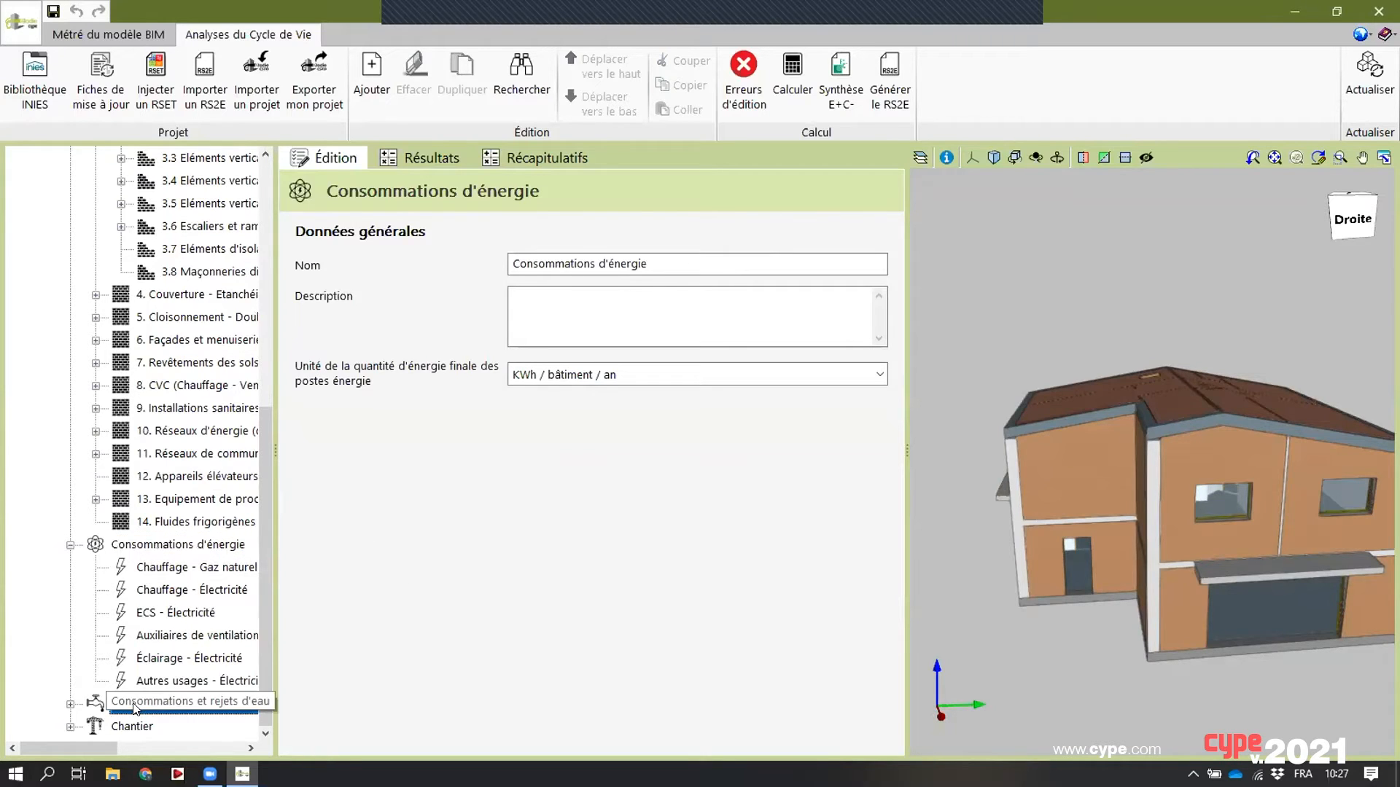
click(70, 705)
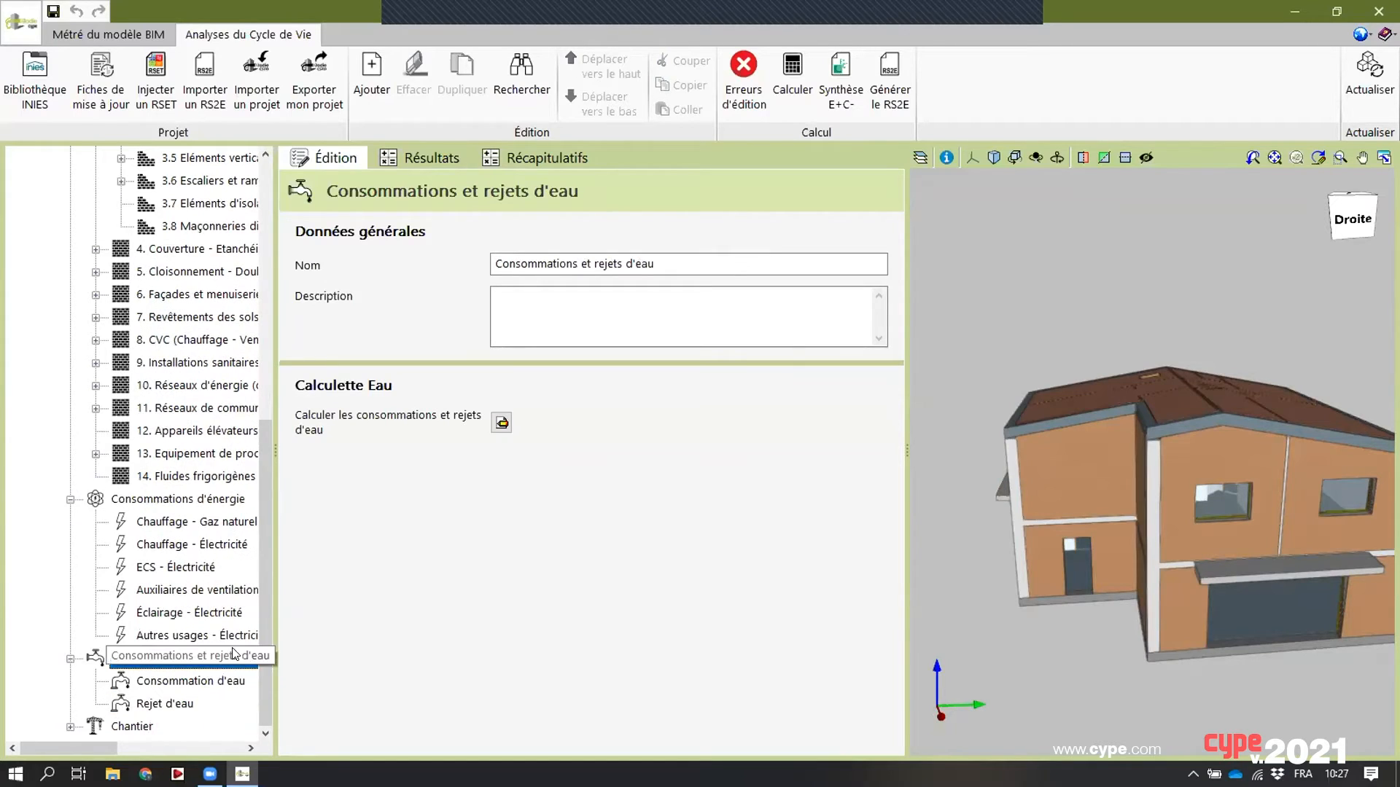
click(132, 726)
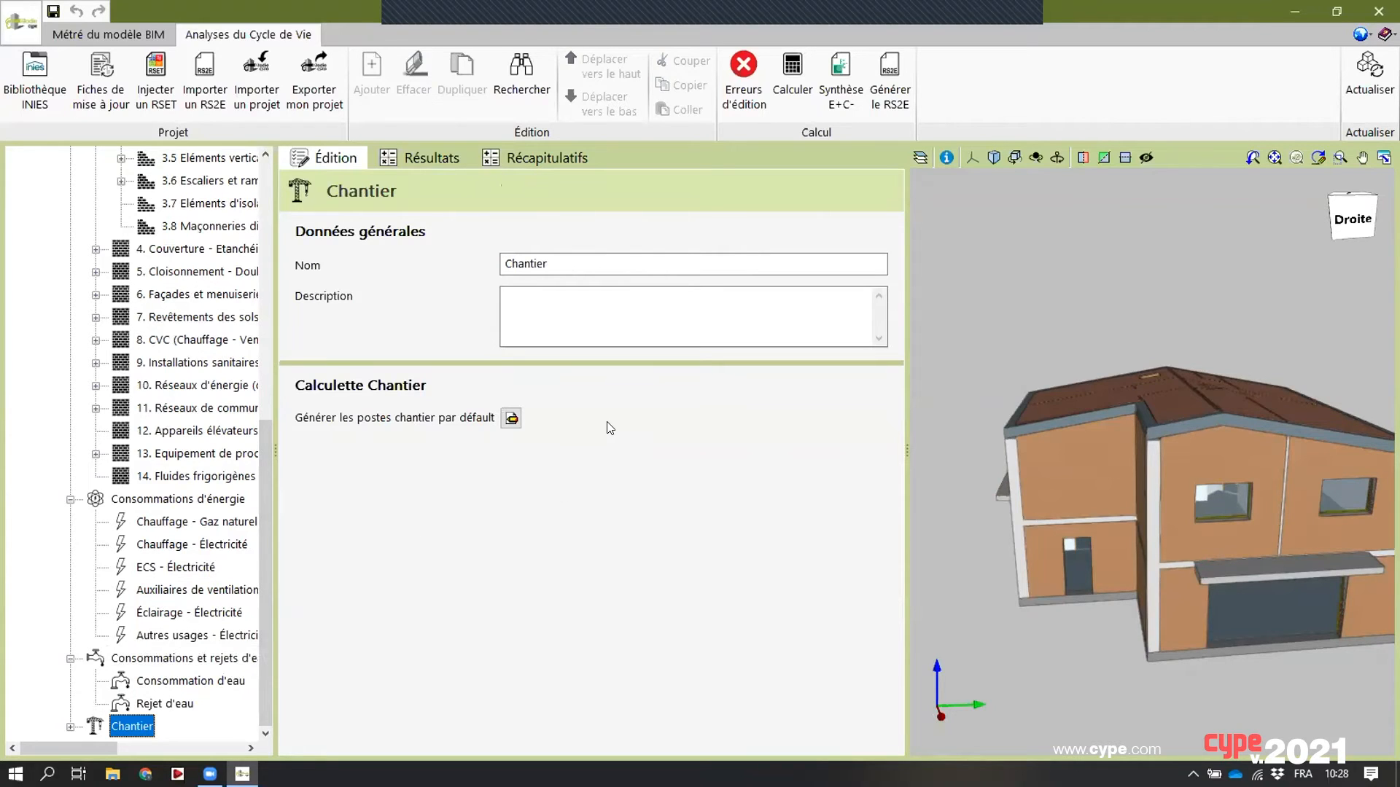
- Calculate the project and show the environmental impact results of the Béton de propreté component under 2.1 Fondations
click(779, 86)
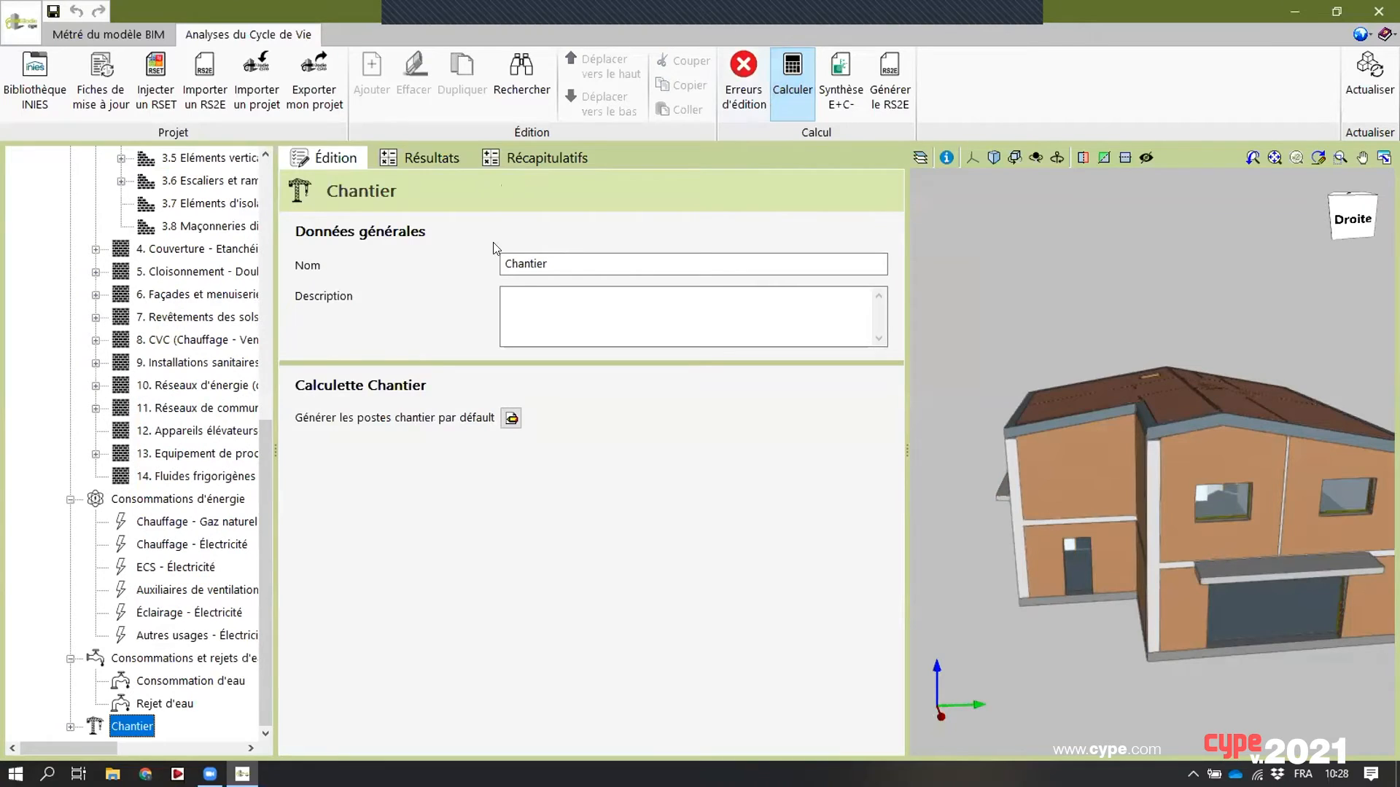
drag(258, 433, 268, 149)
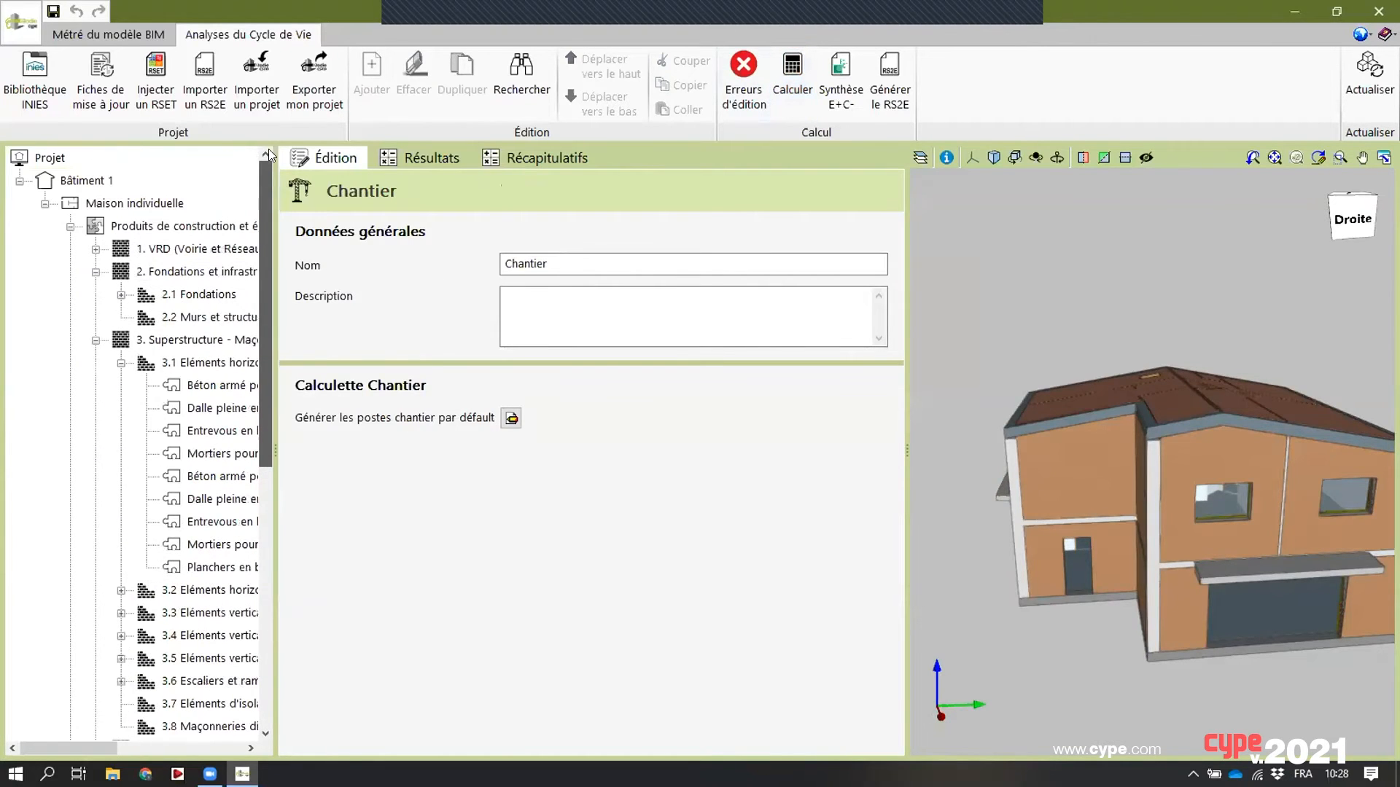
click(70, 226)
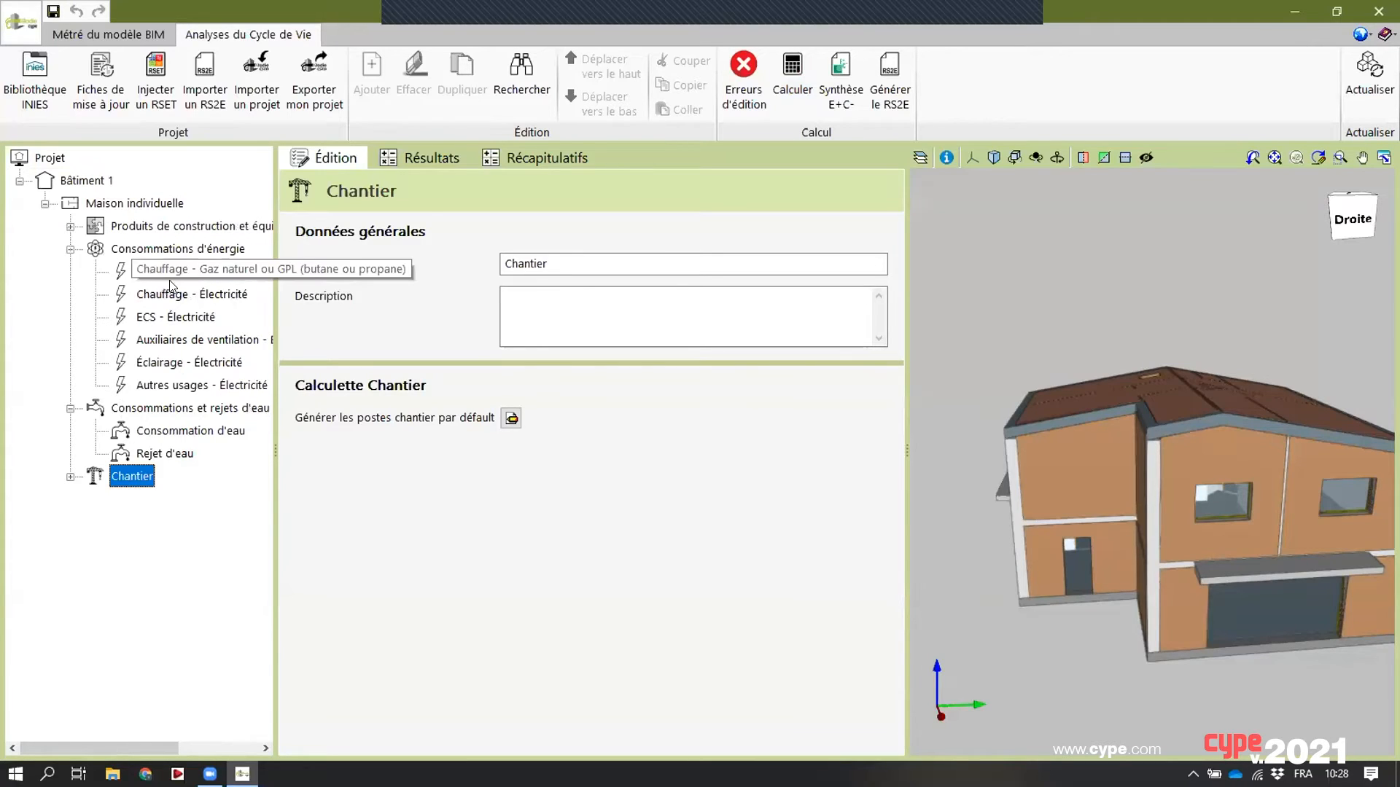
click(70, 227)
click(139, 229)
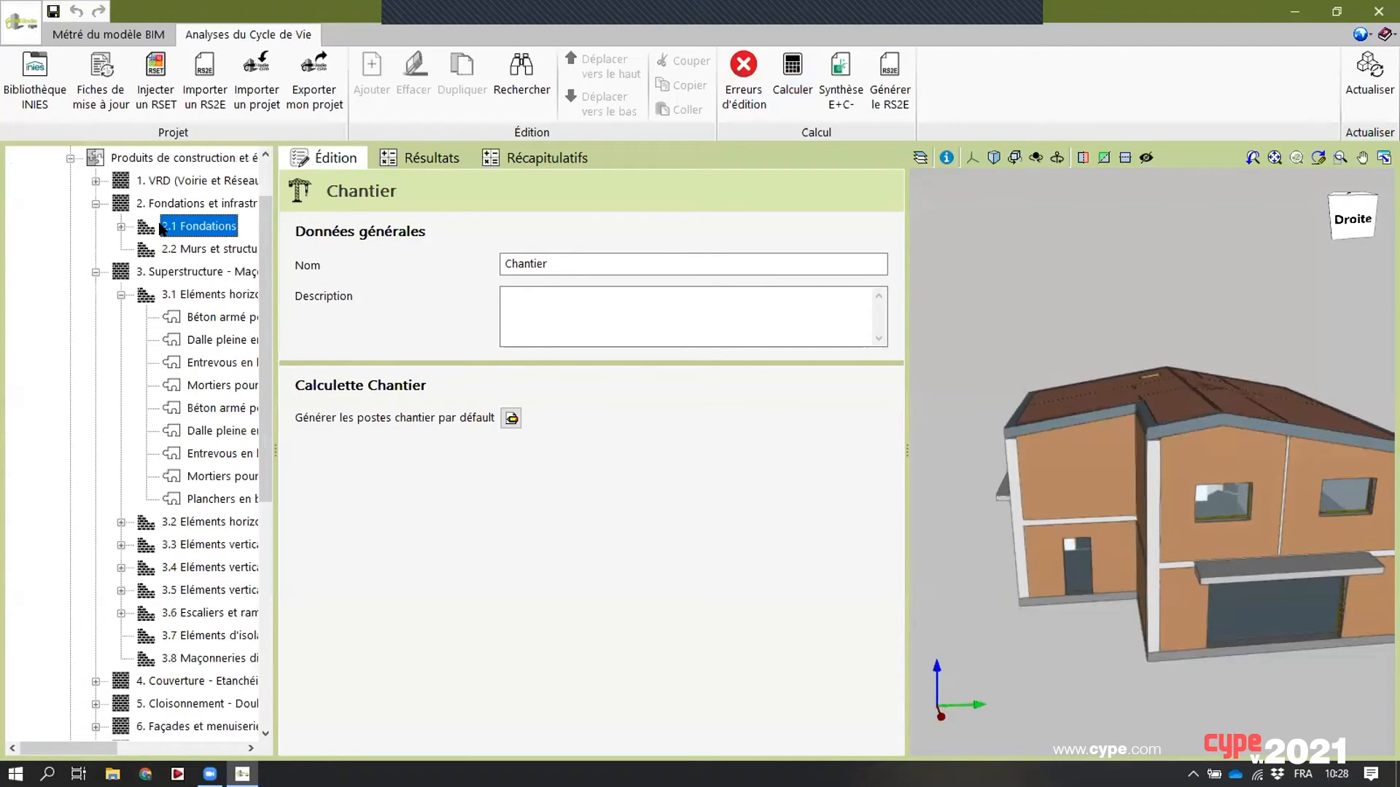
click(121, 226)
click(211, 249)
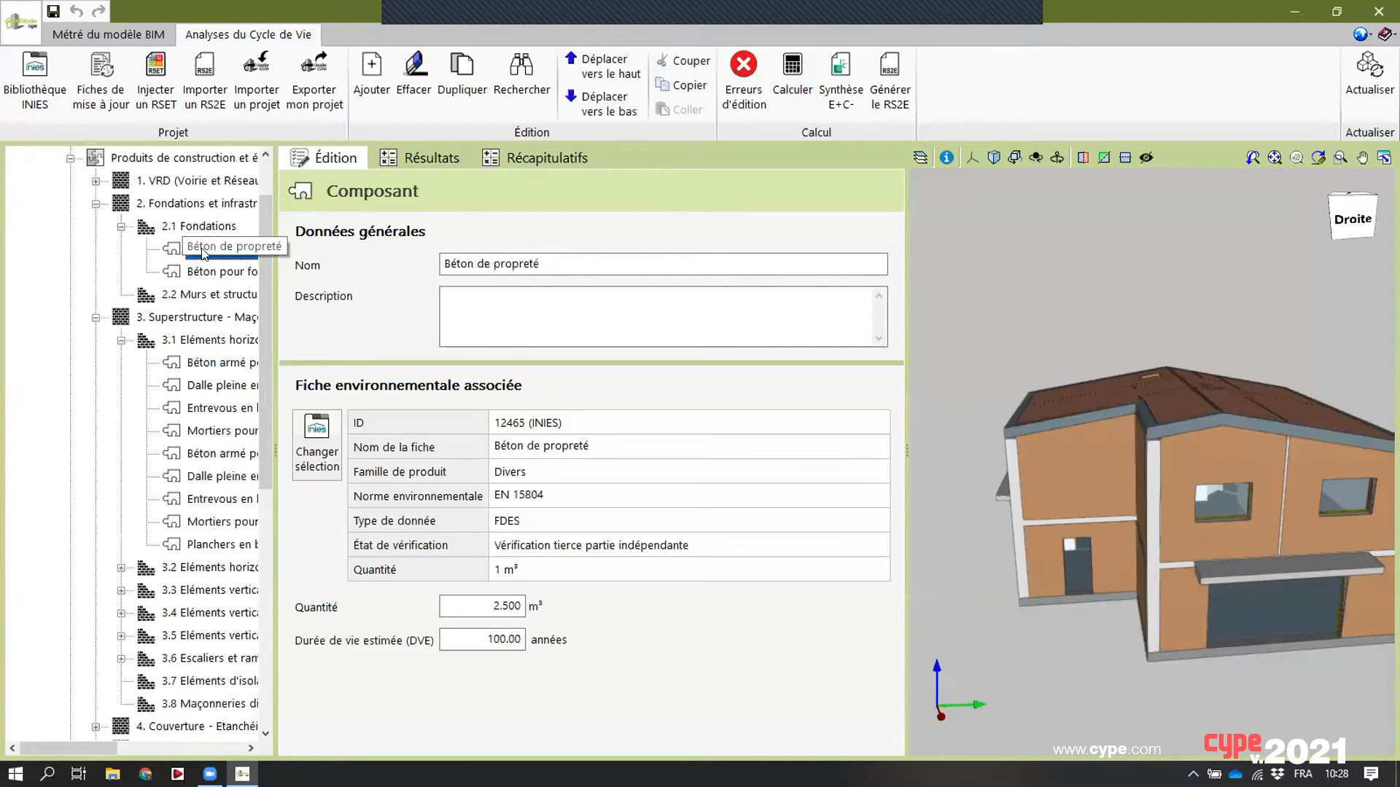
click(421, 159)
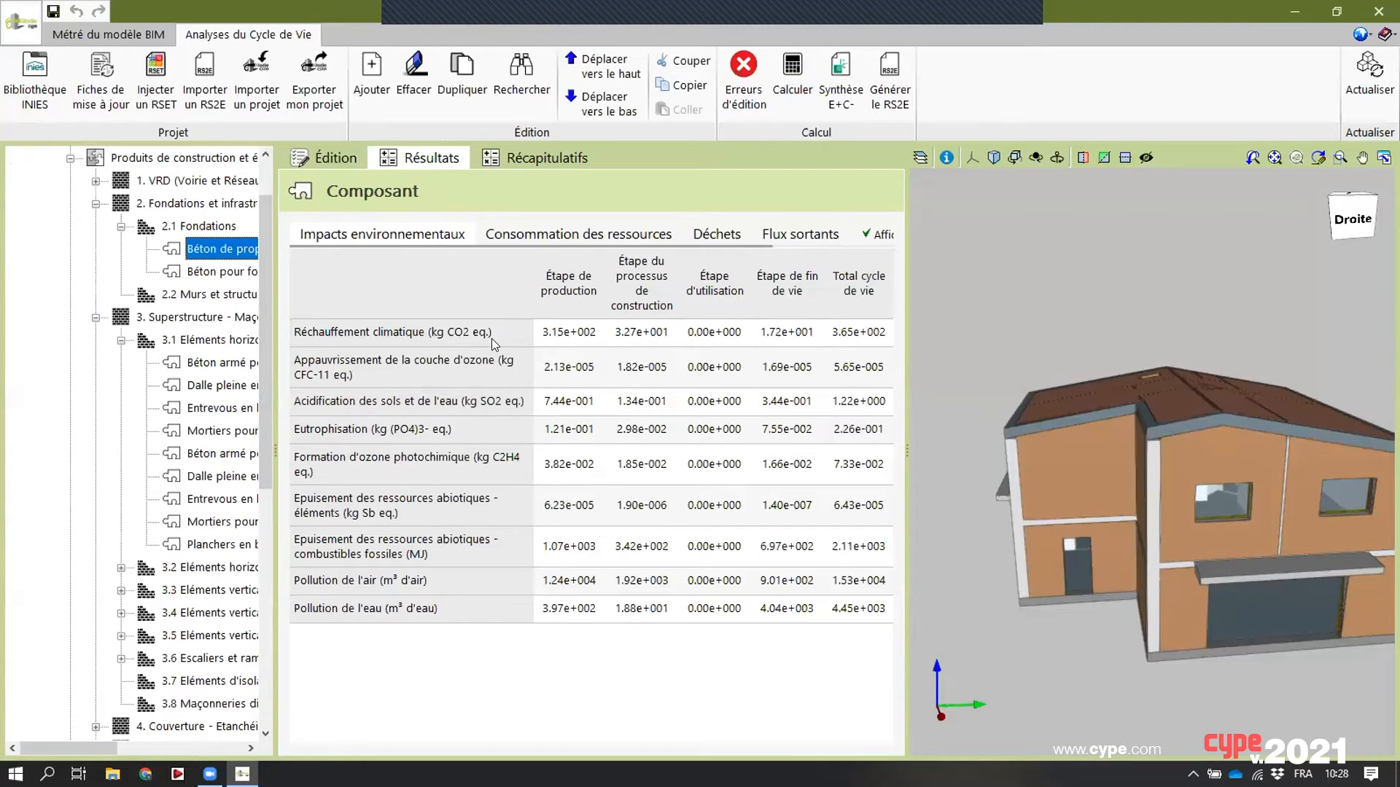
- Show the environmental impact results of Produits de construction et équipements, including its summary report
scroll(194, 292, up, 3)
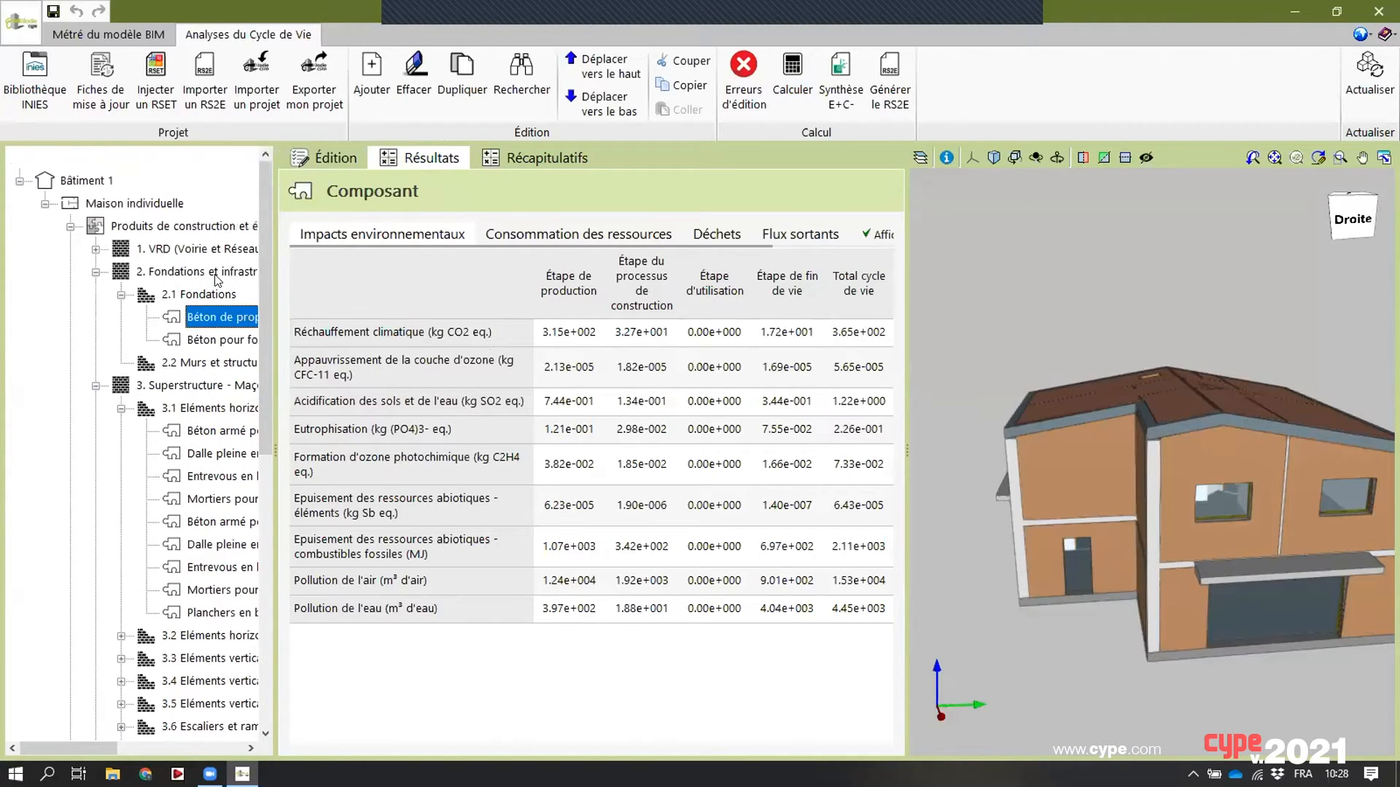
click(144, 228)
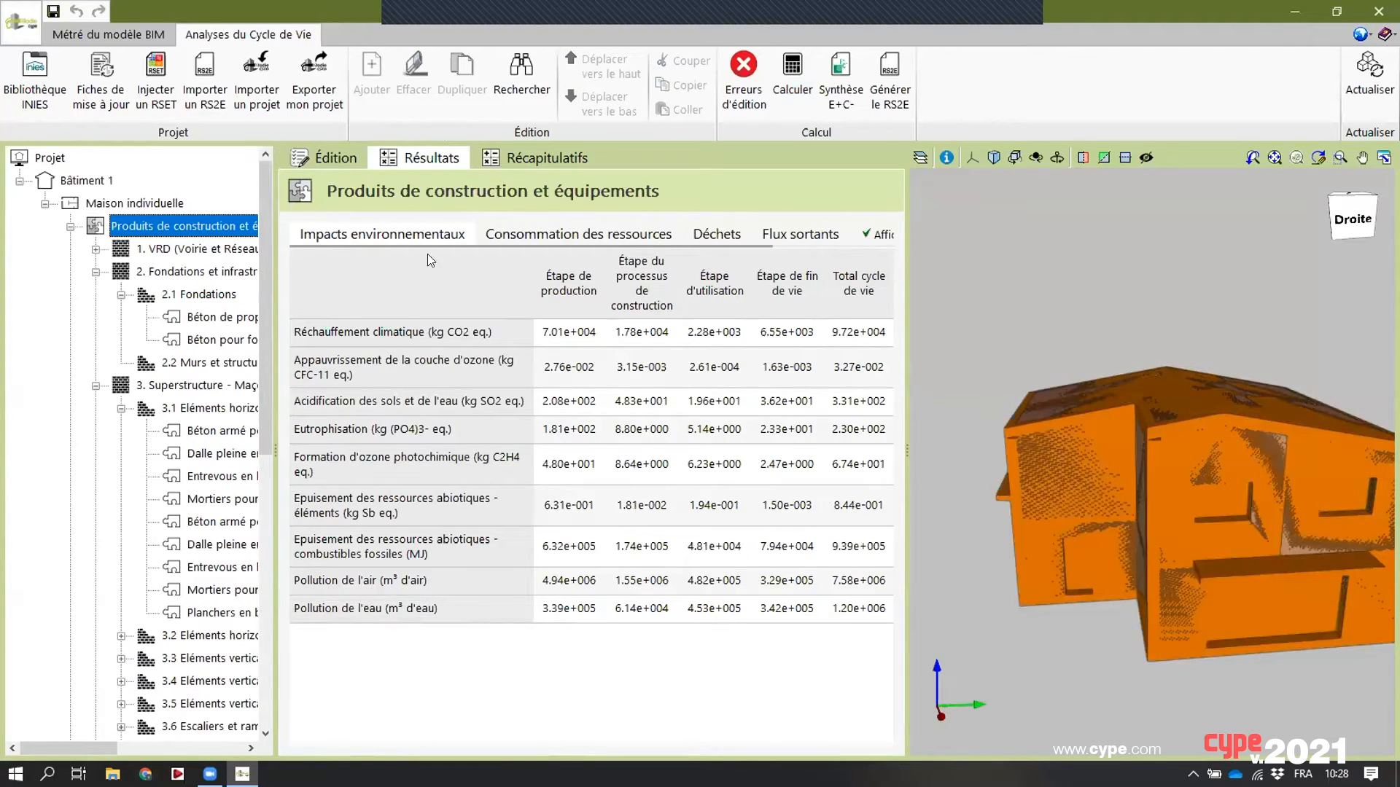
click(520, 162)
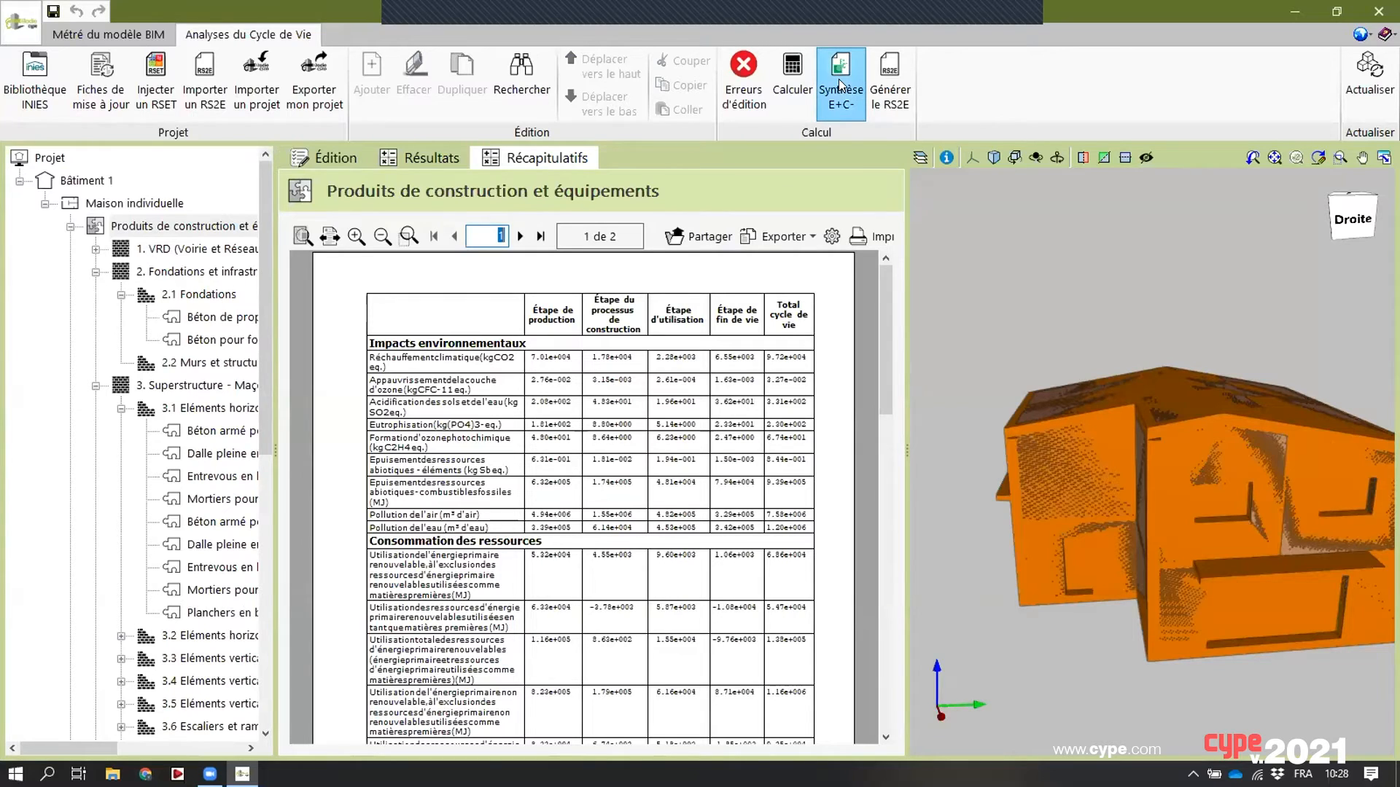
- Generate the E+C- synthesis report and examine its Énergie and Carbone 1 indicators before returning to the life-cycle analysis
click(865, 108)
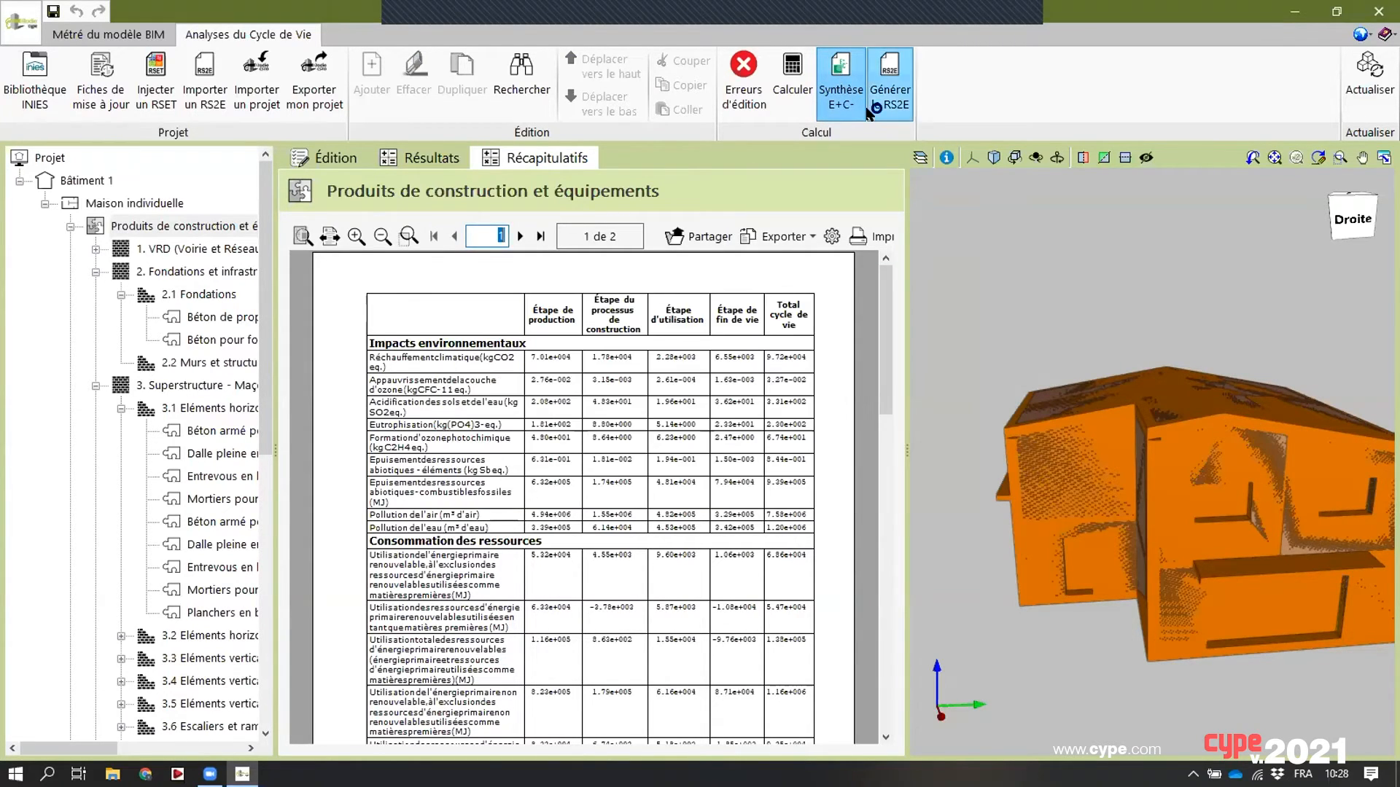
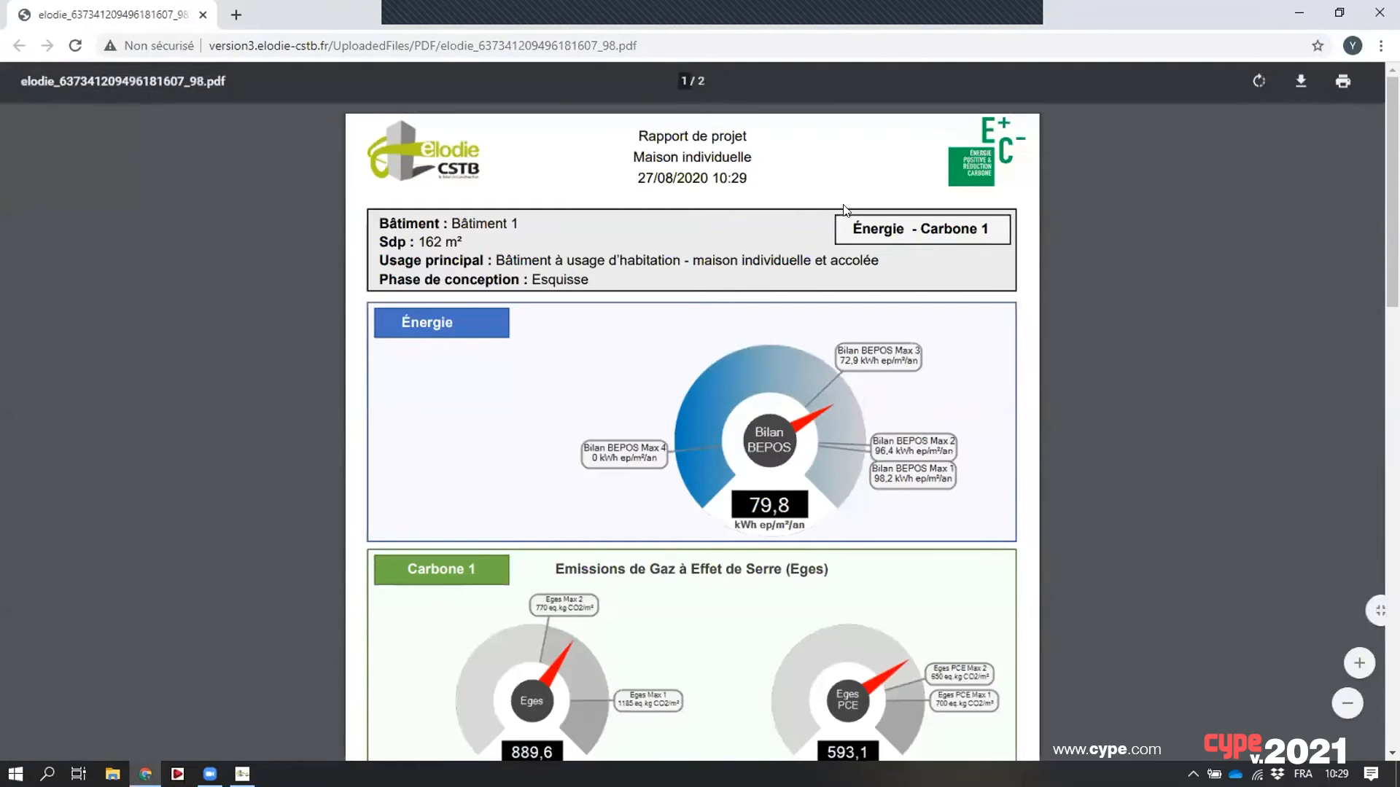
drag(841, 223, 977, 227)
click(940, 349)
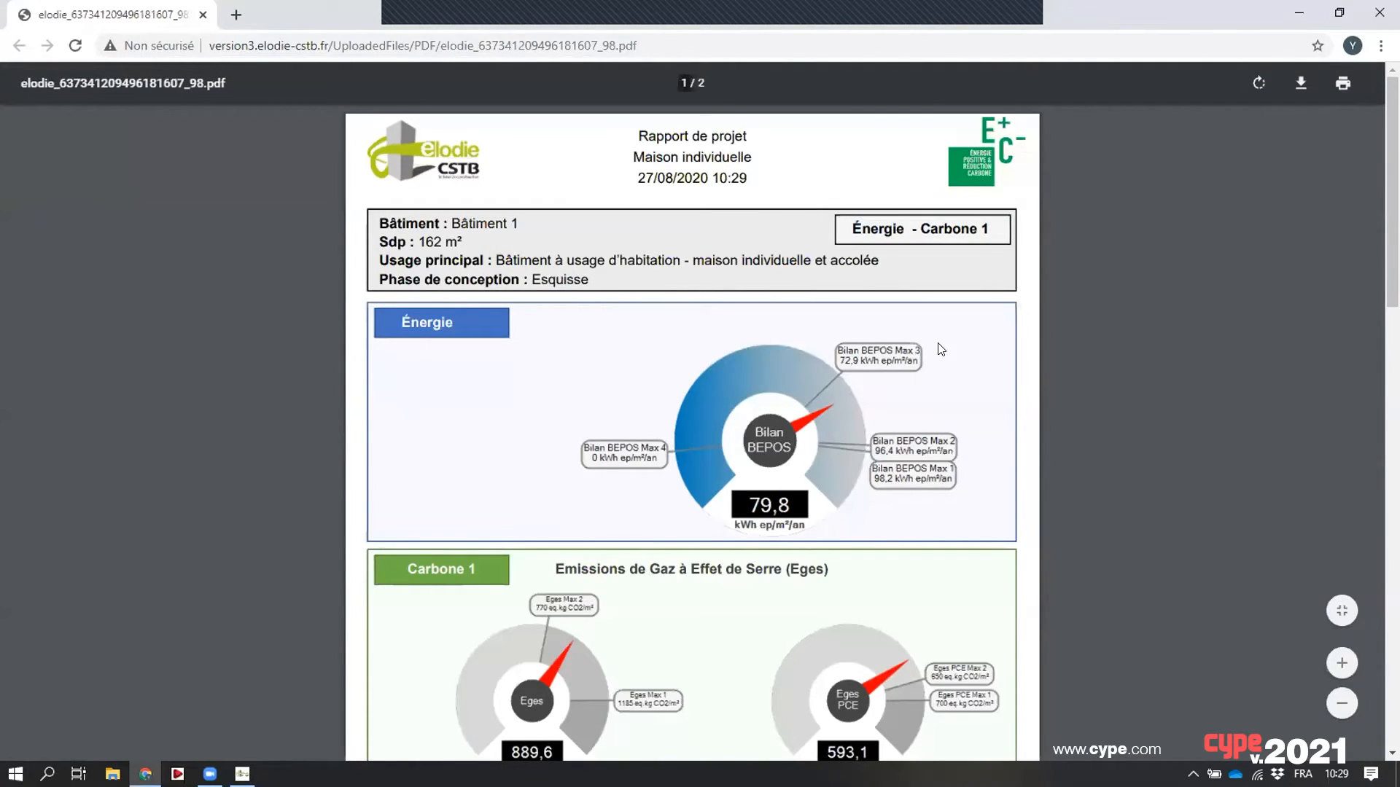
scroll(939, 345, down, 5)
scroll(939, 345, up, 5)
scroll(939, 345, down, 1)
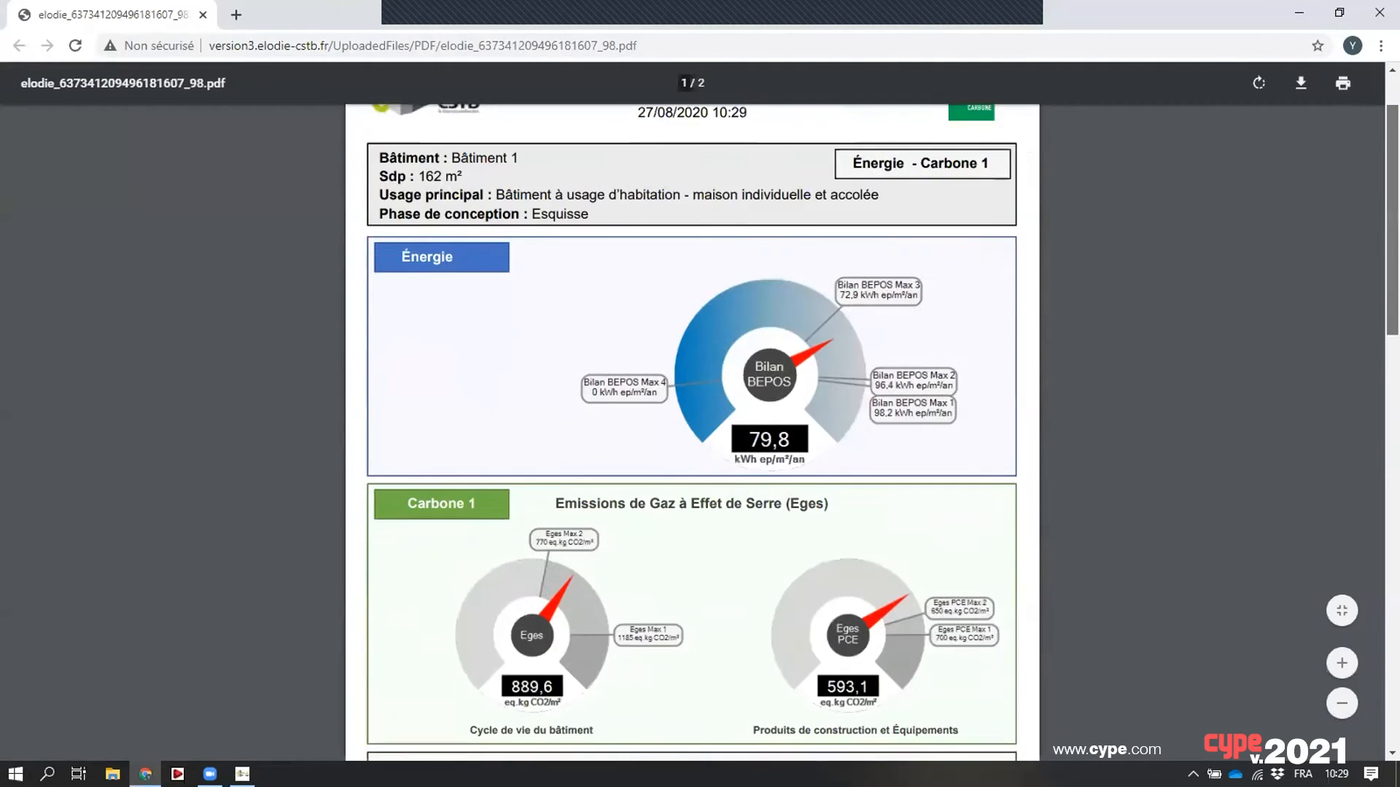
scroll(941, 309, down, 2)
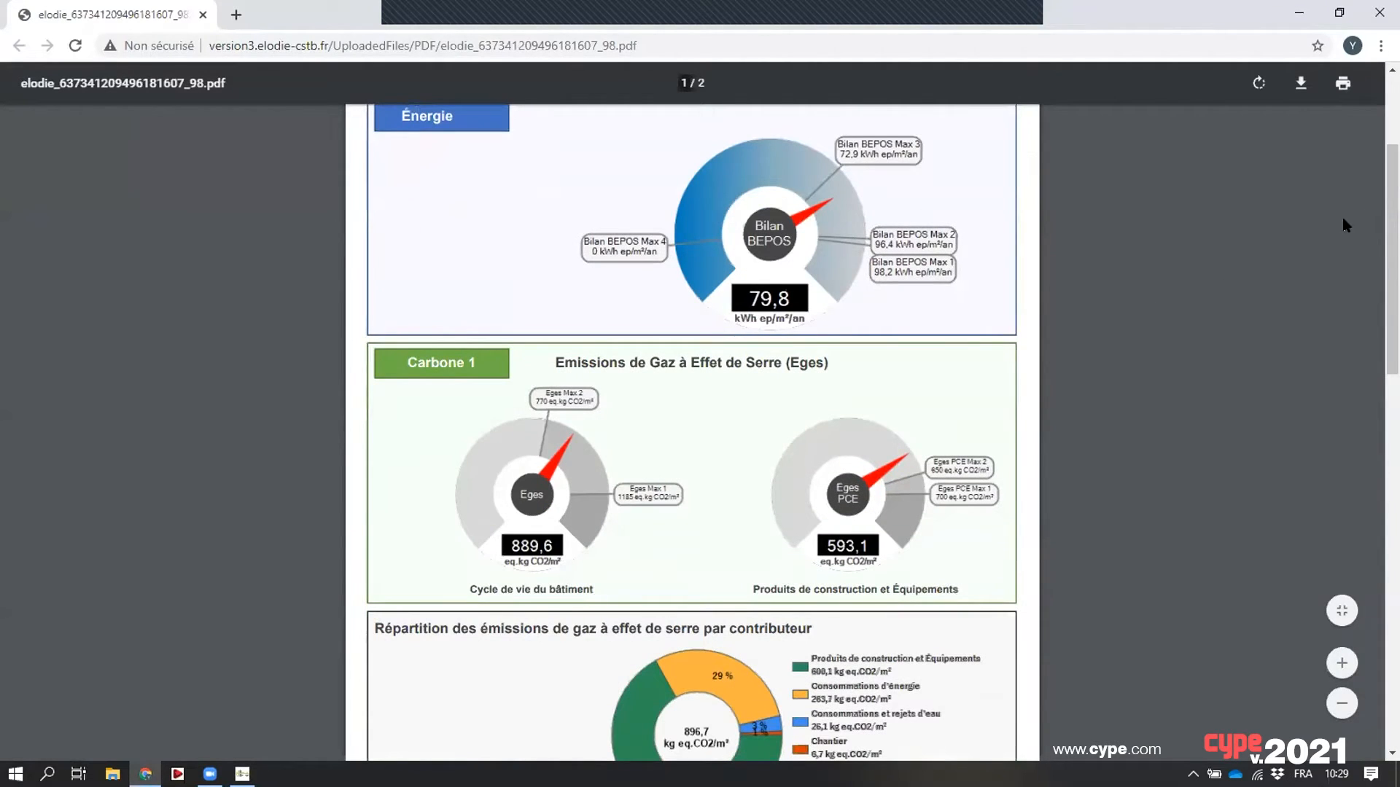
scroll(388, 246, up, 2)
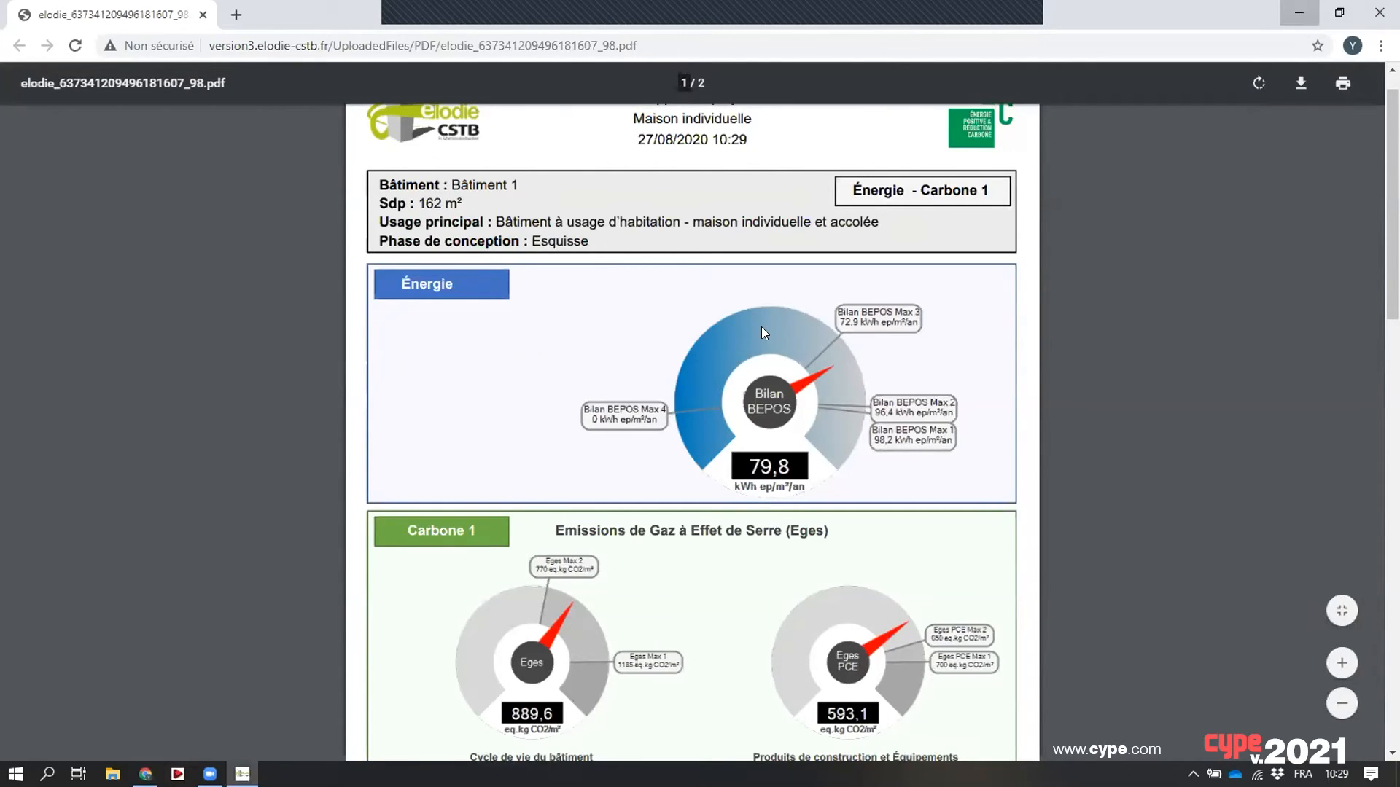
click(1298, 13)
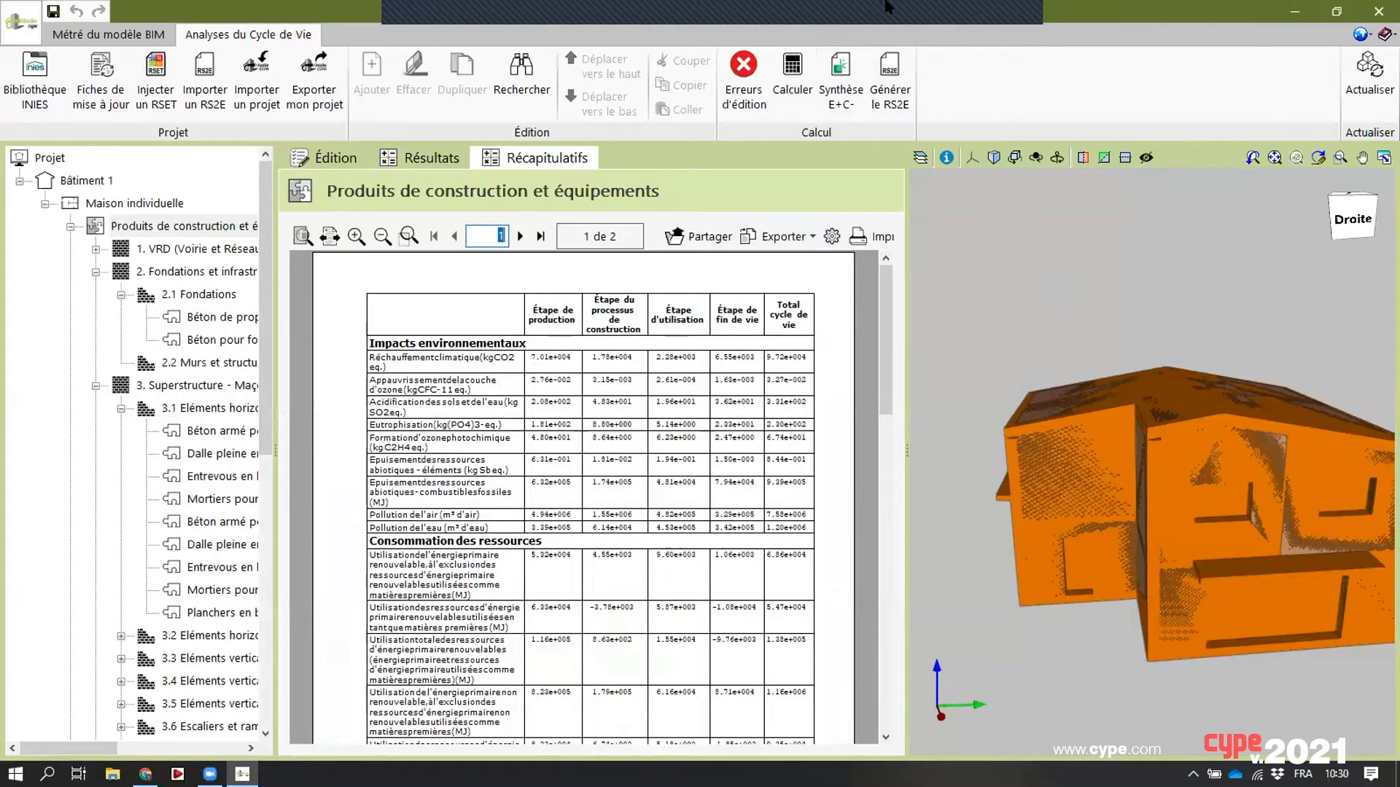
mouse_move(635, 7)
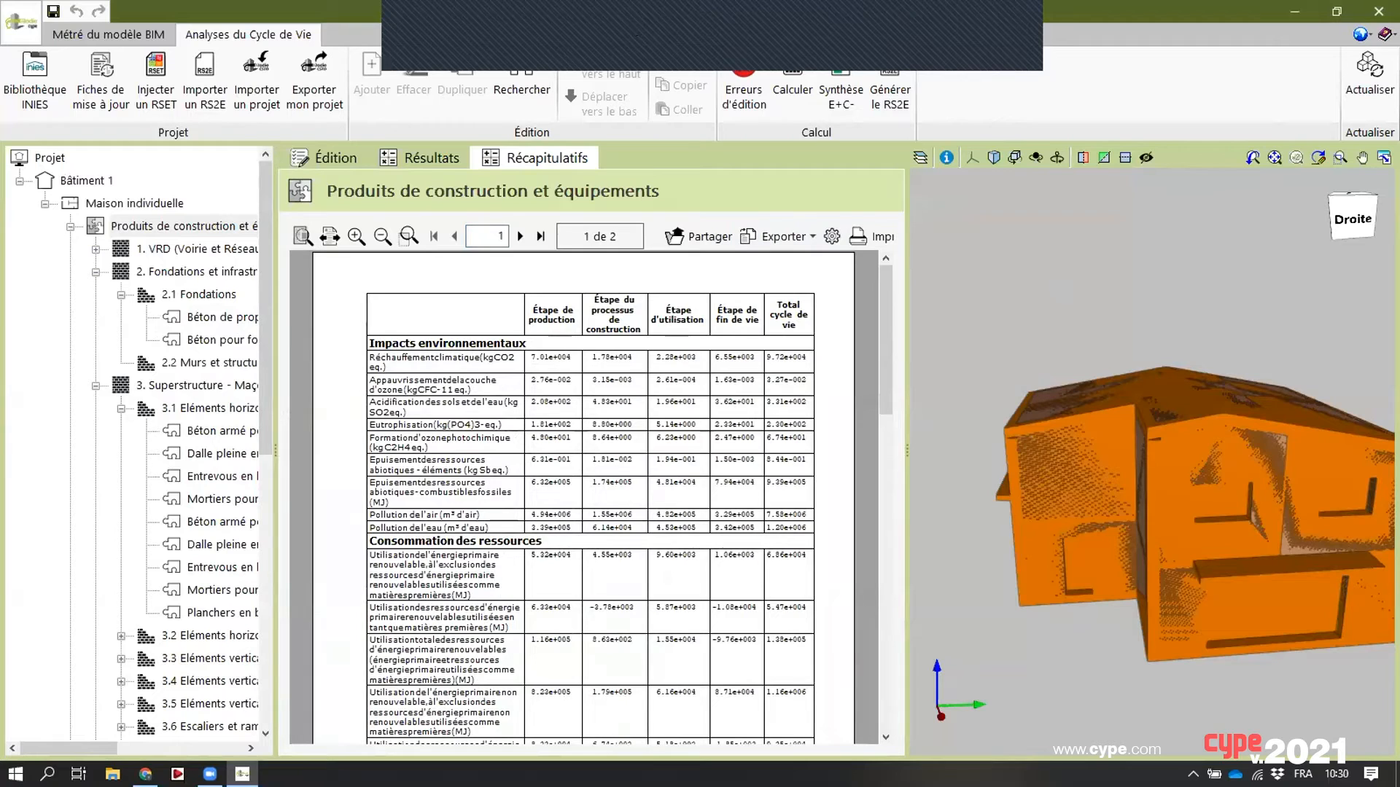
click(1008, 62)
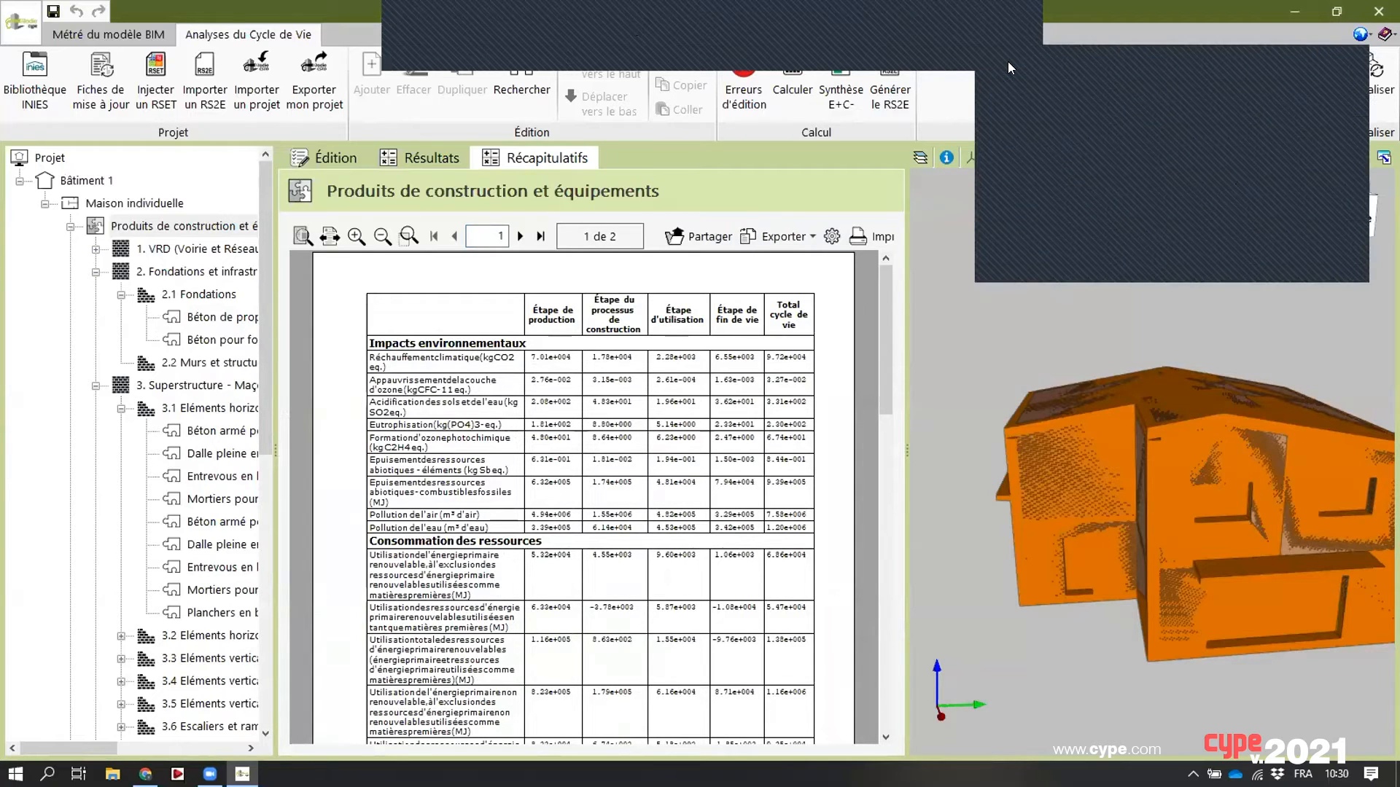
click(1008, 62)
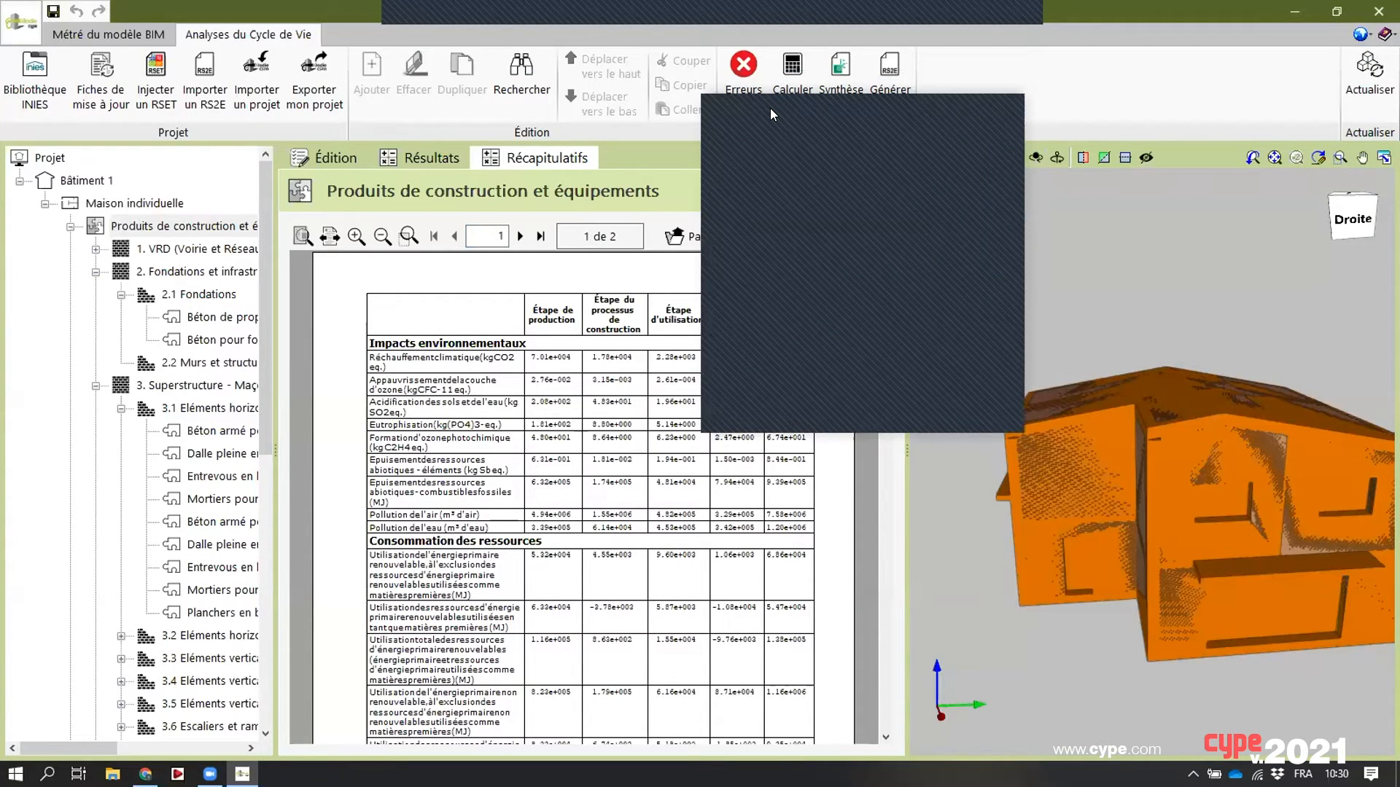
drag(770, 108, 1399, 109)
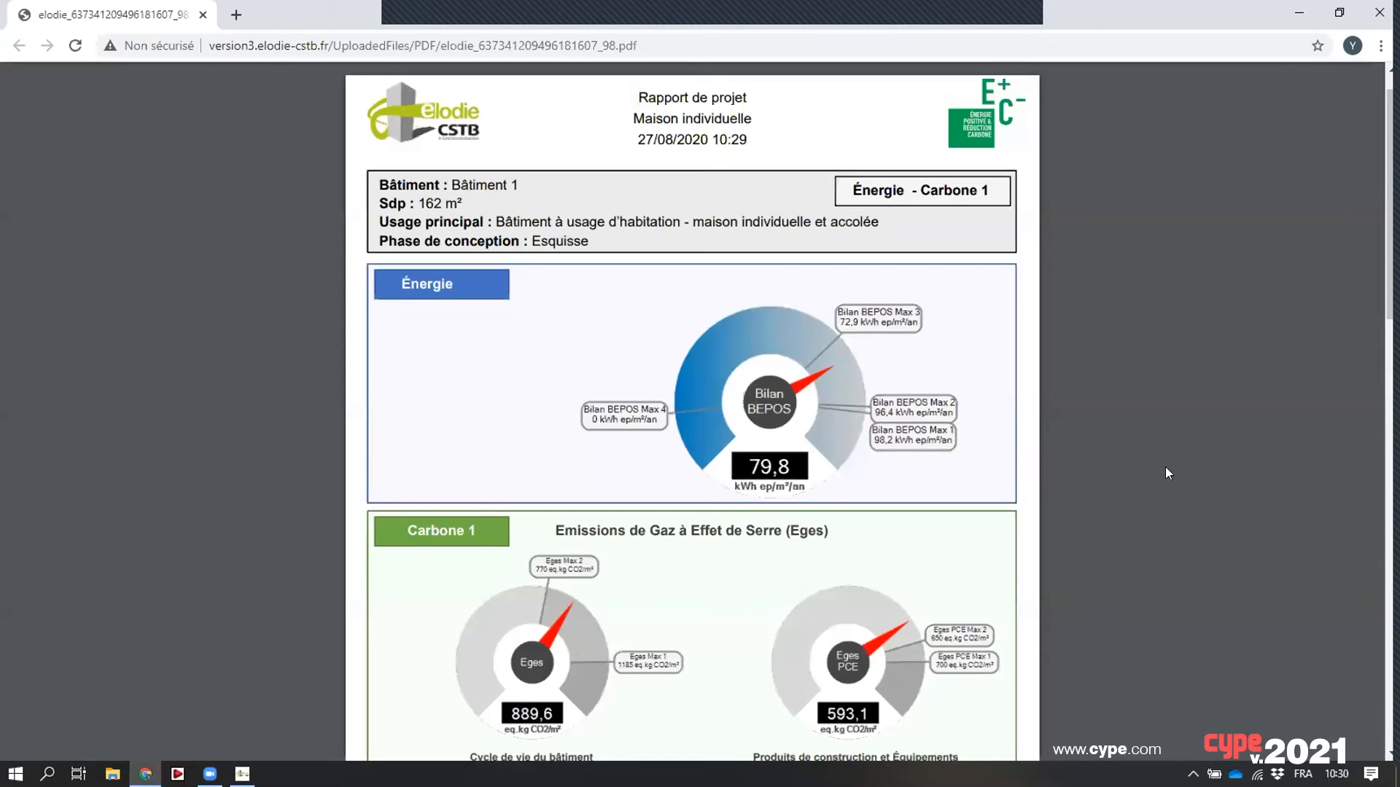
scroll(1305, 245, down, 1)
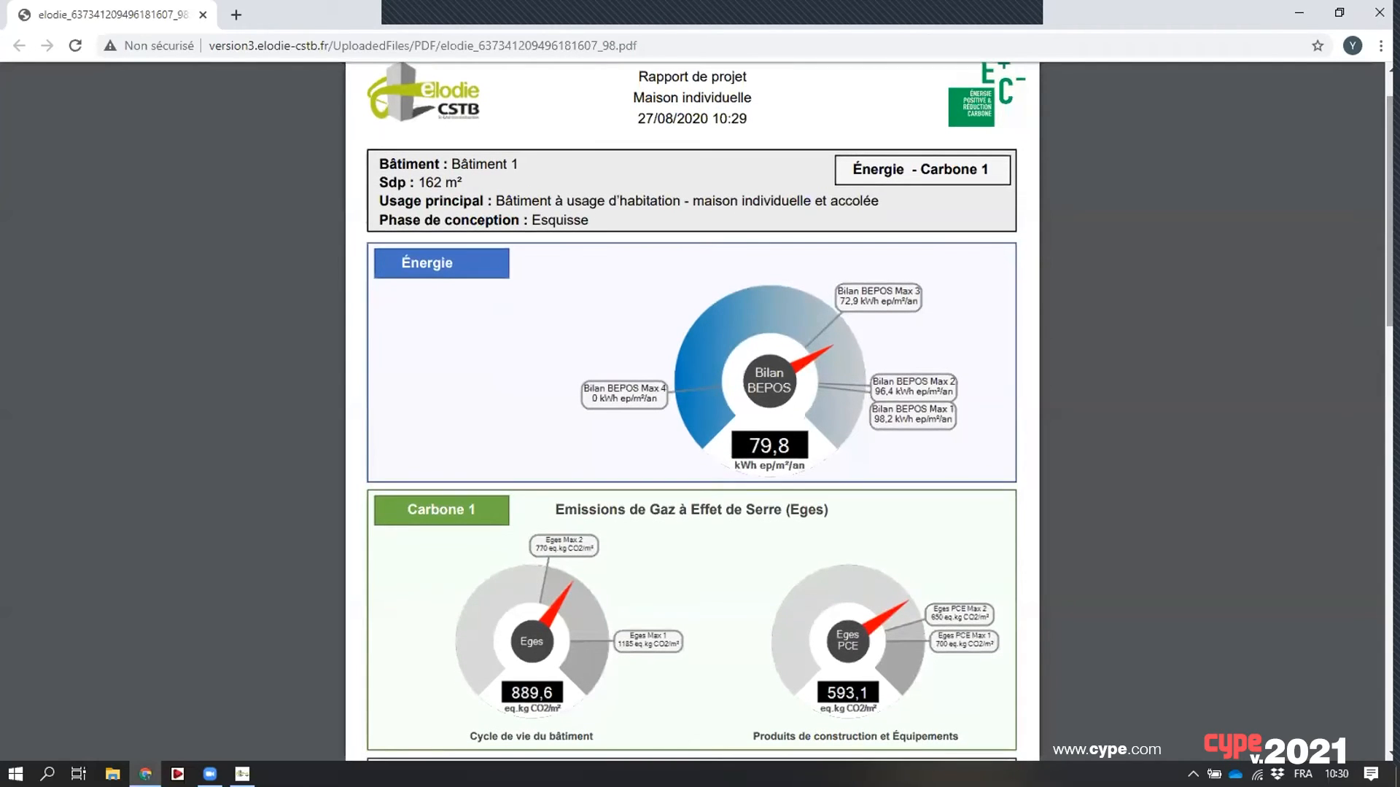
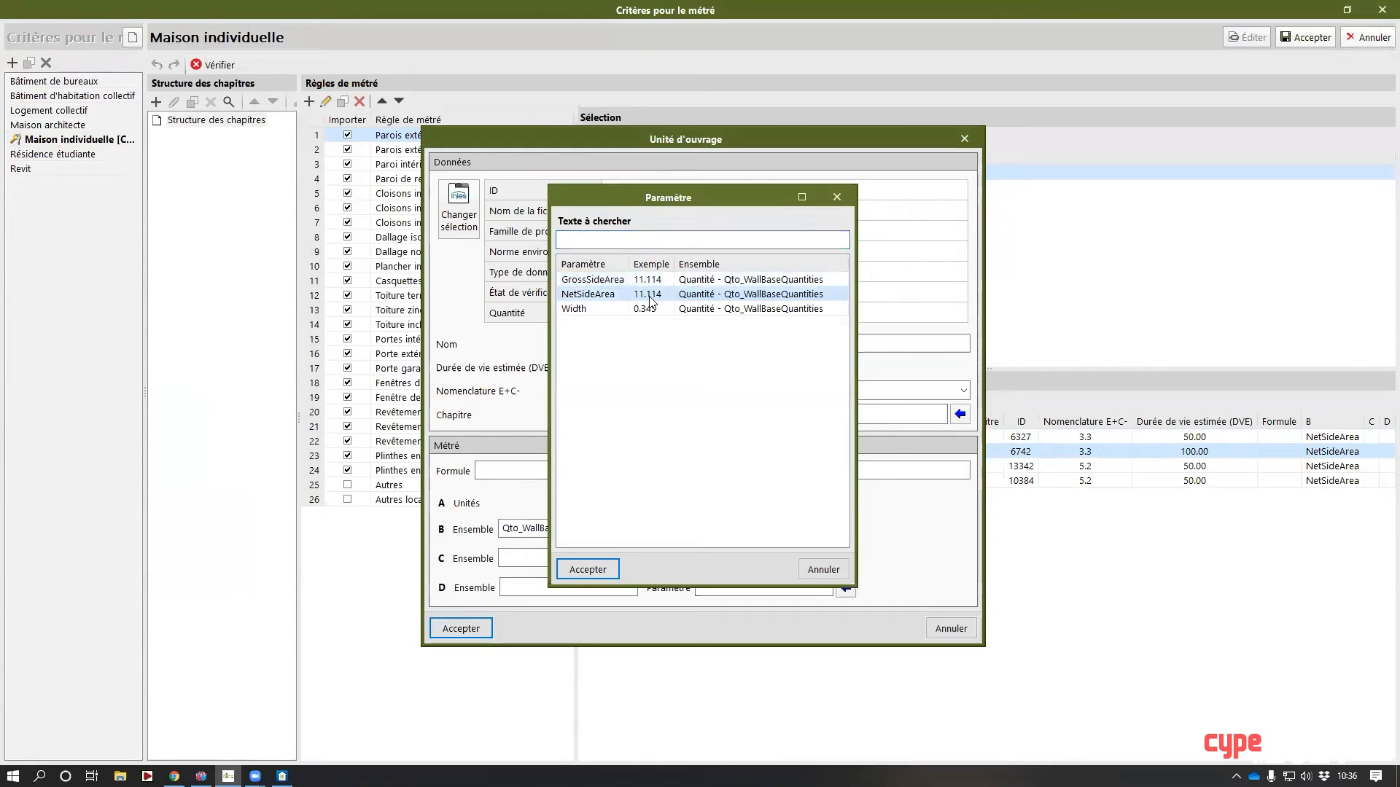
- Select the Width parameter of Qto_WallBaseQuantities for the work unit's takeoff
click(649, 312)
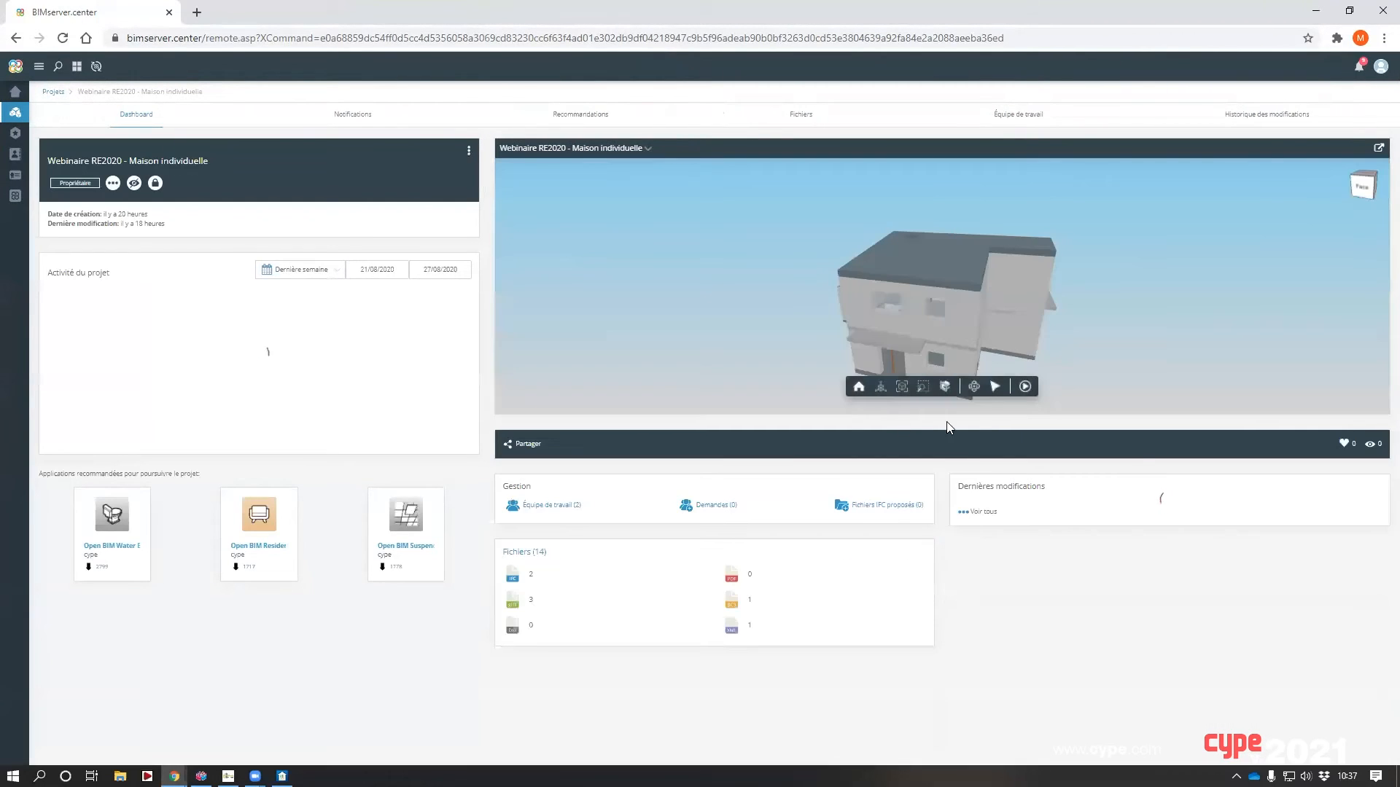
- Enlarge the BIMserver.center project page, display the Réglementation Thermique 2012 (Bbio) model and make the Modèle architectural transparent
click(1382, 38)
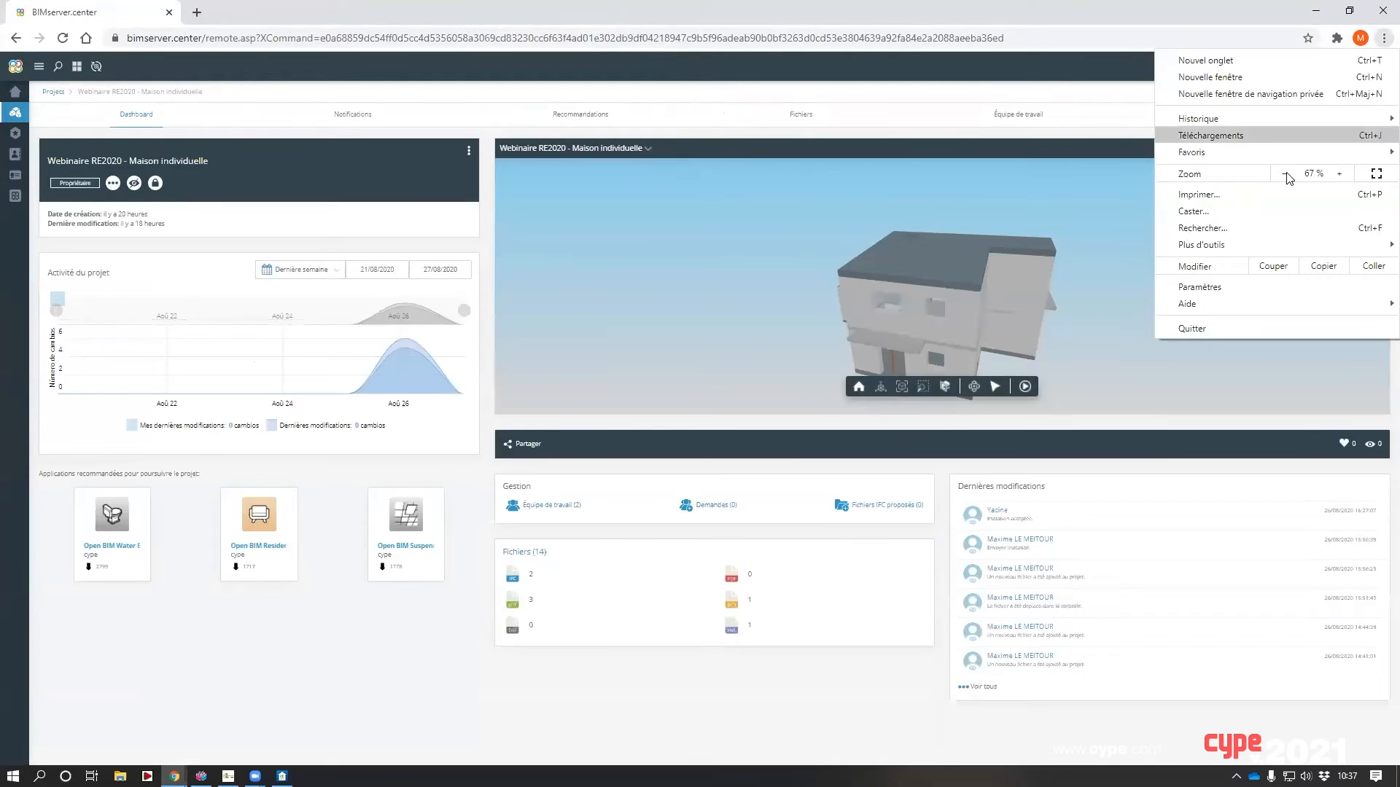
click(1339, 174)
click(1339, 173)
drag(1047, 409, 751, 350)
click(676, 199)
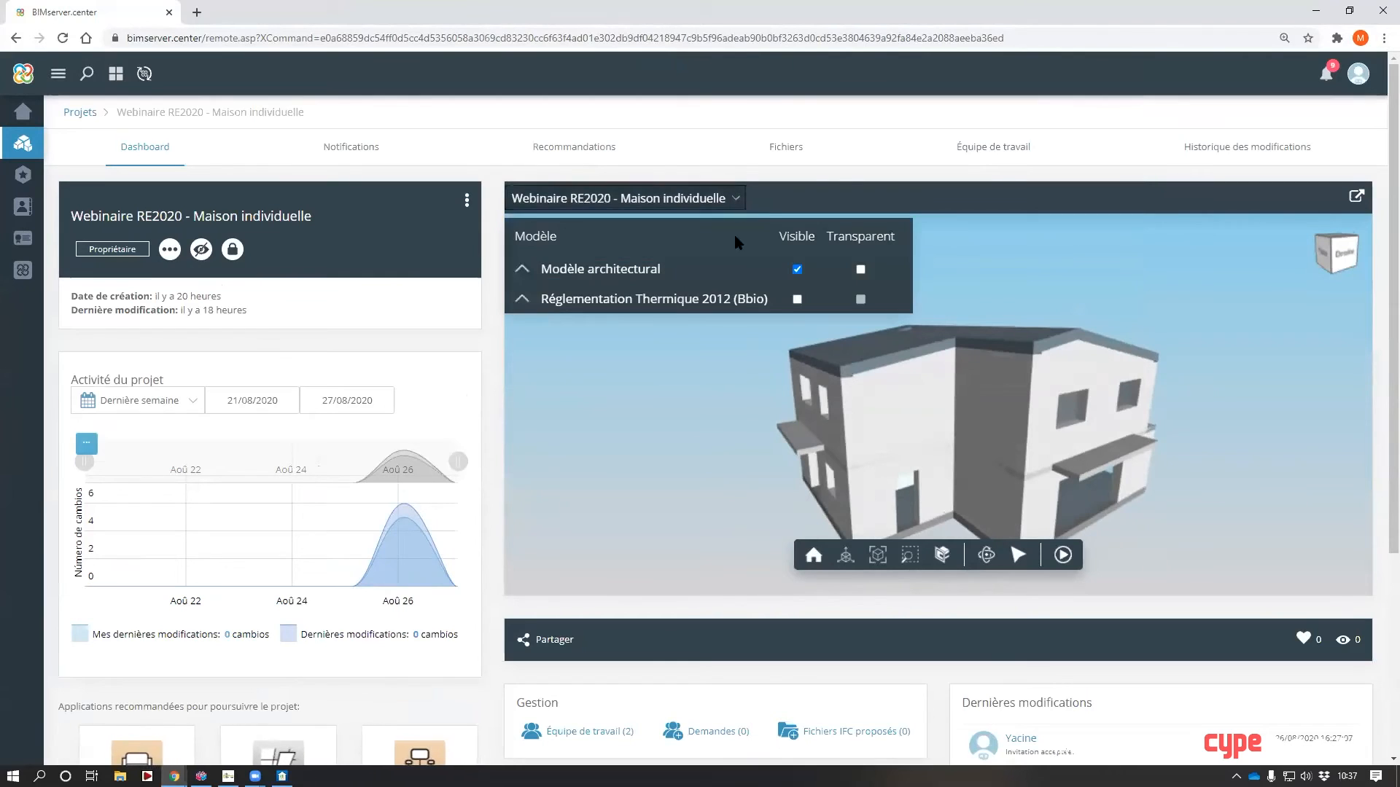
click(797, 299)
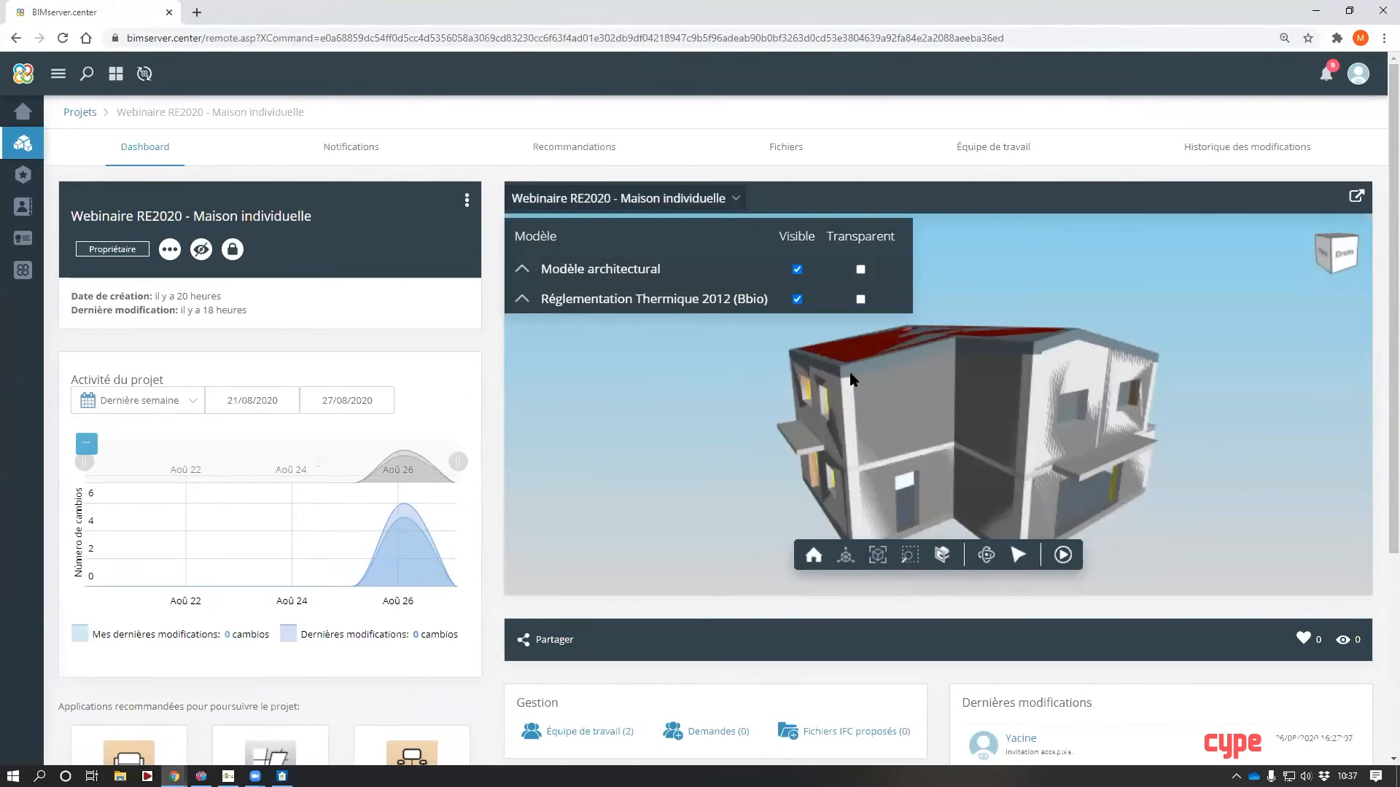
drag(853, 376, 933, 498)
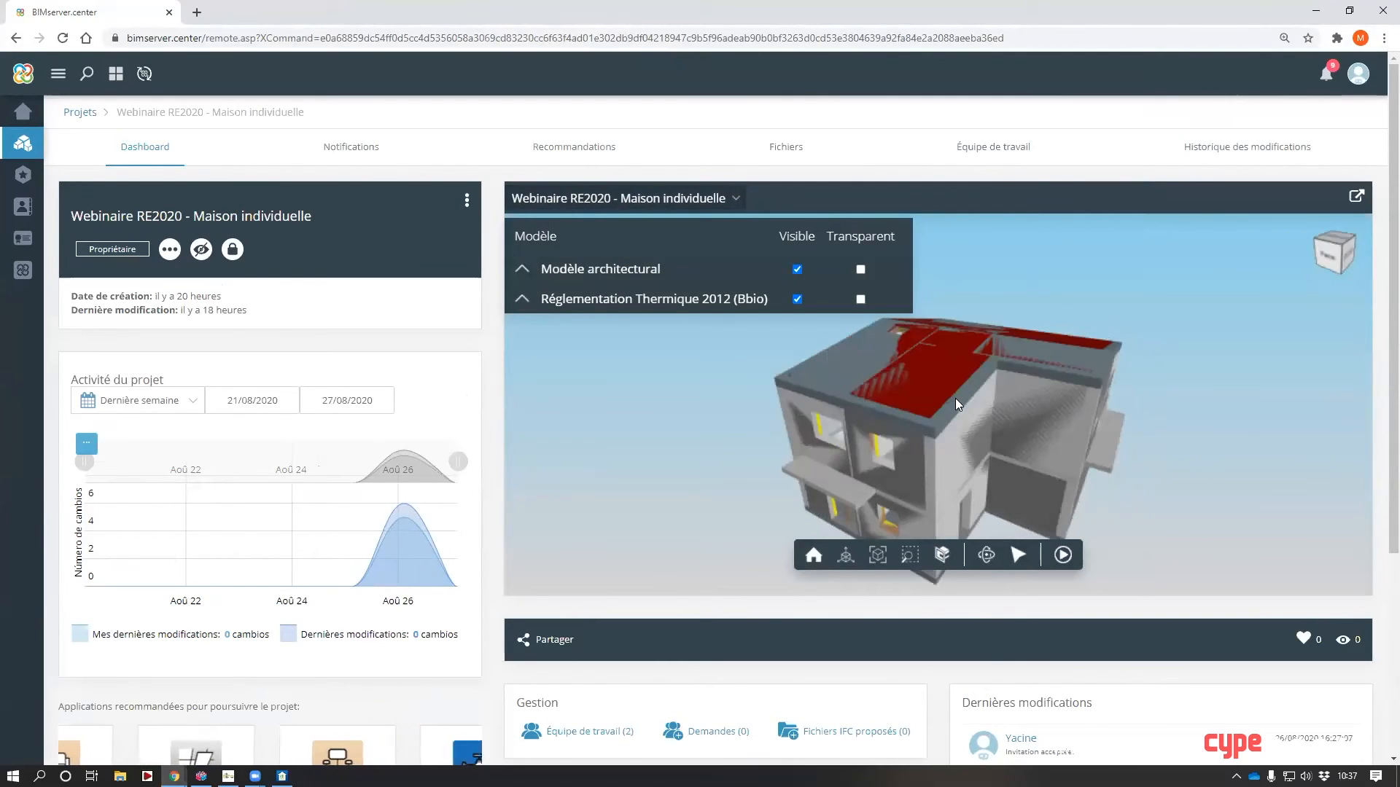
scroll(955, 398, up, 1)
click(861, 269)
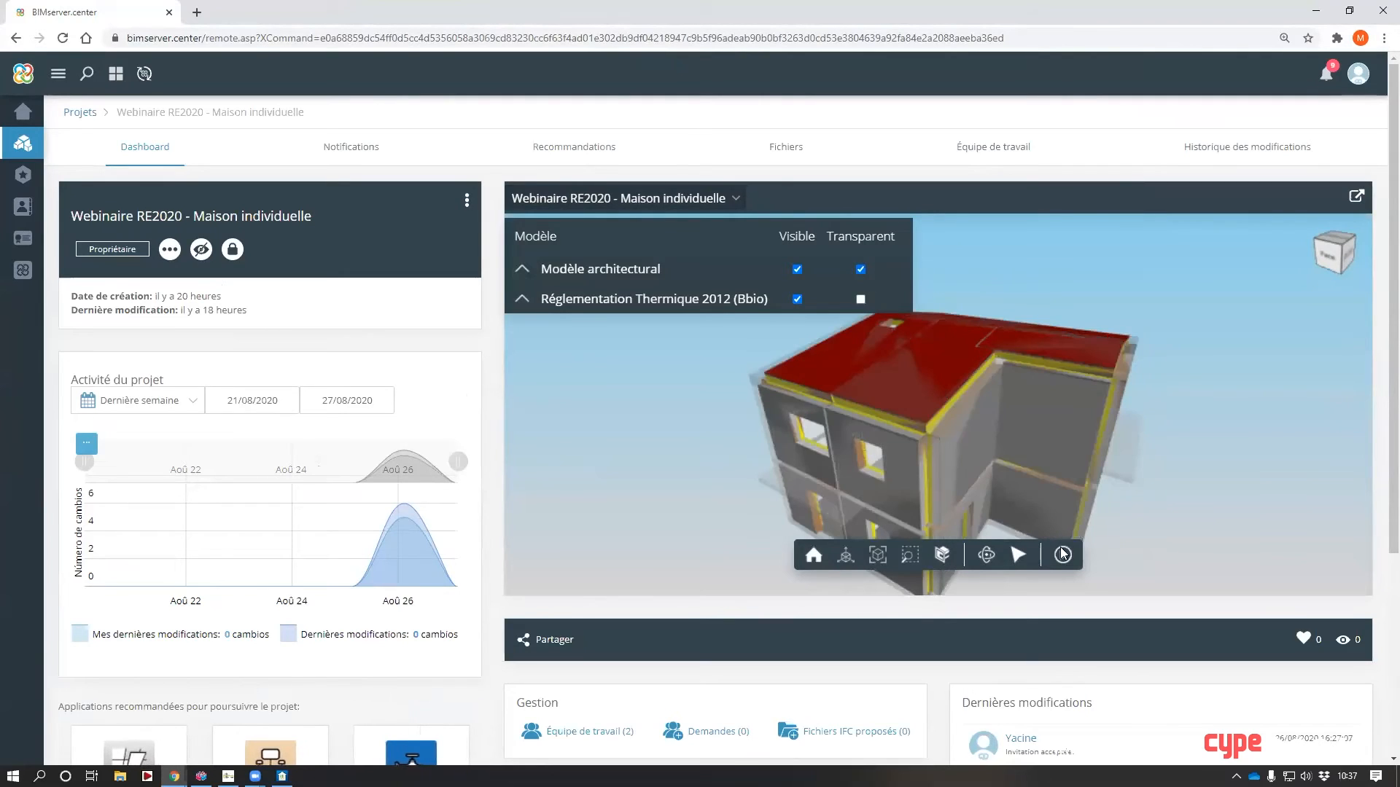
- Inspect the thickness and thermal resistance of the pitched roof and of the dwelling's exterior wall in the 3D model
click(1019, 555)
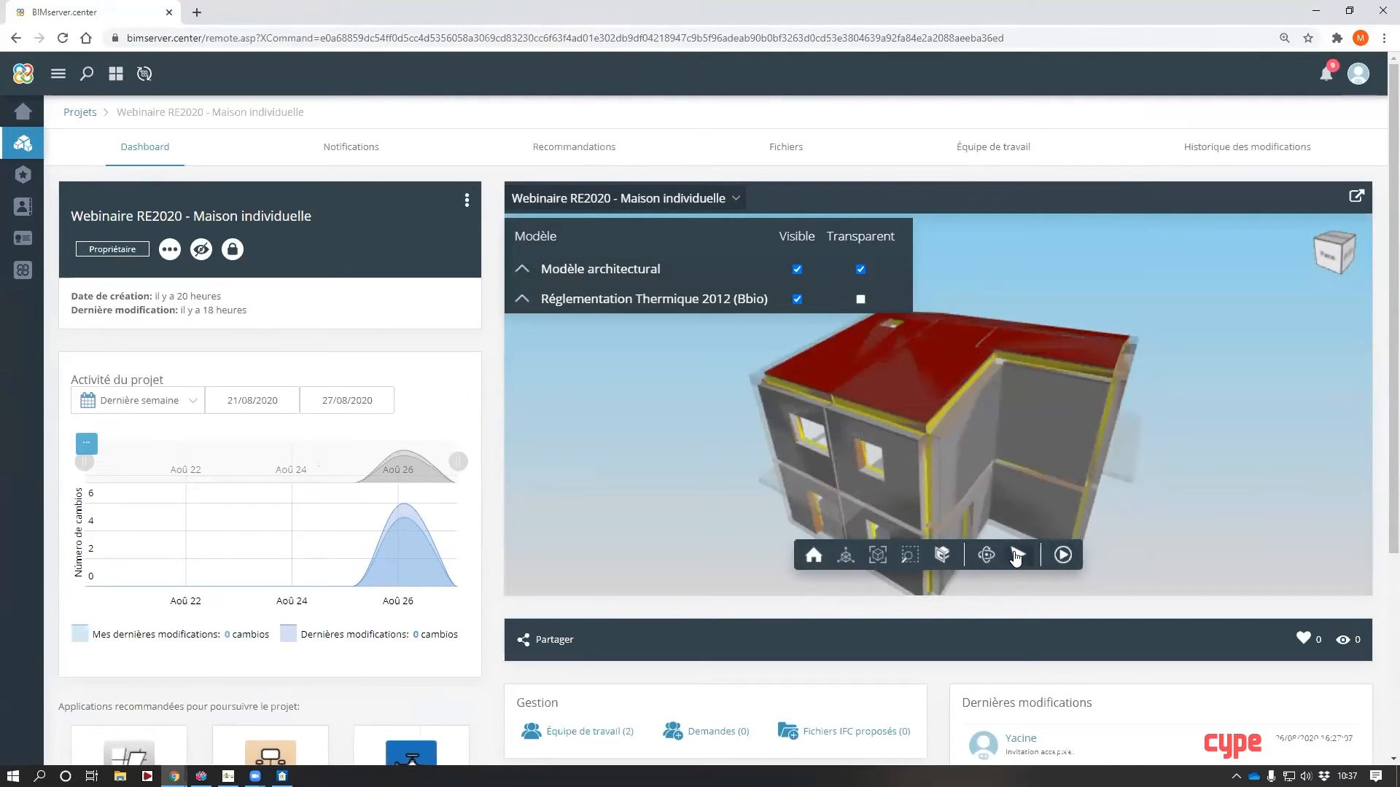
click(1066, 354)
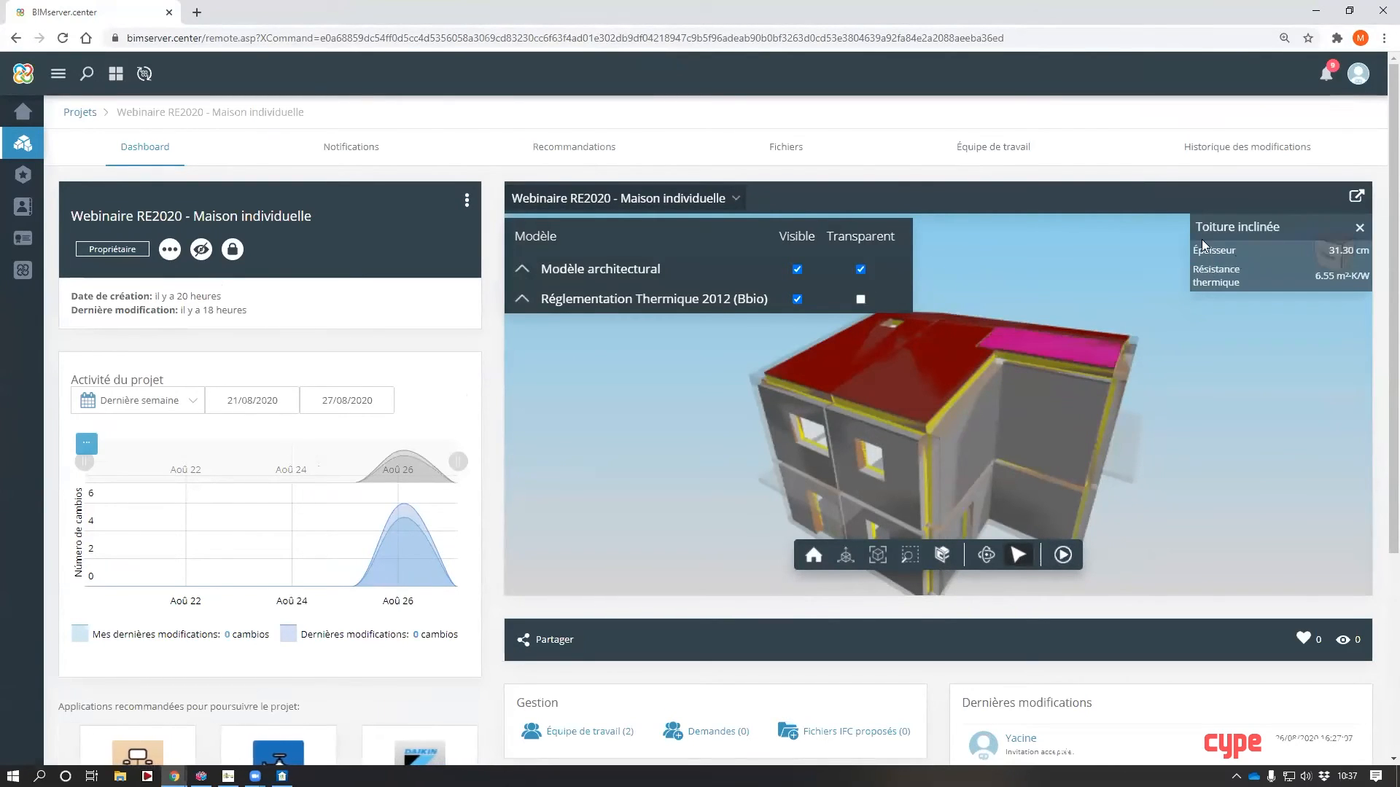
click(1079, 427)
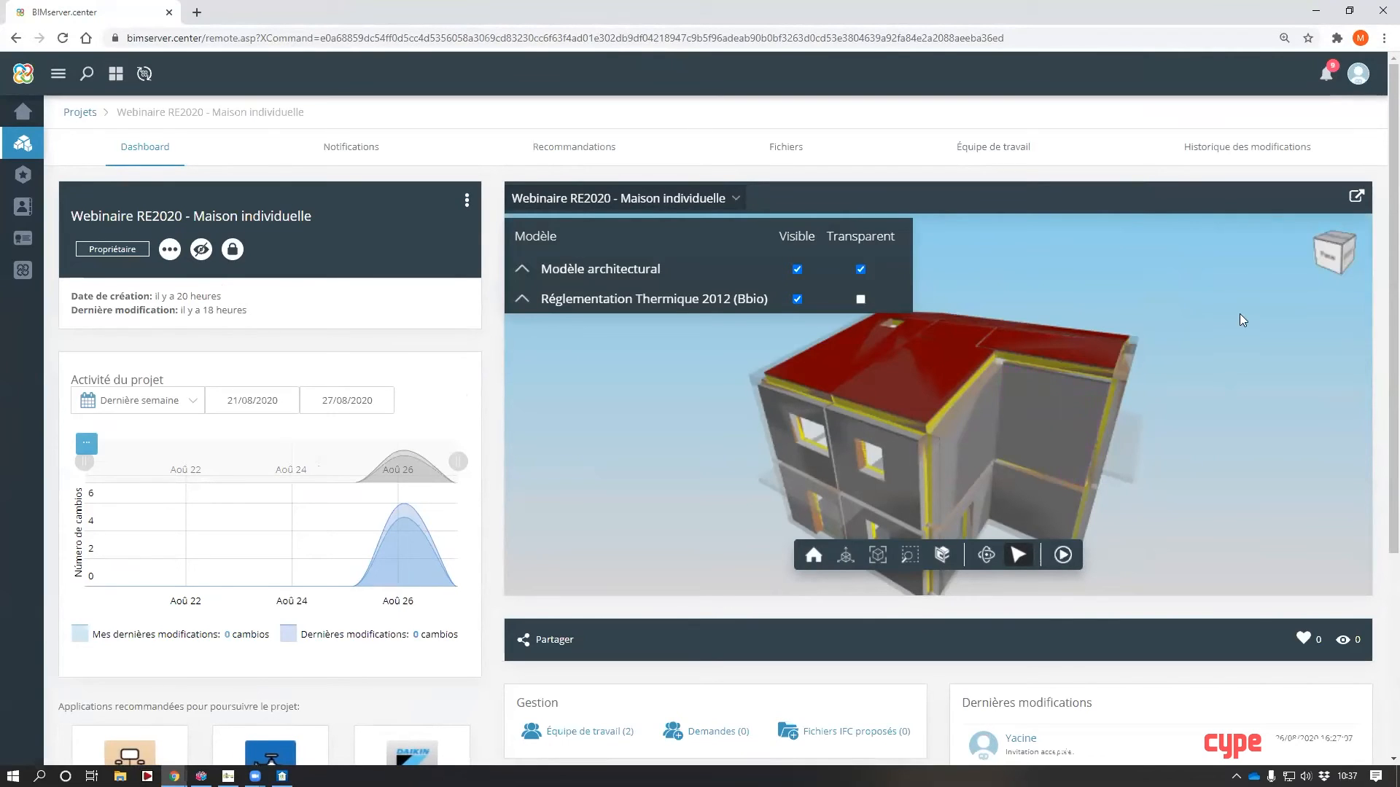
click(1058, 446)
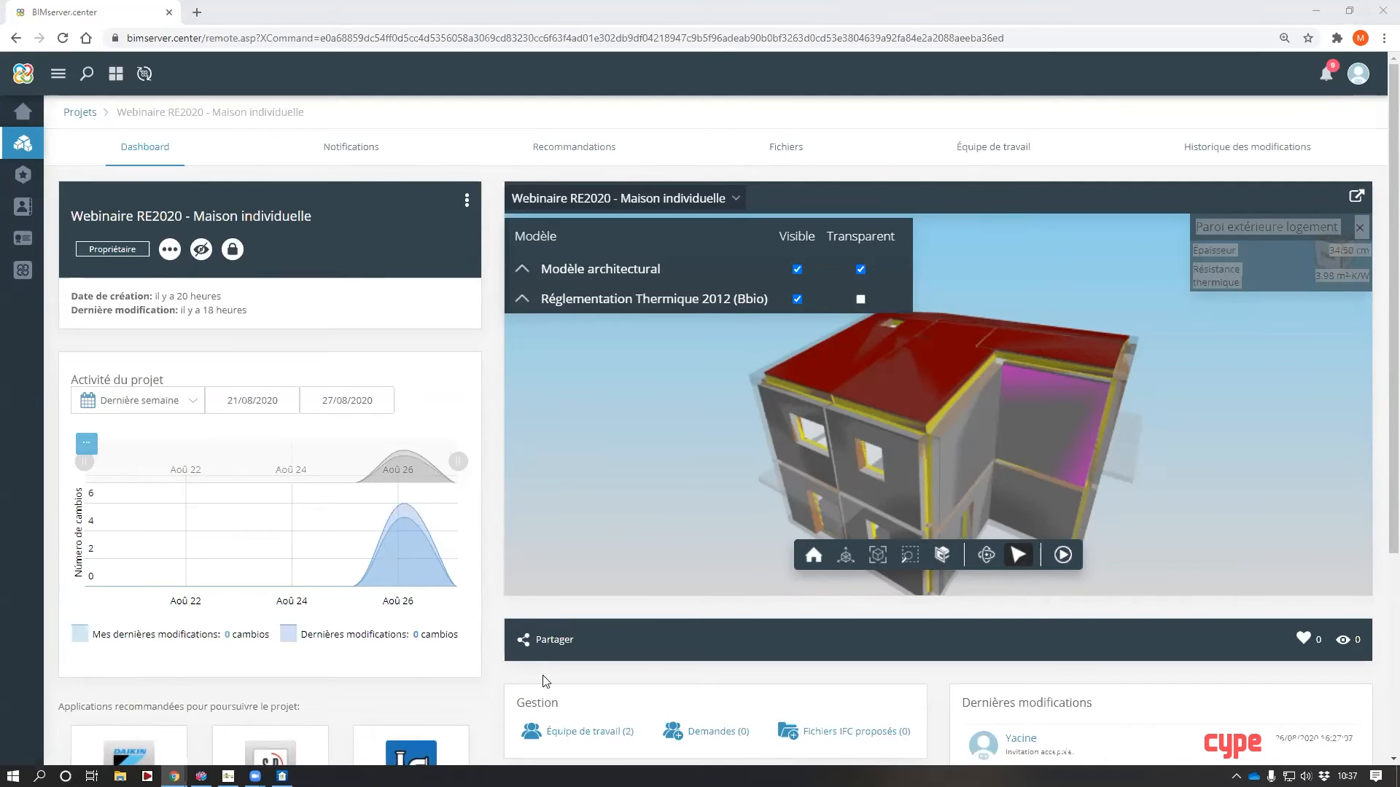
- Make the Webinaire RE2020 - Maison individuelle project visible to all users for sharing and review its visibility option in the project settings
click(527, 646)
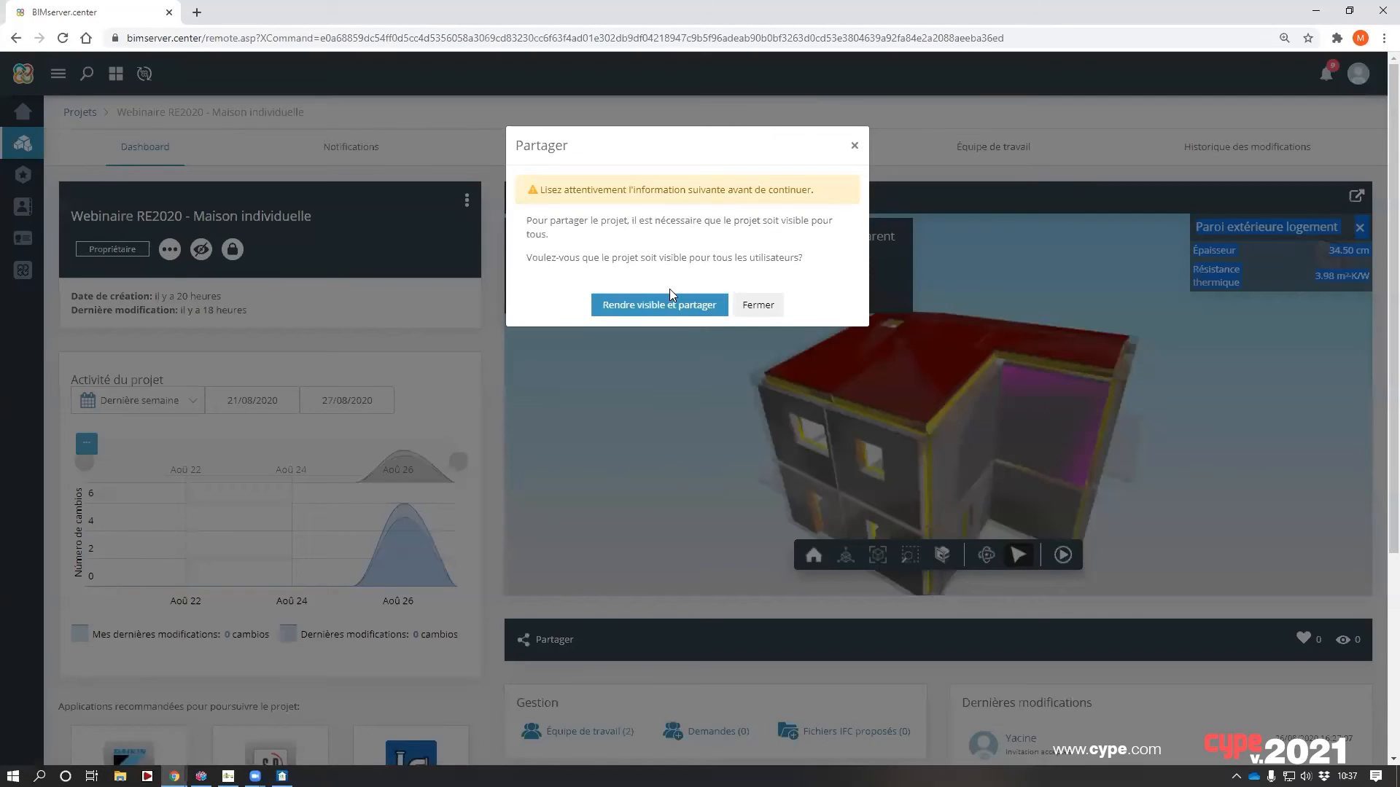
click(671, 311)
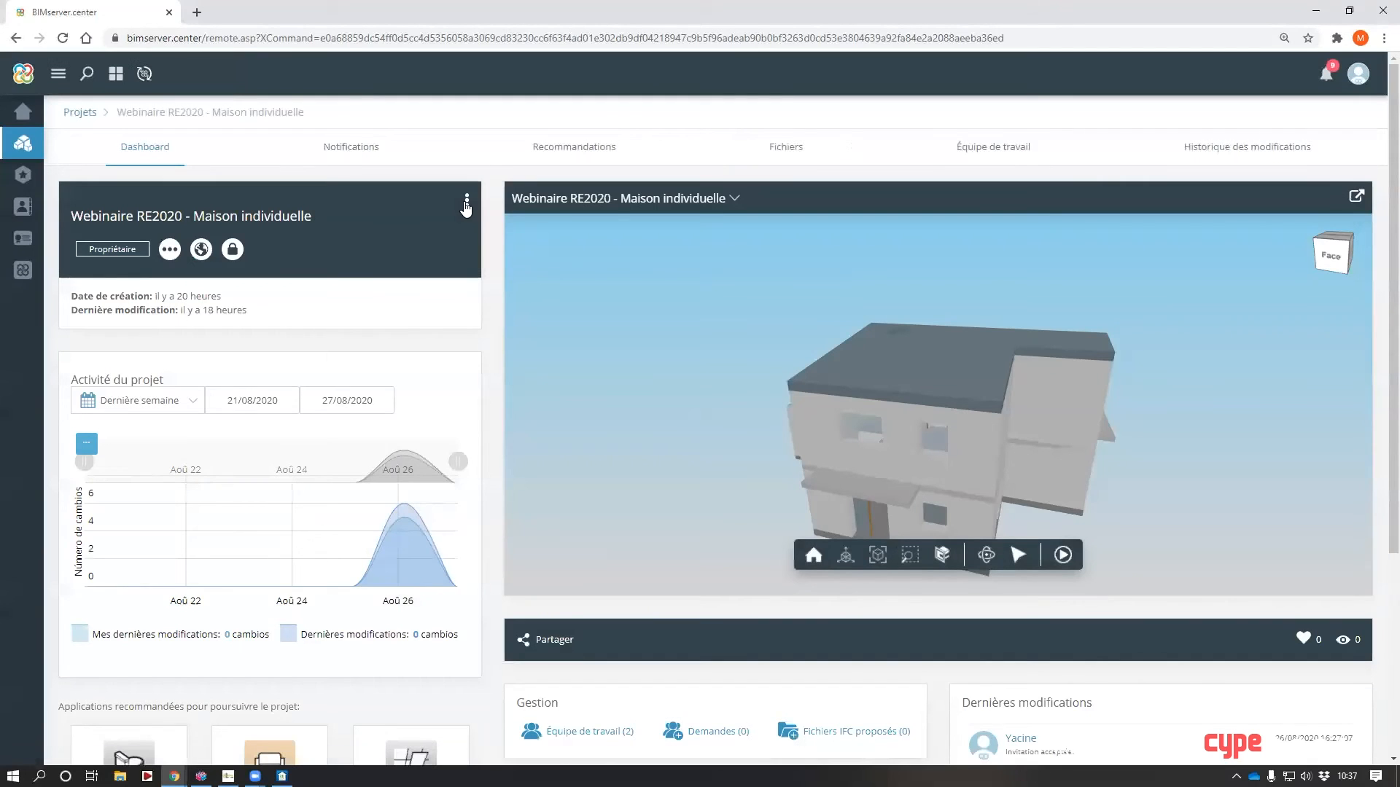
click(467, 204)
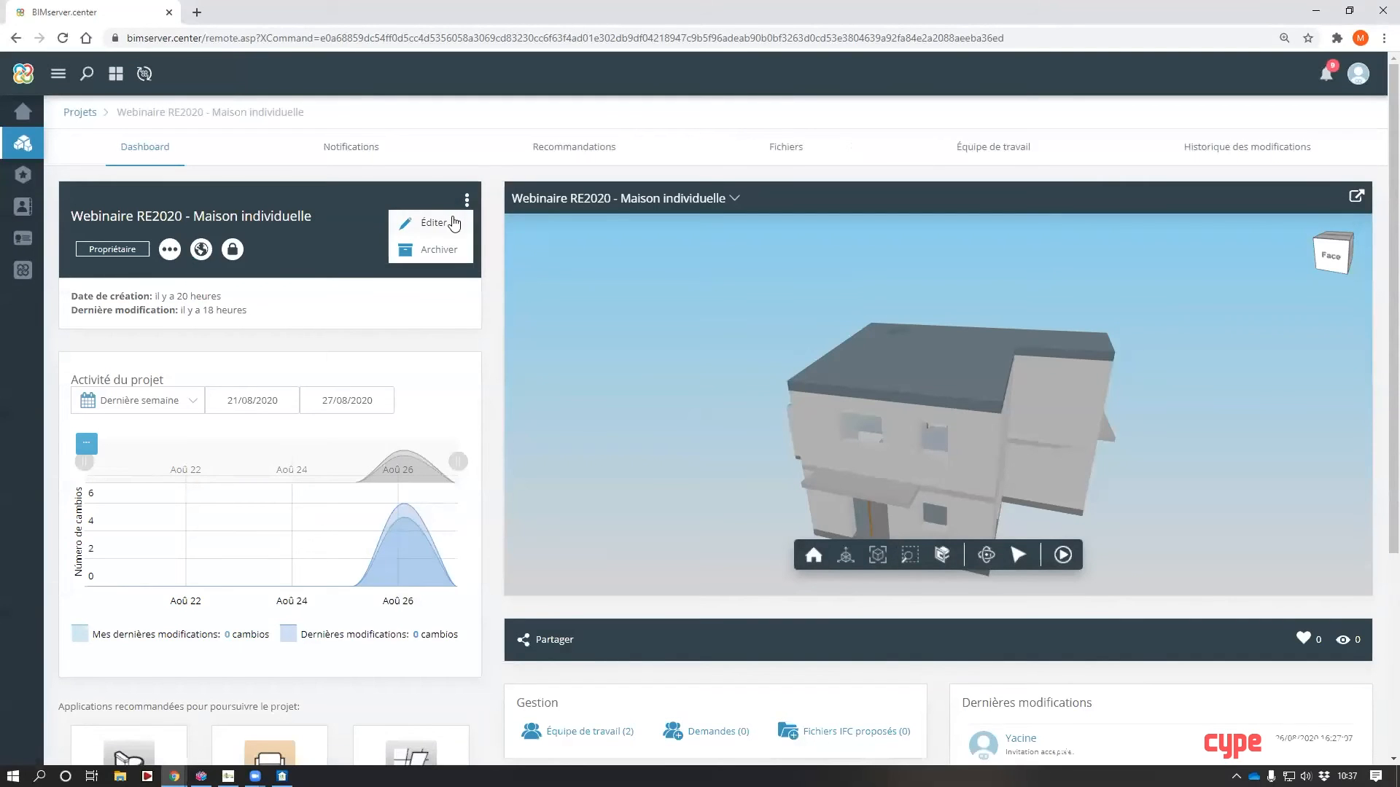
click(448, 219)
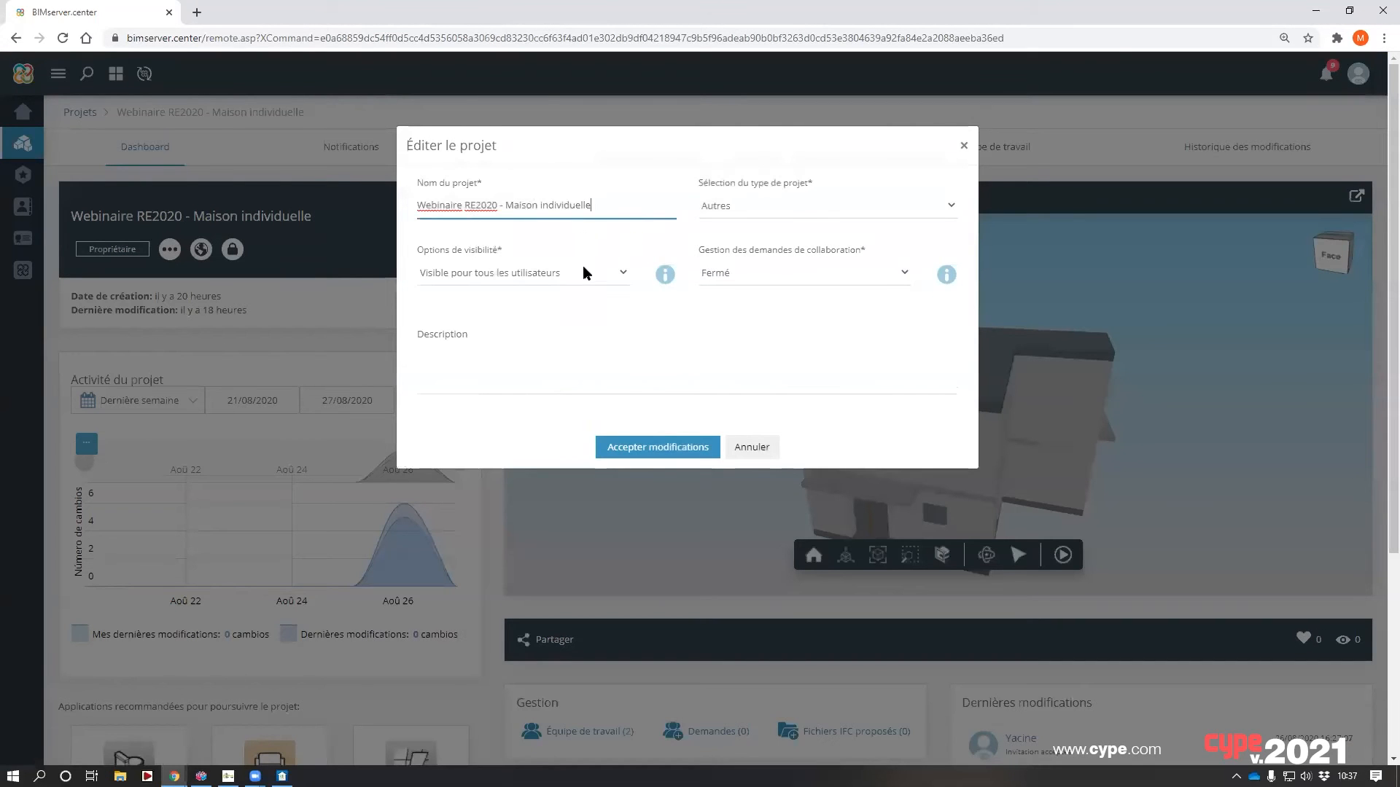
click(581, 273)
click(550, 295)
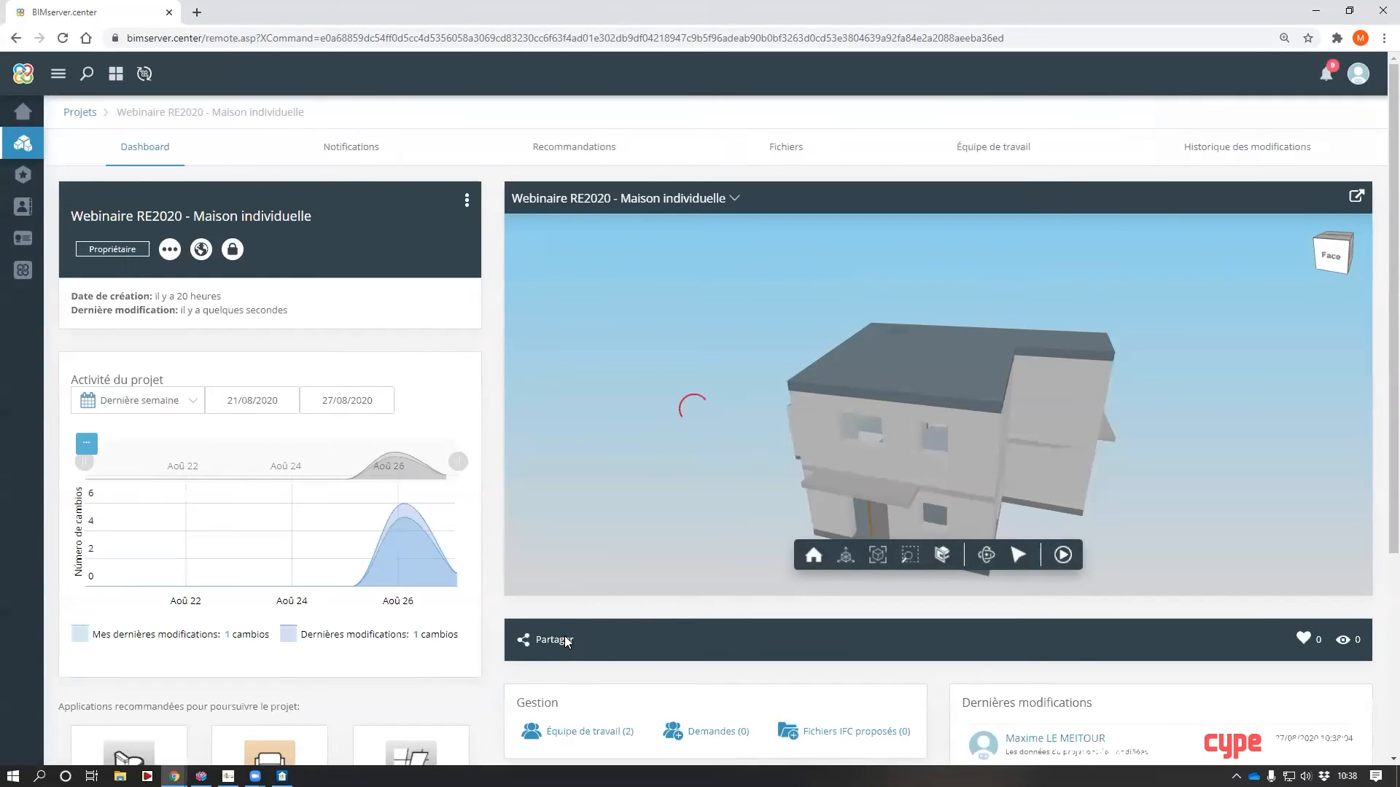
- Copy the project's public link from the sharing options and close them
click(567, 641)
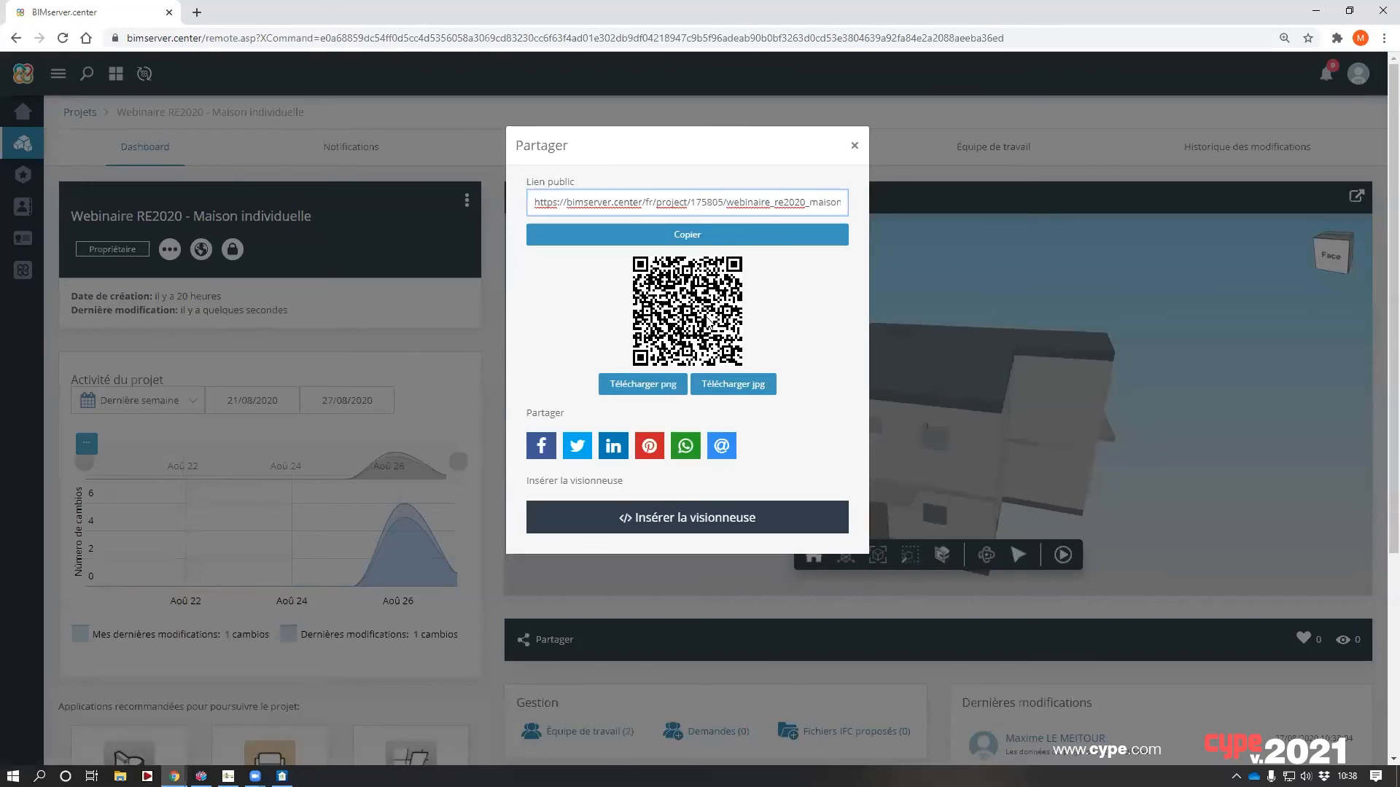
double_click(750, 205)
click(750, 205)
key(ctrl+a)
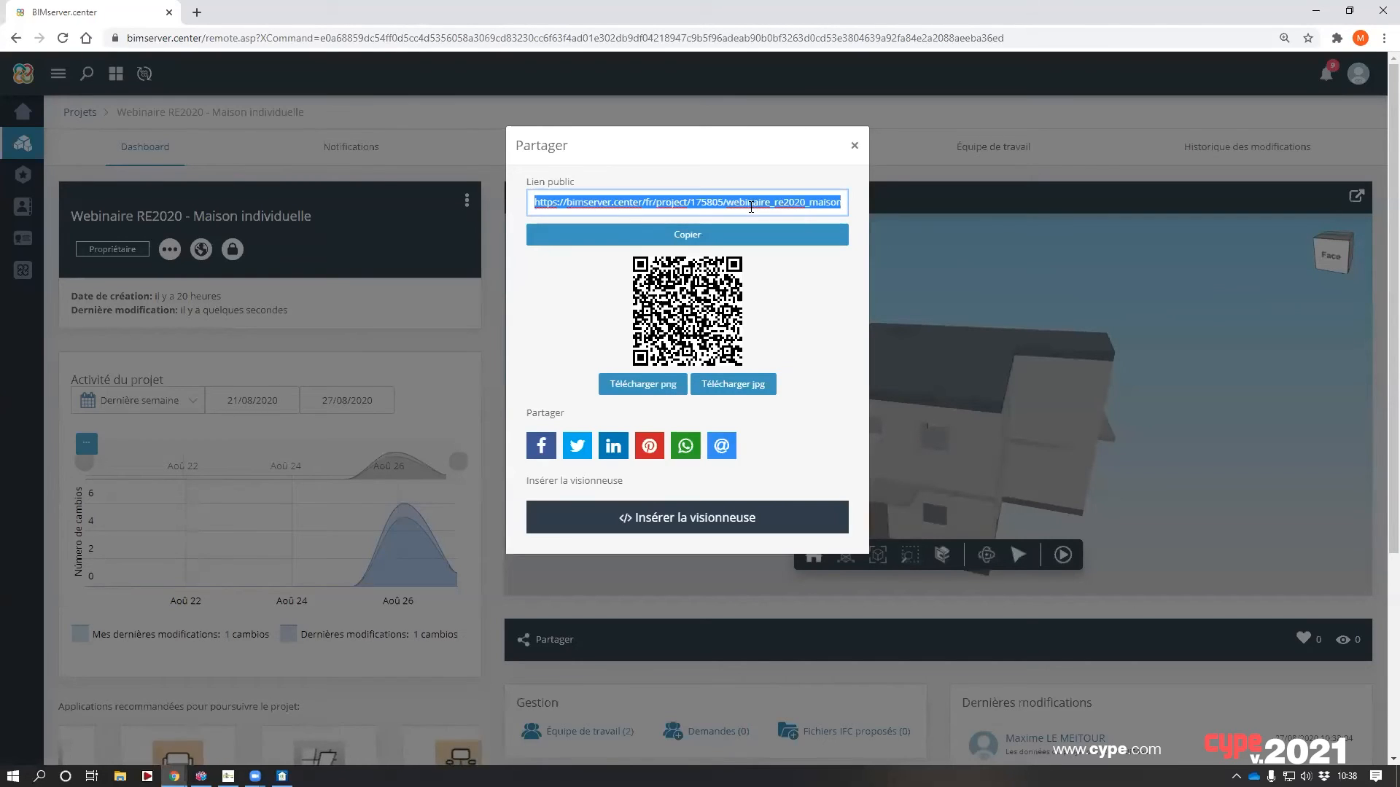
click(705, 234)
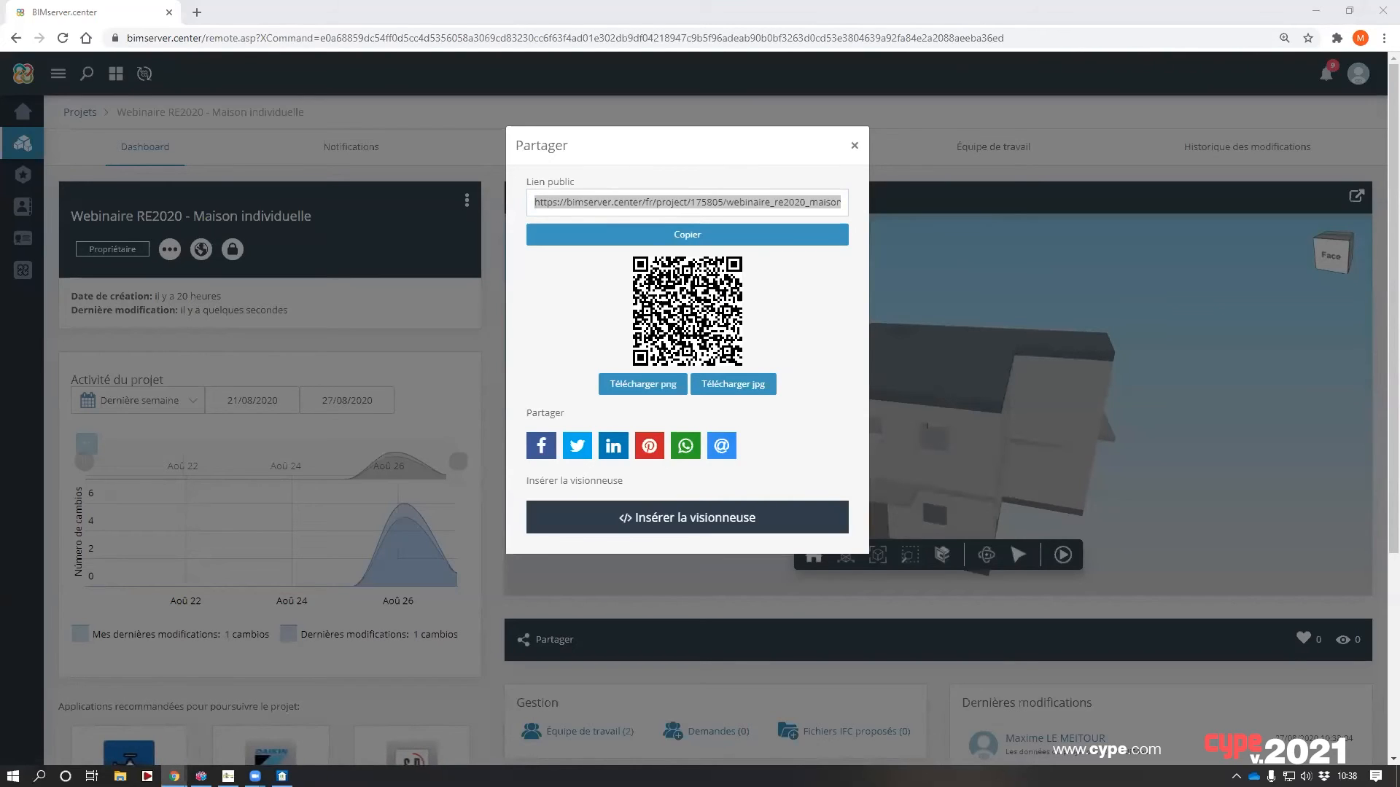
click(855, 145)
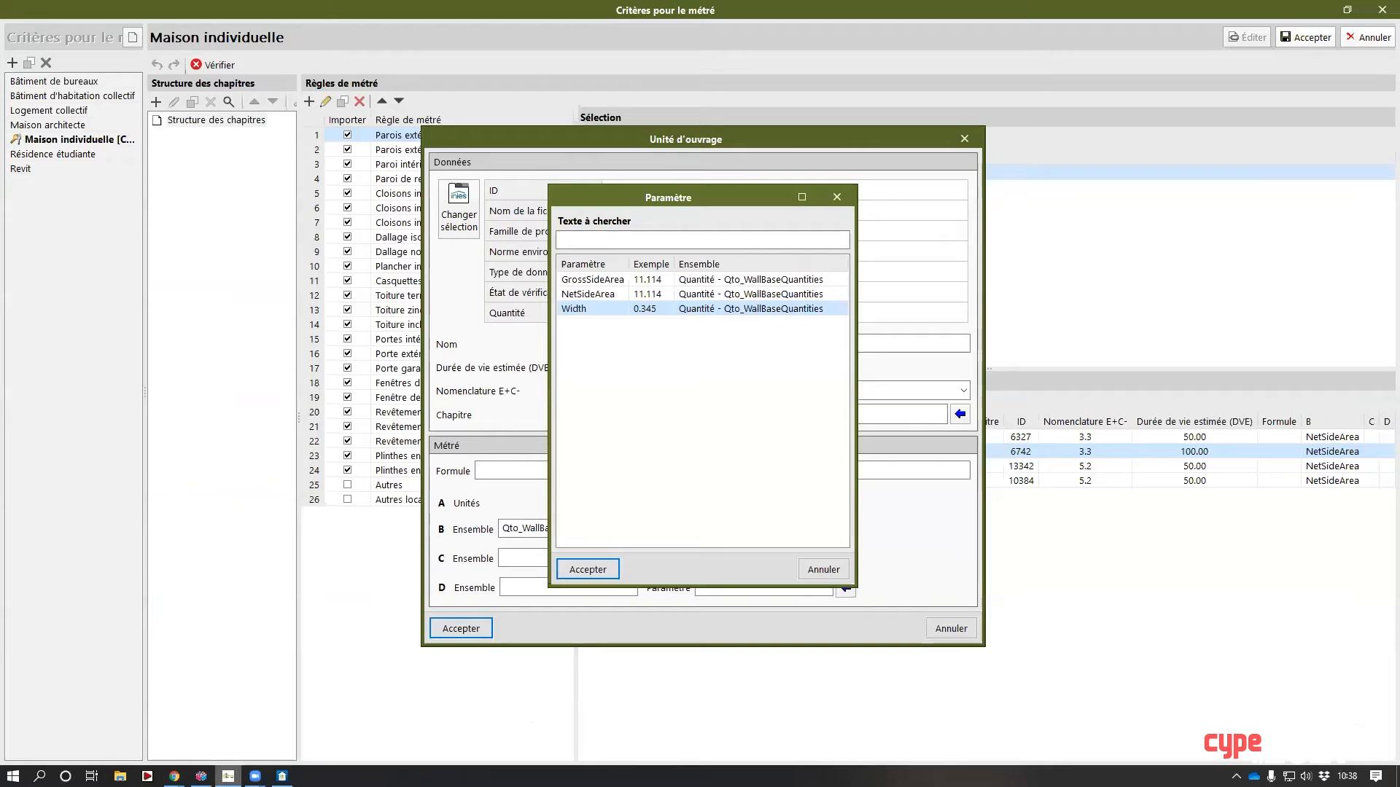
- In ELODIE, cancel the parameter selection and the work unit edit, and leave the Maison individuelle takeoff criteria
click(878, 572)
click(931, 620)
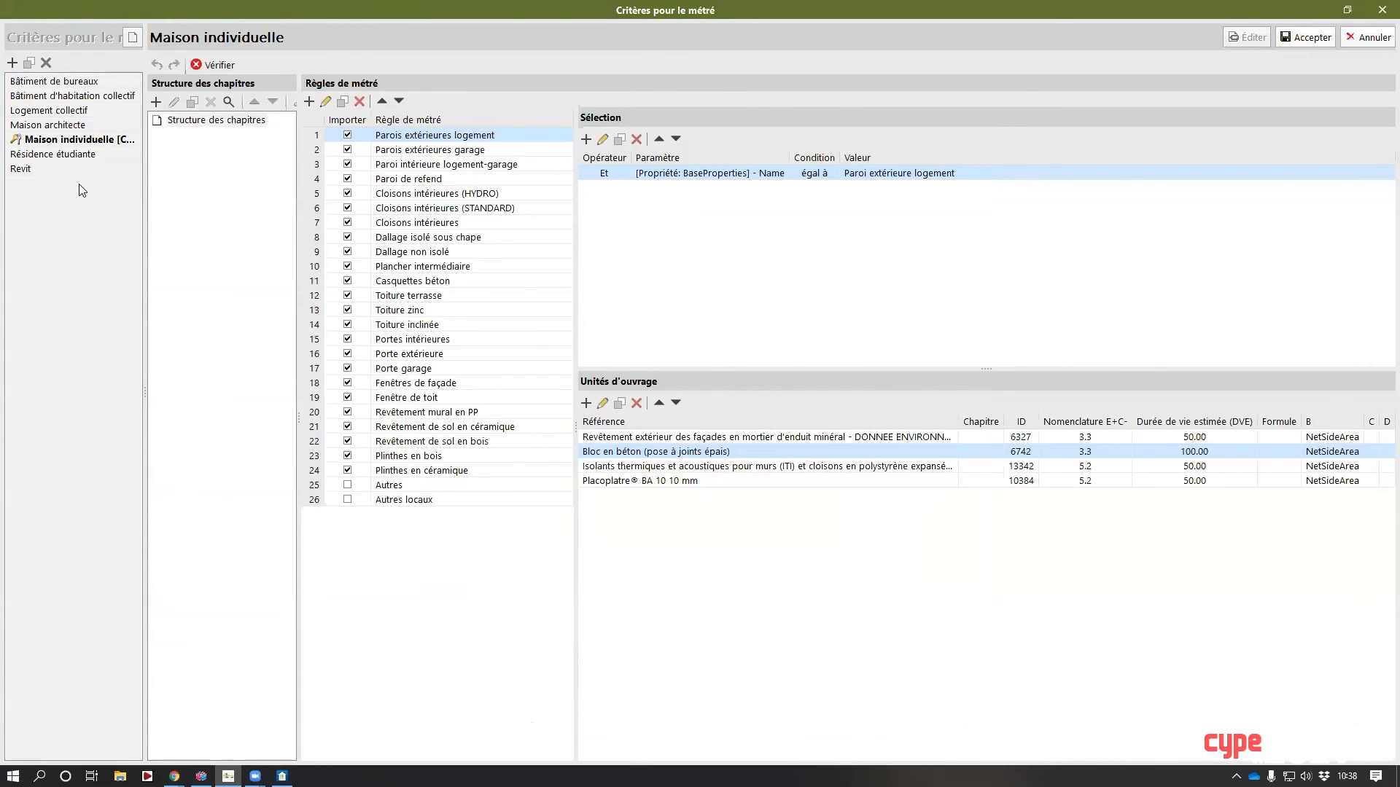
click(1380, 12)
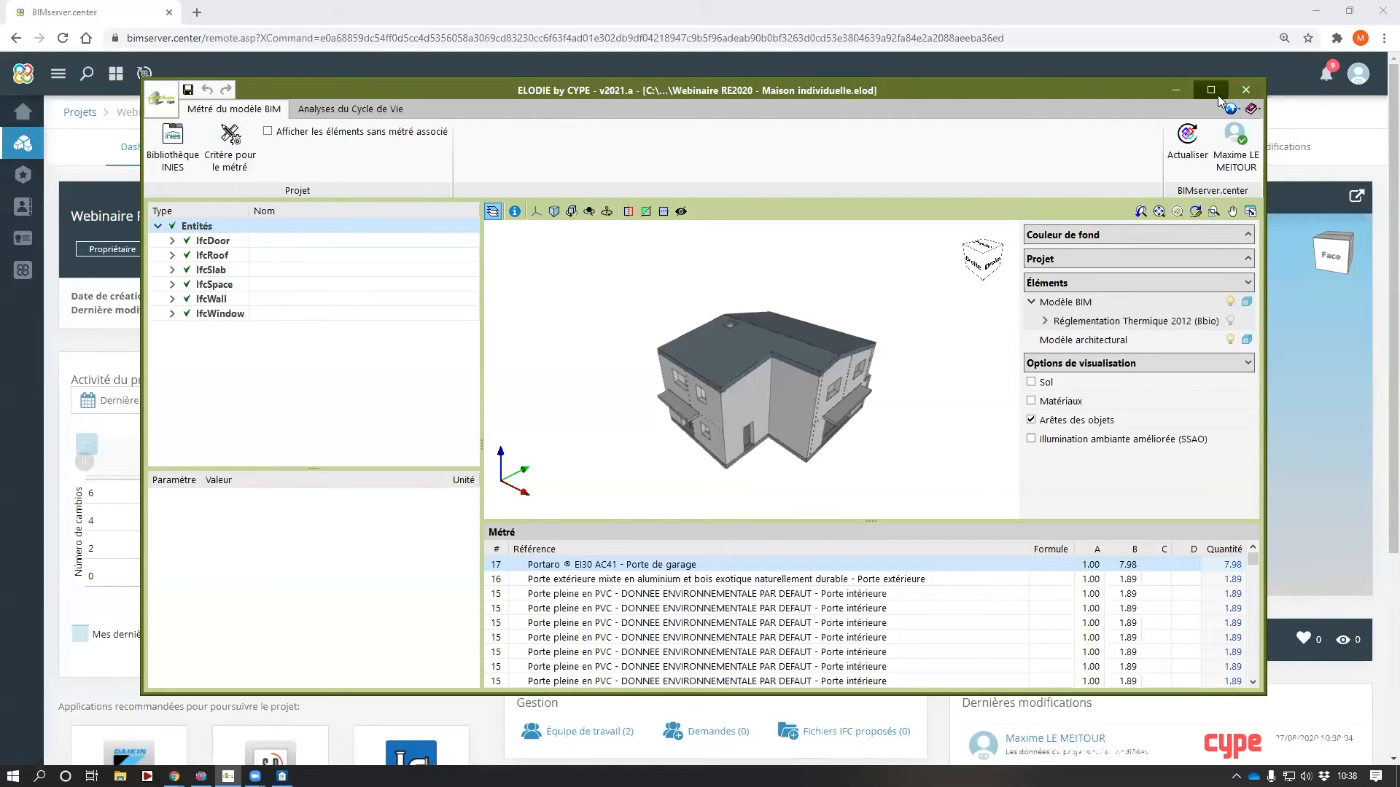
- Reopen the takeoff criteria in the maximized ELODIE window and examine the Revit set's rules before returning to Maison individuelle
click(1211, 91)
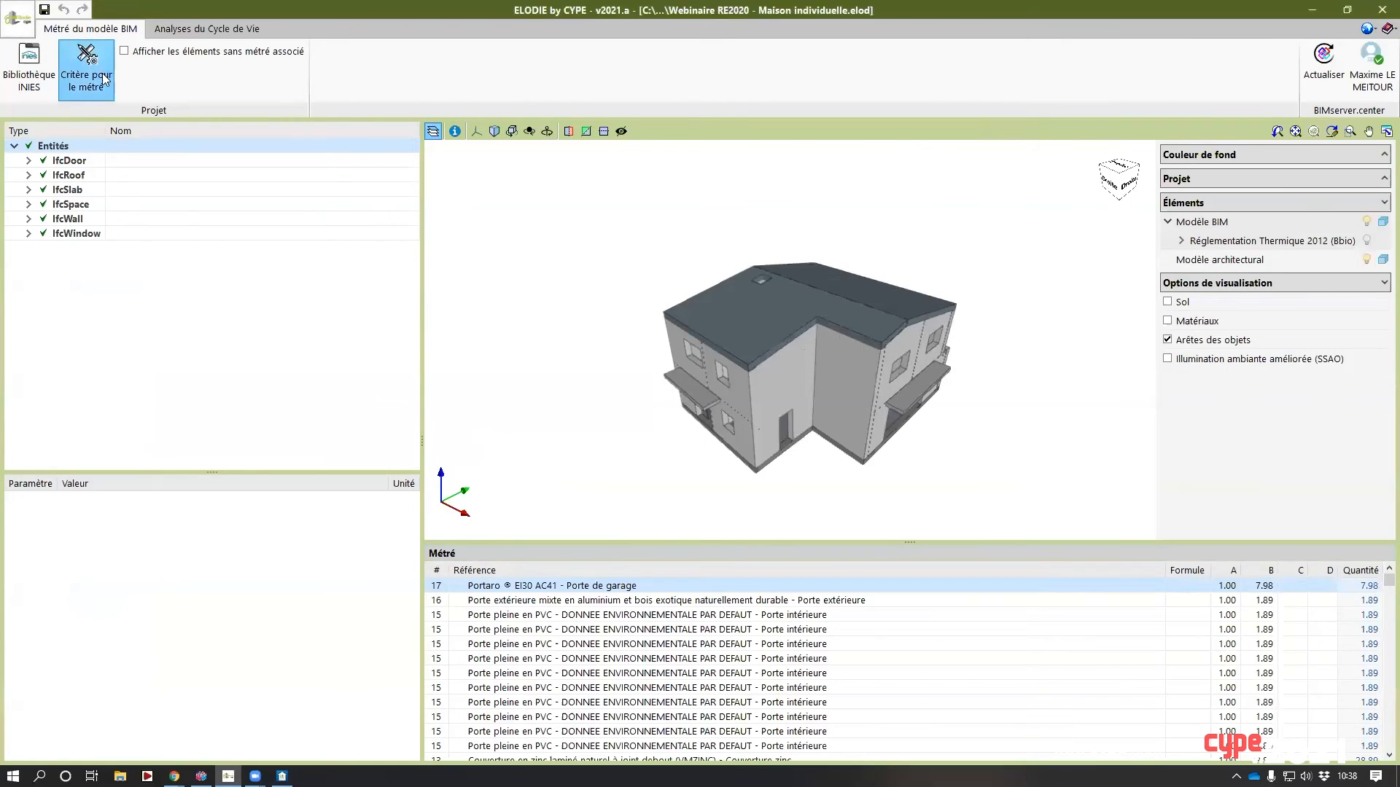
click(103, 78)
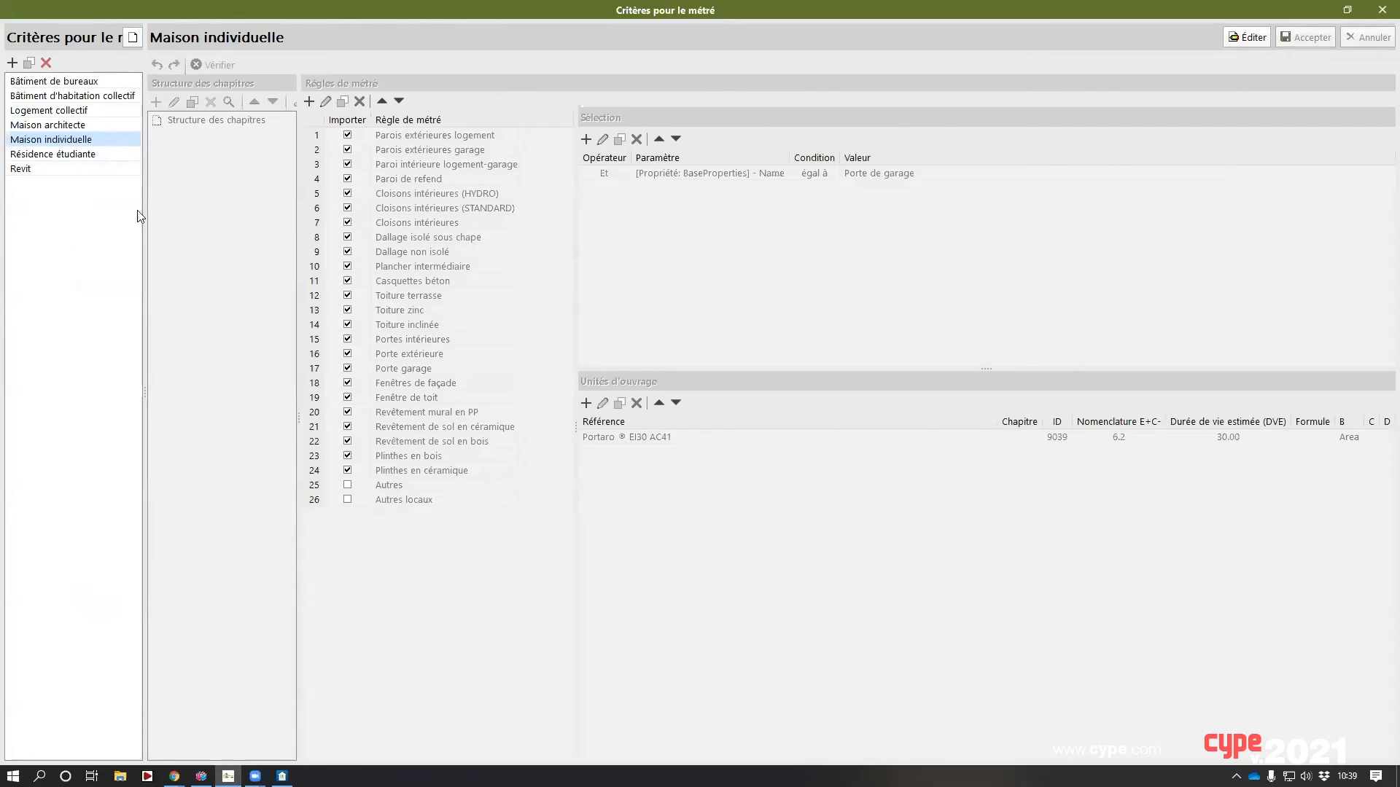
drag(145, 157, 178, 158)
click(80, 172)
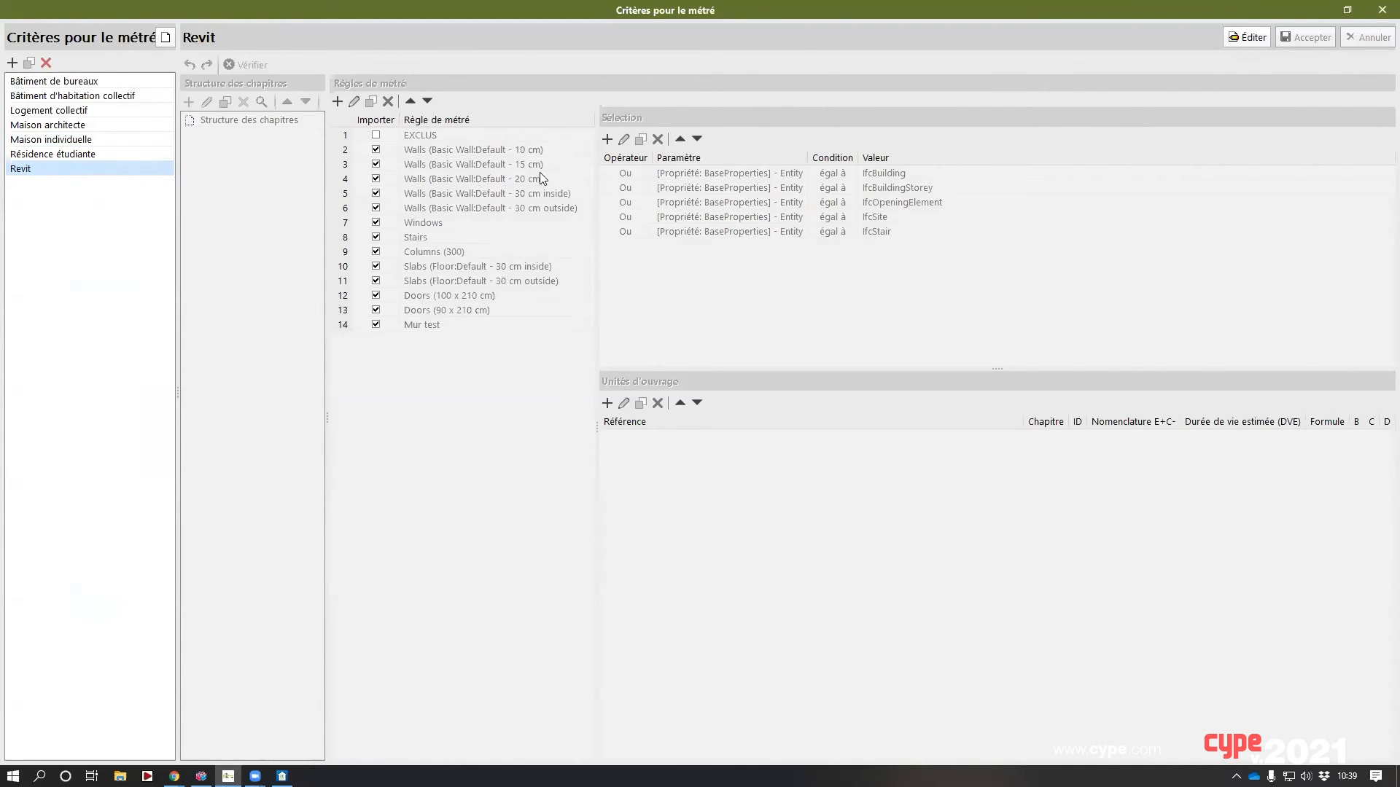
click(79, 139)
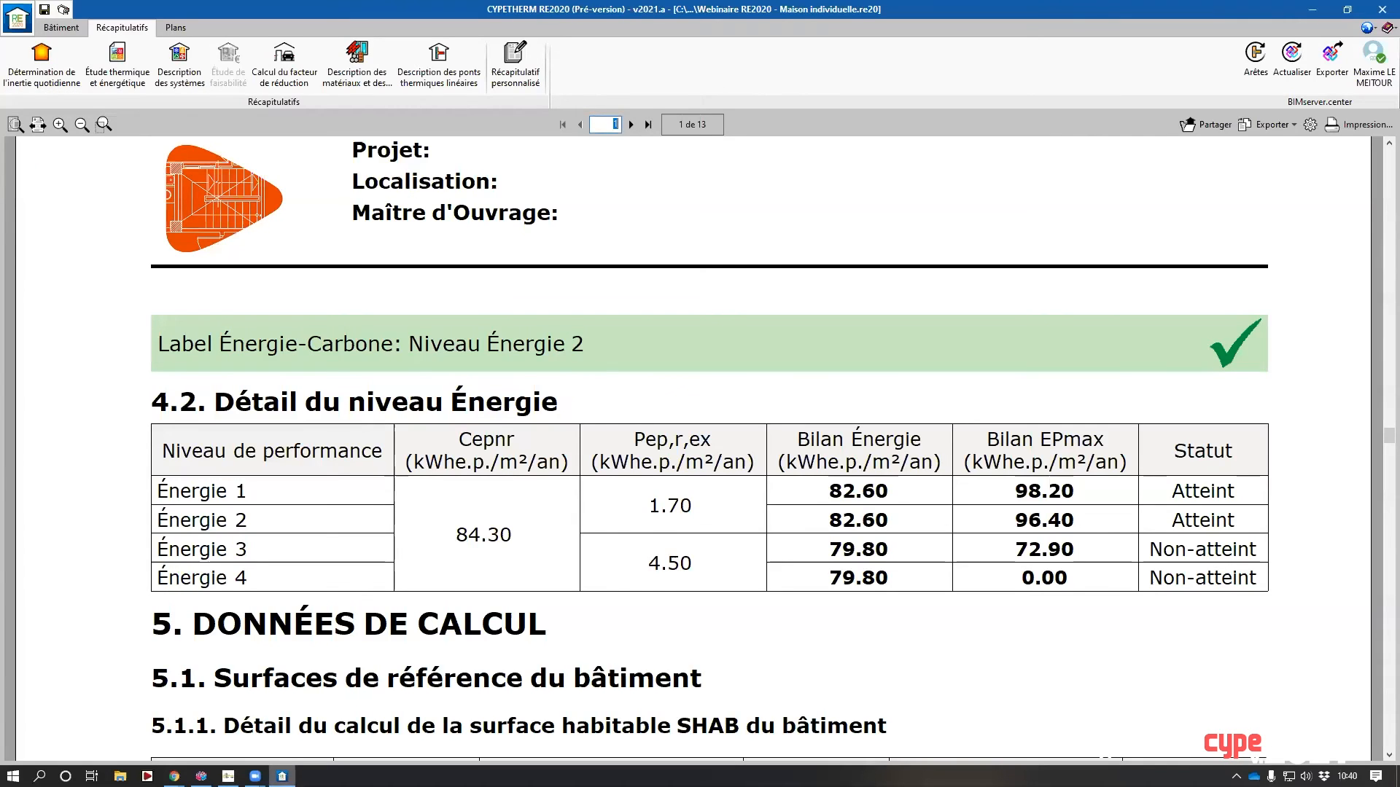
- Switch to BIMserver.center in the browser, open its application Store and reduce the page zoom to 75 %
click(174, 776)
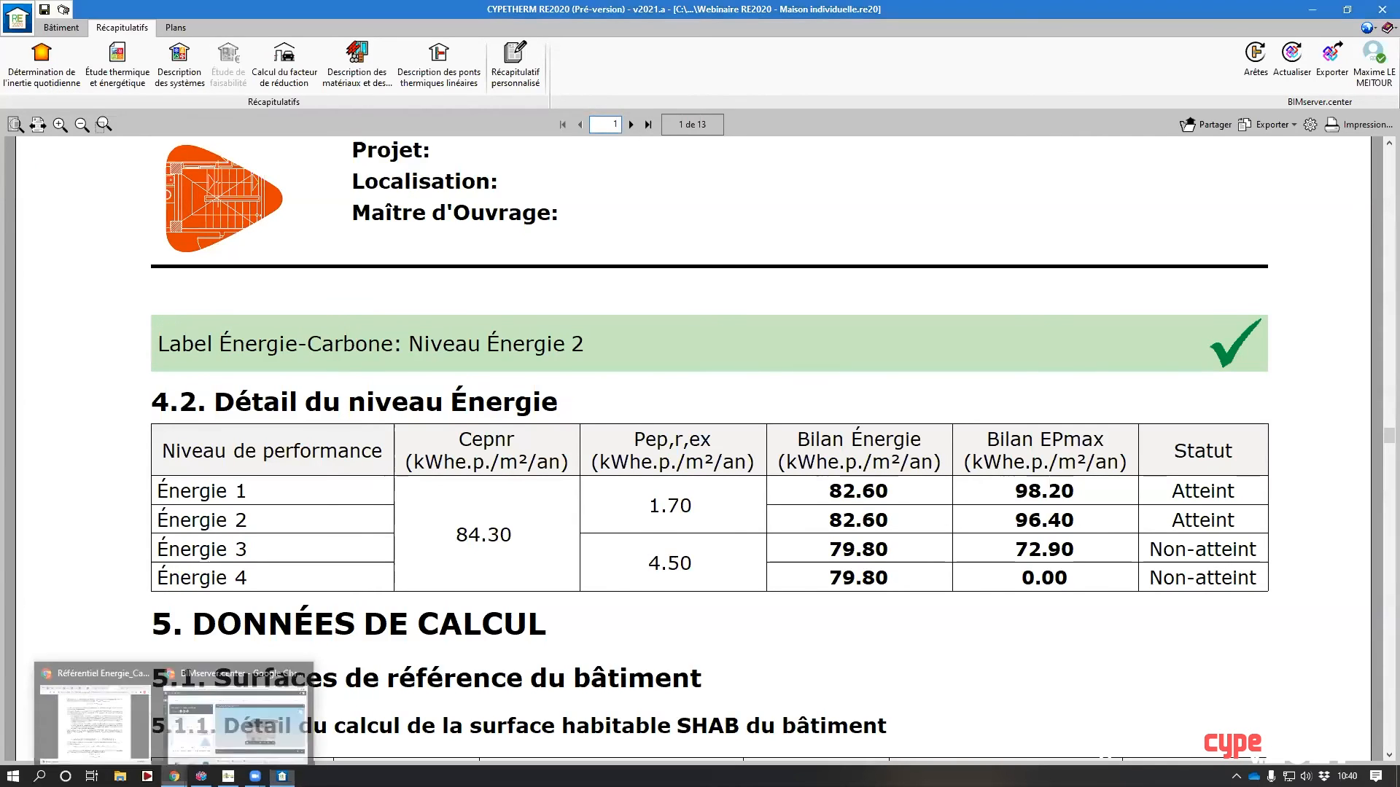
click(237, 711)
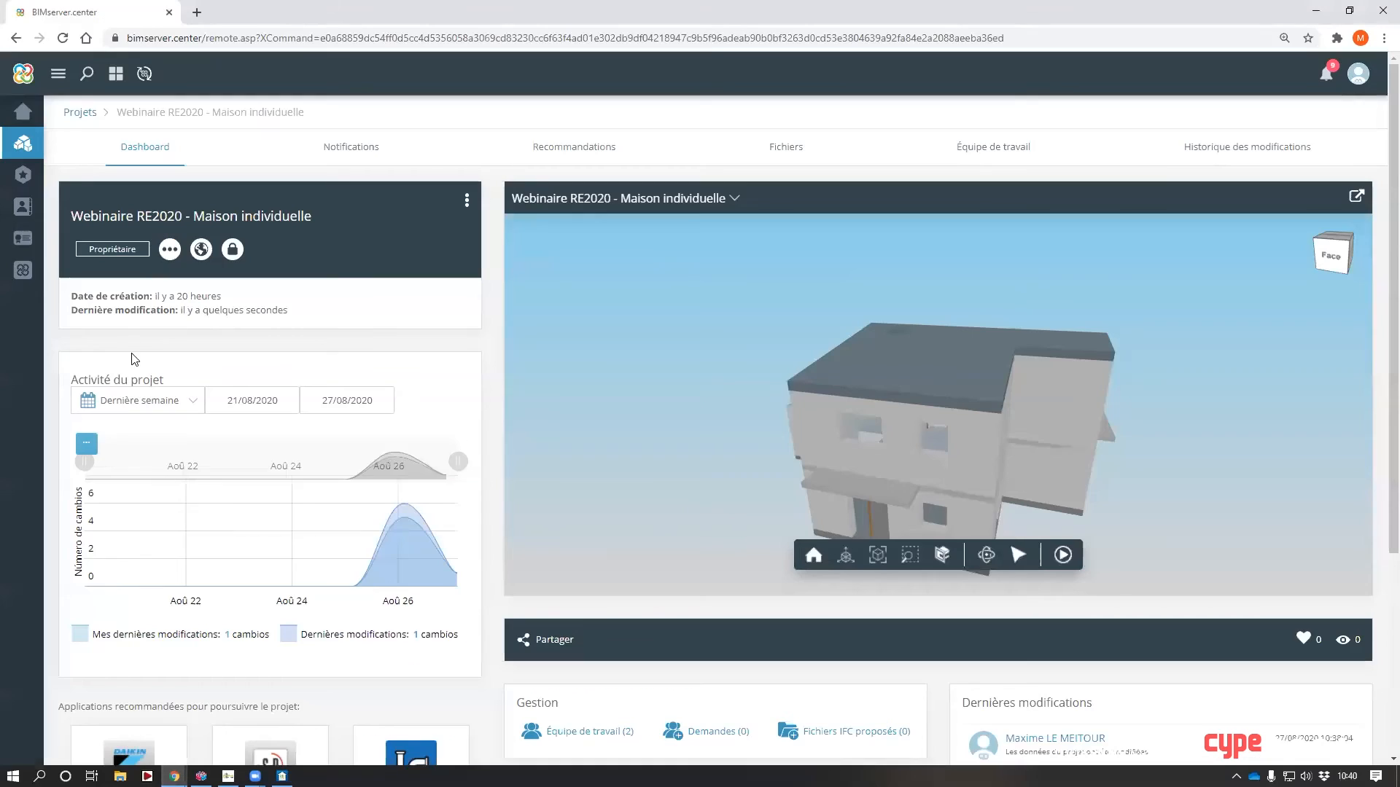
click(24, 271)
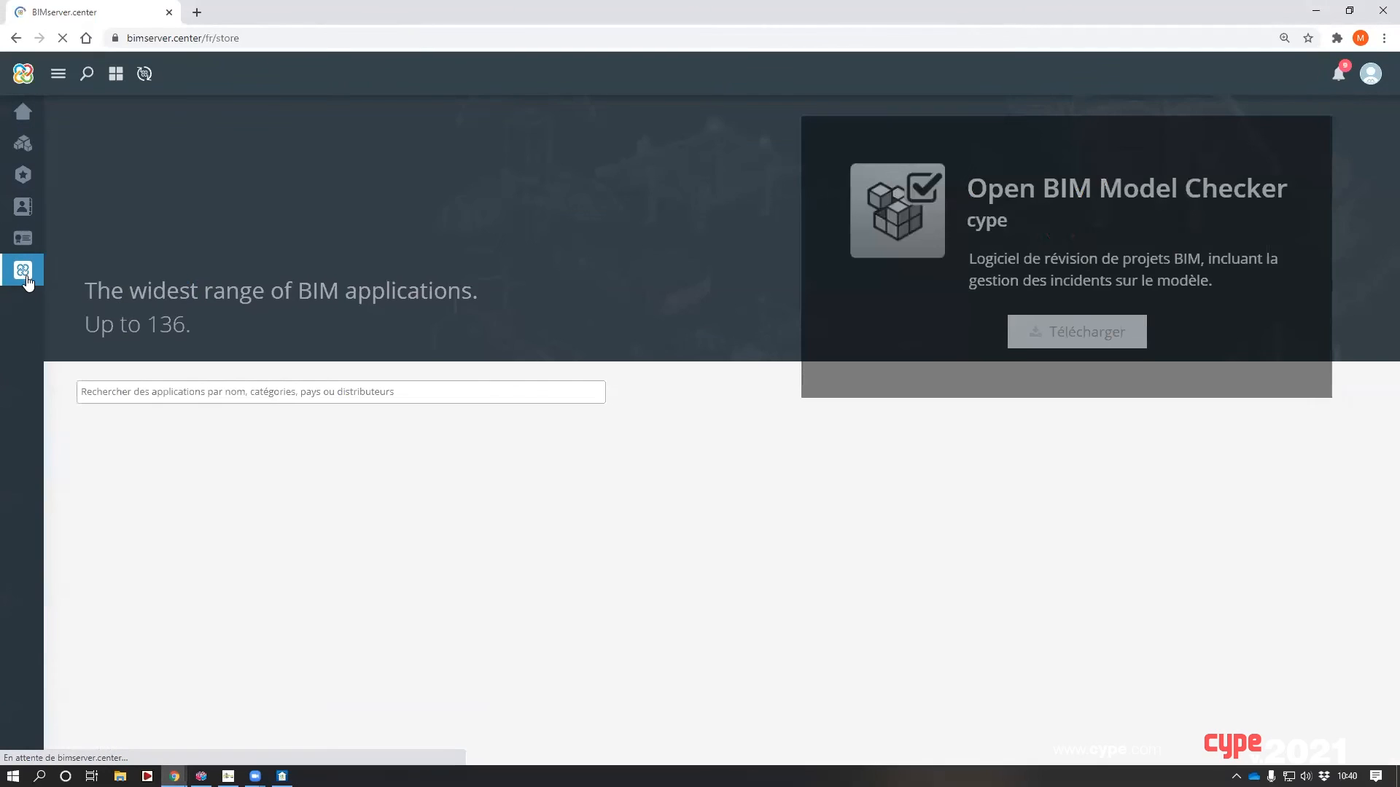
click(1383, 38)
click(1284, 174)
click(1284, 173)
click(1284, 174)
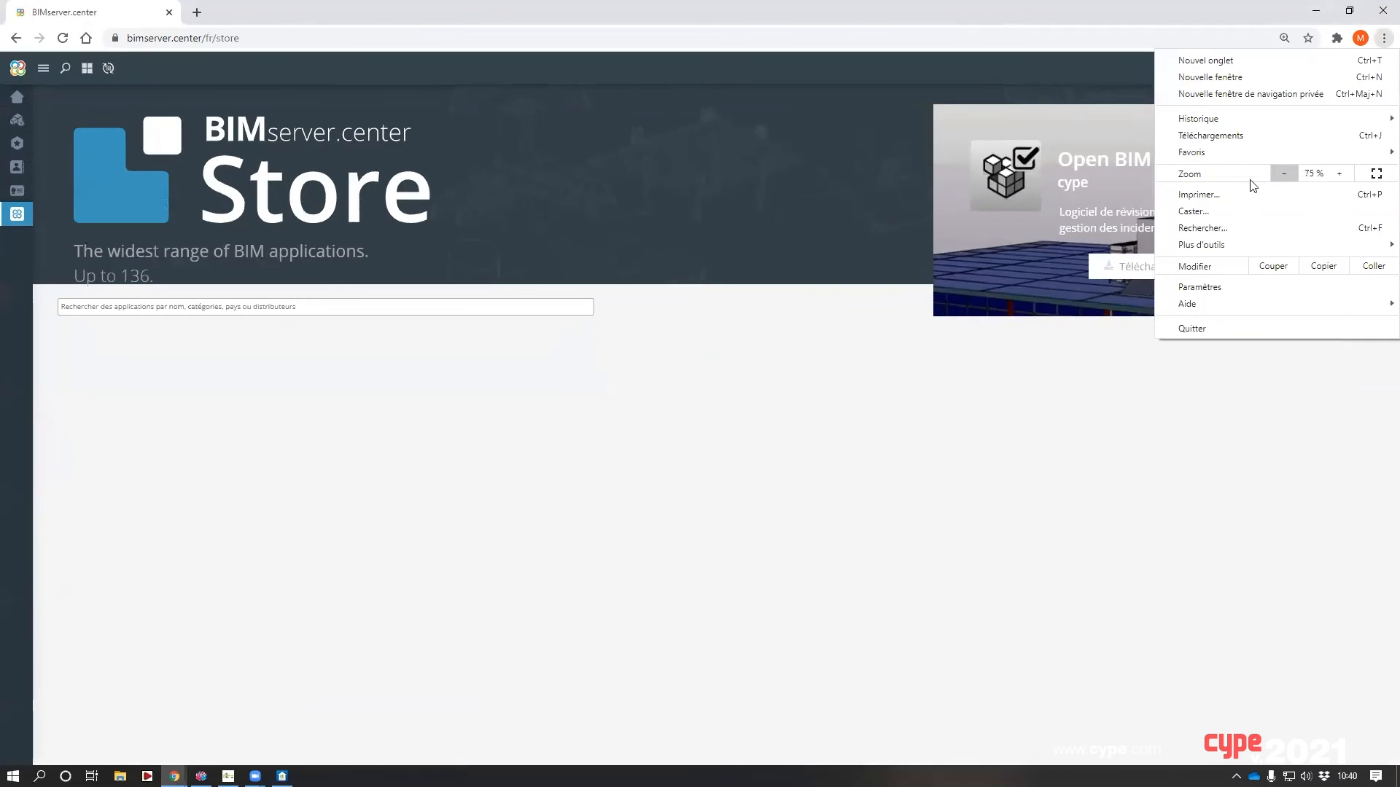
click(632, 418)
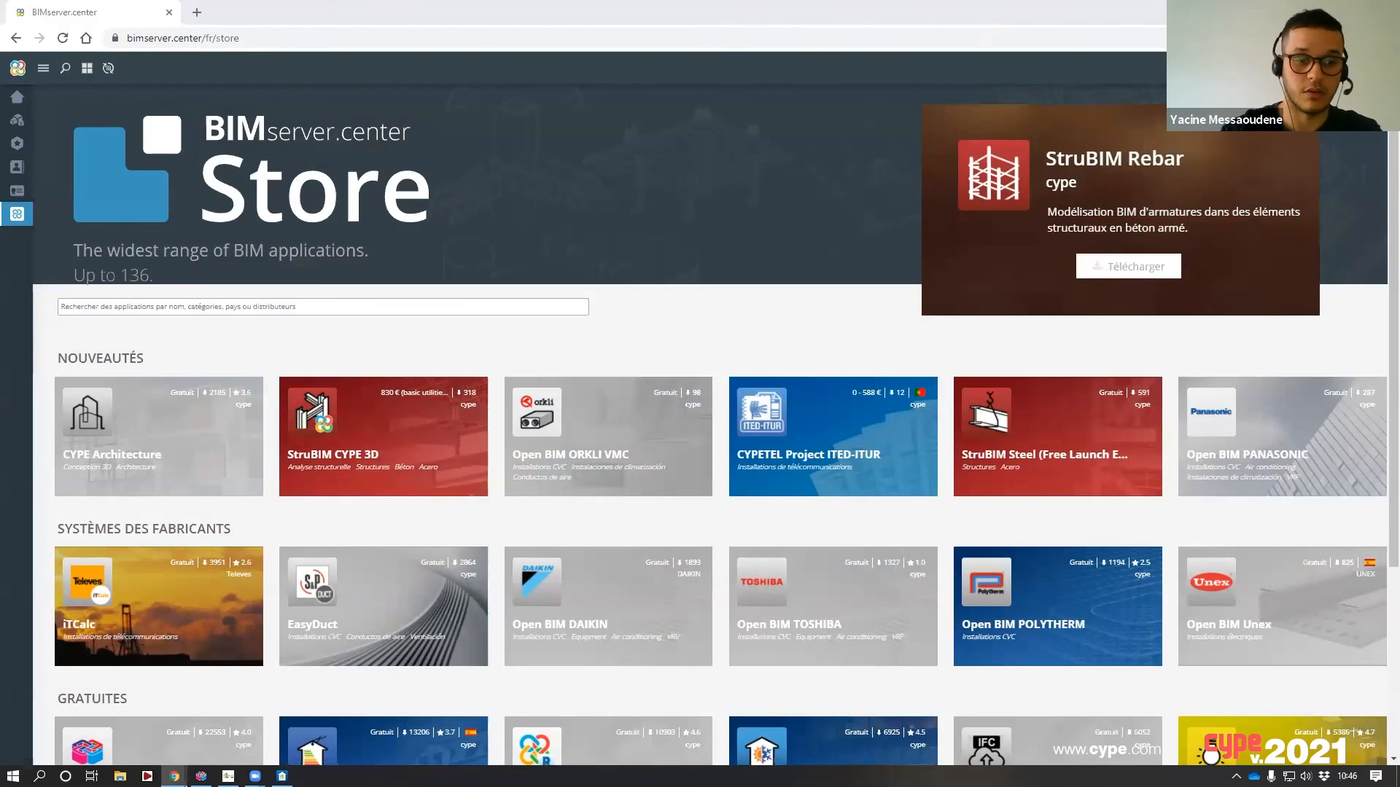
key(alt+Tab)
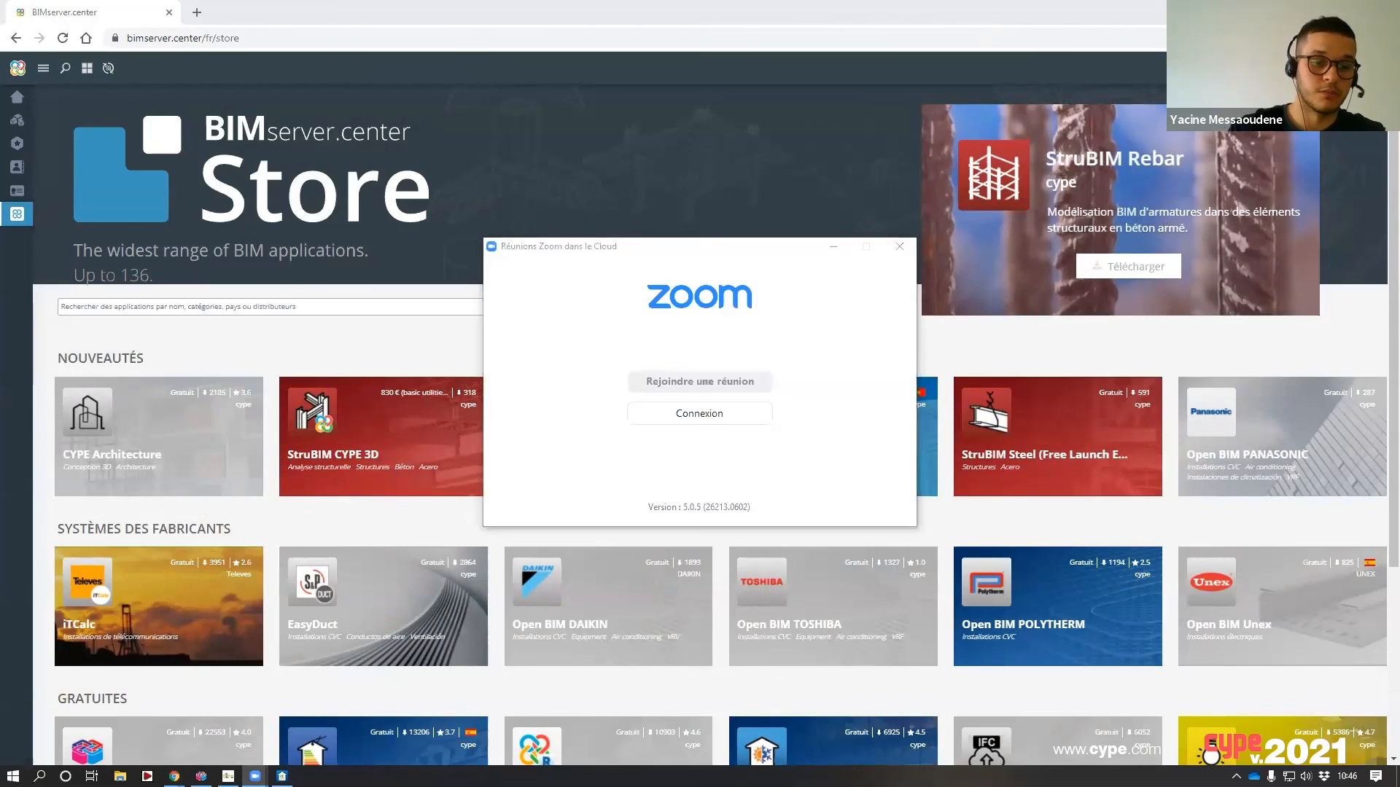
click(842, 252)
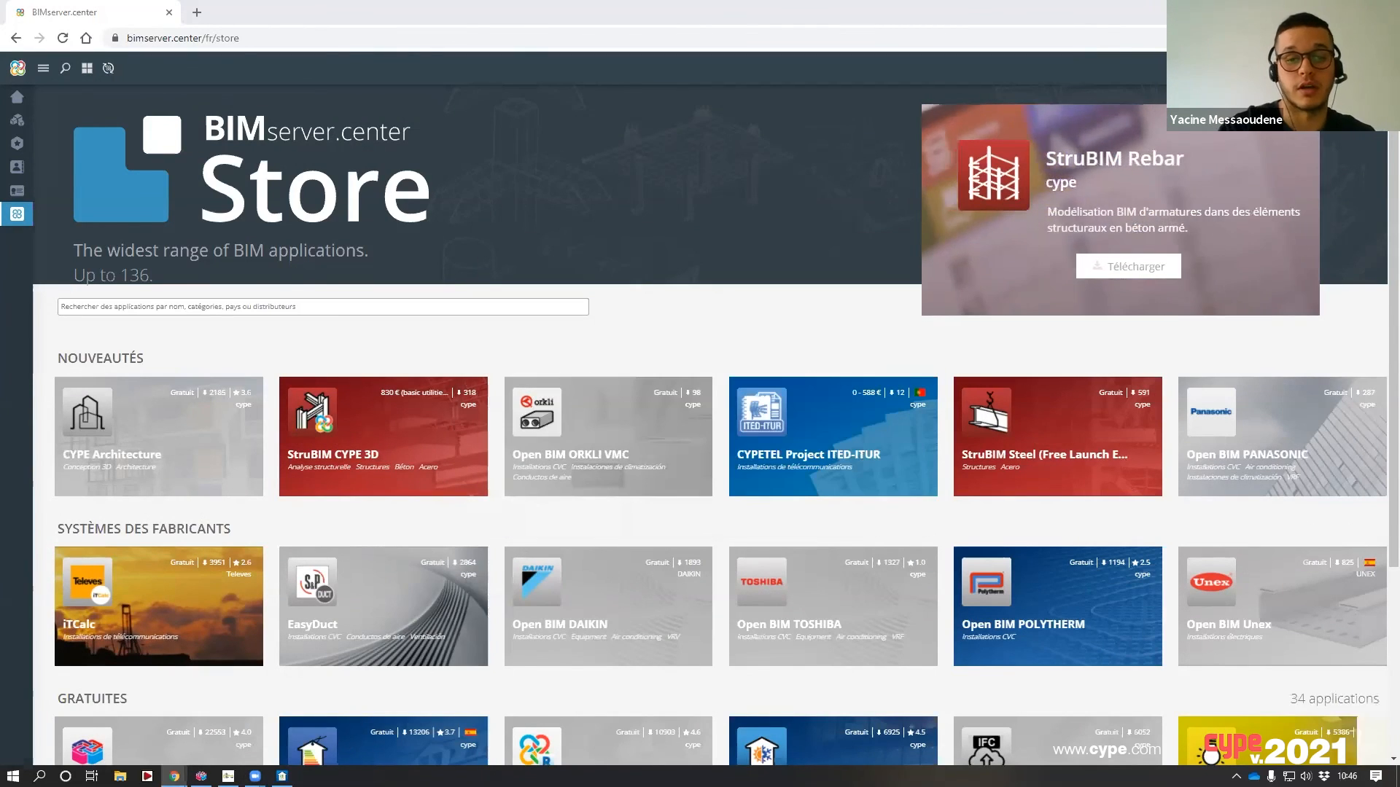
mouse_move(255, 776)
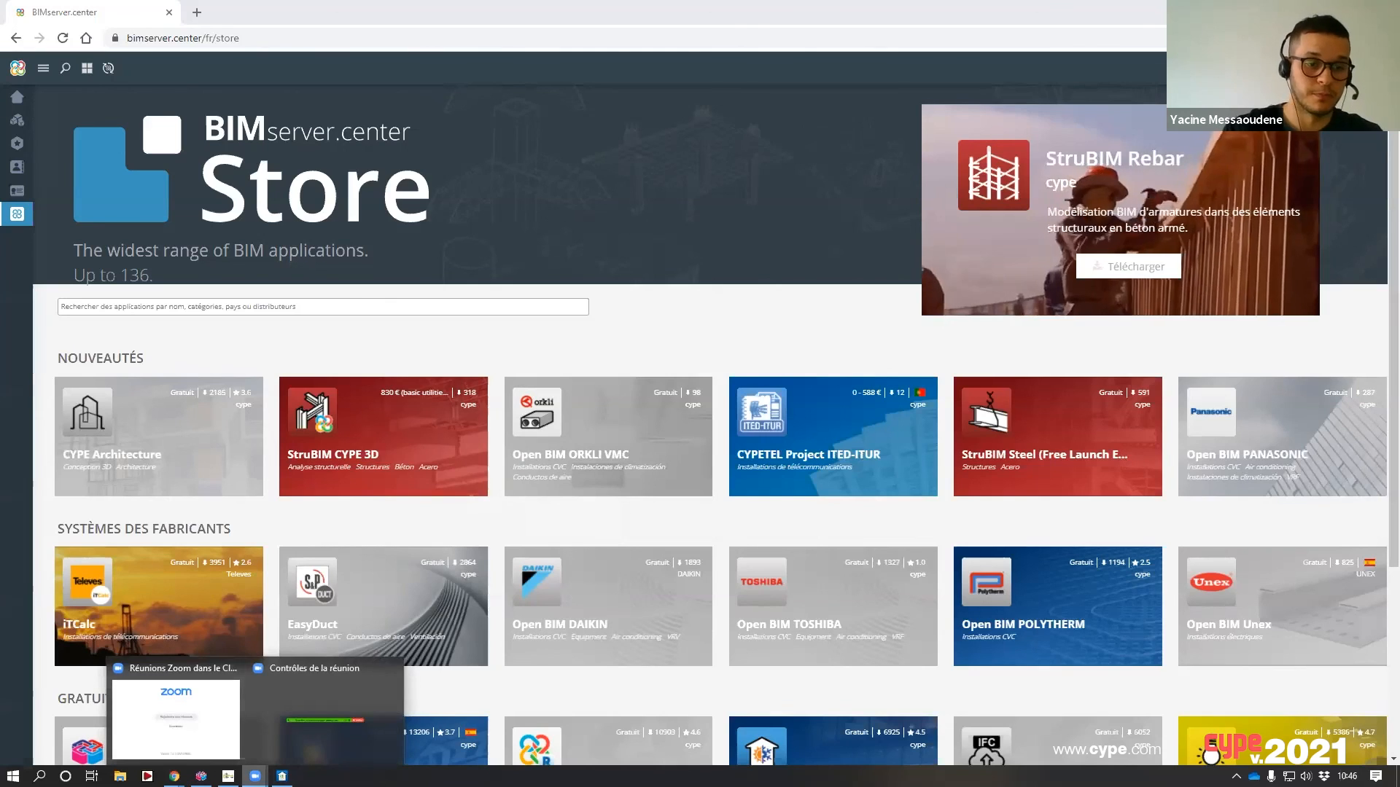